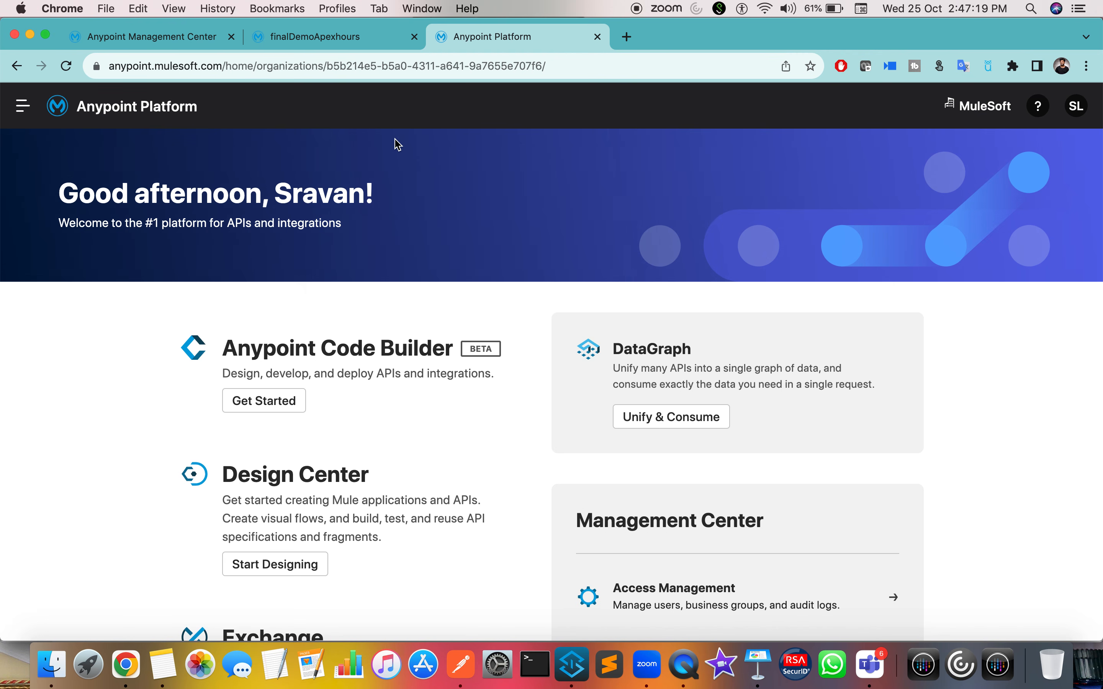
# Step: Open API Manager and reload its tab until the Sandbox API Administration list shows two APIs
pyautogui.scroll(-7, 107, 452)
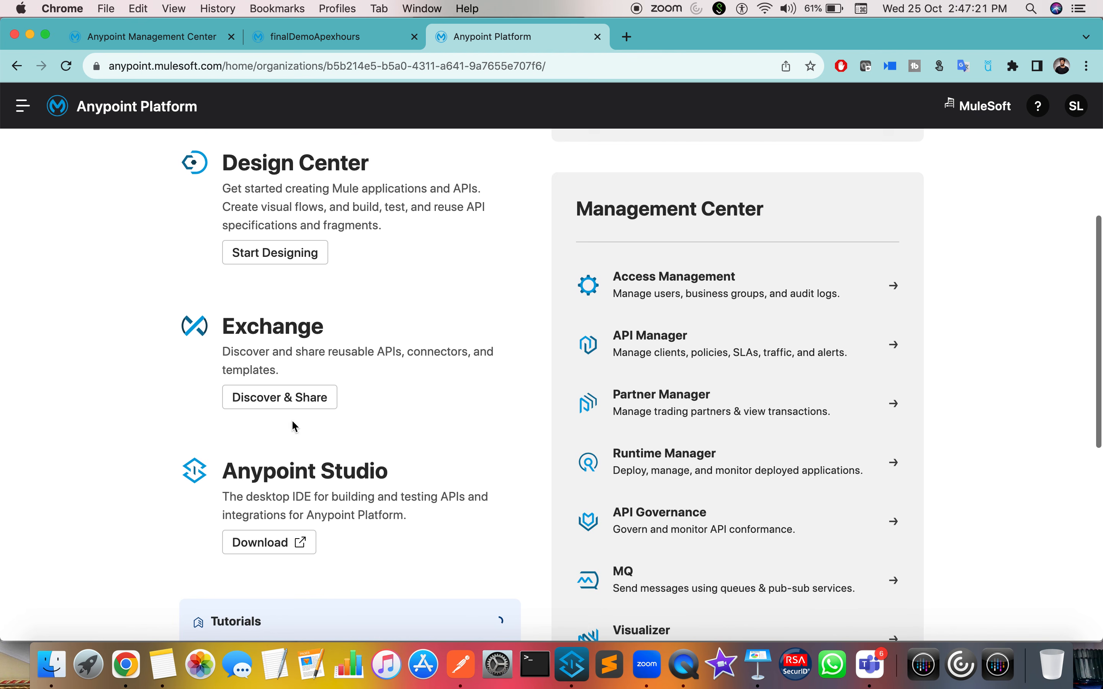
pyautogui.click(646, 338)
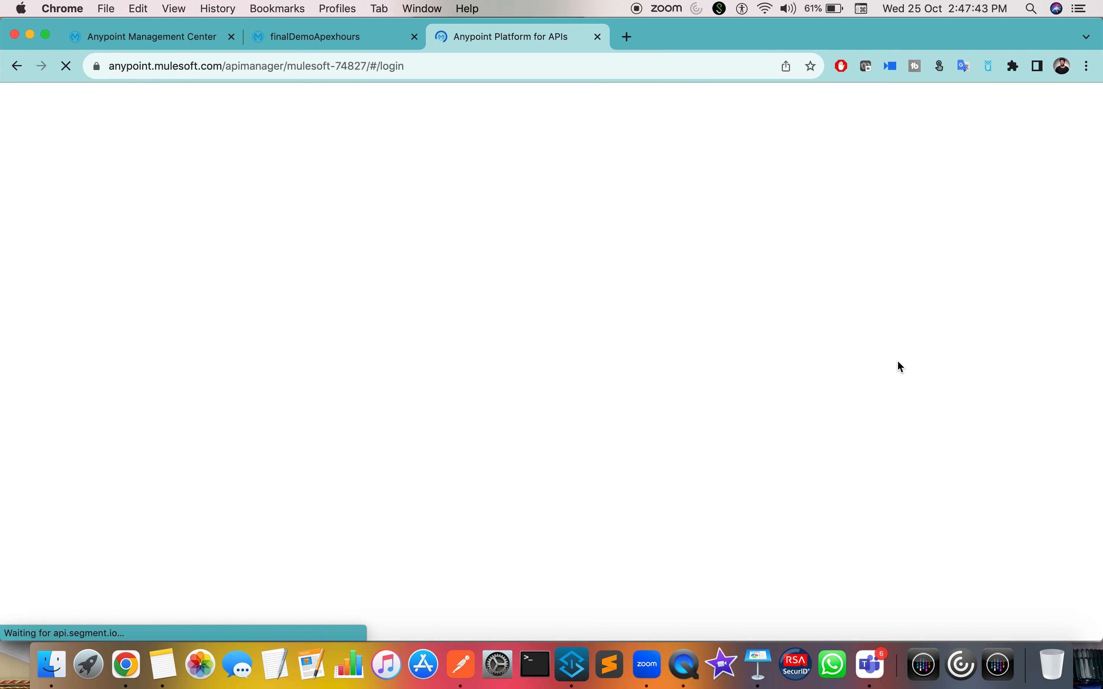
pyautogui.click(345, 38)
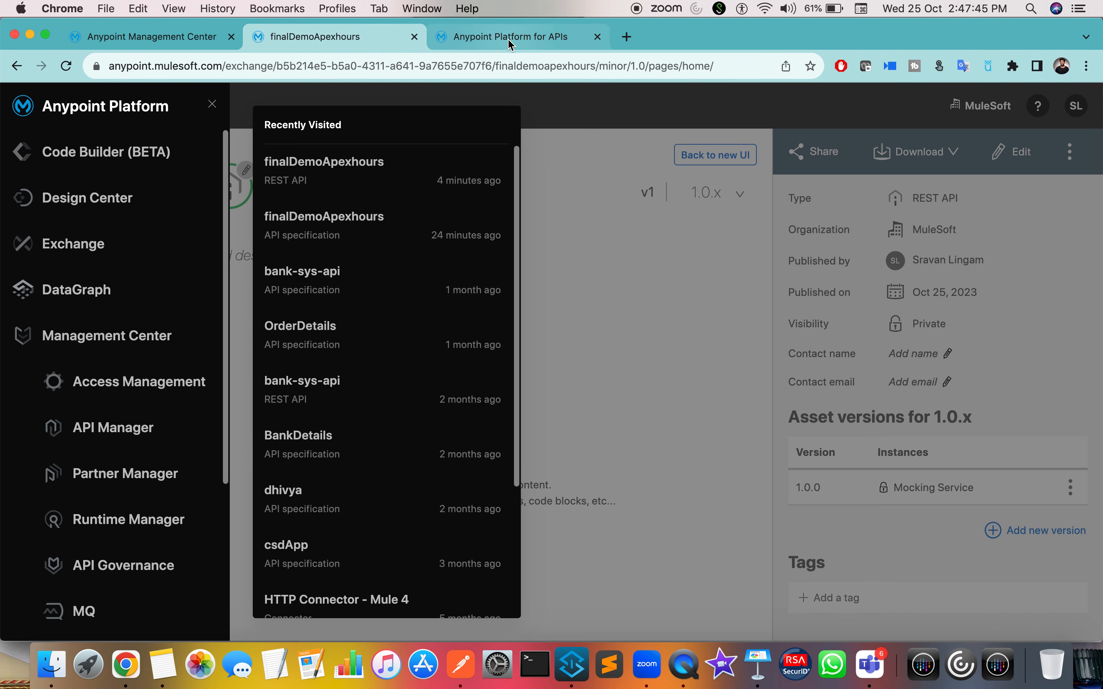
pyautogui.click(511, 42)
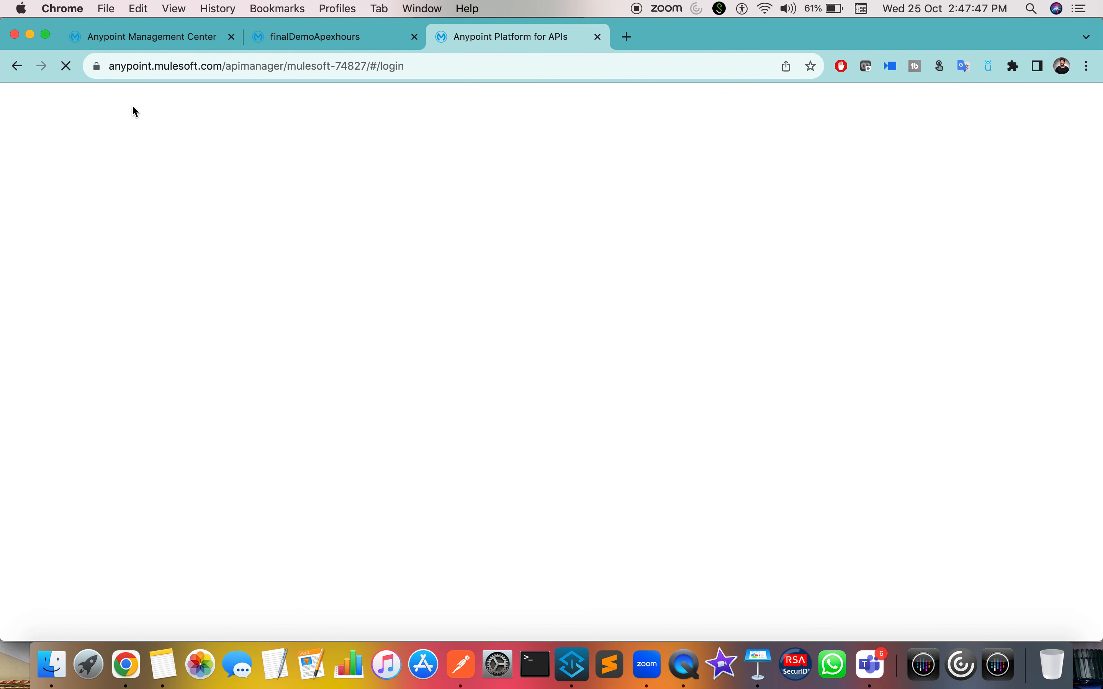
pyautogui.click(70, 75)
pyautogui.click(341, 59)
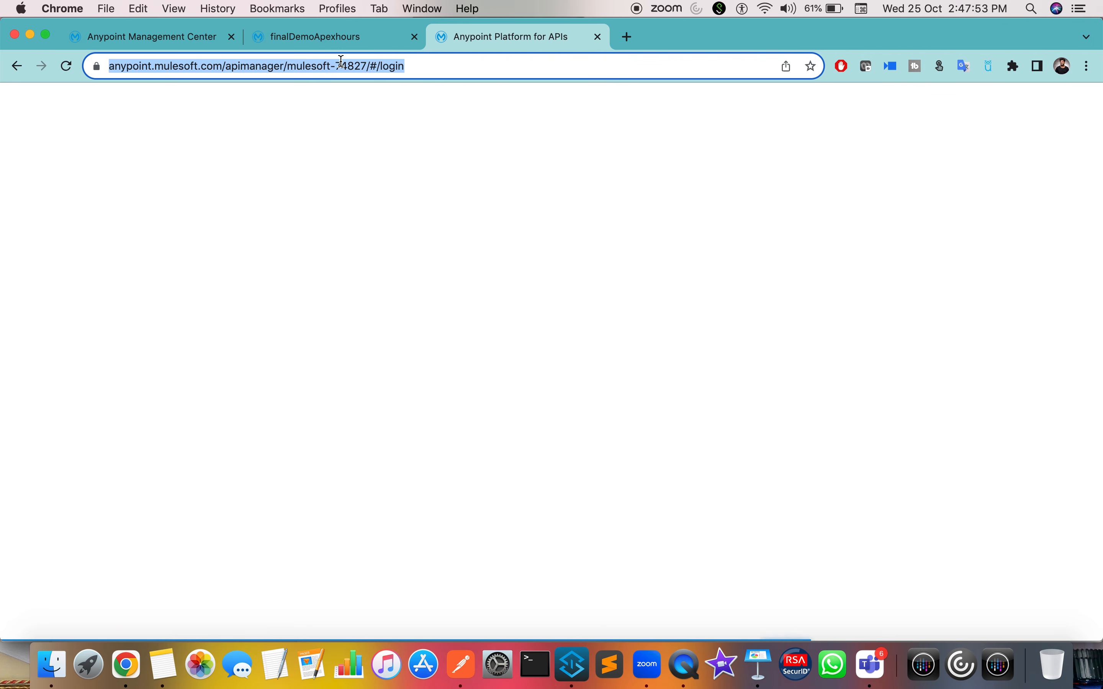
# Step: Start a new API through Add API > Add new API
pyautogui.write('a')
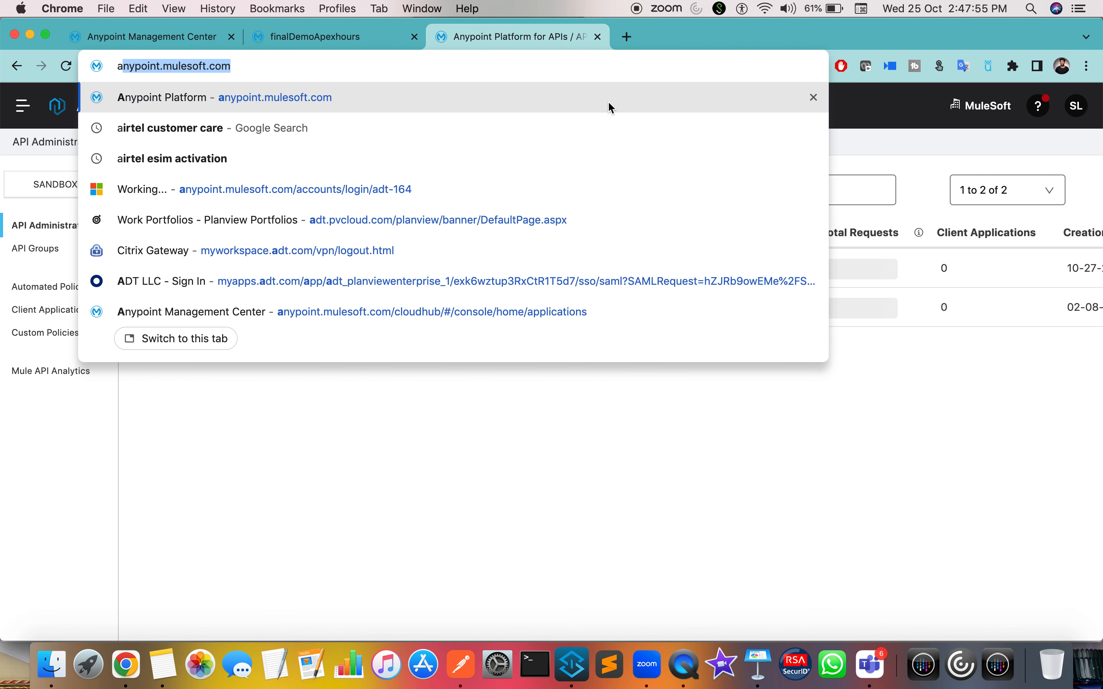
pyautogui.click(235, 502)
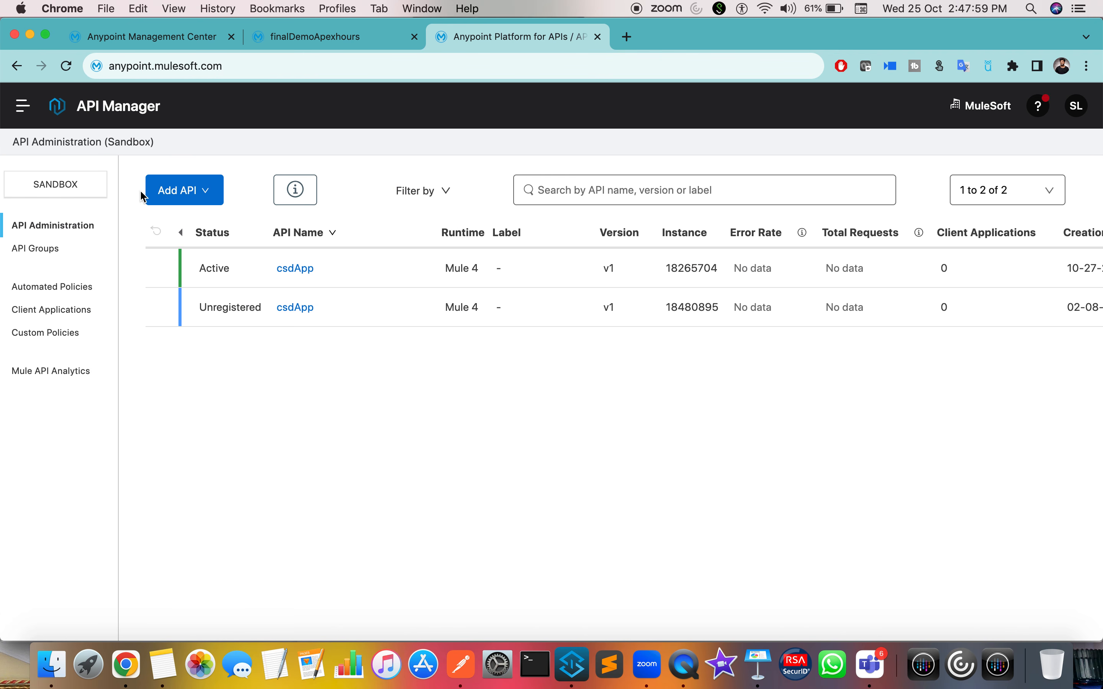
pyautogui.click(214, 203)
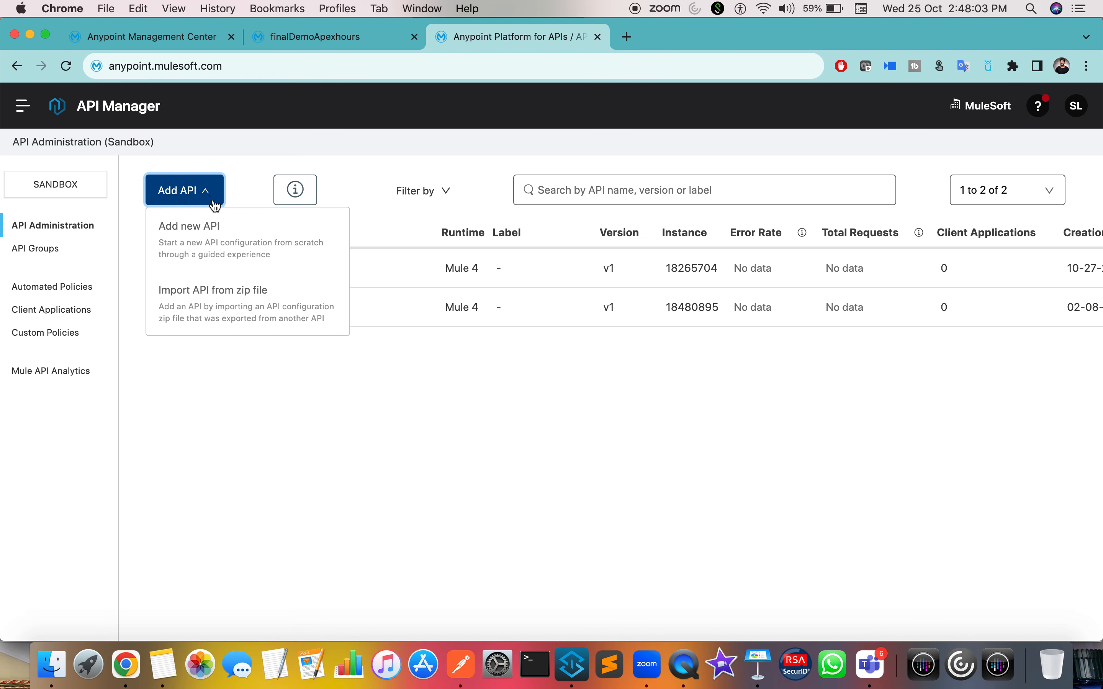
pyautogui.click(215, 235)
pyautogui.scroll(-1, 275, 321)
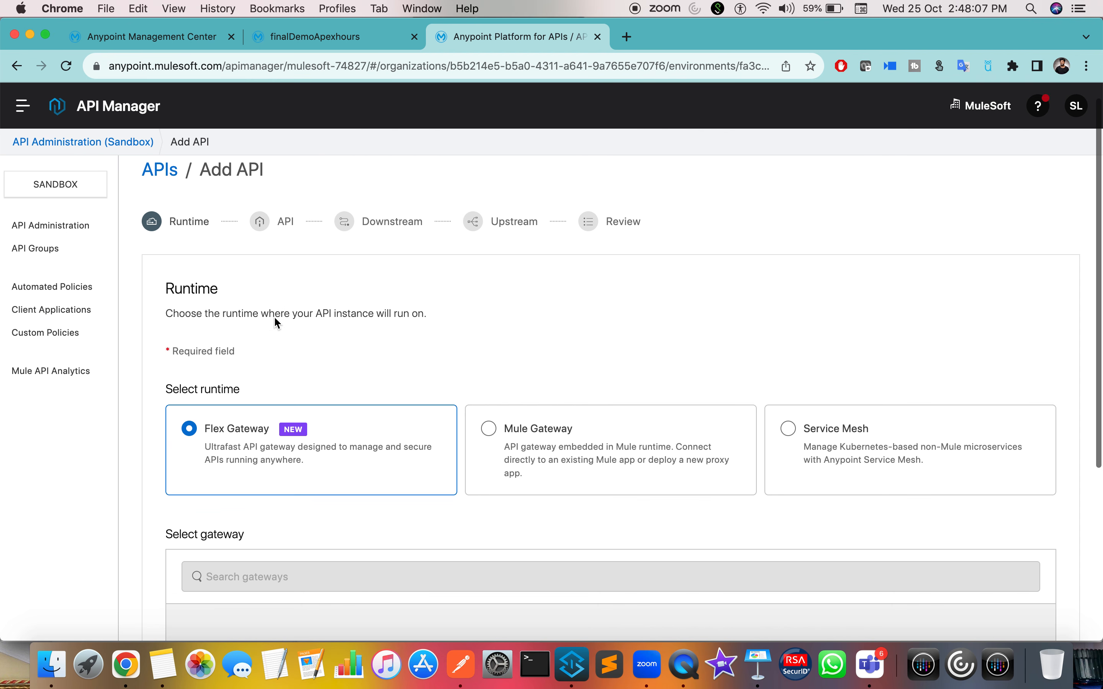
pyautogui.scroll(-3, 276, 322)
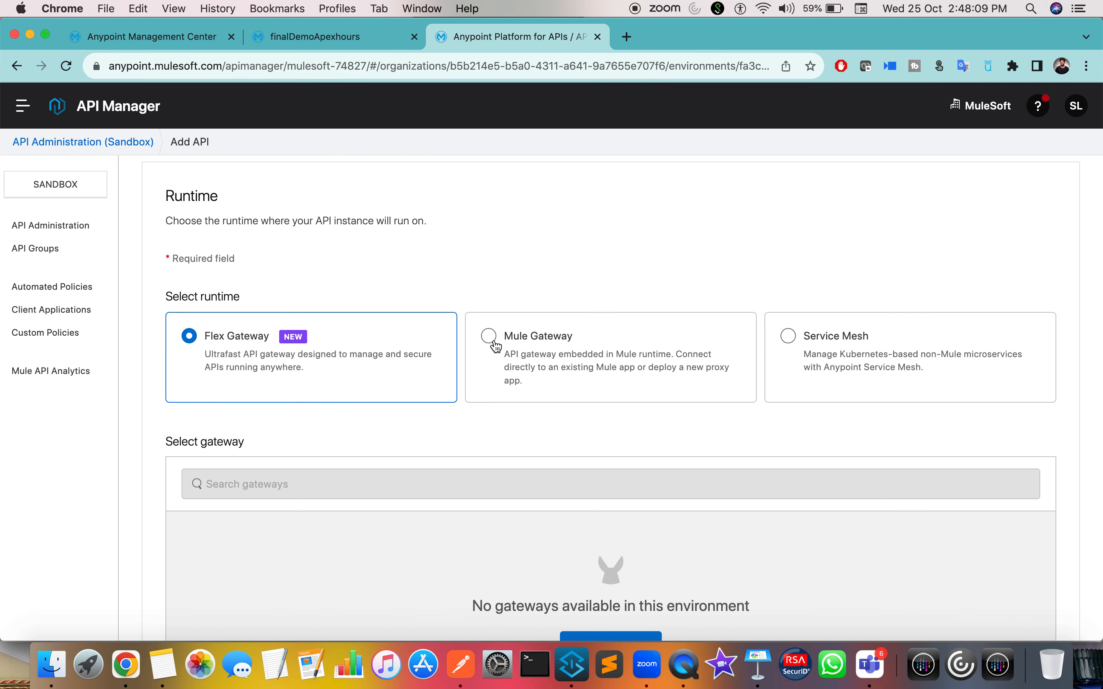
pyautogui.scroll(3, 494, 346)
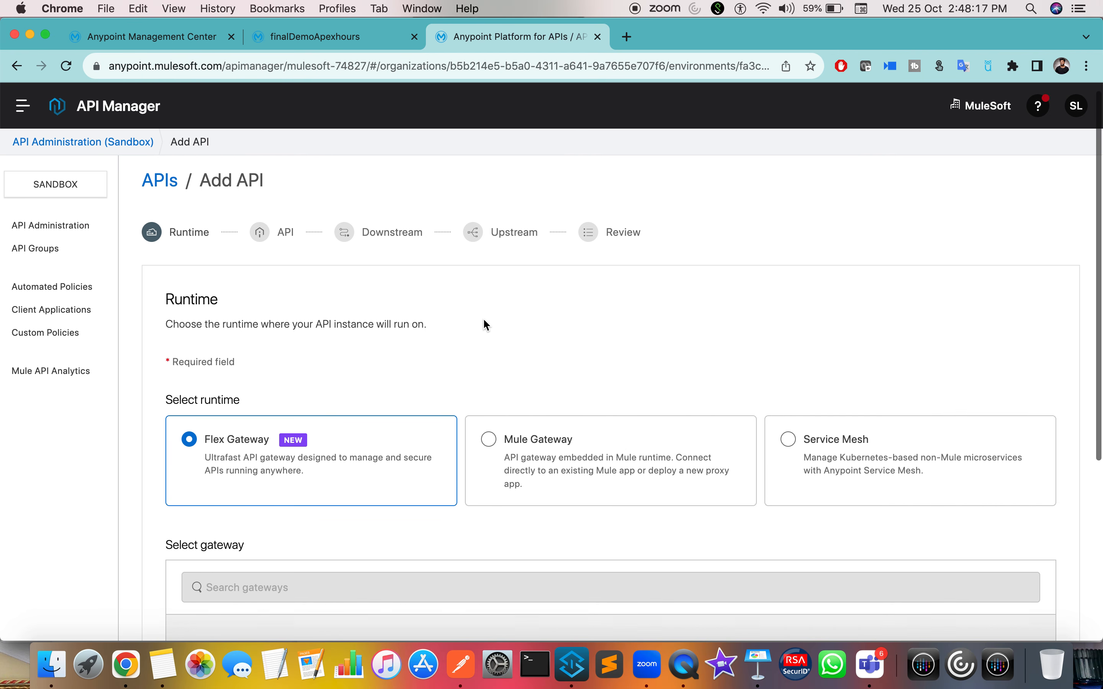
# Step: Choose Mule Gateway as the runtime, keeping Connect to existing application and Mule 4
pyautogui.moveTo(227, 196); pyautogui.dragTo(248, 195)
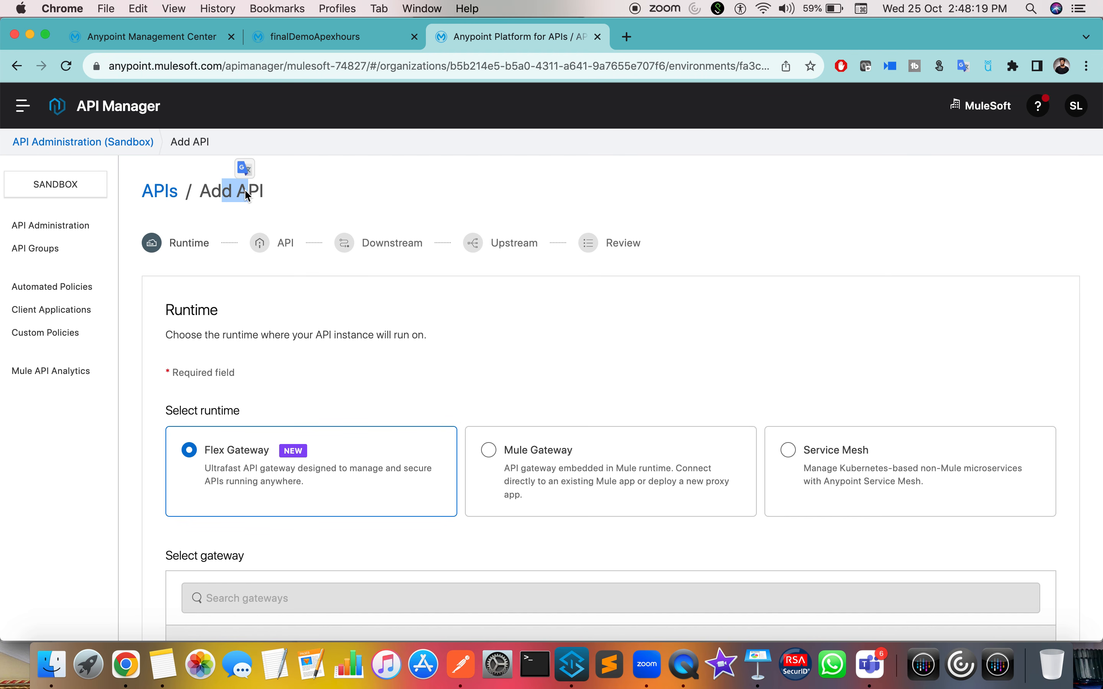
pyautogui.click(489, 450)
pyautogui.scroll(-4, 542, 330)
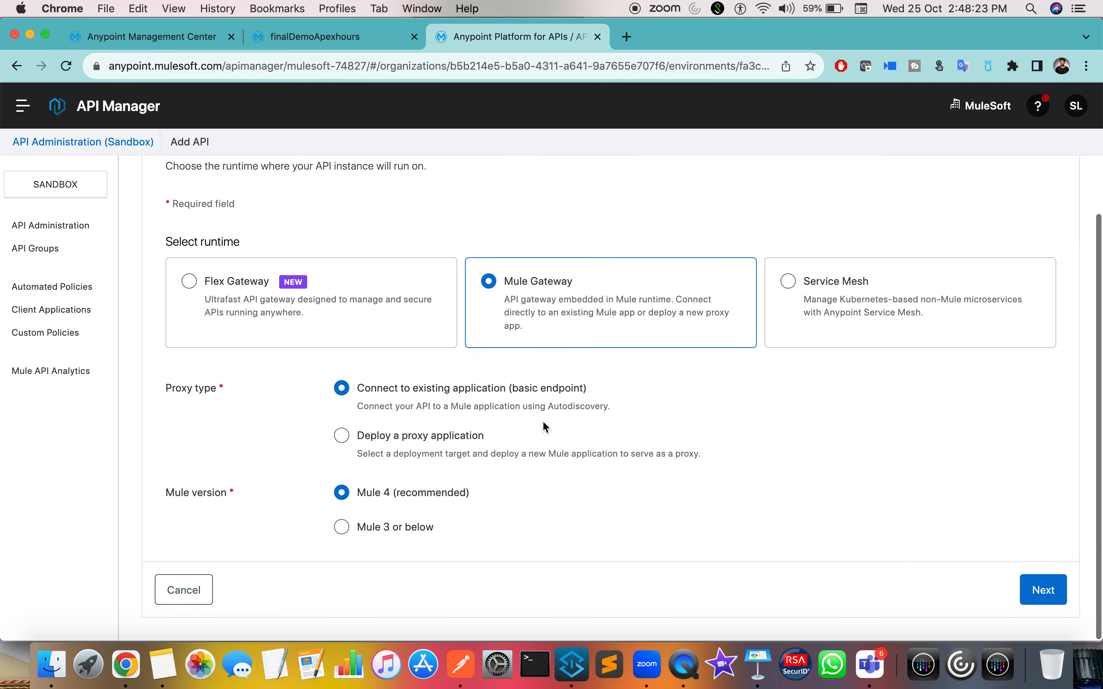
pyautogui.moveTo(397, 493); pyautogui.dragTo(357, 494)
pyautogui.moveTo(377, 388); pyautogui.dragTo(588, 388)
pyautogui.moveTo(370, 433); pyautogui.dragTo(496, 442)
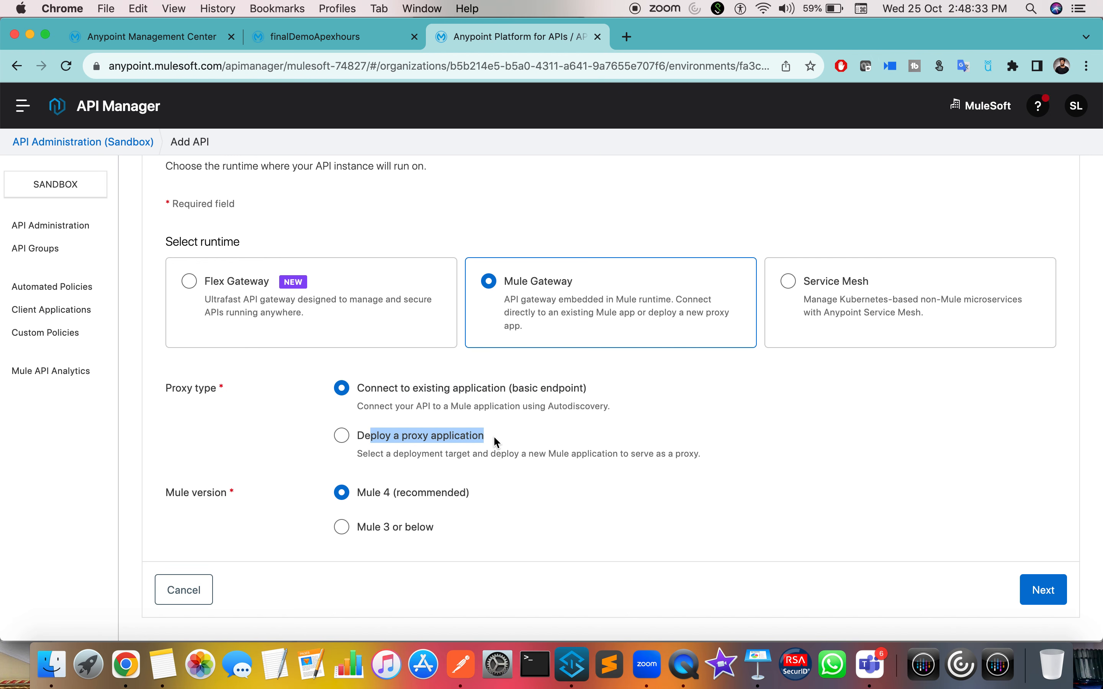
pyautogui.click(194, 393)
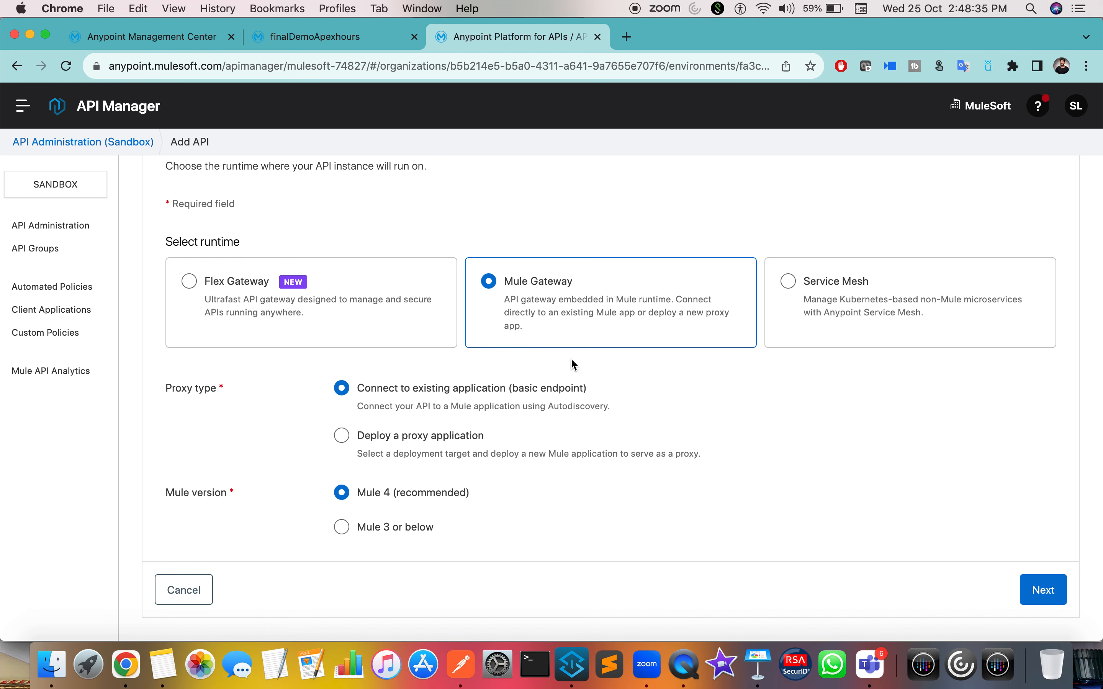
pyautogui.moveTo(516, 384); pyautogui.dragTo(637, 391)
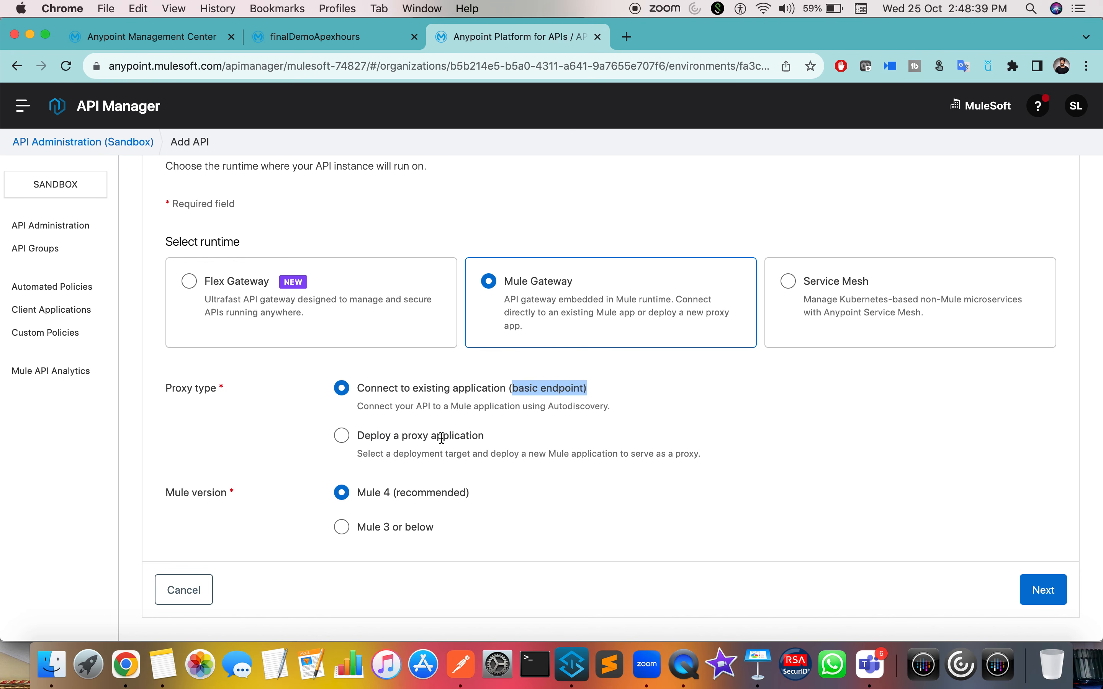
pyautogui.click(586, 387)
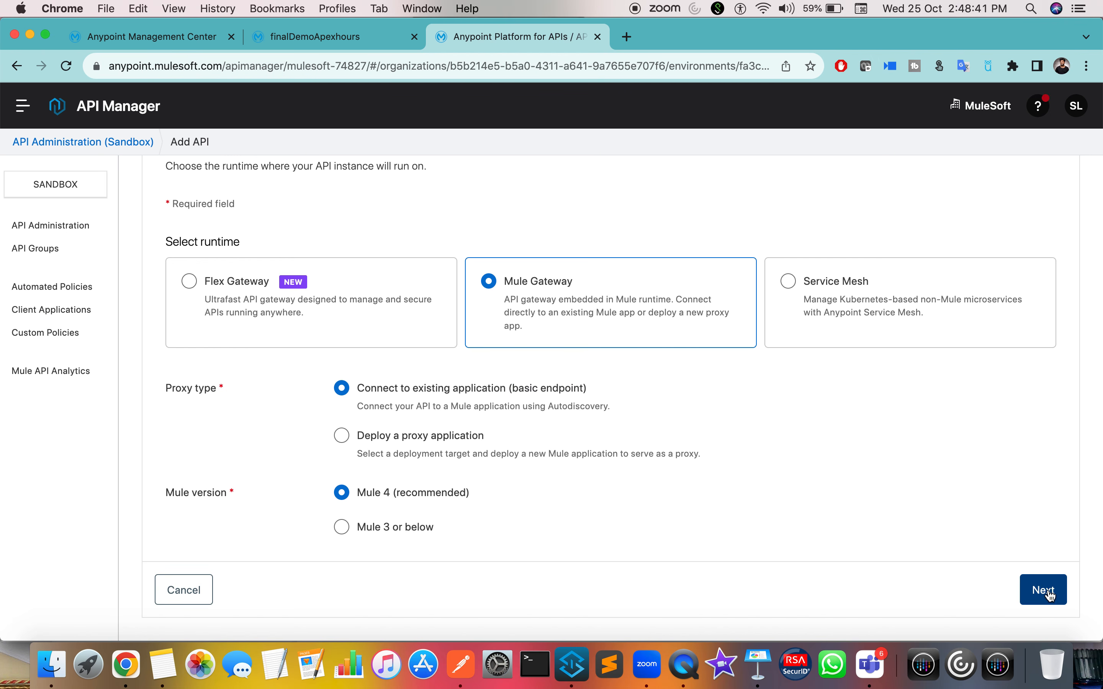
# Step: Pick finalDemoApexhours as the API to manage
pyautogui.click(1047, 590)
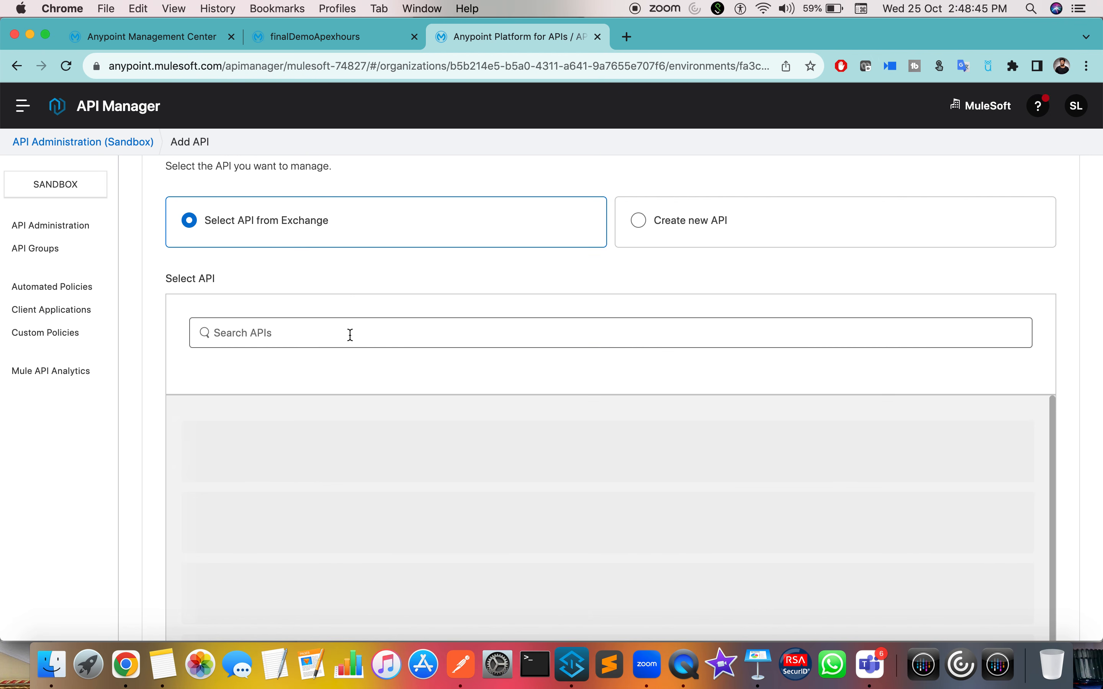
pyautogui.scroll(-3, 290, 278)
pyautogui.click(304, 244)
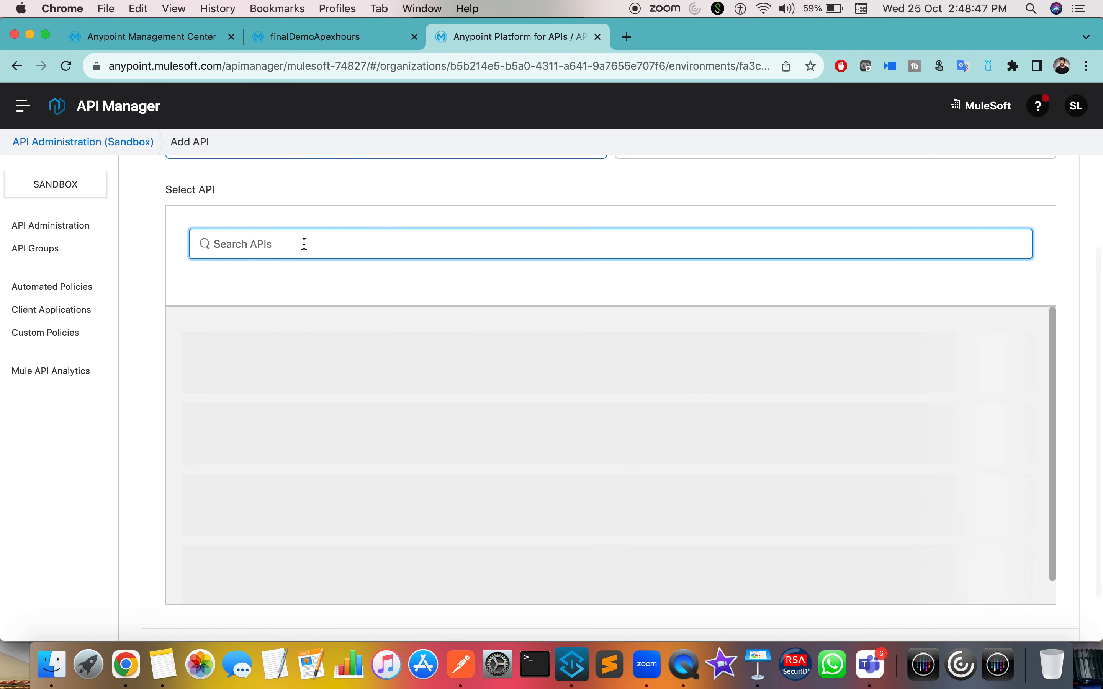
pyautogui.scroll(2, 304, 244)
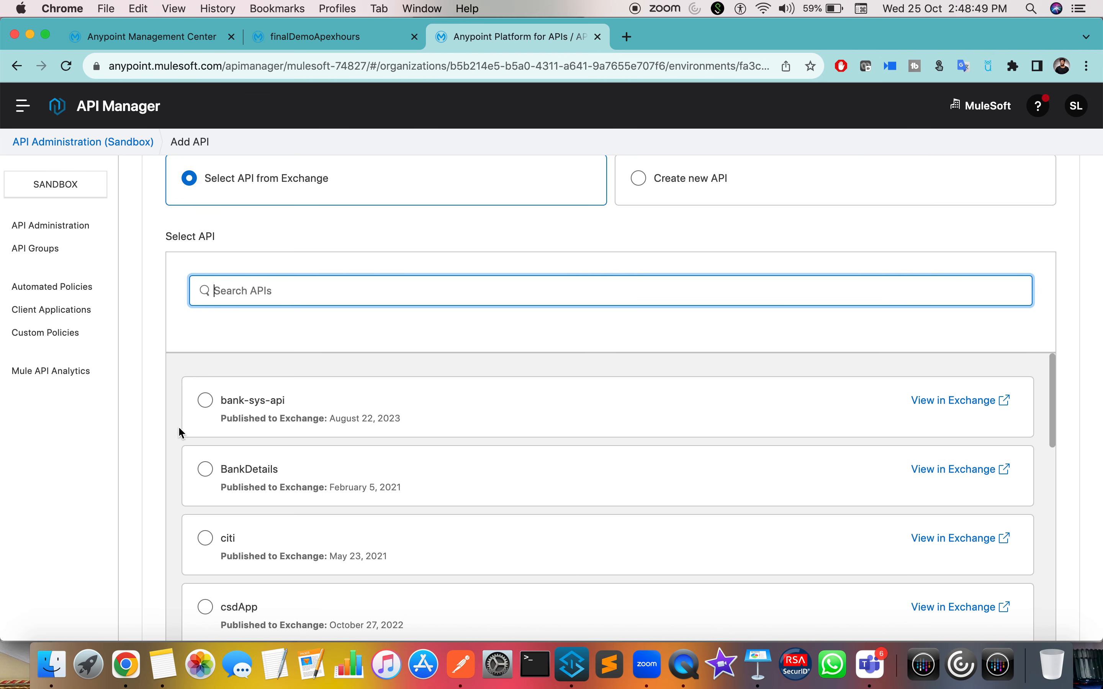
pyautogui.scroll(-5, 187, 467)
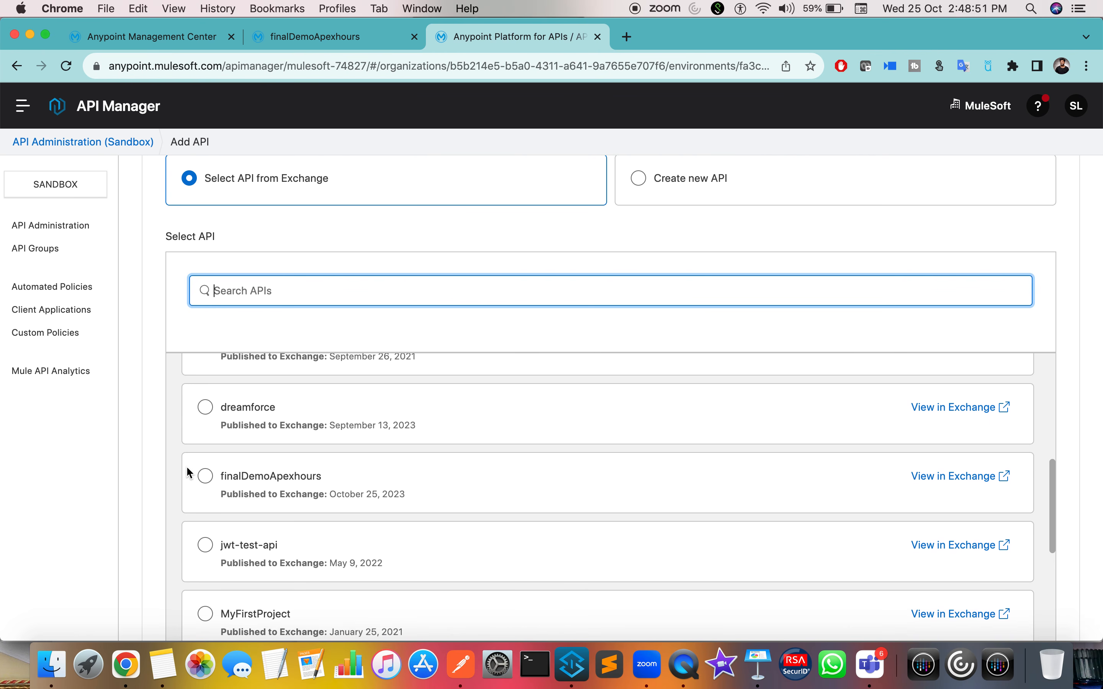
pyautogui.click(206, 468)
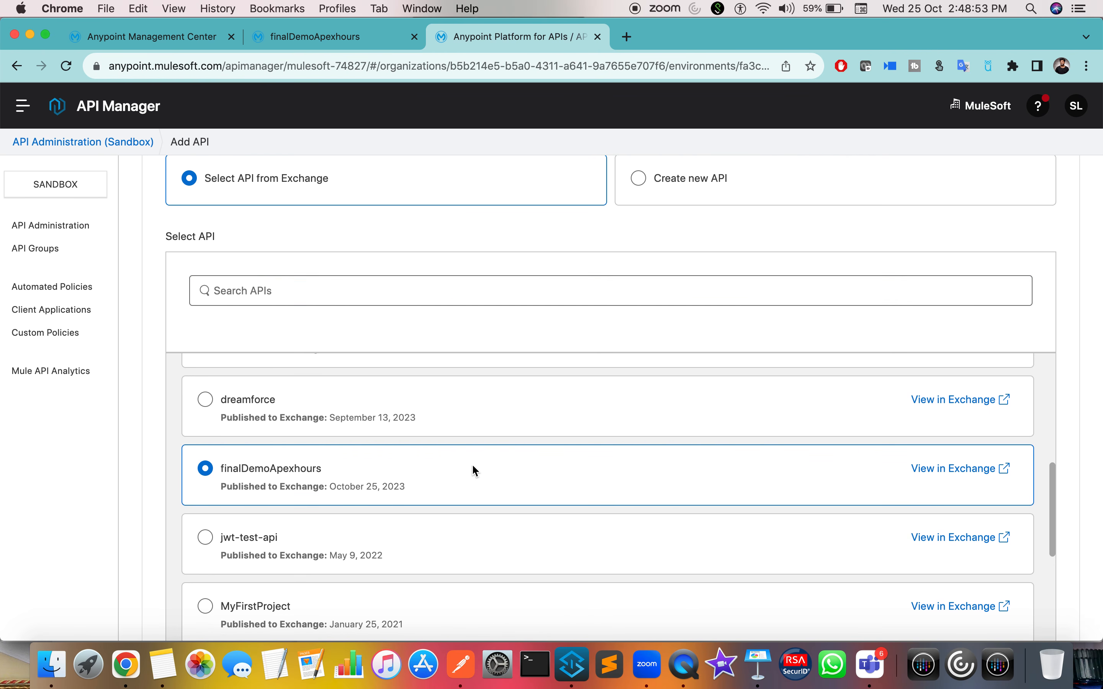
pyautogui.scroll(-15, 219, 497)
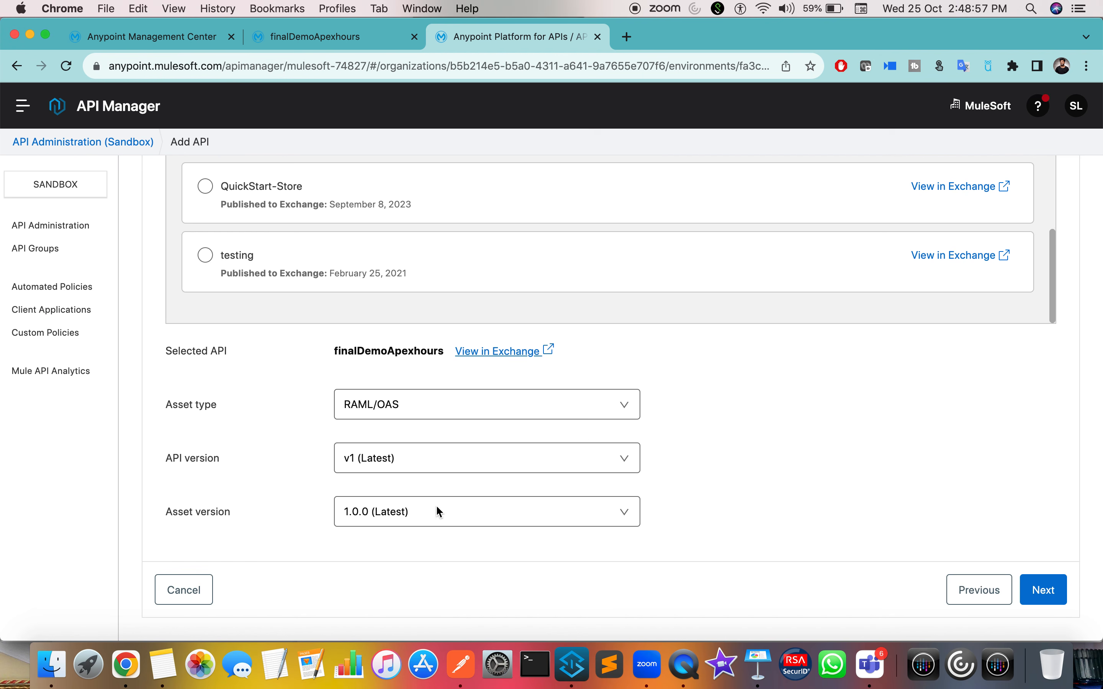
pyautogui.click(1045, 590)
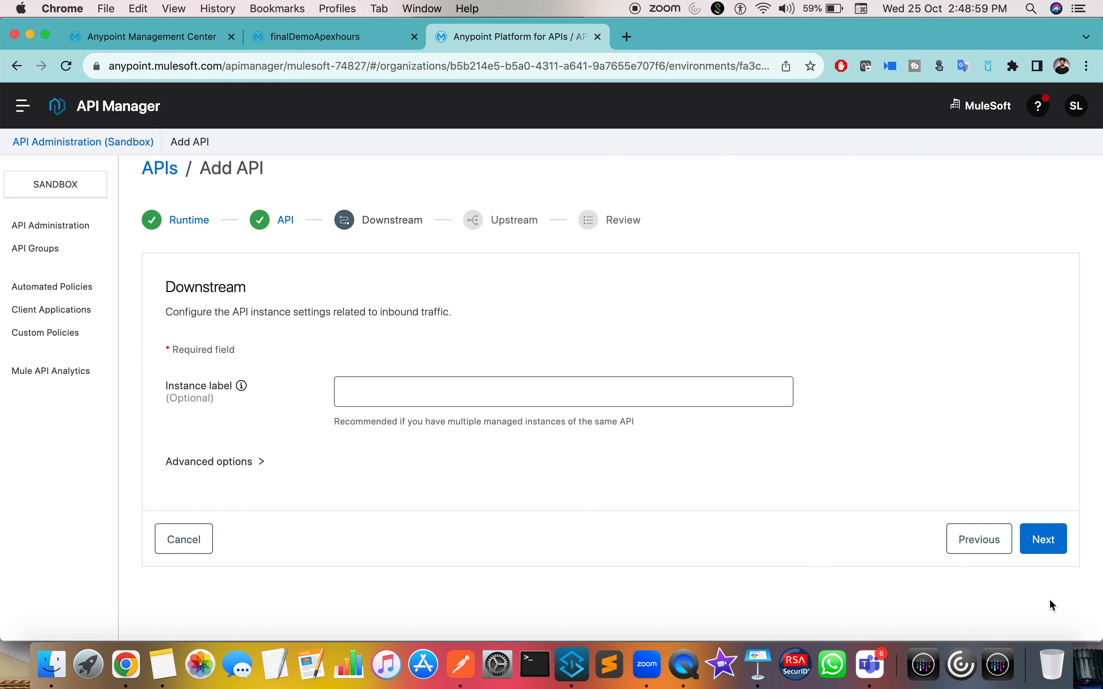
# Step: Review the downstream settings and advance past upstream to the review page
pyautogui.click(409, 389)
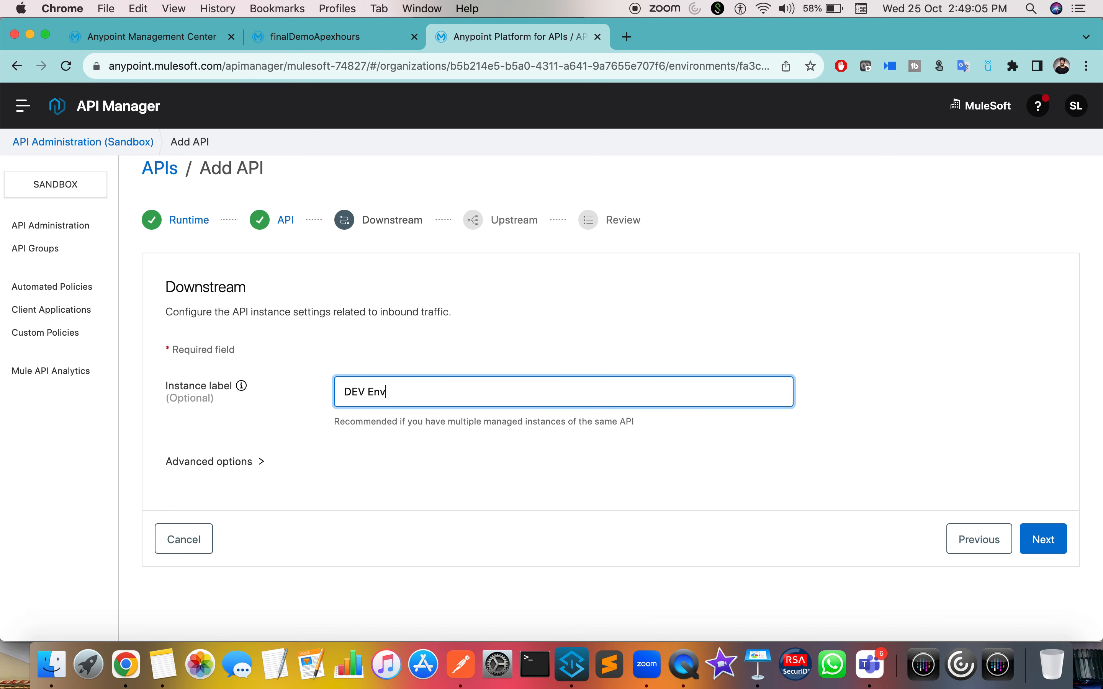
pyautogui.click(256, 465)
pyautogui.scroll(-3, 254, 464)
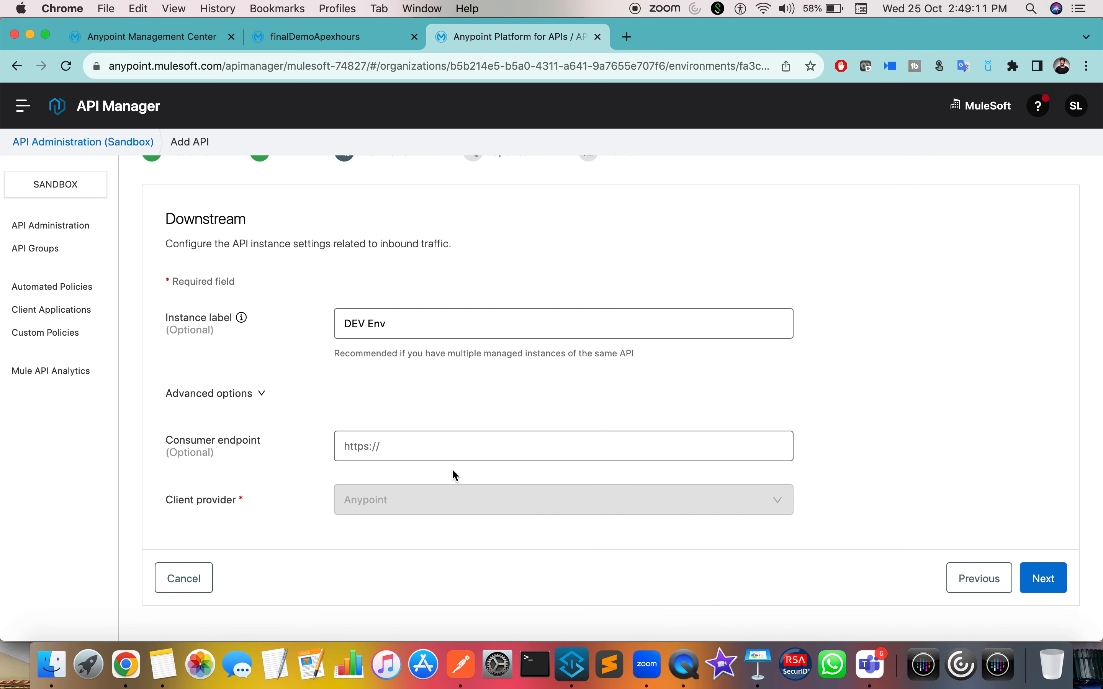
pyautogui.scroll(1, 452, 469)
pyautogui.click(257, 413)
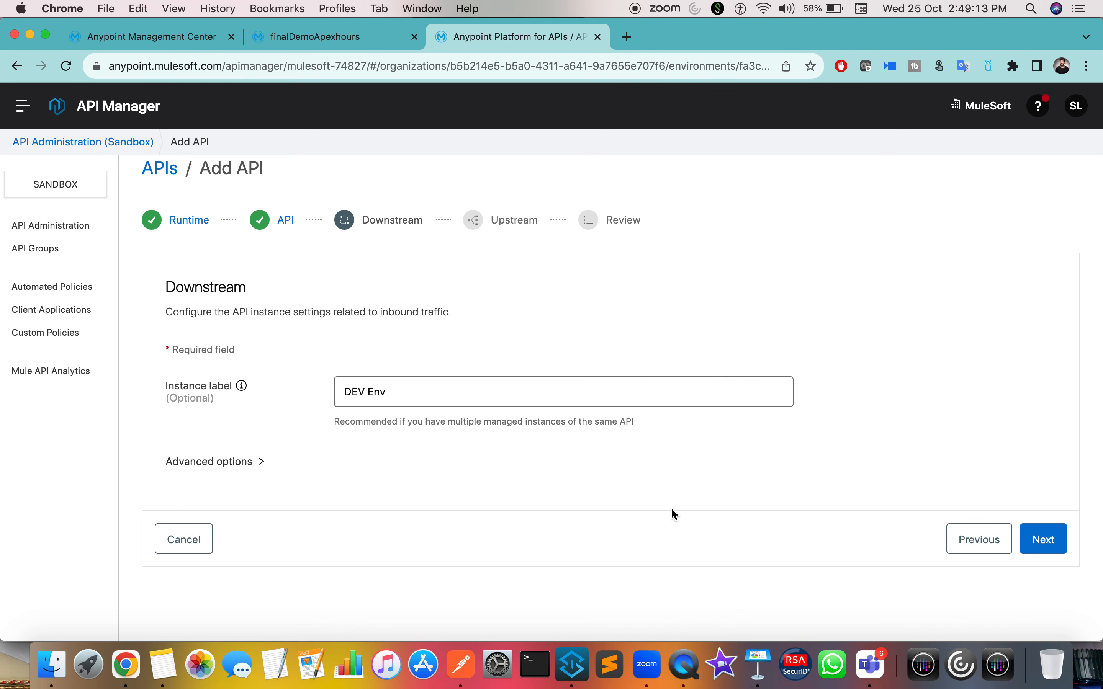
pyautogui.click(1049, 555)
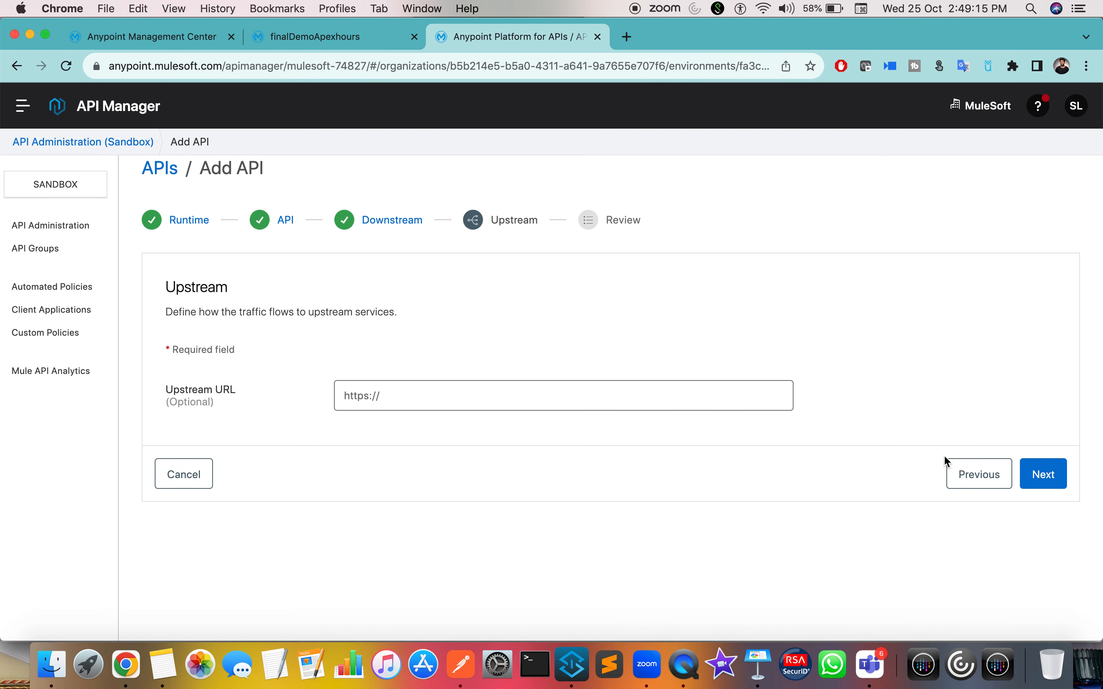
pyautogui.click(1047, 479)
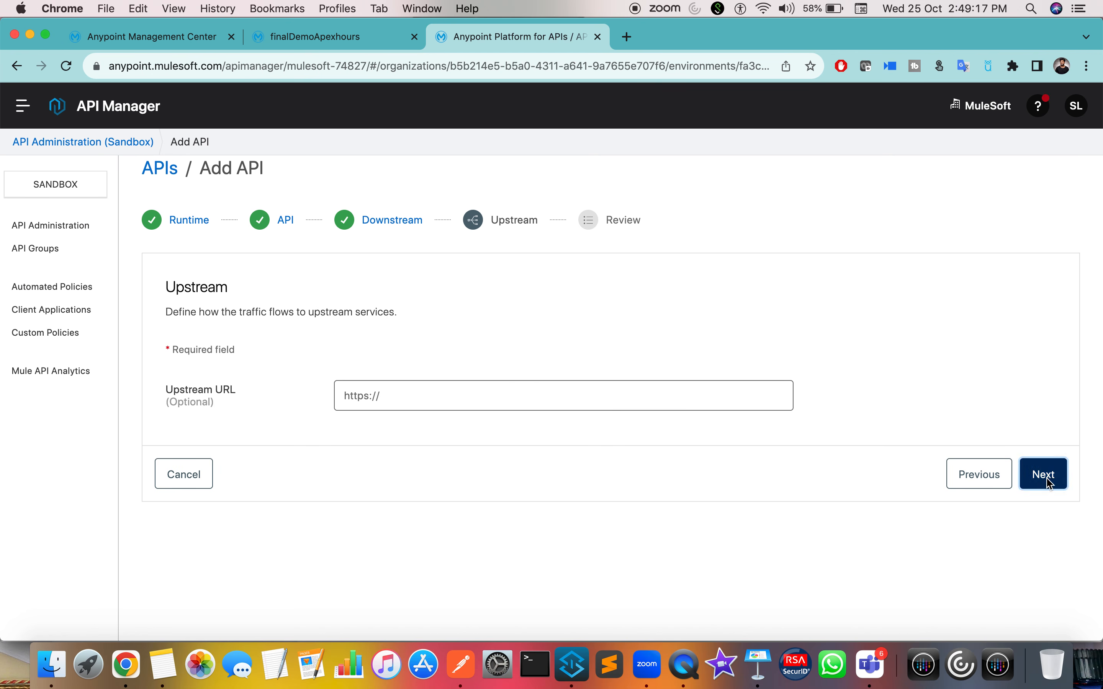
# Step: Check the Mule Gateway runtime, v1 version and HTTP scheme, then save the API instance
pyautogui.scroll(-1, 969, 488)
pyautogui.scroll(2, 964, 484)
pyautogui.scroll(-1, 631, 410)
pyautogui.scroll(-4, 630, 407)
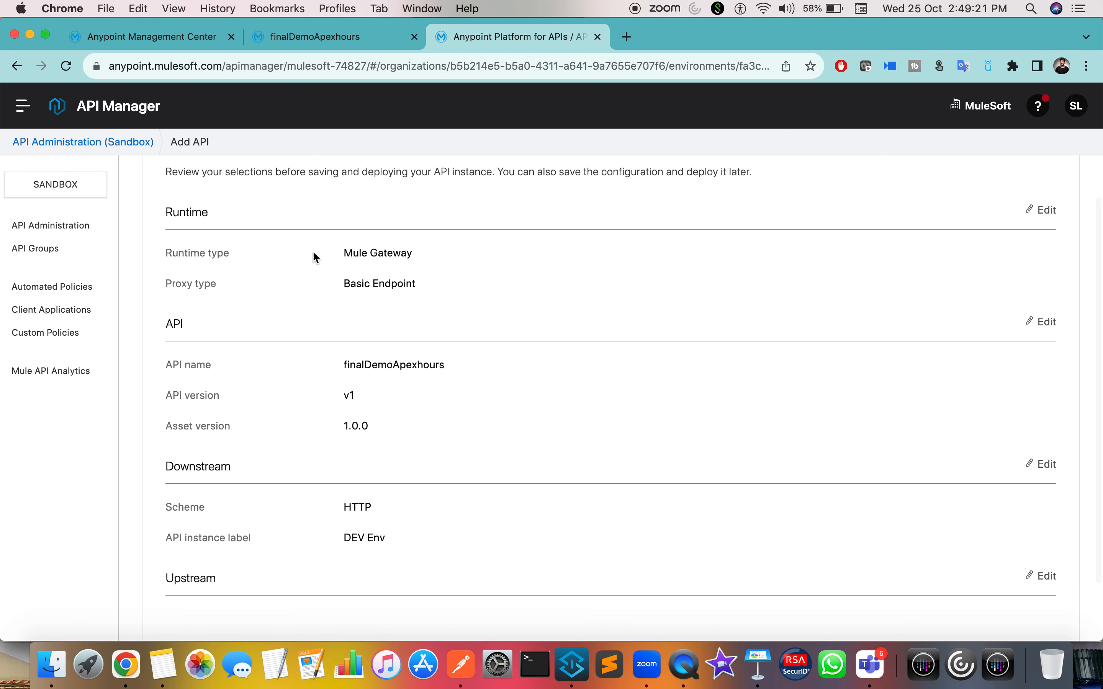
pyautogui.moveTo(181, 249); pyautogui.dragTo(247, 251)
pyautogui.moveTo(345, 251); pyautogui.dragTo(472, 260)
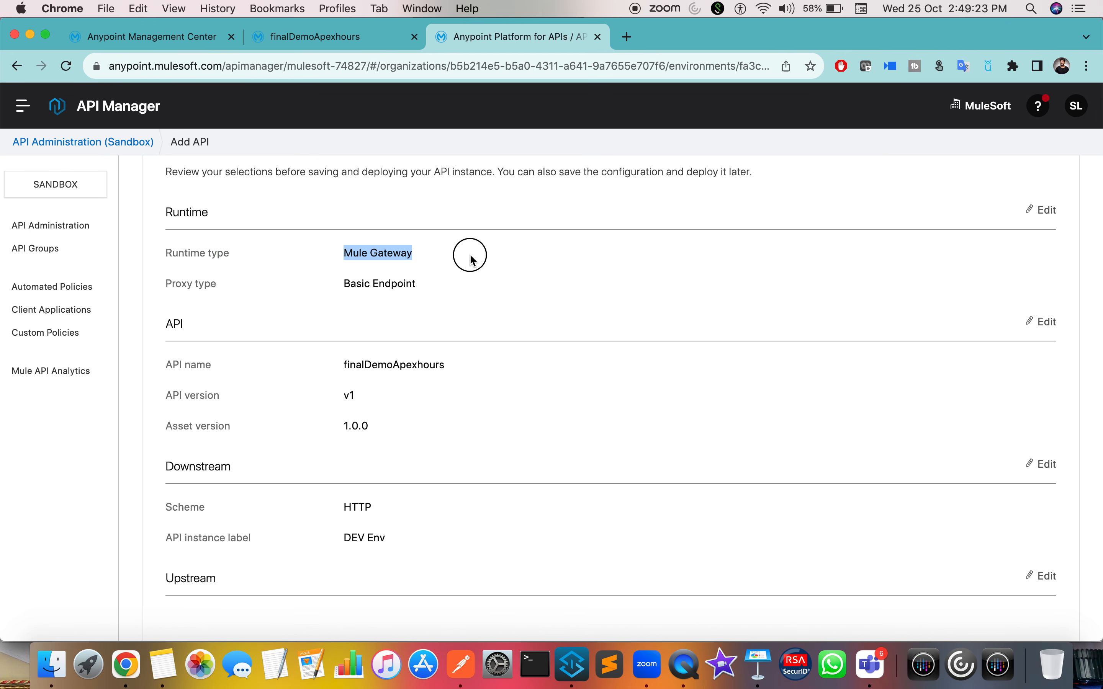
pyautogui.moveTo(345, 285); pyautogui.dragTo(433, 283)
pyautogui.scroll(-3, 468, 287)
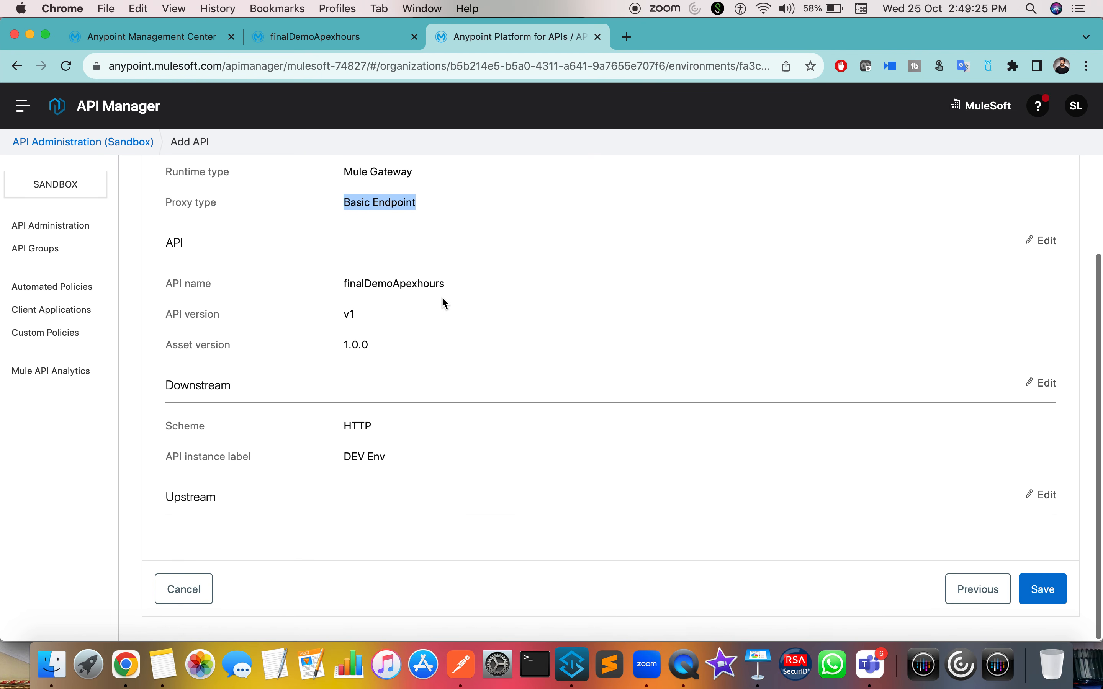
pyautogui.moveTo(346, 314); pyautogui.dragTo(401, 317)
pyautogui.click(393, 335)
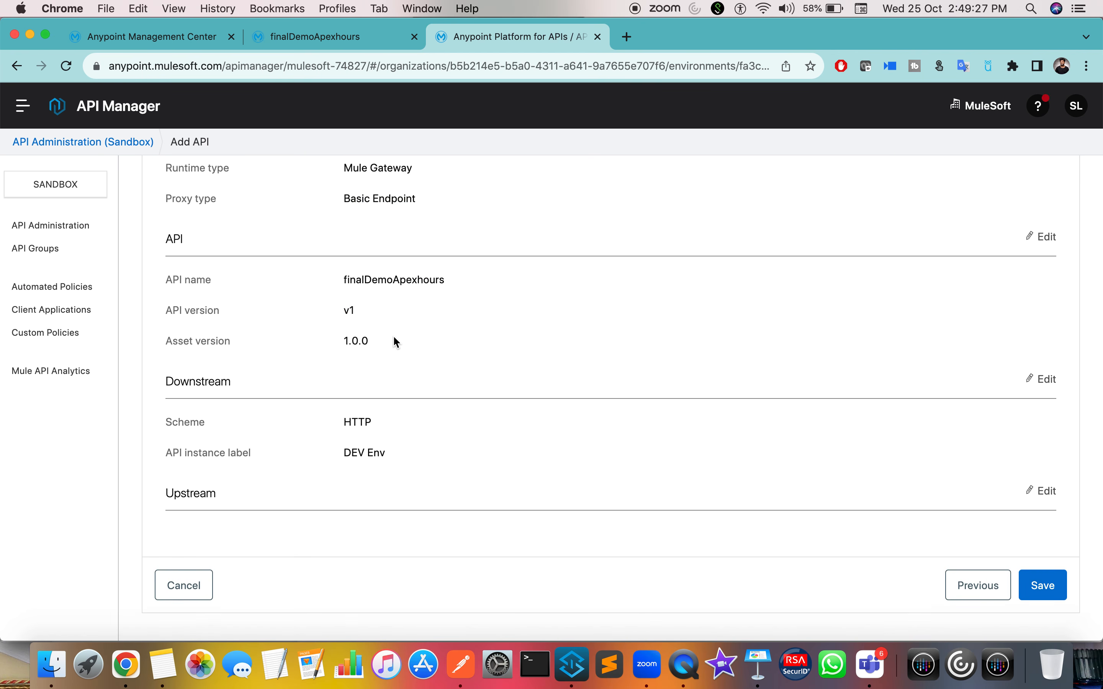
pyautogui.doubleClick(356, 421)
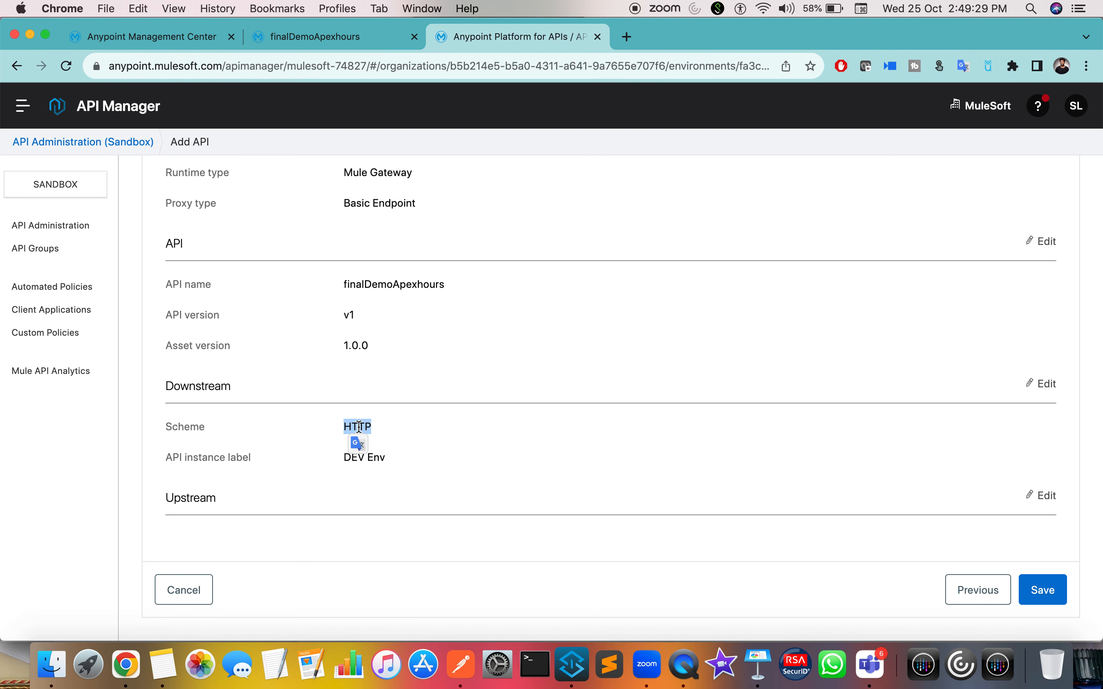
pyautogui.click(1033, 589)
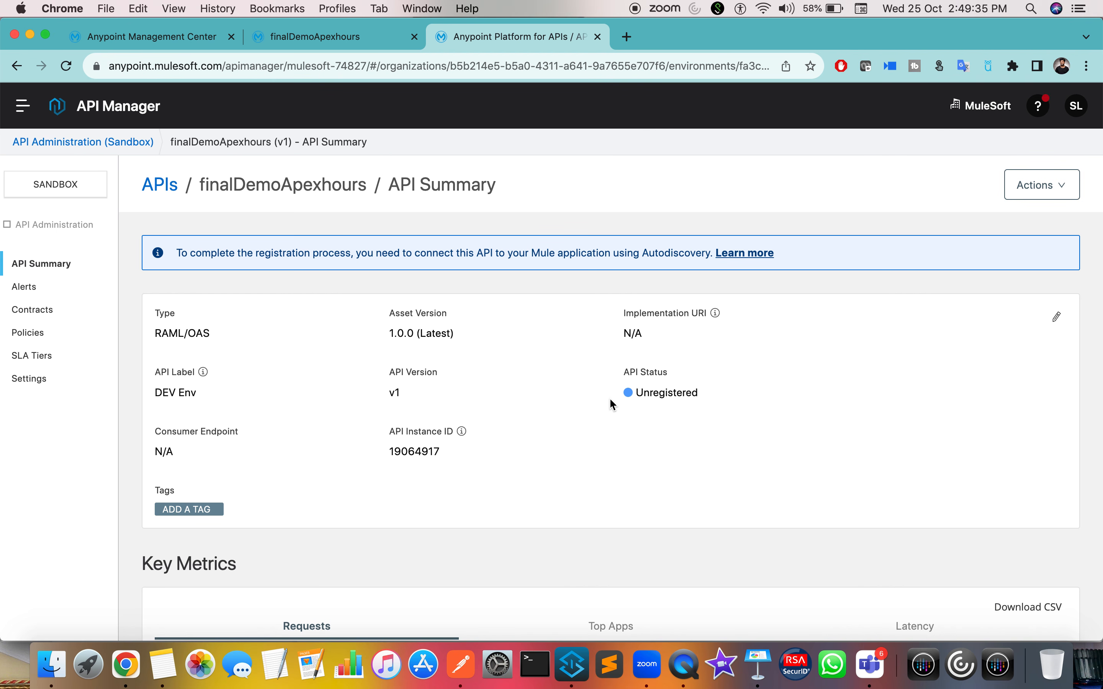
pyautogui.doubleClick(405, 453)
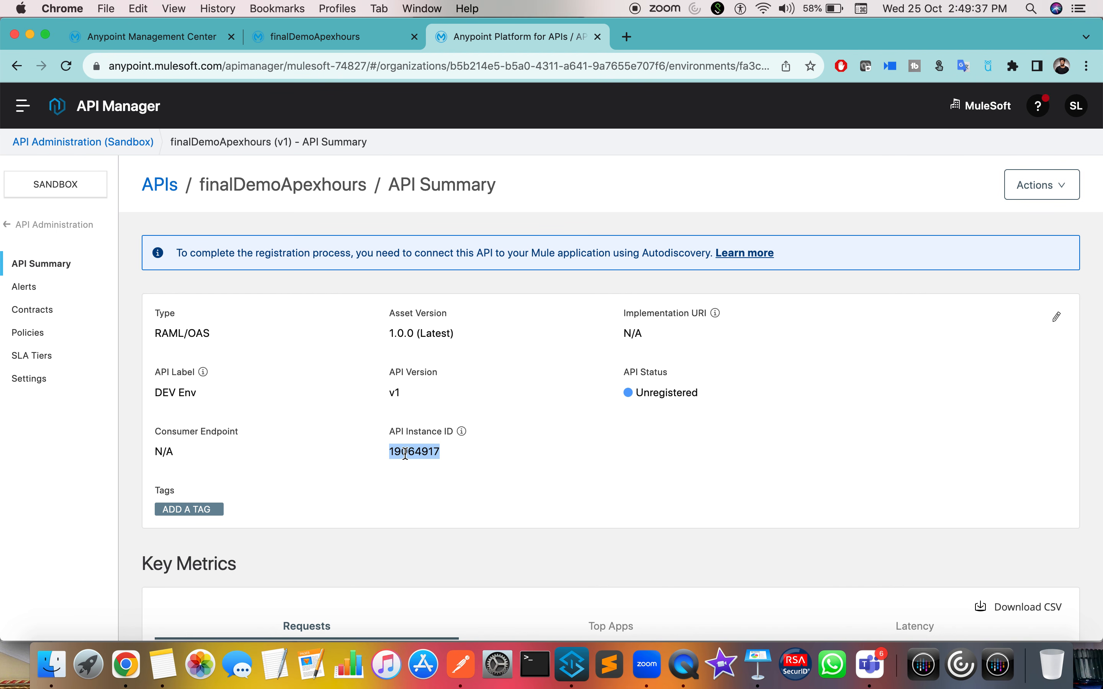
pyautogui.moveTo(393, 428); pyautogui.dragTo(460, 430)
pyautogui.click(415, 452)
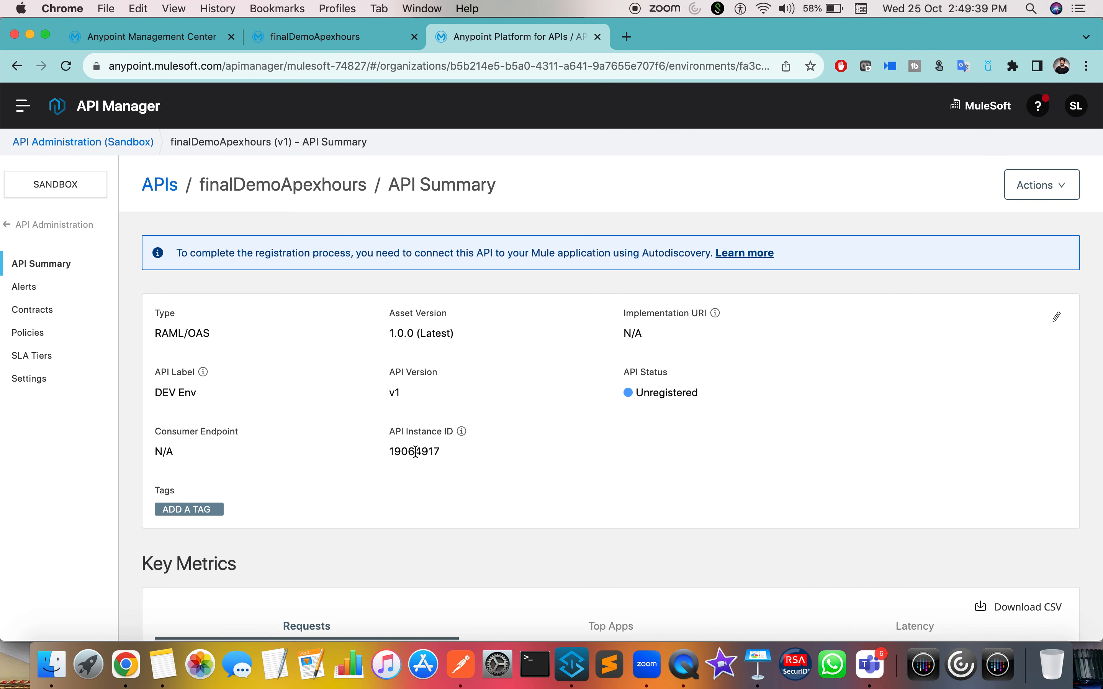
pyautogui.doubleClick(415, 452)
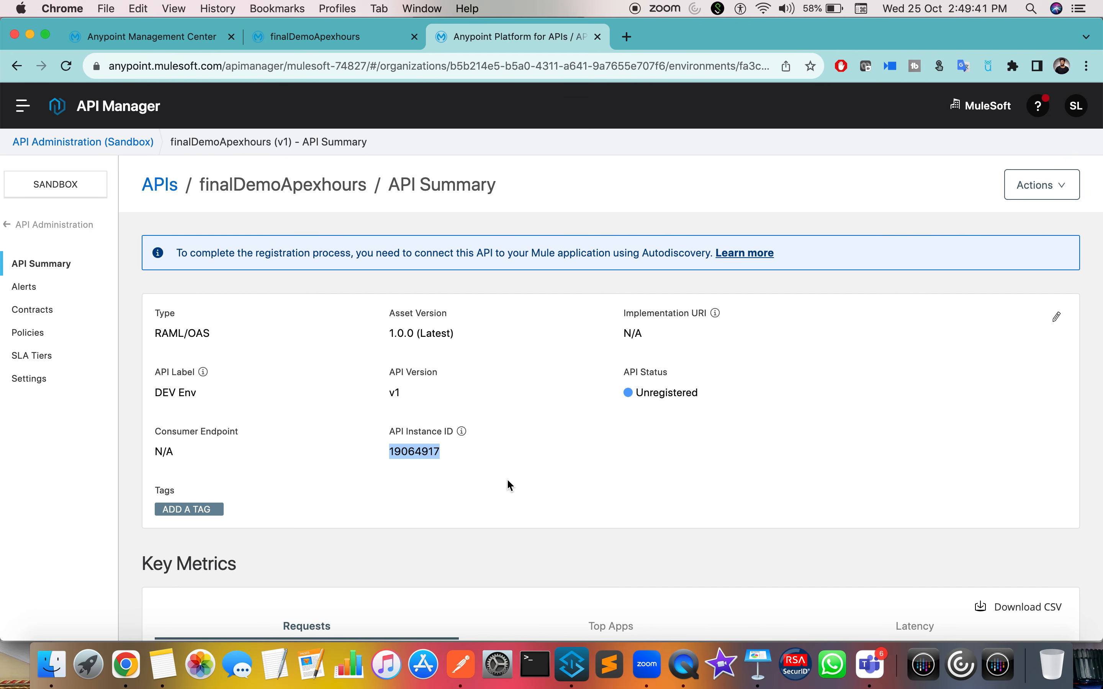
pyautogui.moveTo(619, 373); pyautogui.dragTo(688, 379)
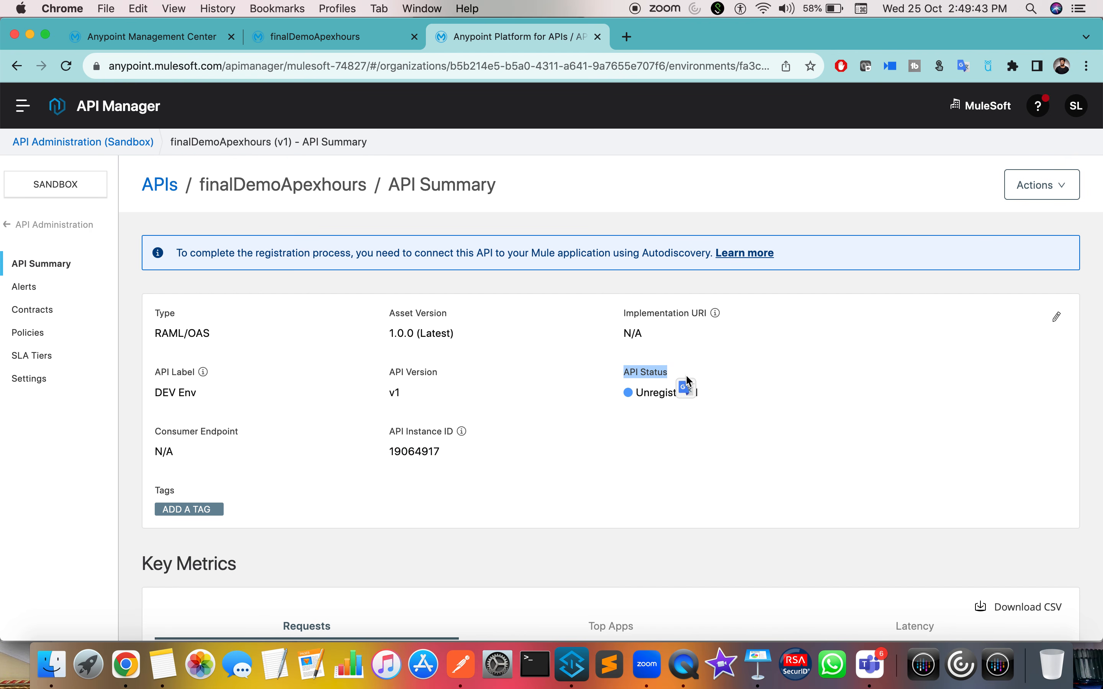
pyautogui.doubleClick(650, 392)
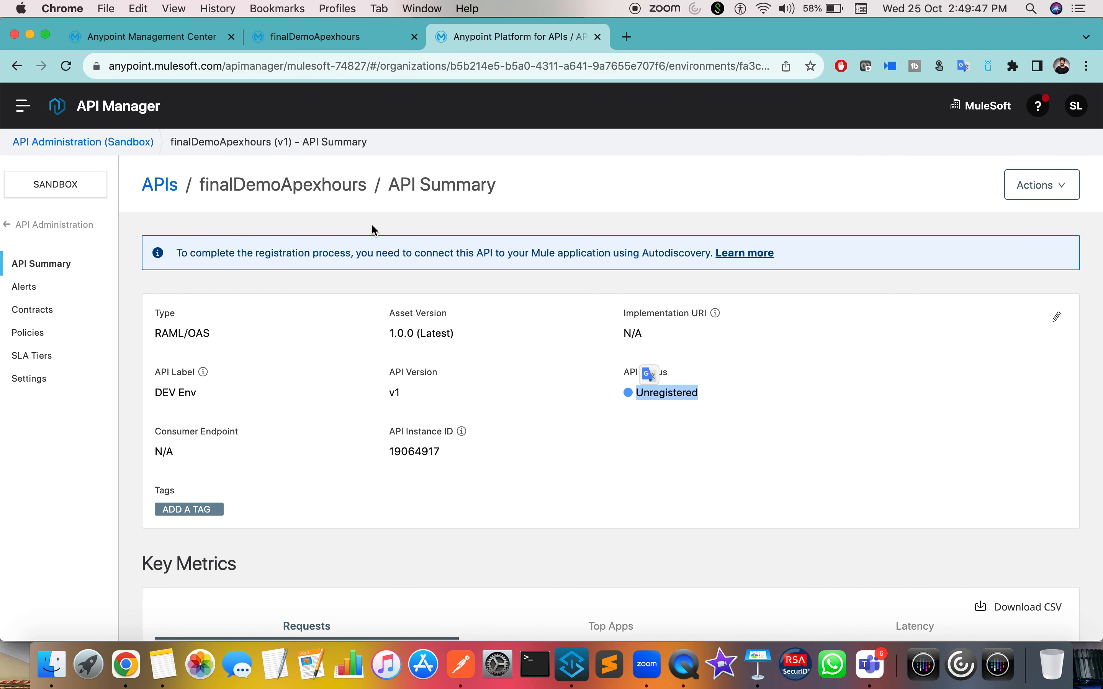
pyautogui.doubleClick(419, 453)
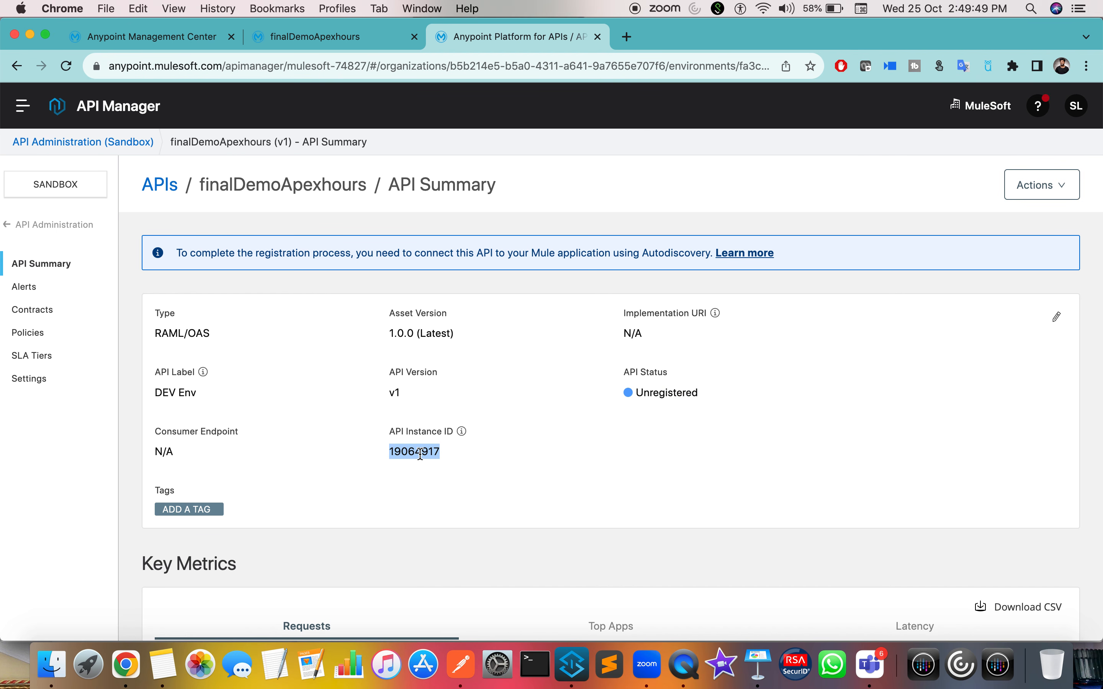
pyautogui.doubleClick(305, 182)
pyautogui.hotkey('ctrl', 'Right')
pyautogui.hotkey('ctrl', 'Right')
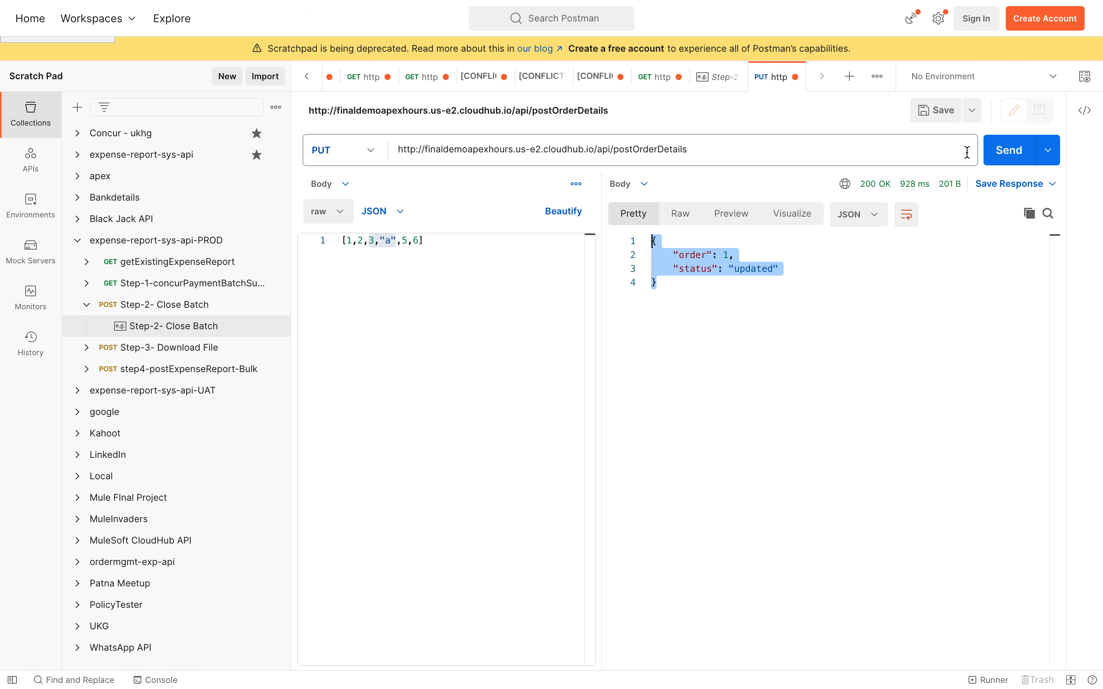
# Step: Resend the Postman PUT to postOrderDetails and confirm the 200 OK status-updated reply
pyautogui.click(996, 155)
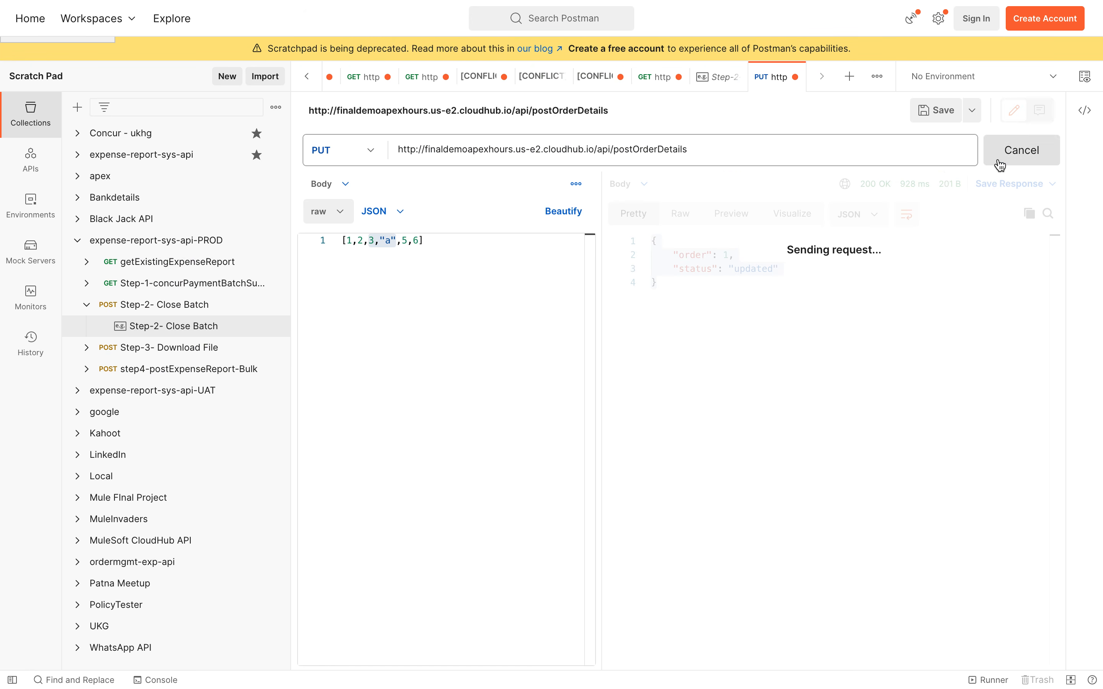
pyautogui.click(727, 339)
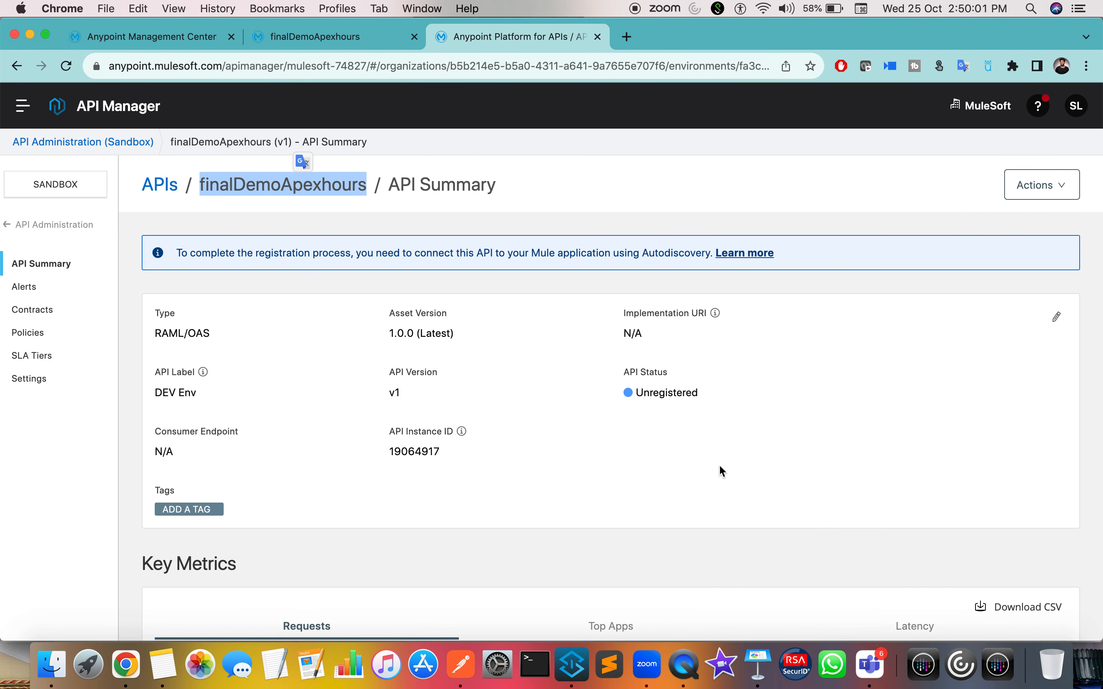
# Step: Copy API Instance ID 19064917 from the finalDemoApexhours summary into the clipboard
pyautogui.scroll(-5, 652, 494)
pyautogui.scroll(5, 652, 493)
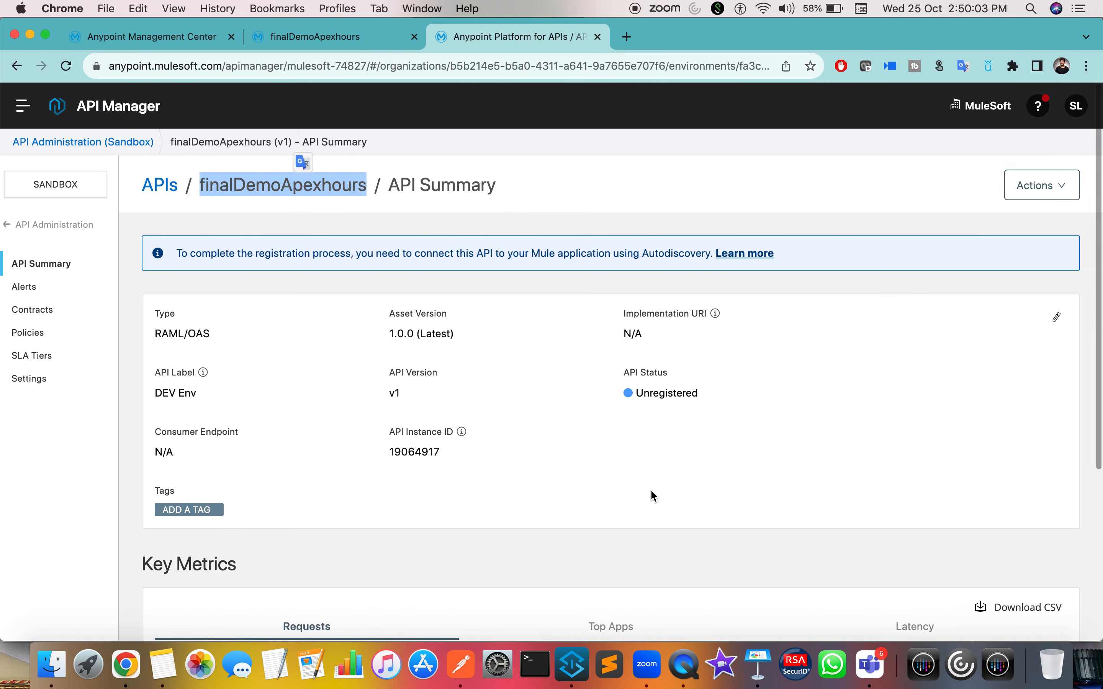
pyautogui.doubleClick(406, 452)
pyautogui.press('super+c')
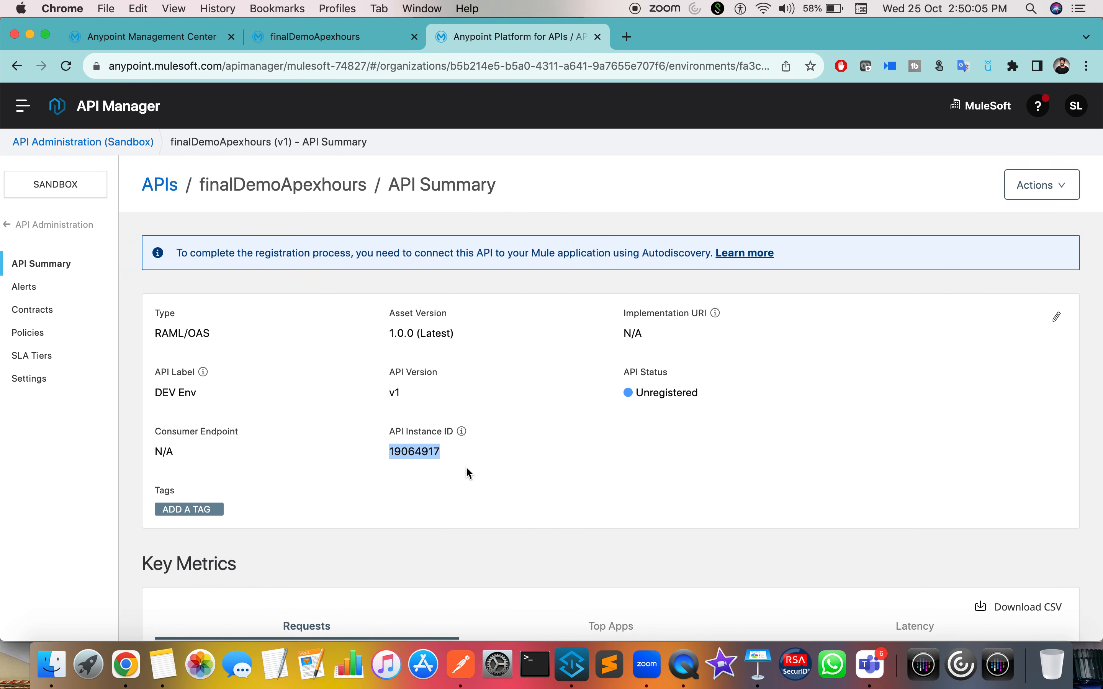
pyautogui.click(572, 666)
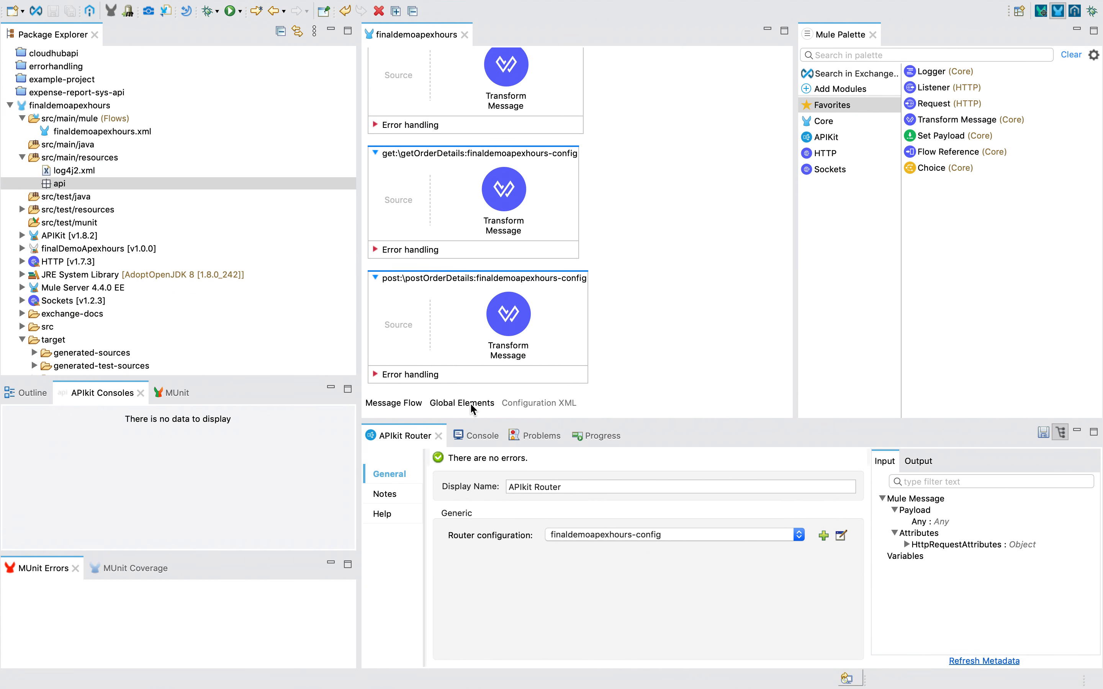
# Step: Create an API Autodiscovery global element with API Id 19064917 and flow finaldemoapexhours-main
pyautogui.click(469, 402)
pyautogui.click(756, 88)
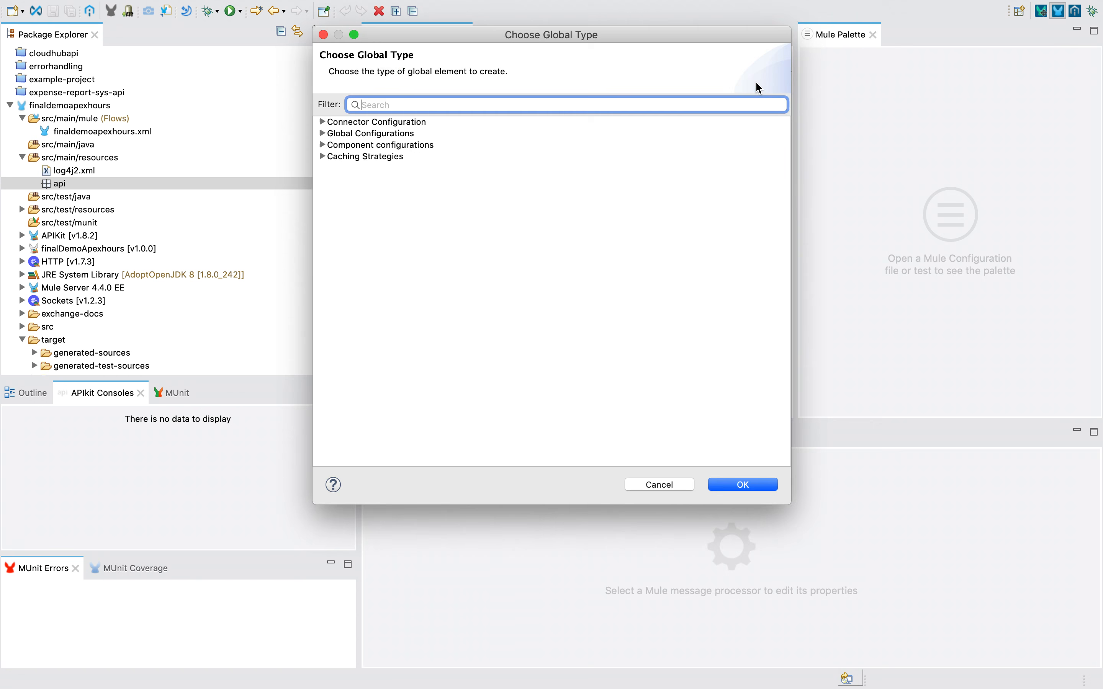
pyautogui.write('aut')
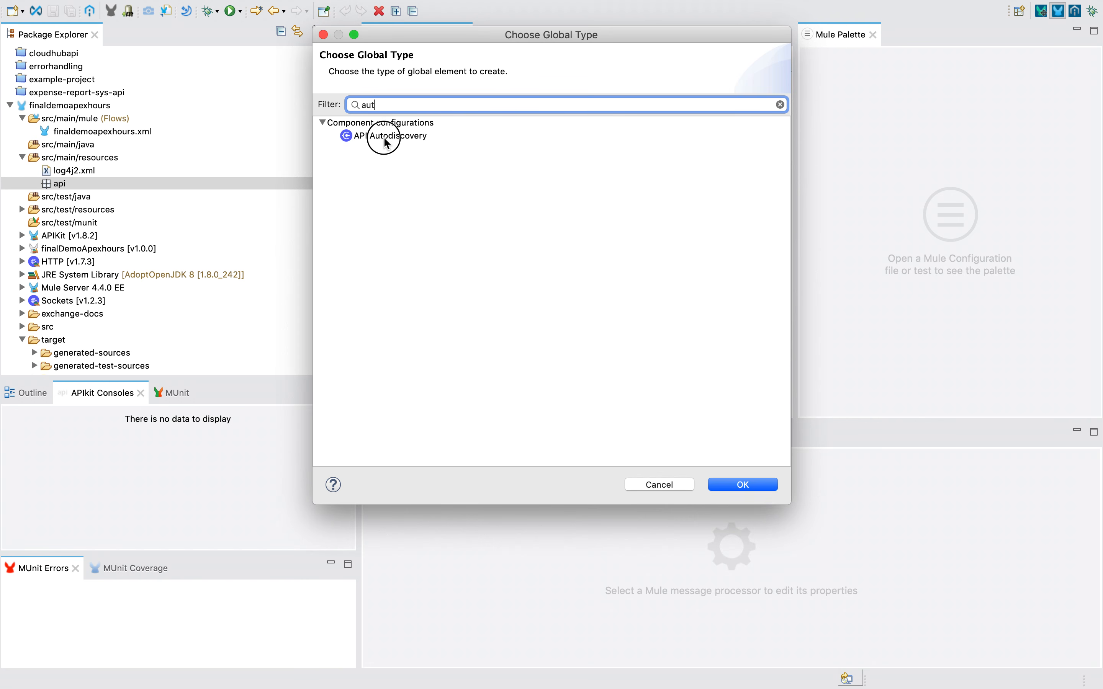
pyautogui.click(421, 134)
pyautogui.doubleClick(424, 137)
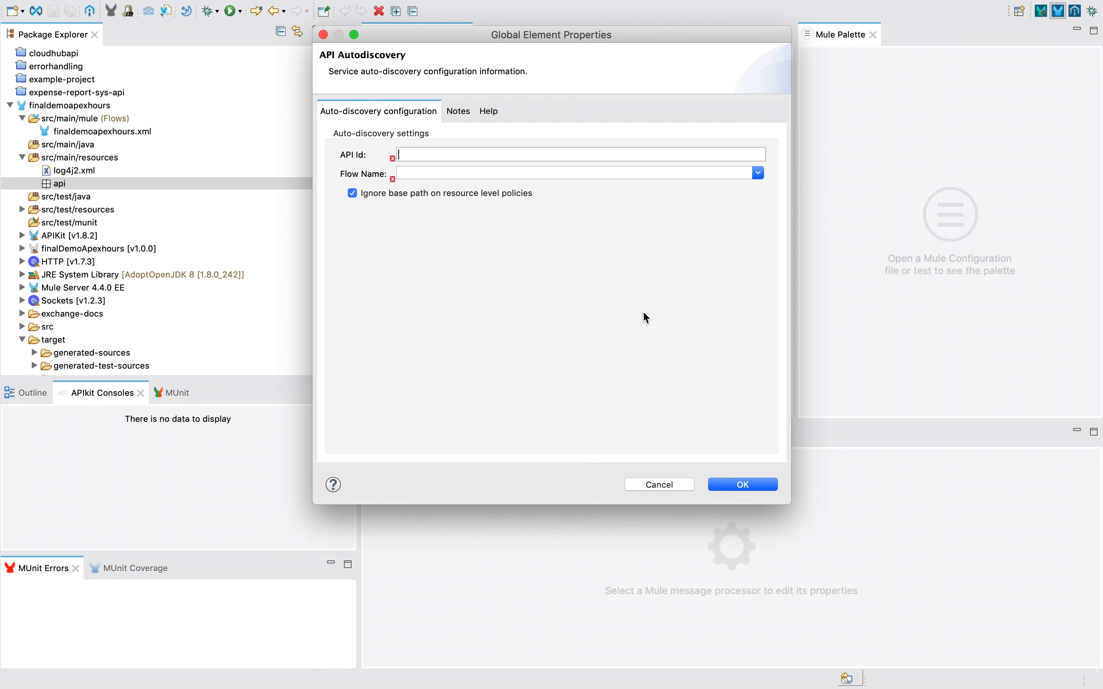
pyautogui.press('super+v')
pyautogui.hotkey('ctrl', 'Left')
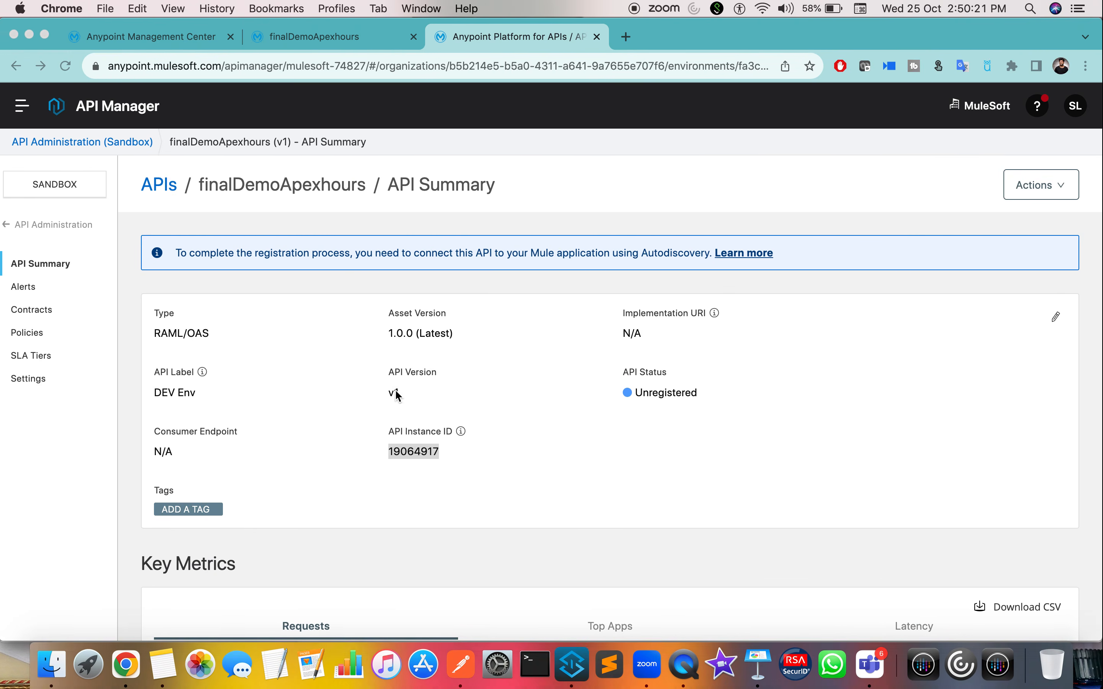
pyautogui.hotkey('ctrl', 'Right')
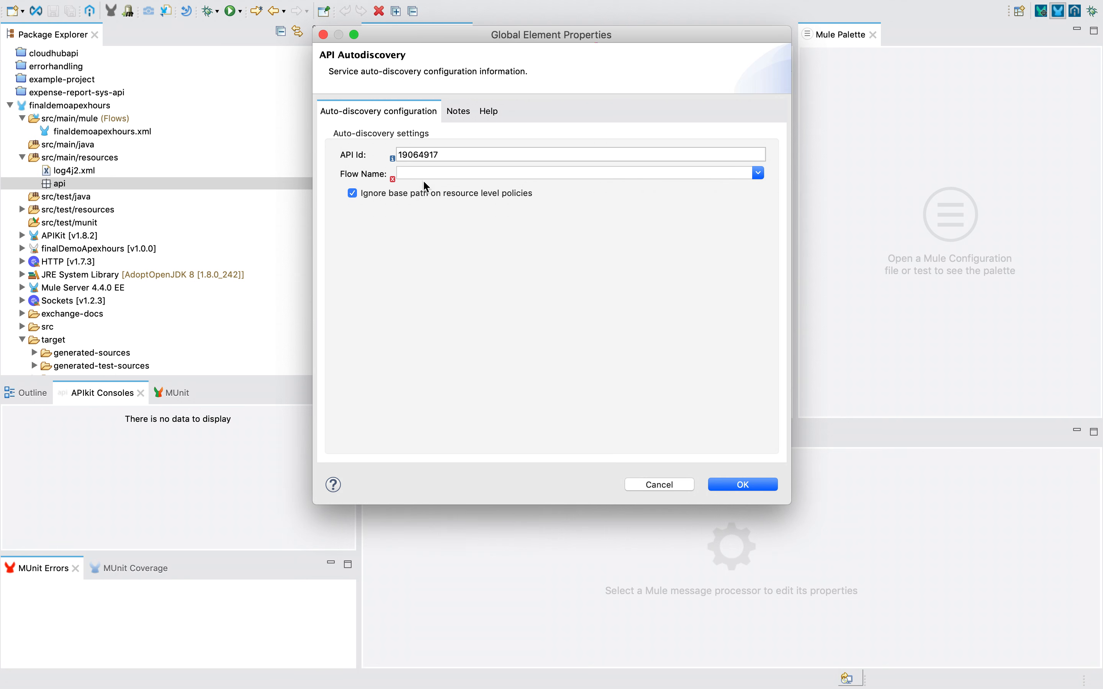
pyautogui.click(758, 173)
pyautogui.click(487, 206)
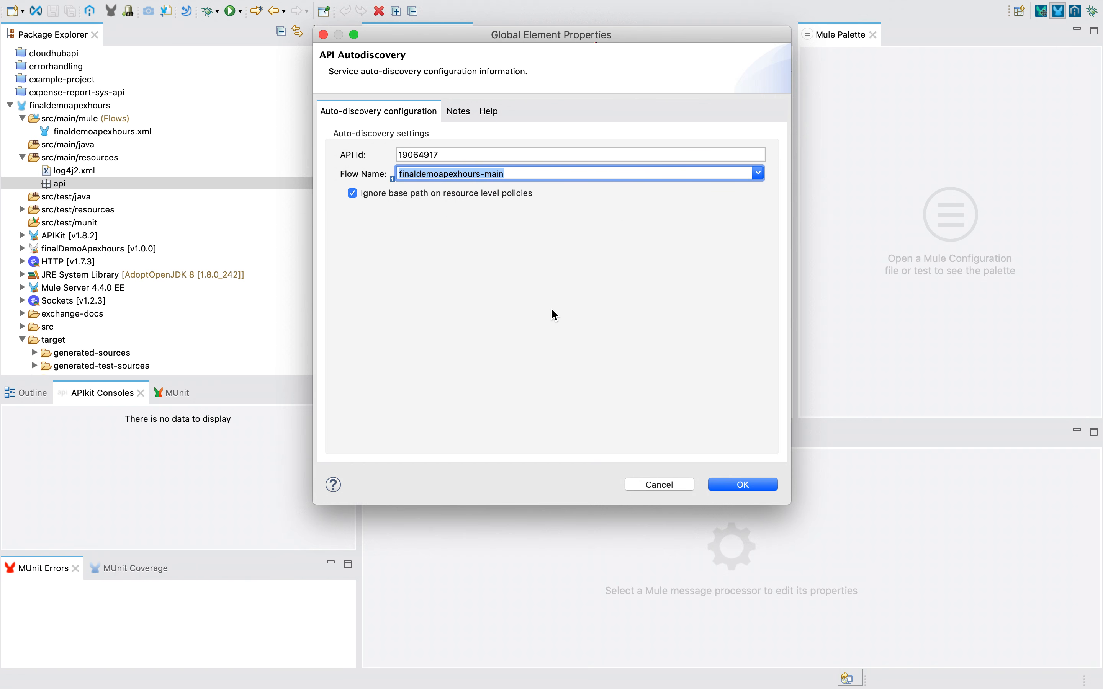
pyautogui.click(741, 486)
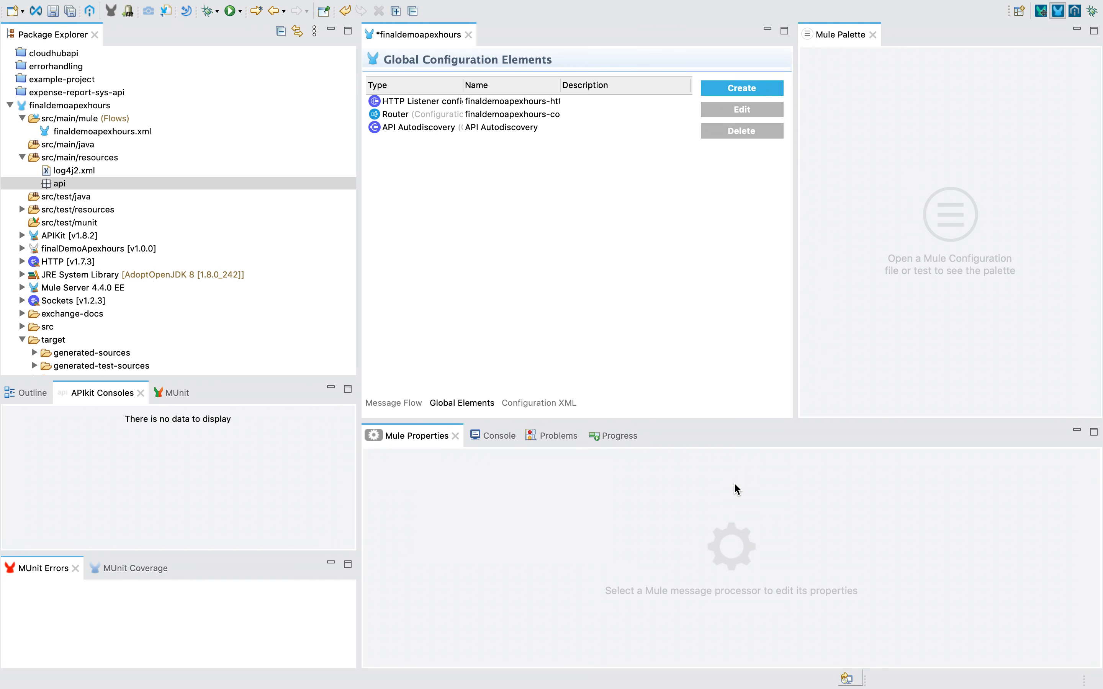
# Step: Save all changes and run finaldemoapexhours locally as a Mule Application
pyautogui.click(414, 404)
pyautogui.click(72, 13)
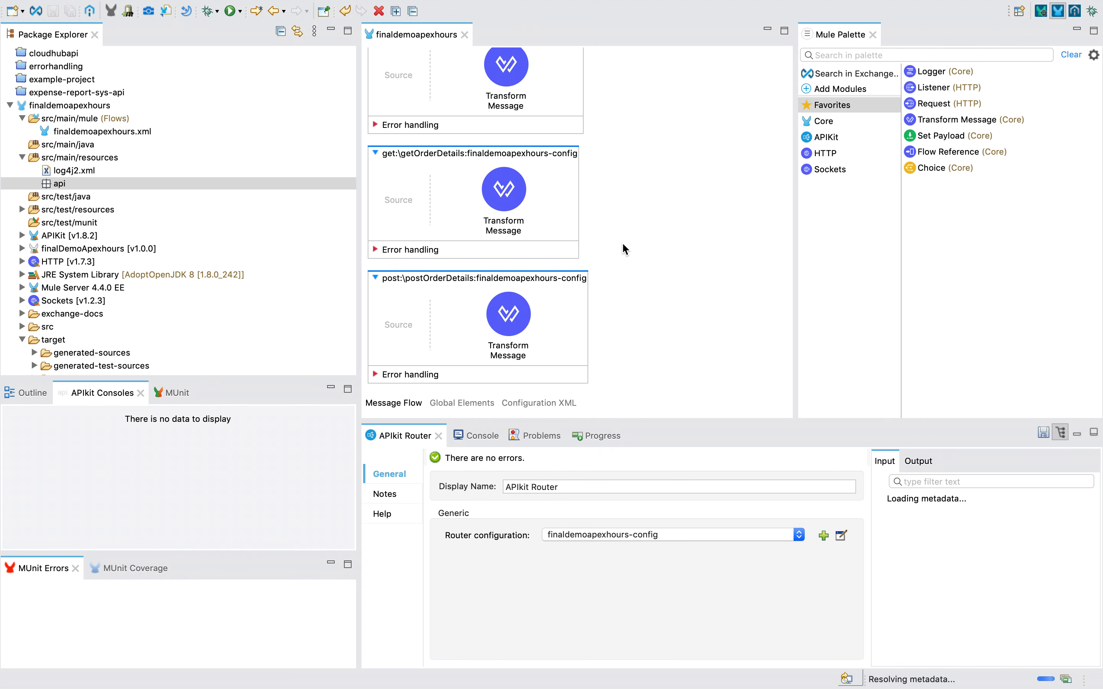
pyautogui.scroll(10, 624, 249)
pyautogui.rightClick(640, 191)
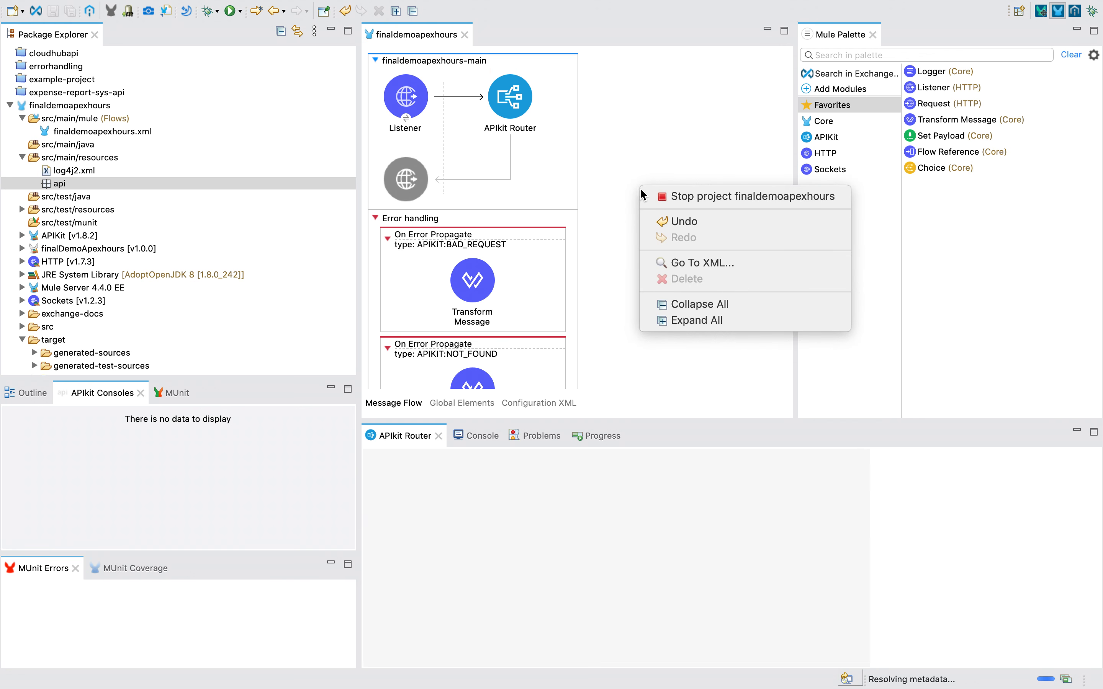
pyautogui.click(640, 54)
pyautogui.rightClick(627, 107)
pyautogui.rightClick(614, 111)
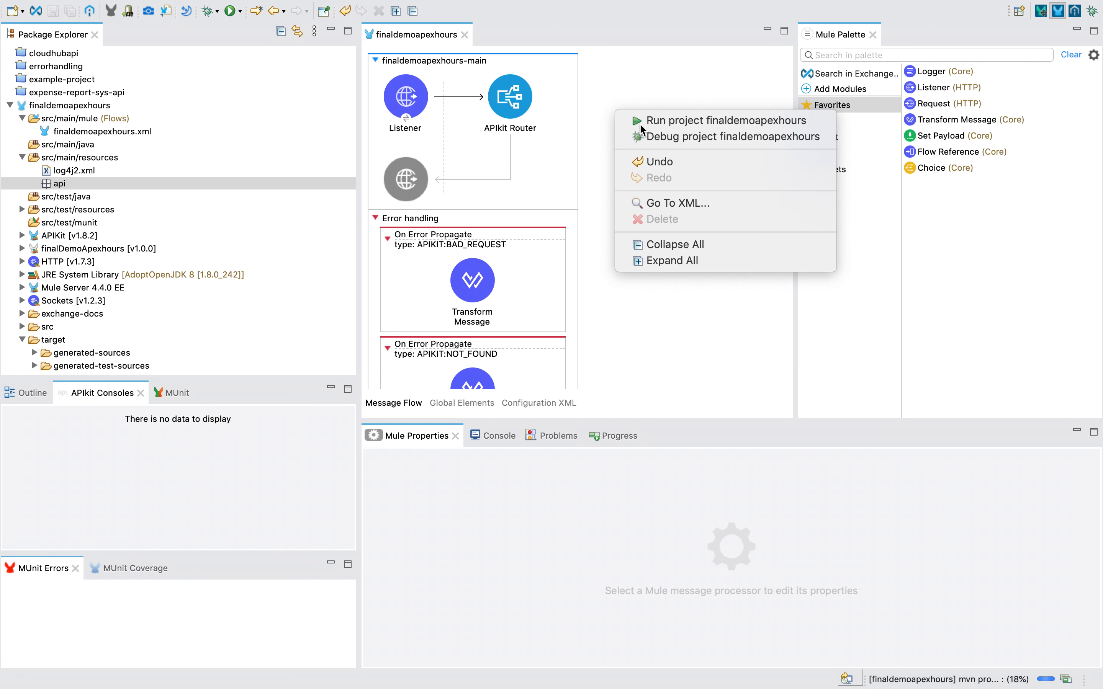
pyautogui.click(726, 120)
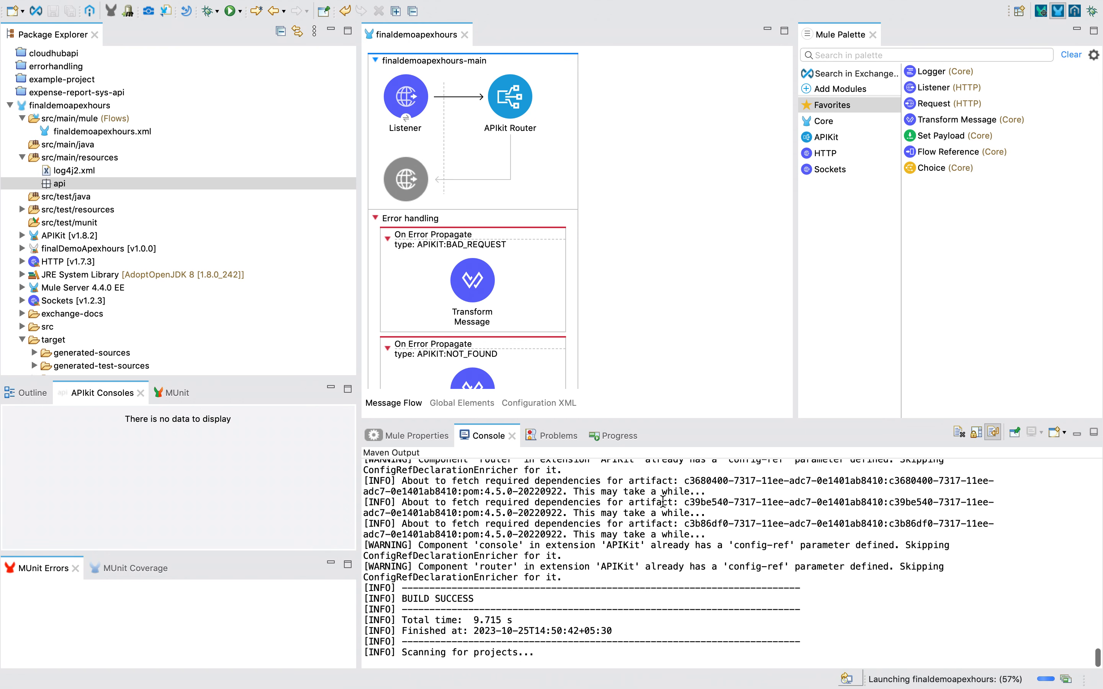
pyautogui.hotkey('ctrl', 'Left')
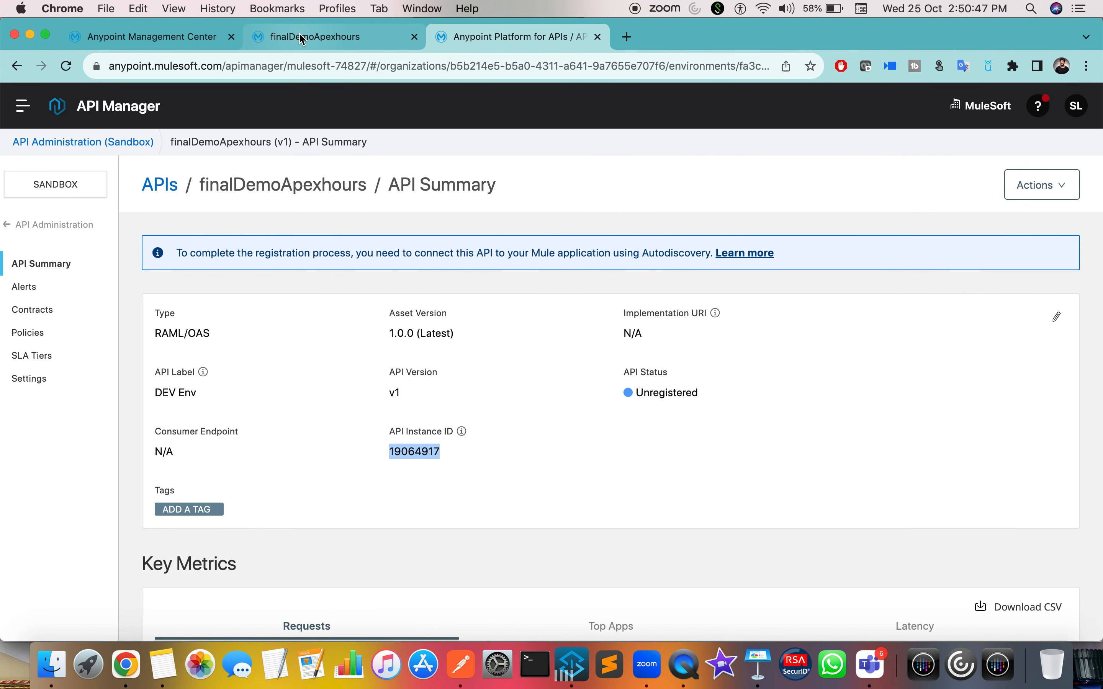
# Step: Open the Settings of the finaldemoapexhours application in Runtime Manager
pyautogui.click(183, 45)
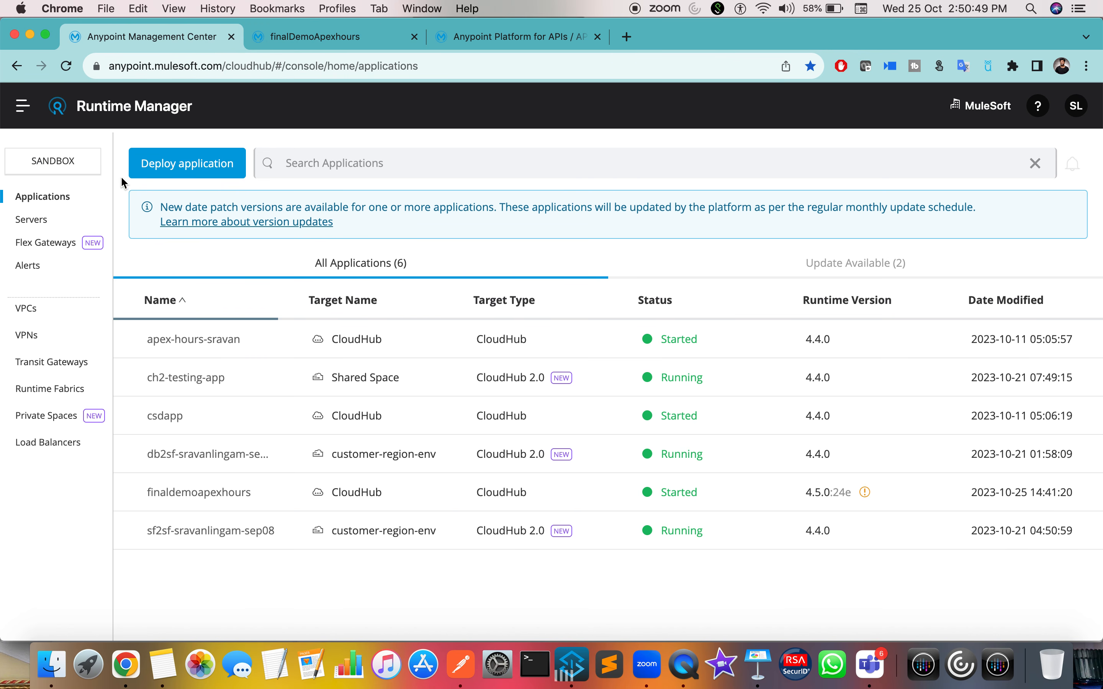
pyautogui.click(187, 492)
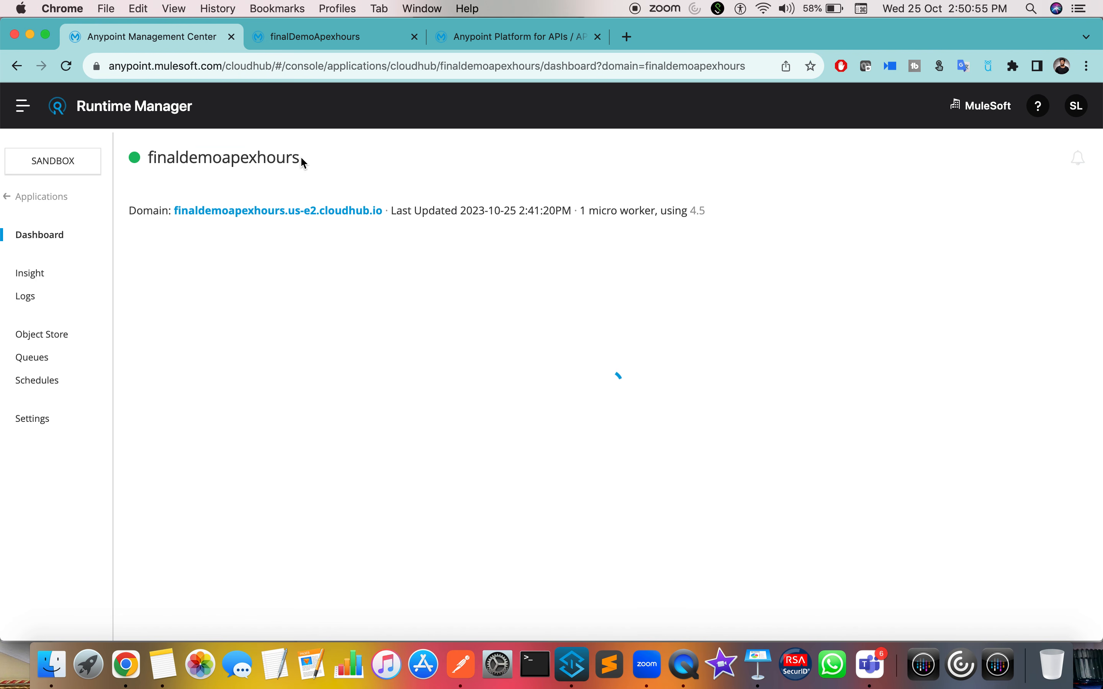
pyautogui.moveTo(299, 158); pyautogui.dragTo(179, 158)
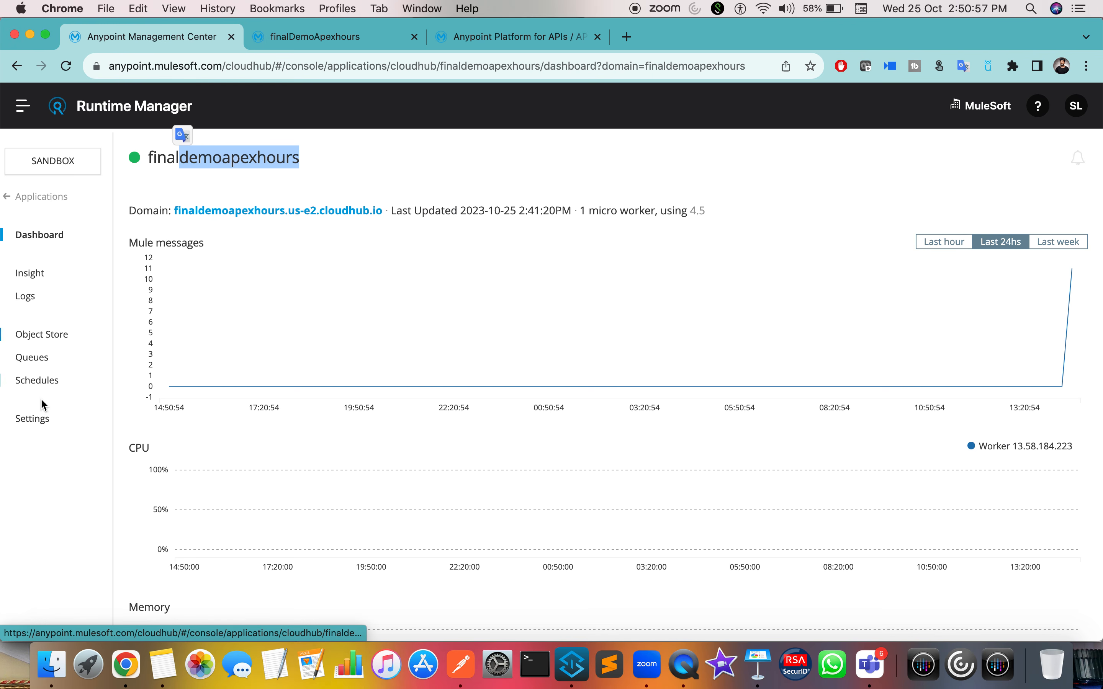
pyautogui.click(33, 419)
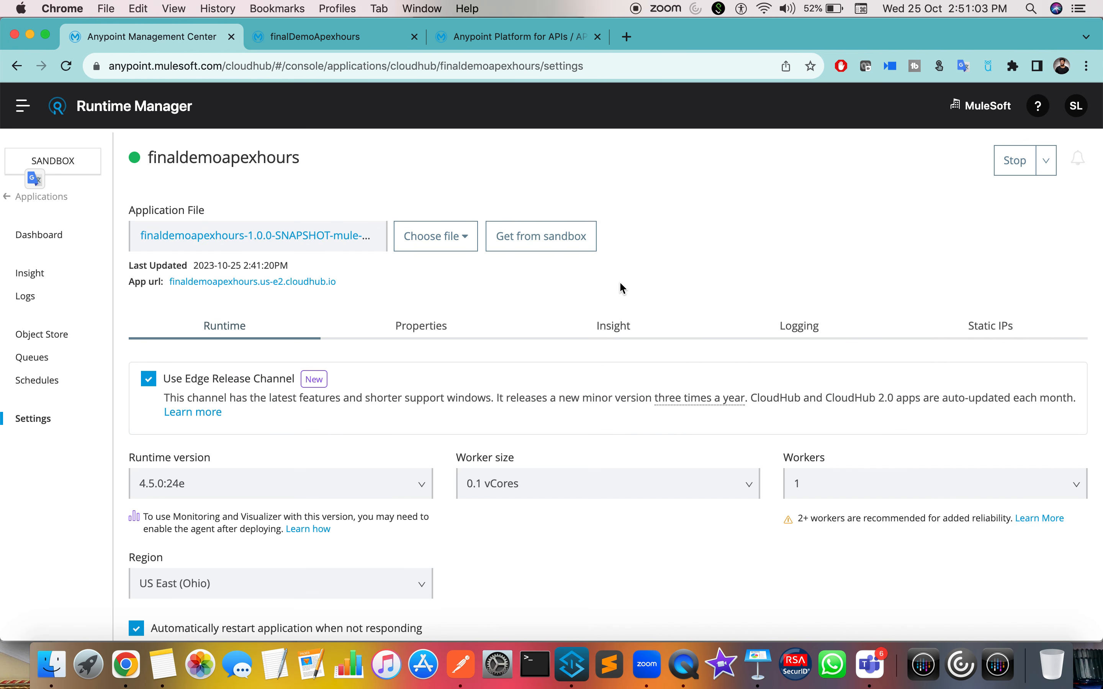
# Step: Check the Studio console's FAILED deployment caused by the missing ${http.port} property
pyautogui.hotkey('ctrl', 'Right')
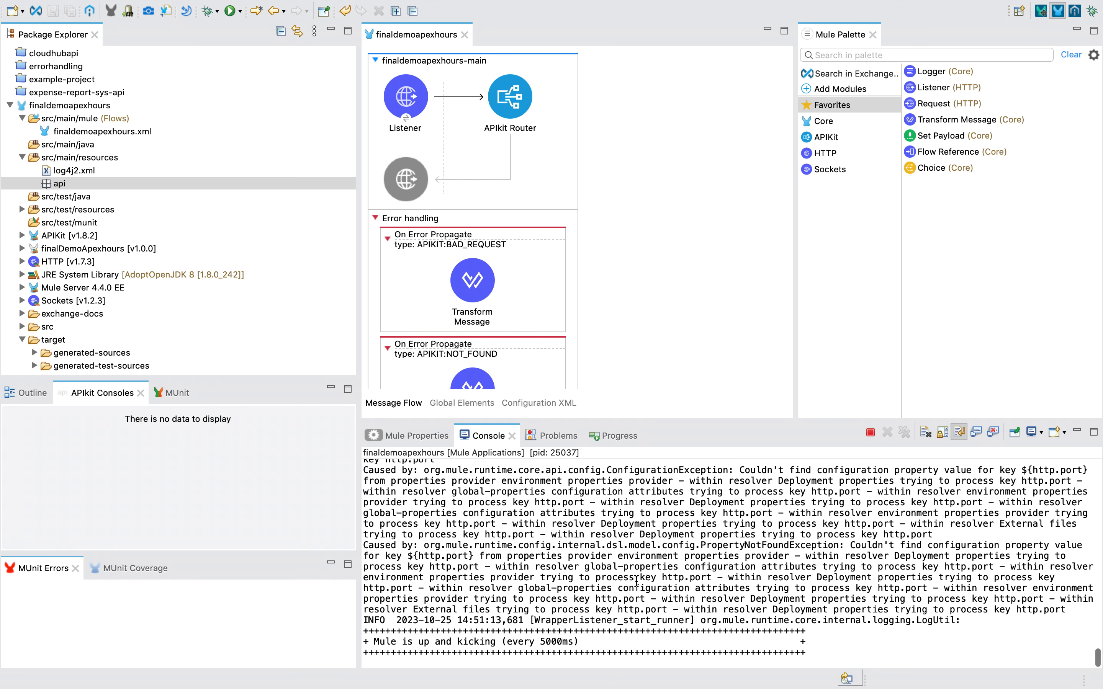
pyautogui.tripleClick(814, 631)
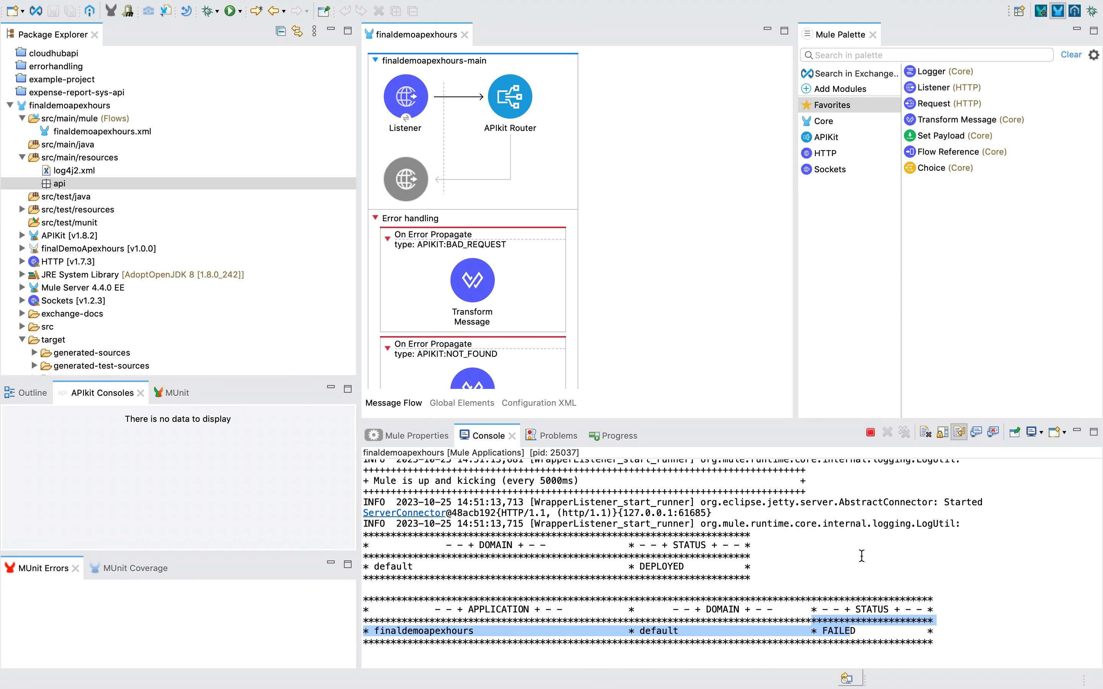
pyautogui.scroll(4, 866, 544)
pyautogui.moveTo(918, 507); pyautogui.dragTo(1091, 522)
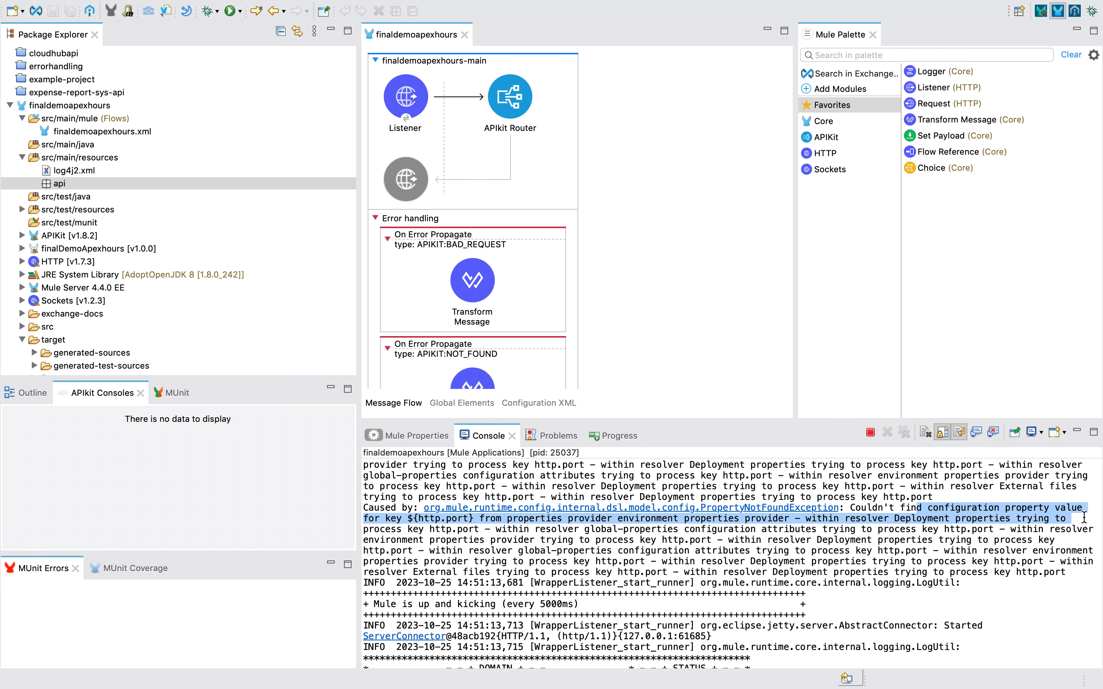
pyautogui.hotkey('ctrl', 'Left')
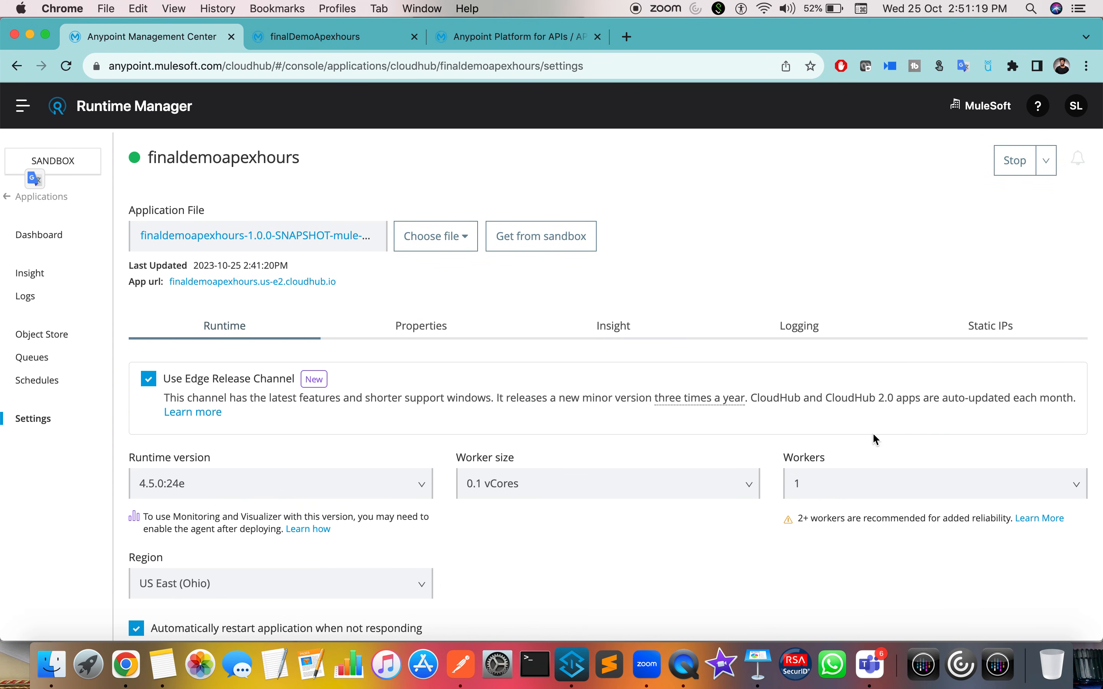
# Step: Upload finaldemoapexhours-1.0.0-SNAPSHOT-mule-application.jar from the target folder as the application file
pyautogui.click(441, 246)
pyautogui.click(391, 311)
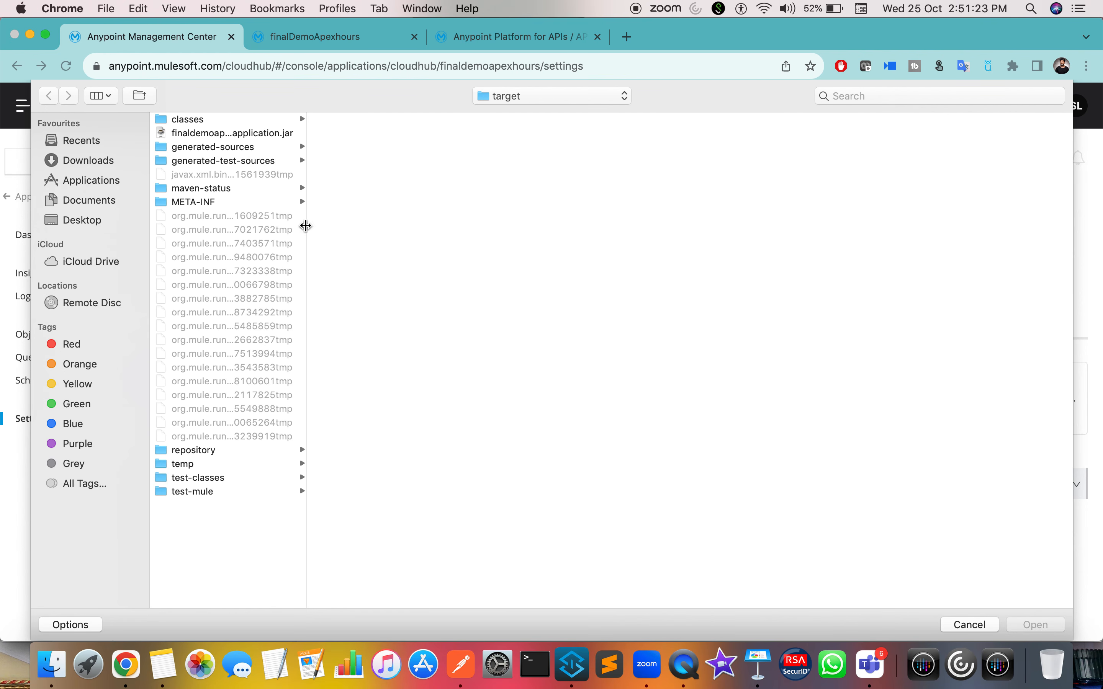
pyautogui.click(218, 133)
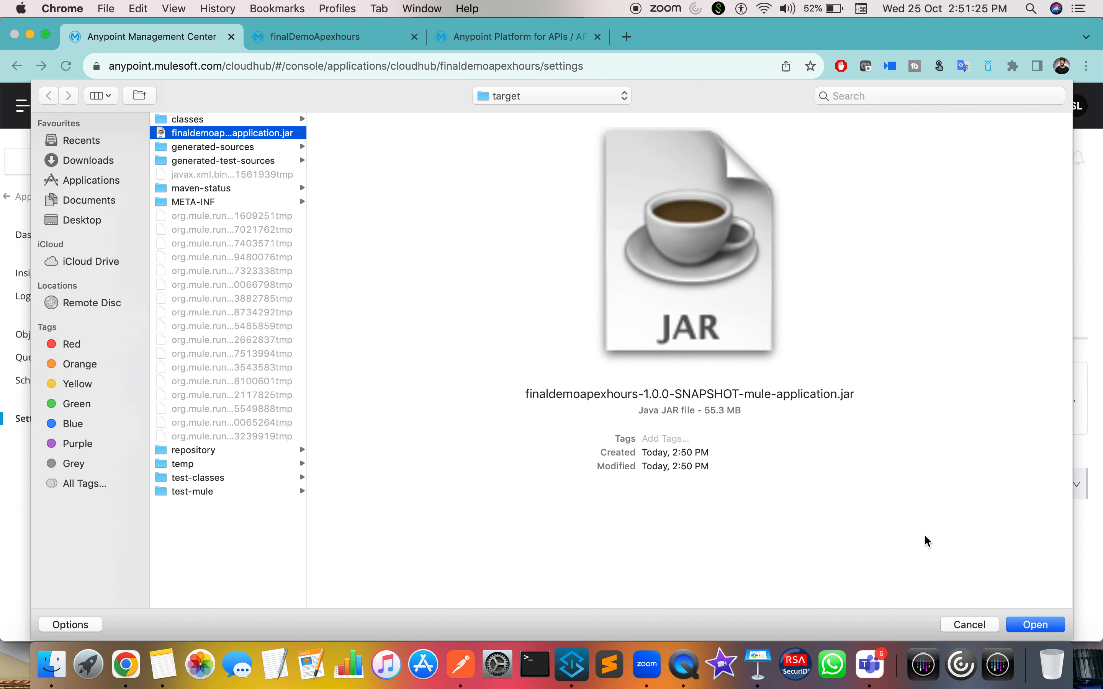
pyautogui.click(1035, 624)
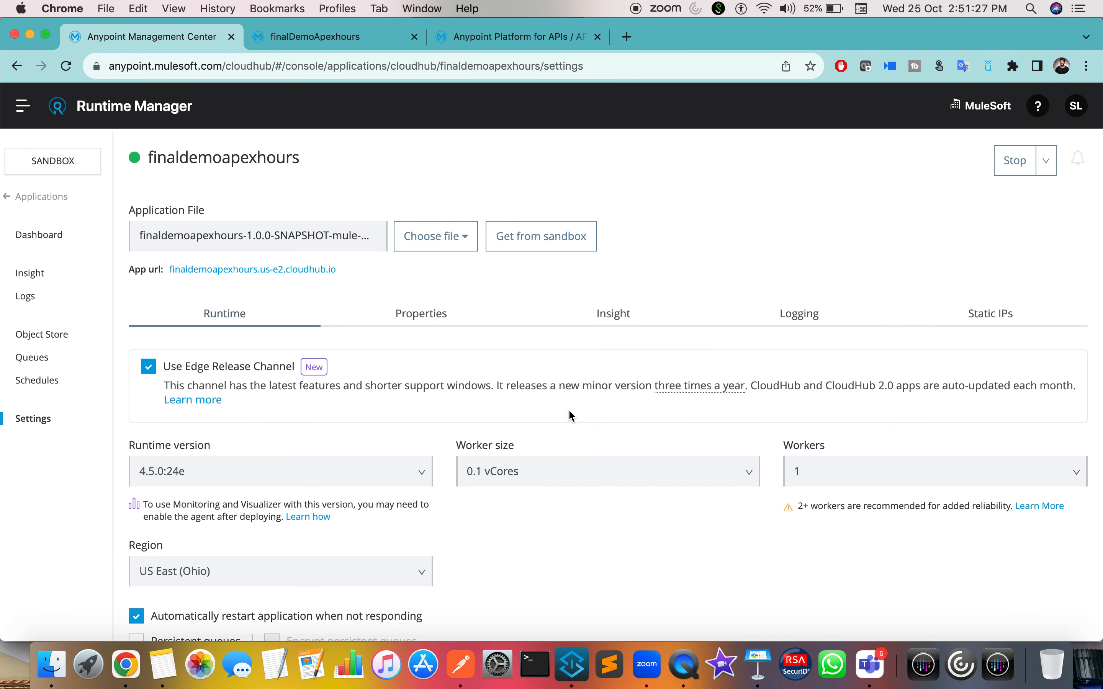
pyautogui.scroll(-2, 501, 383)
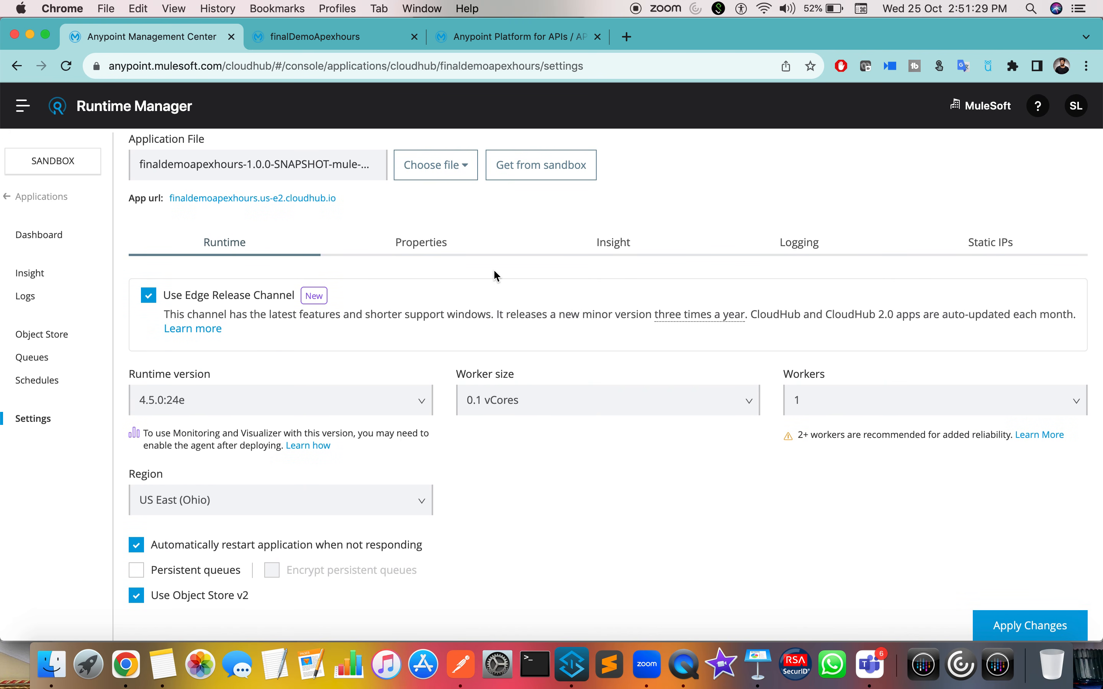
pyautogui.hotkey('ctrl', 'Left')
pyautogui.click(474, 502)
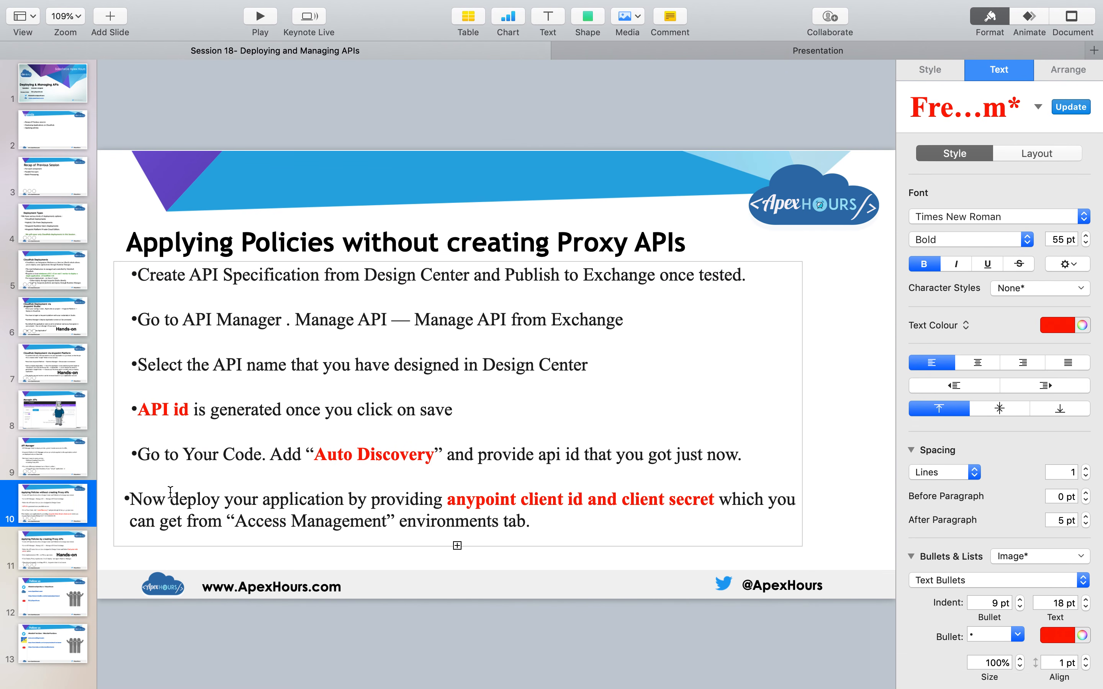
# Step: Highlight slide 10's bullet on deploying with the environment's client id and secret
pyautogui.moveTo(153, 499); pyautogui.dragTo(361, 507)
pyautogui.click(456, 498)
pyautogui.moveTo(451, 498); pyautogui.dragTo(694, 510)
pyautogui.click(201, 525)
pyautogui.moveTo(226, 521); pyautogui.dragTo(570, 524)
pyautogui.hotkey('ctrl', 'Right')
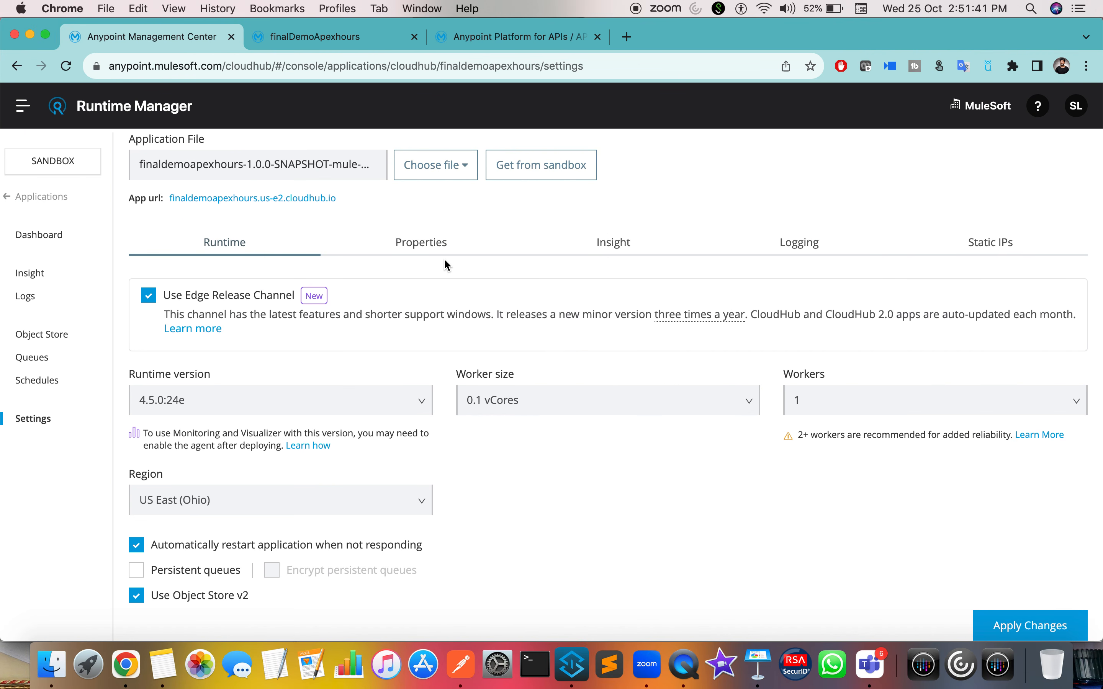
# Step: Load anypoint.mulesoft.com in a new tab, point out 'Management' on the slides, then open the platform menu
pyautogui.click(628, 39)
pyautogui.write('any')
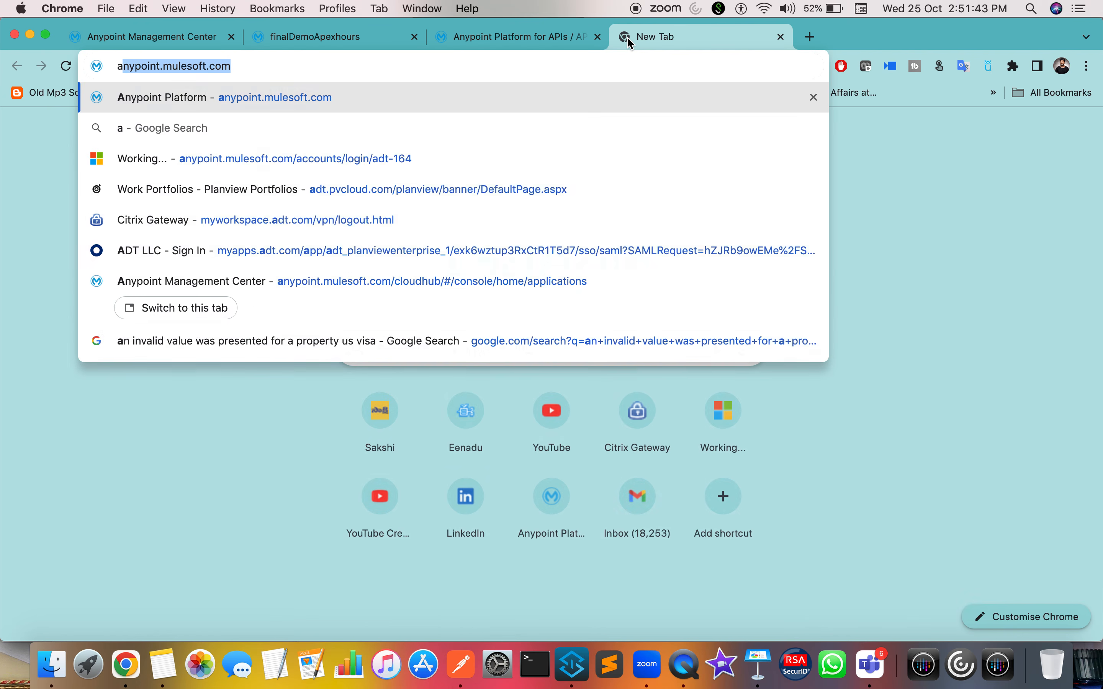
pyautogui.press('Return')
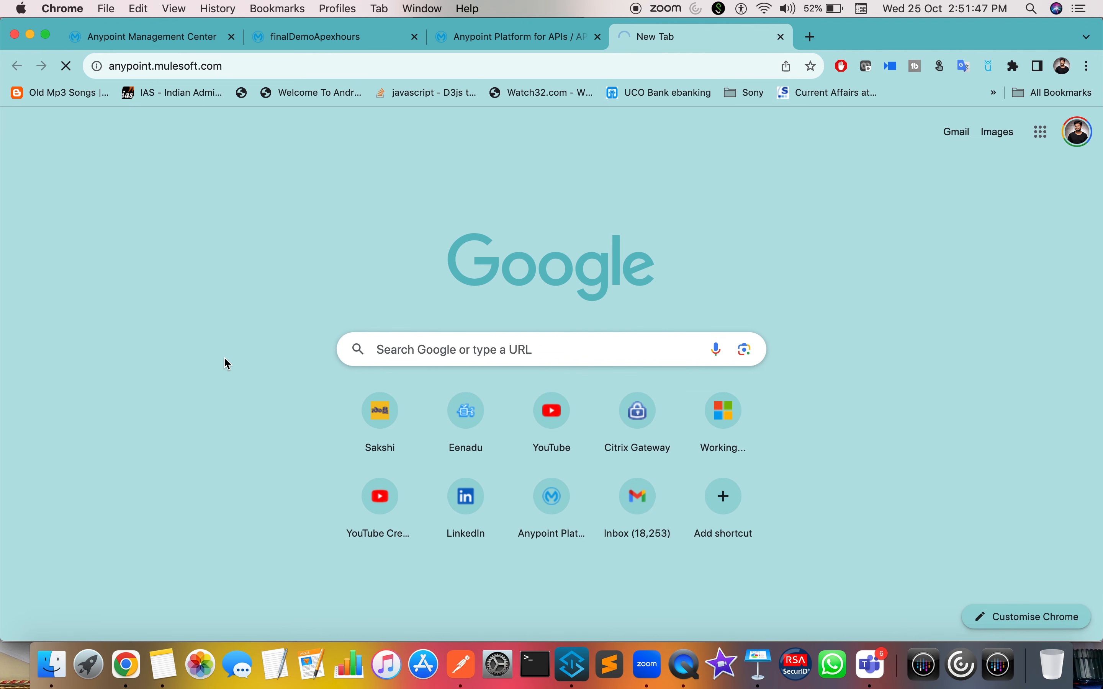
pyautogui.hotkey('ctrl', 'Left')
pyautogui.doubleClick(313, 521)
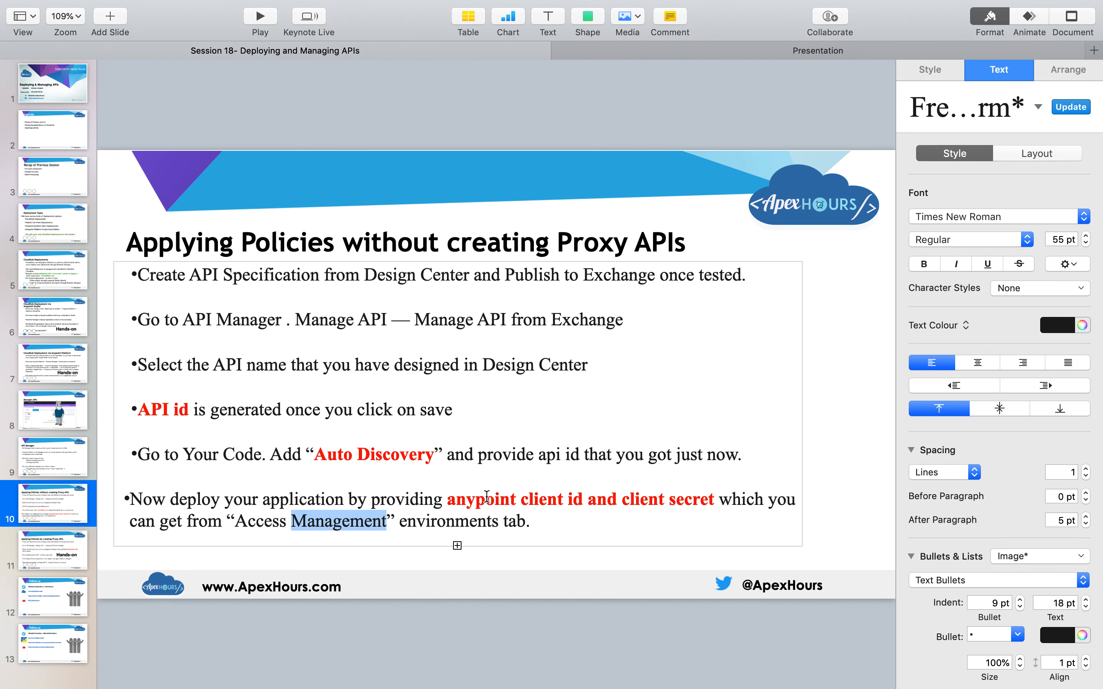
pyautogui.hotkey('ctrl', 'Right')
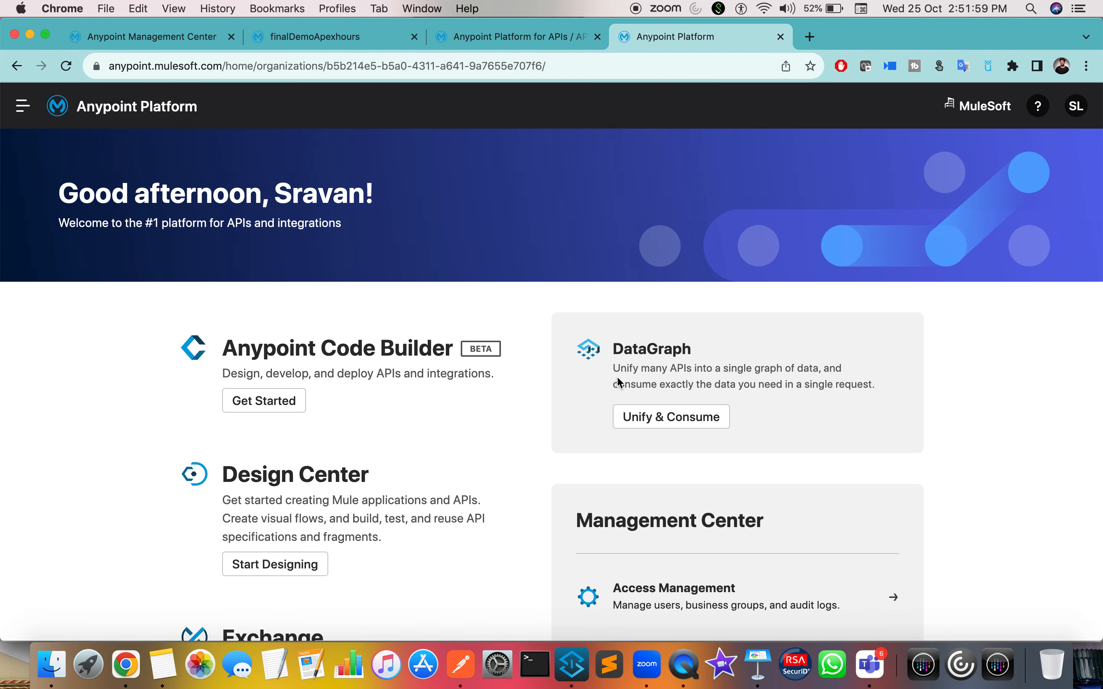
pyautogui.click(23, 107)
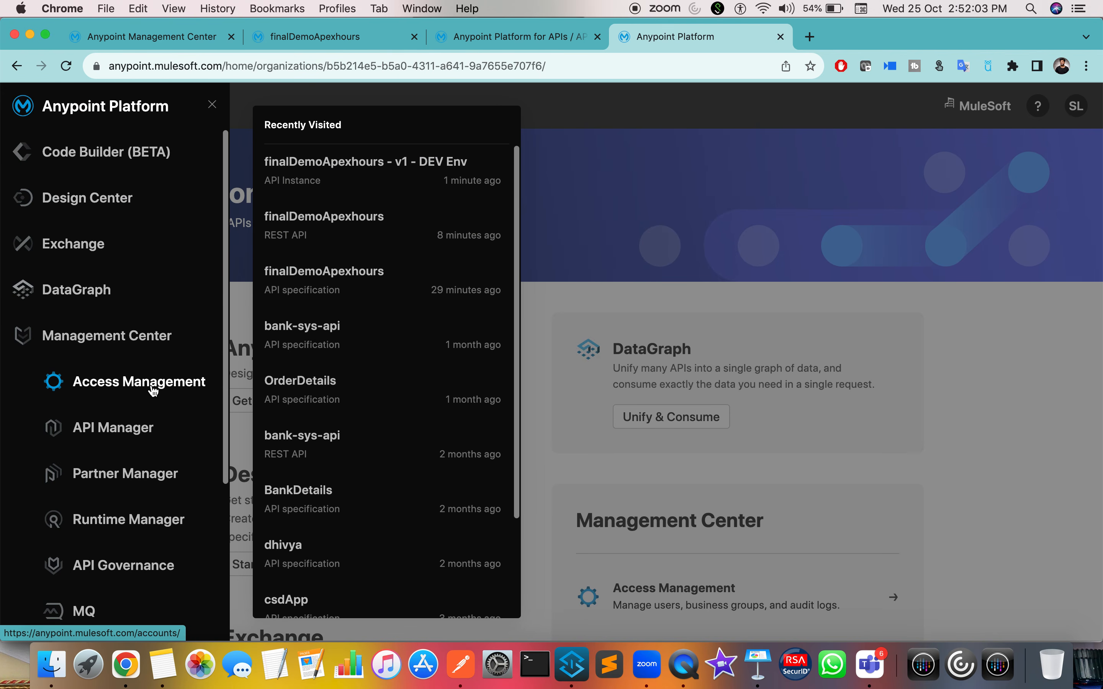
# Step: Go to Access Management and open the MuleSoft business group's Environments list
pyautogui.click(136, 379)
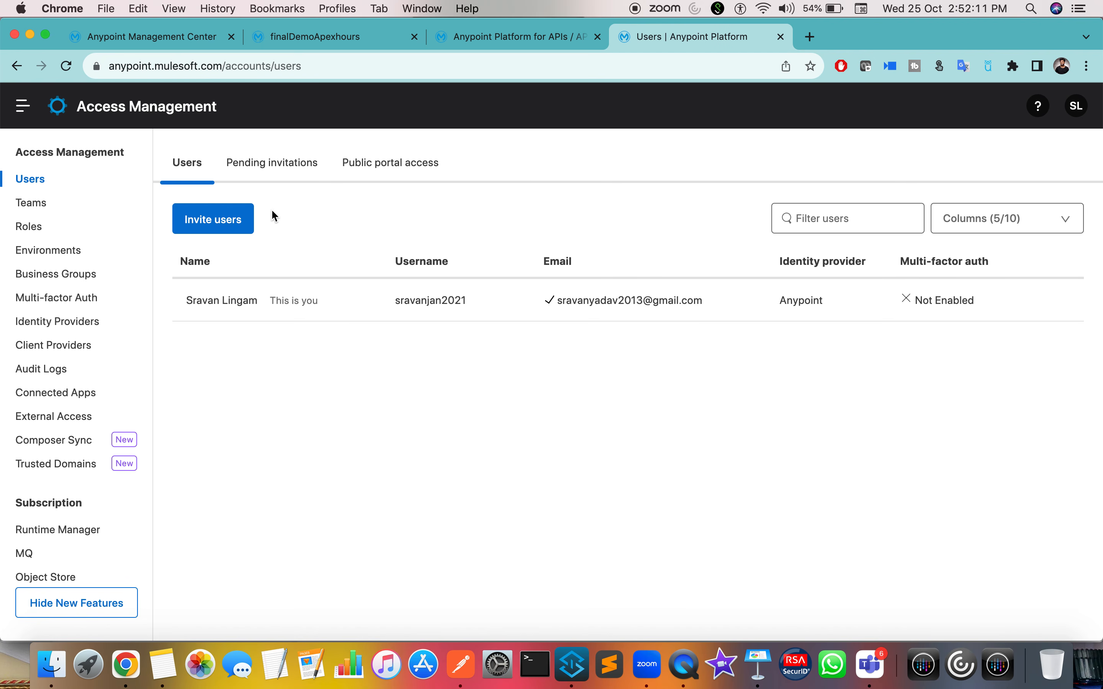
pyautogui.click(60, 253)
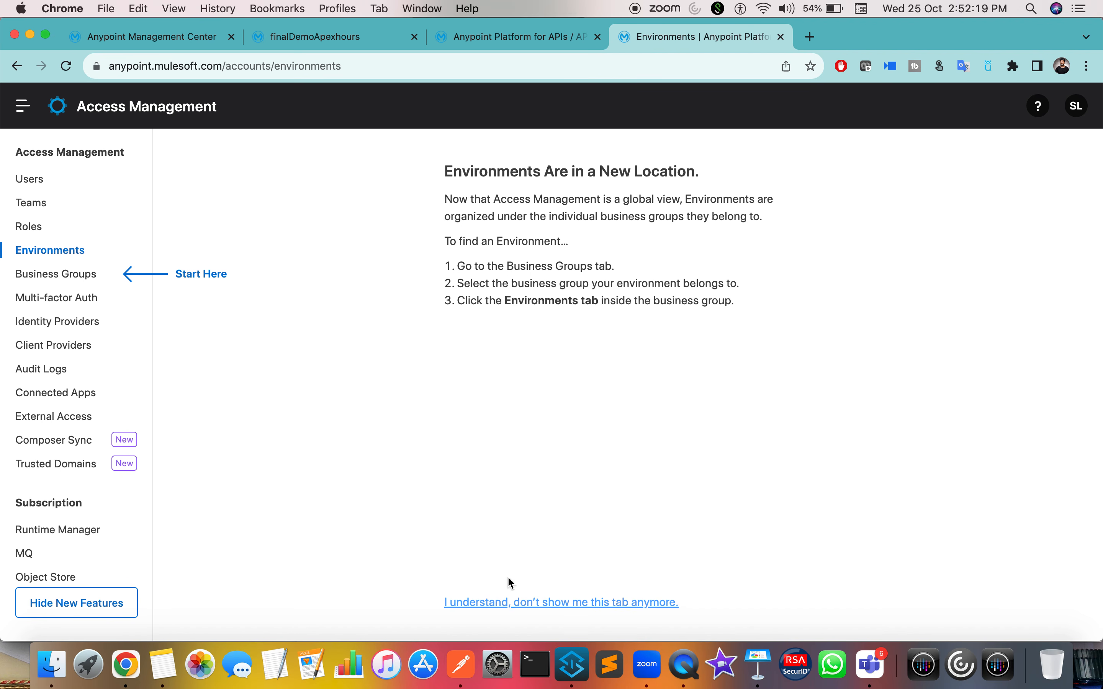
pyautogui.click(82, 275)
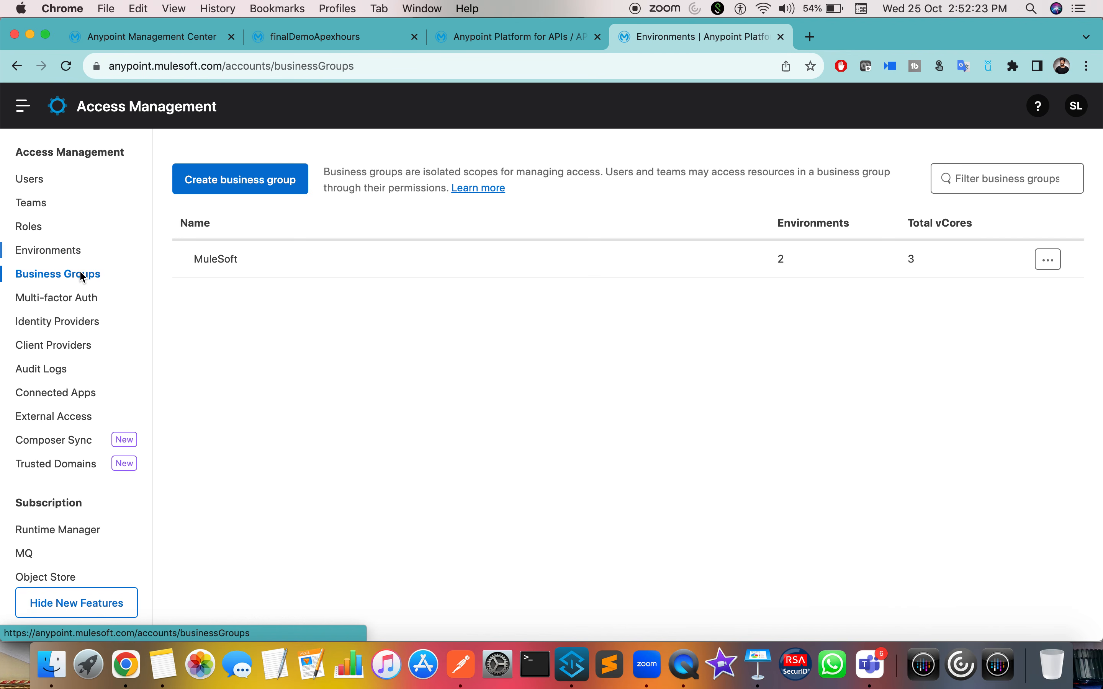
pyautogui.click(207, 260)
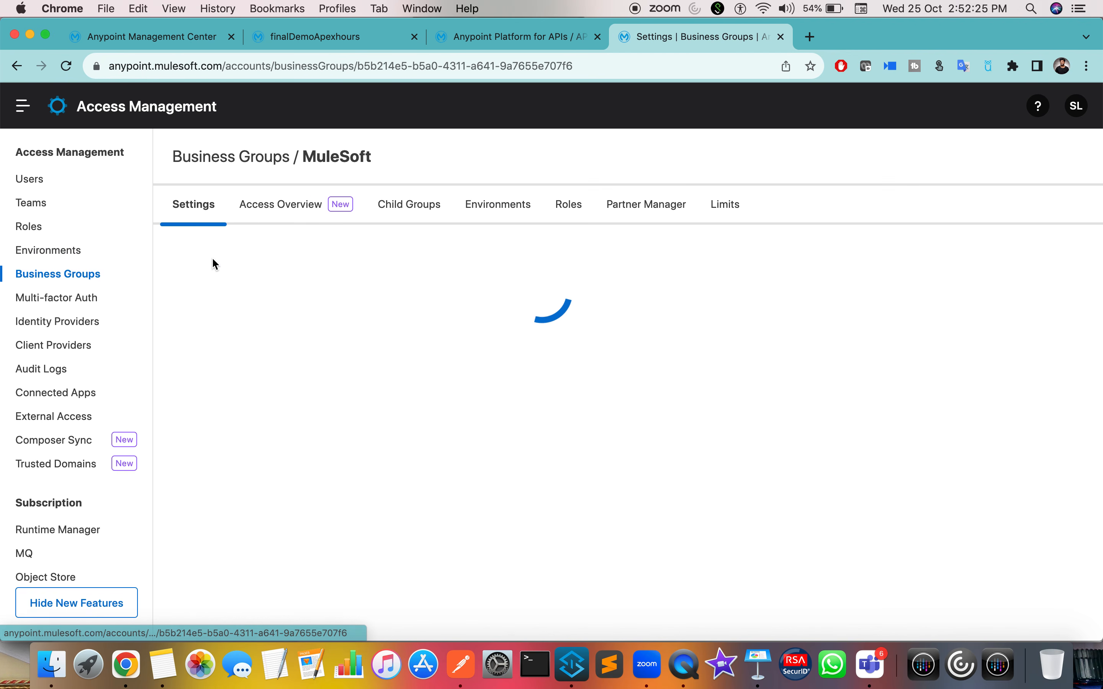
pyautogui.click(504, 215)
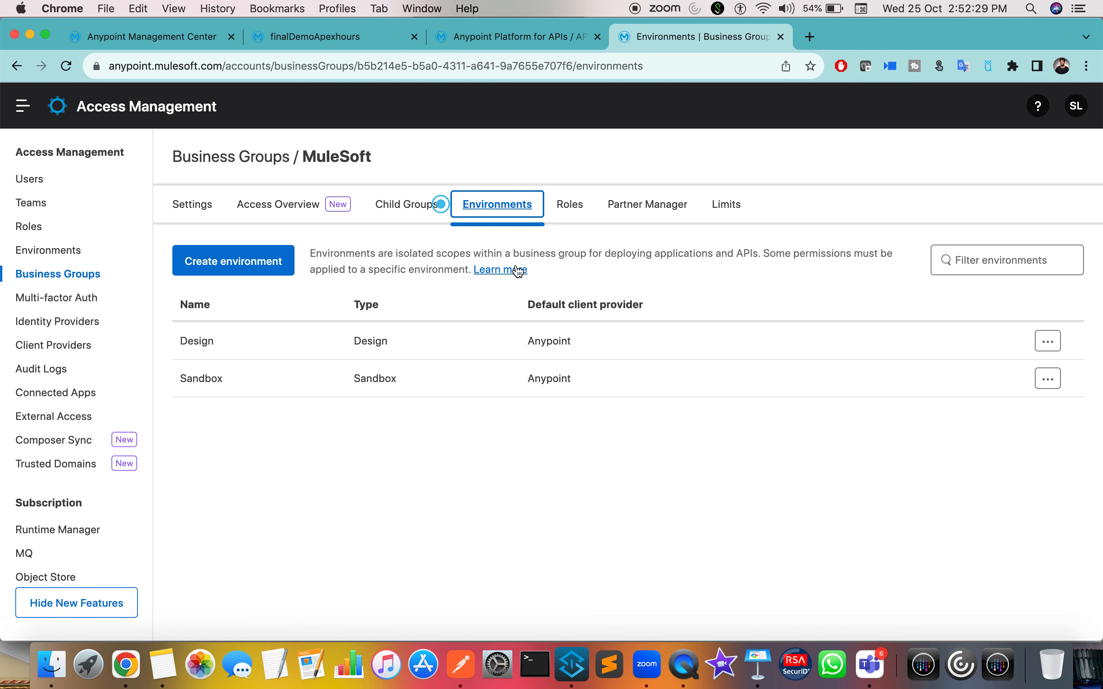
# Step: Open the Sandbox environment and copy its Client ID
pyautogui.click(209, 381)
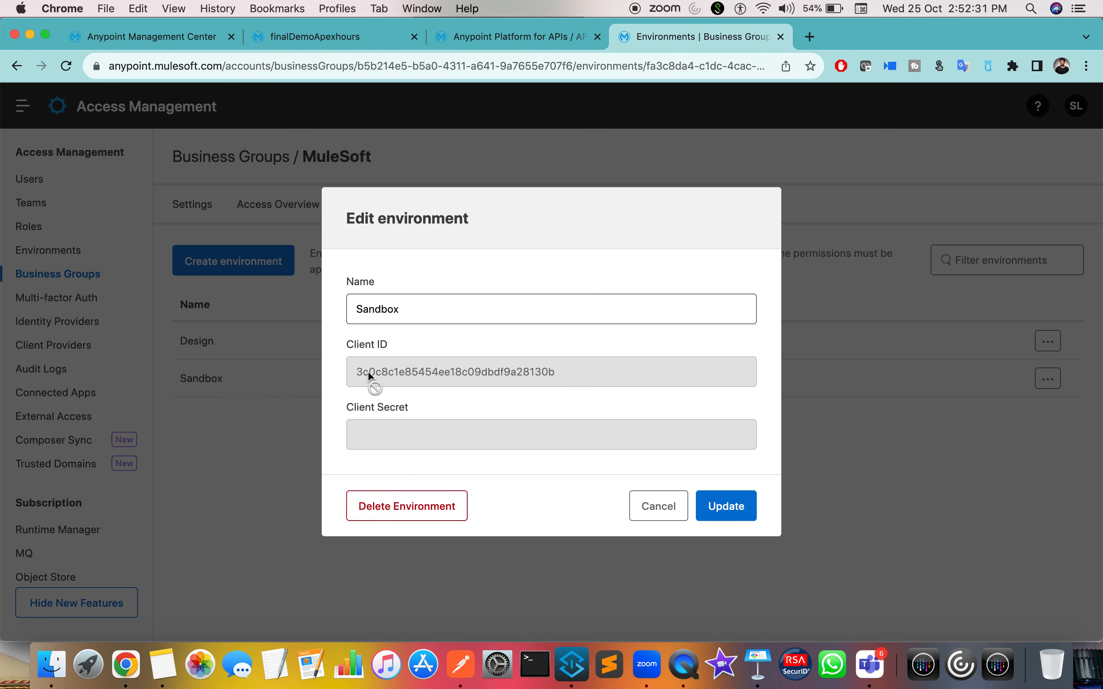
pyautogui.doubleClick(458, 371)
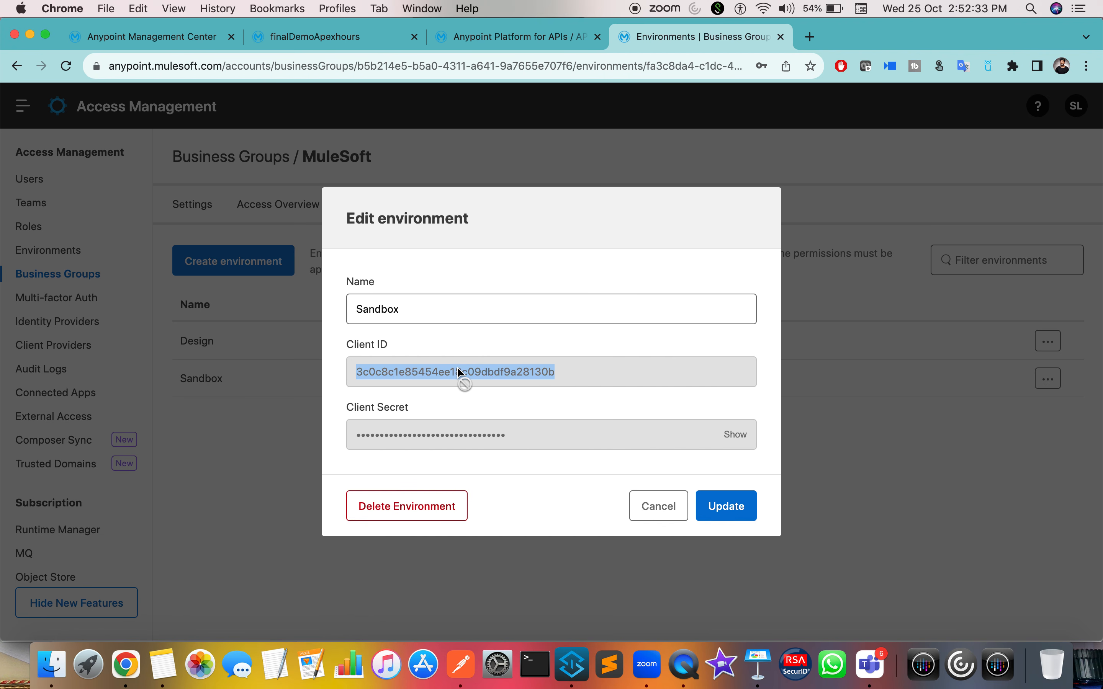
pyautogui.press('super+c')
# Step: Add property anypoint.platform.client_id with the pasted Sandbox Client ID as its value
pyautogui.click(161, 41)
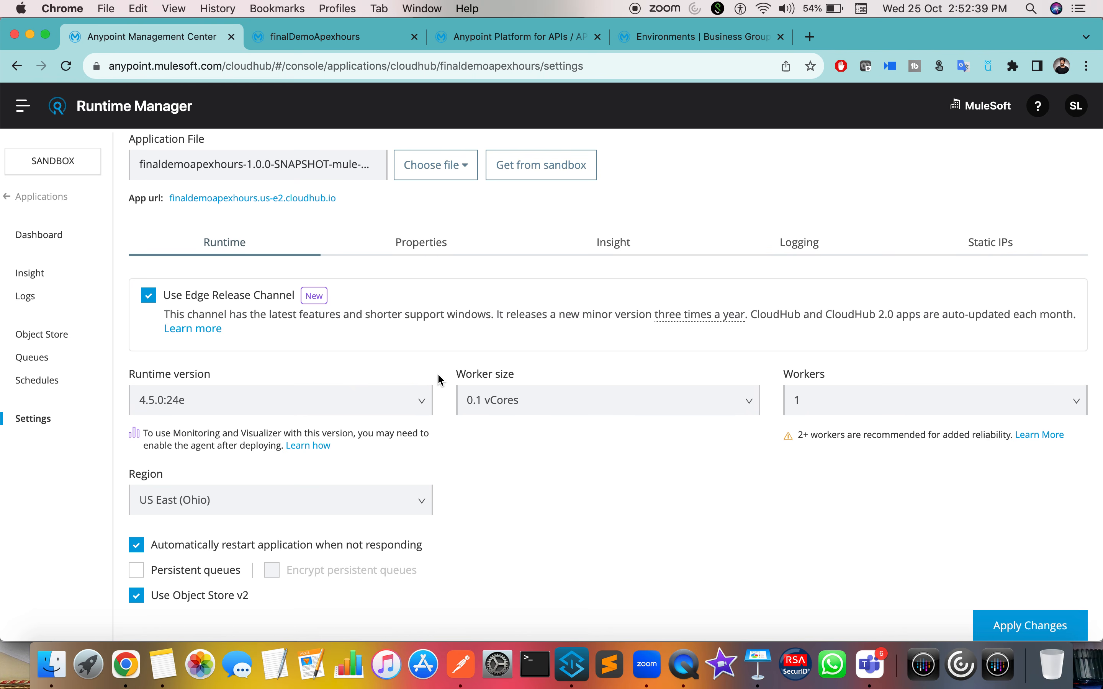
pyautogui.scroll(3, 441, 383)
pyautogui.click(393, 314)
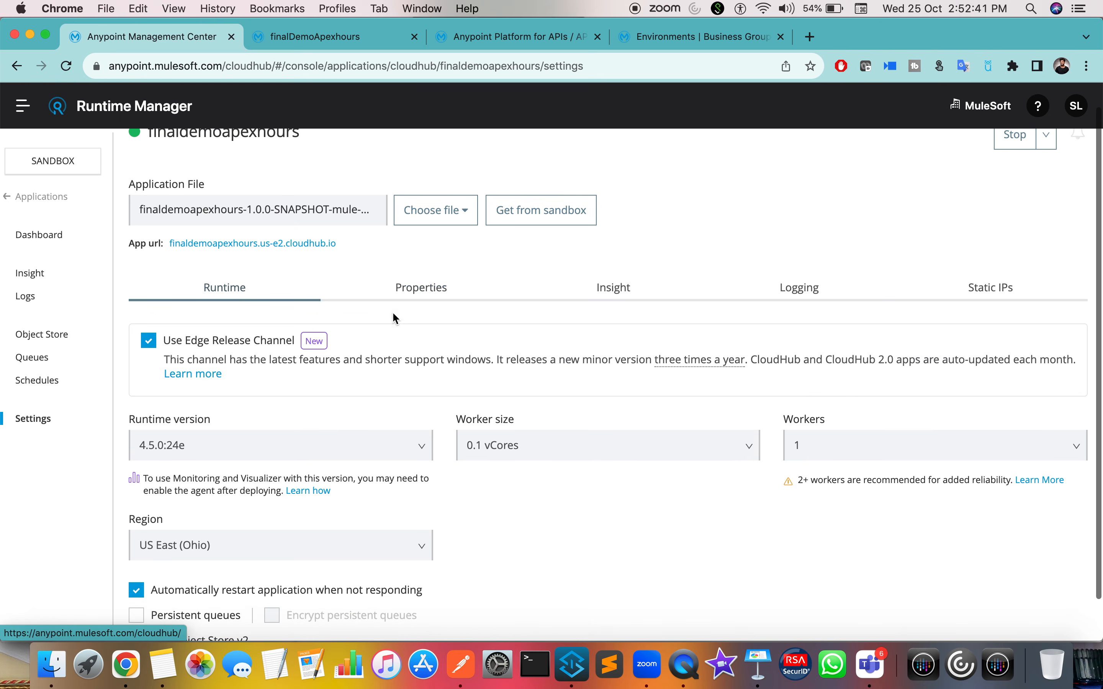
pyautogui.click(242, 433)
pyautogui.write('an')
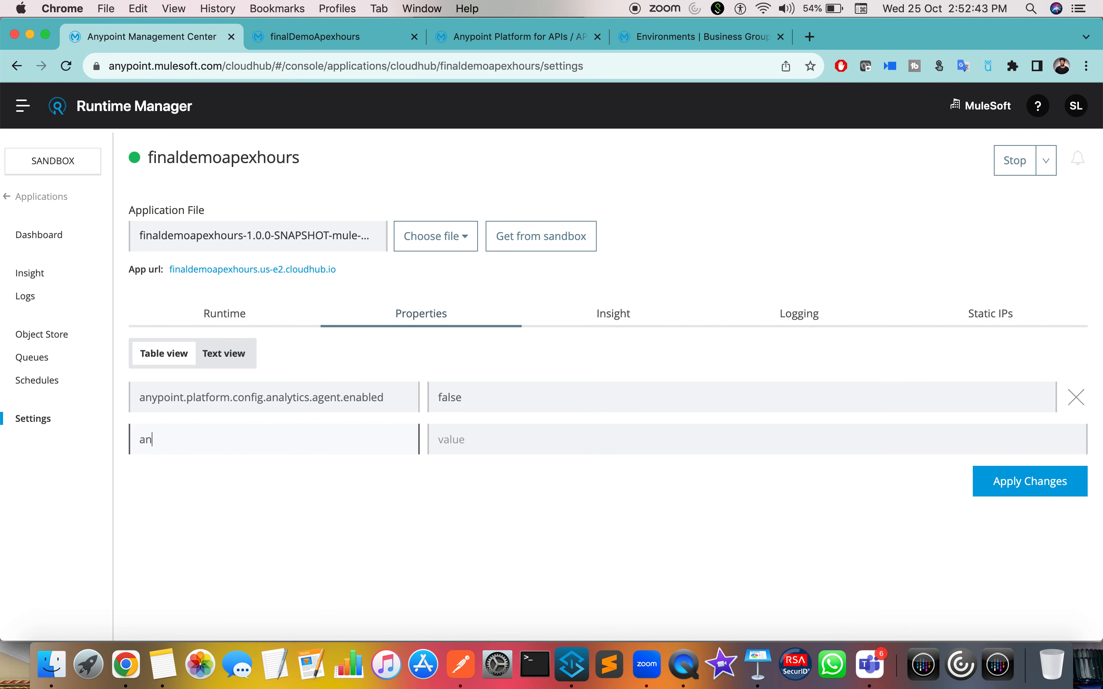
pyautogui.write('ypoint.platform.client_id')
pyautogui.click(490, 442)
pyautogui.press('super+v')
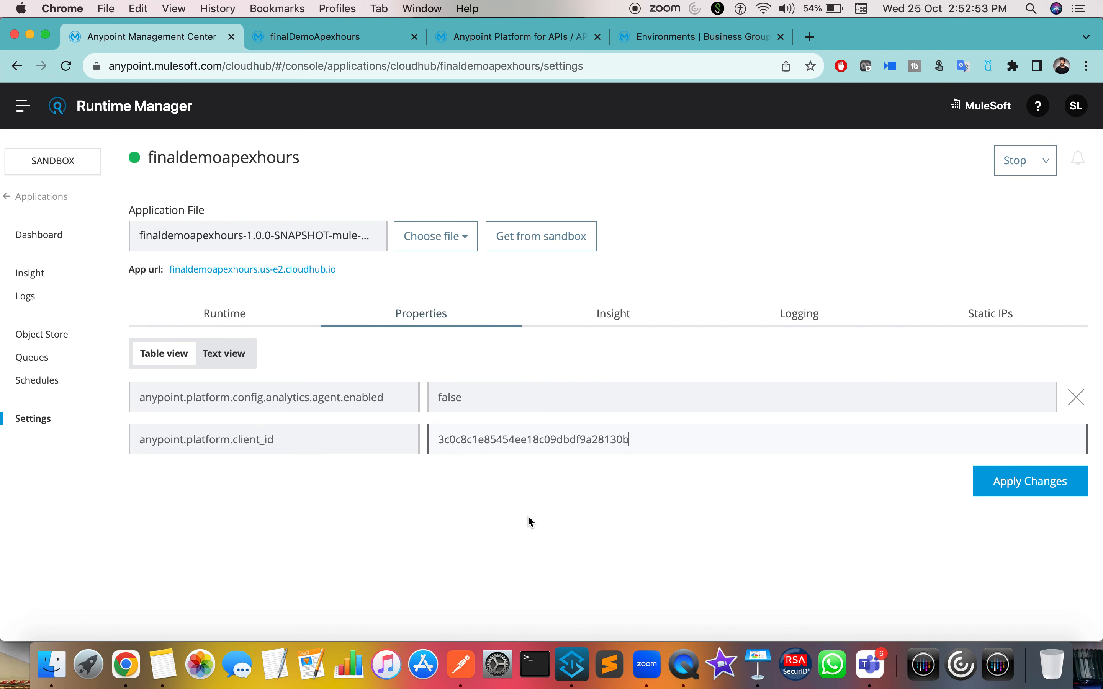
# Step: Start a new property row with key anypoint.platform.client_secret
pyautogui.press('Tab')
pyautogui.write('any')
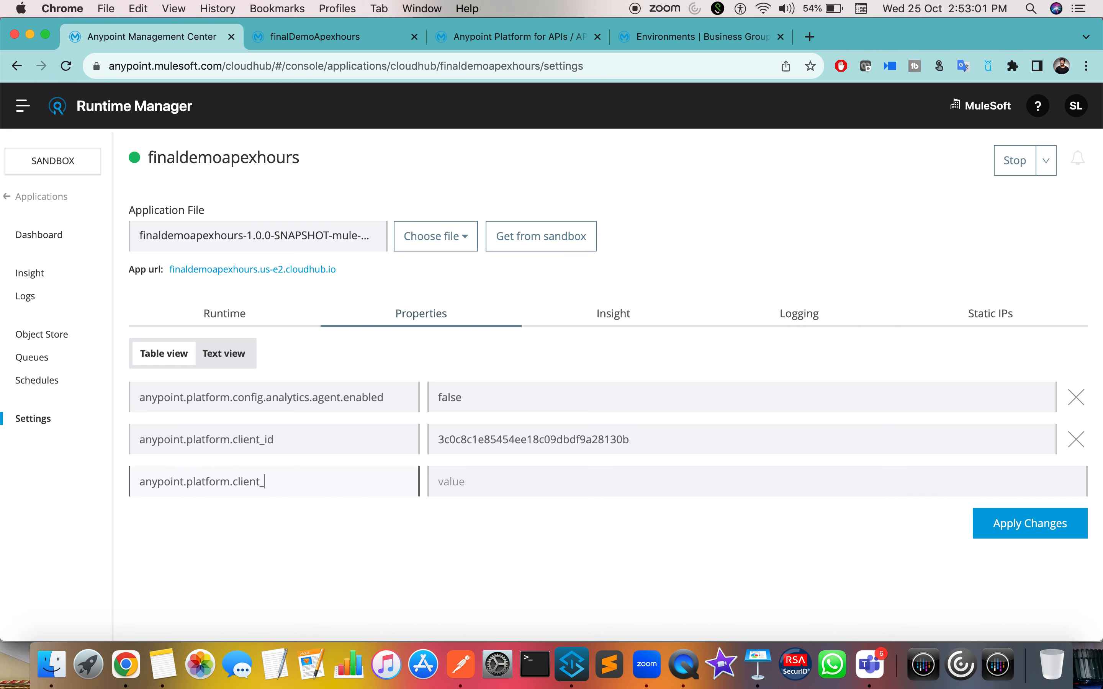
pyautogui.write('et')
# Step: Try copying the masked client secret into the client_secret value, then clear the wrongly pasted client ID
pyautogui.click(367, 38)
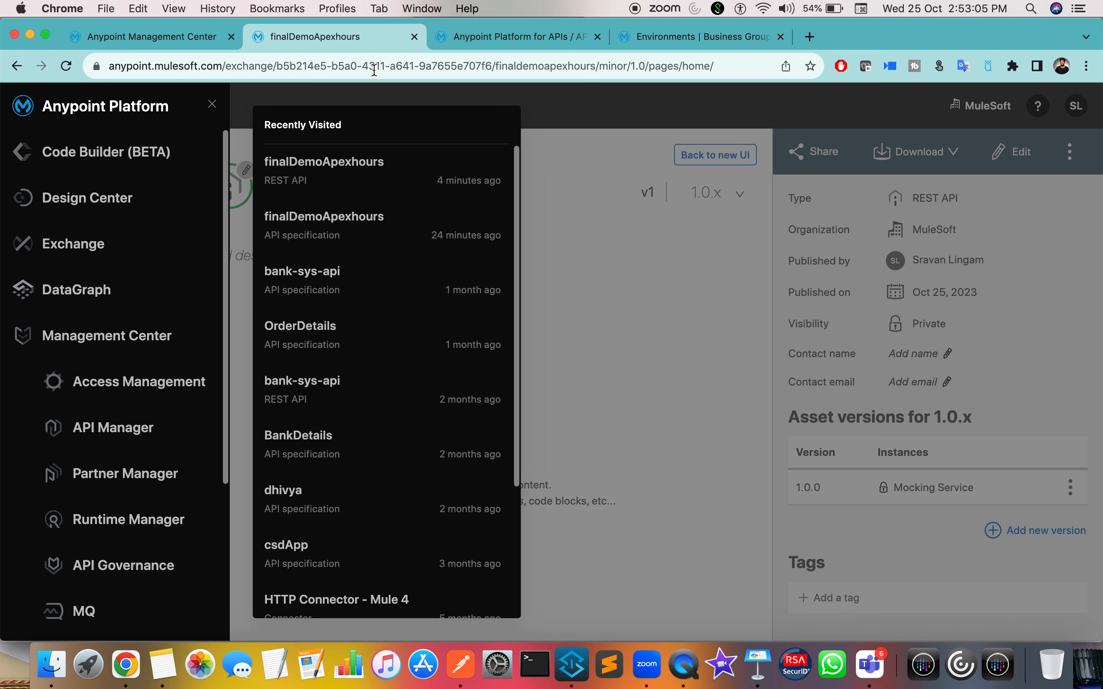
pyautogui.click(559, 36)
pyautogui.click(664, 37)
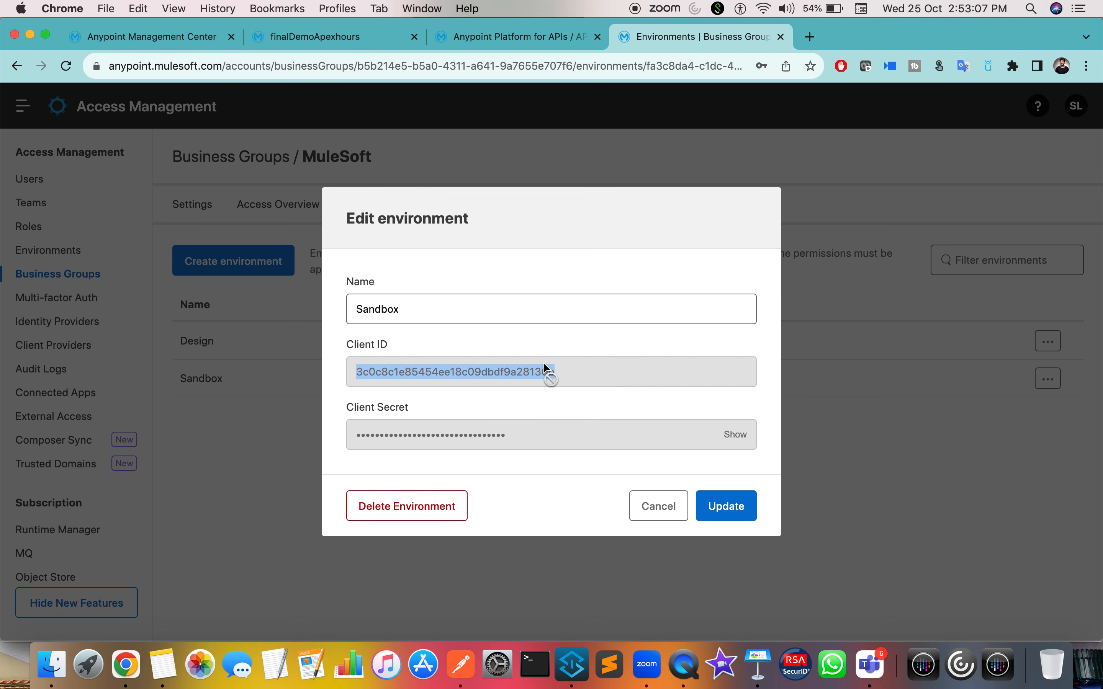
pyautogui.doubleClick(461, 434)
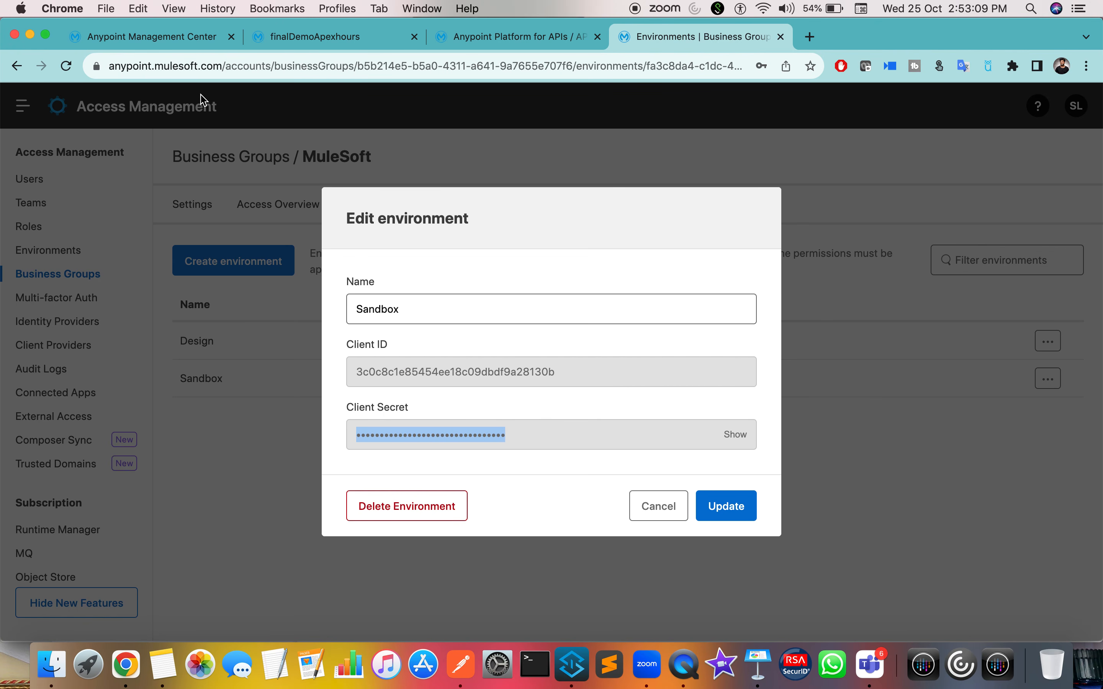
pyautogui.click(176, 45)
pyautogui.click(472, 481)
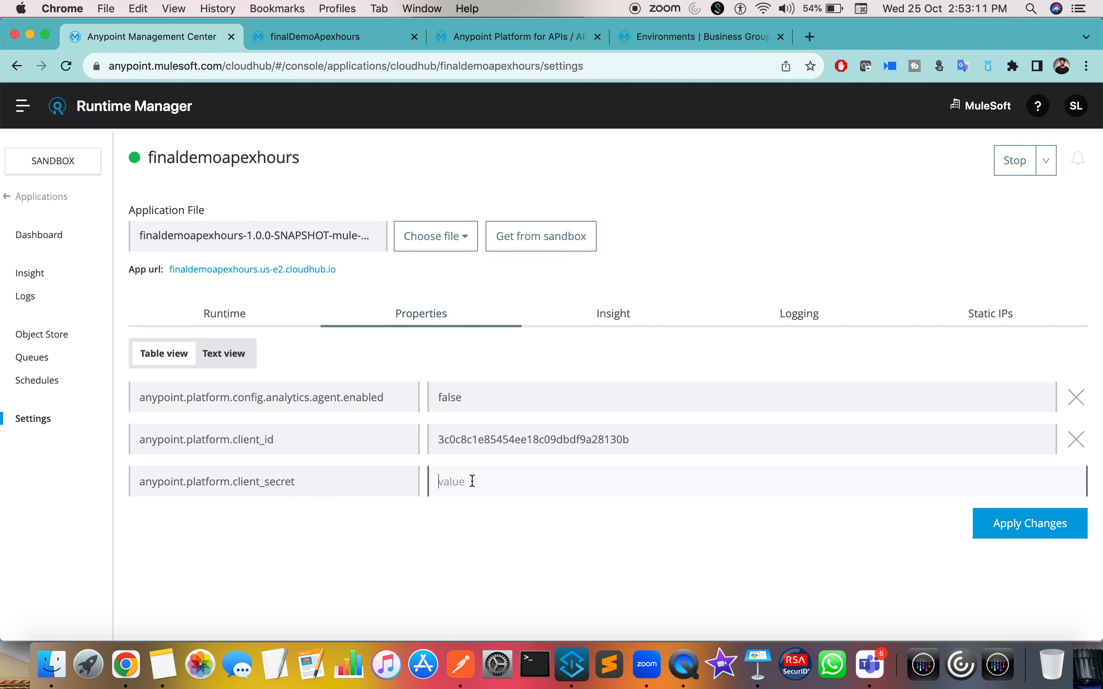
pyautogui.press('super+v')
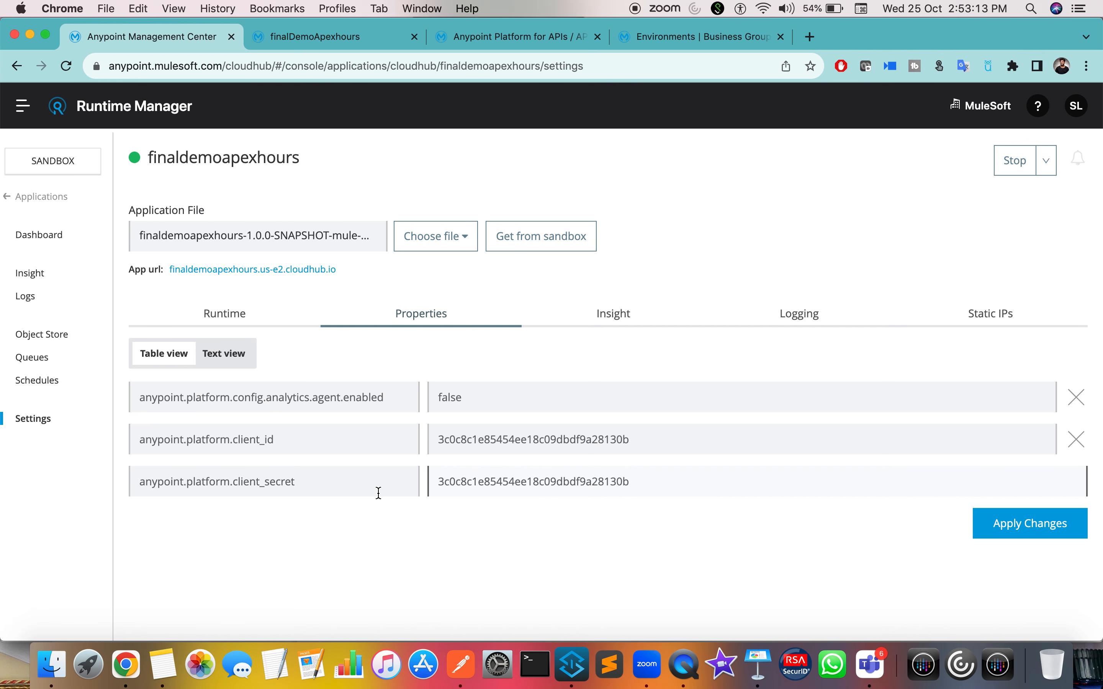
pyautogui.press('super+a')
pyautogui.press('BackSpace')
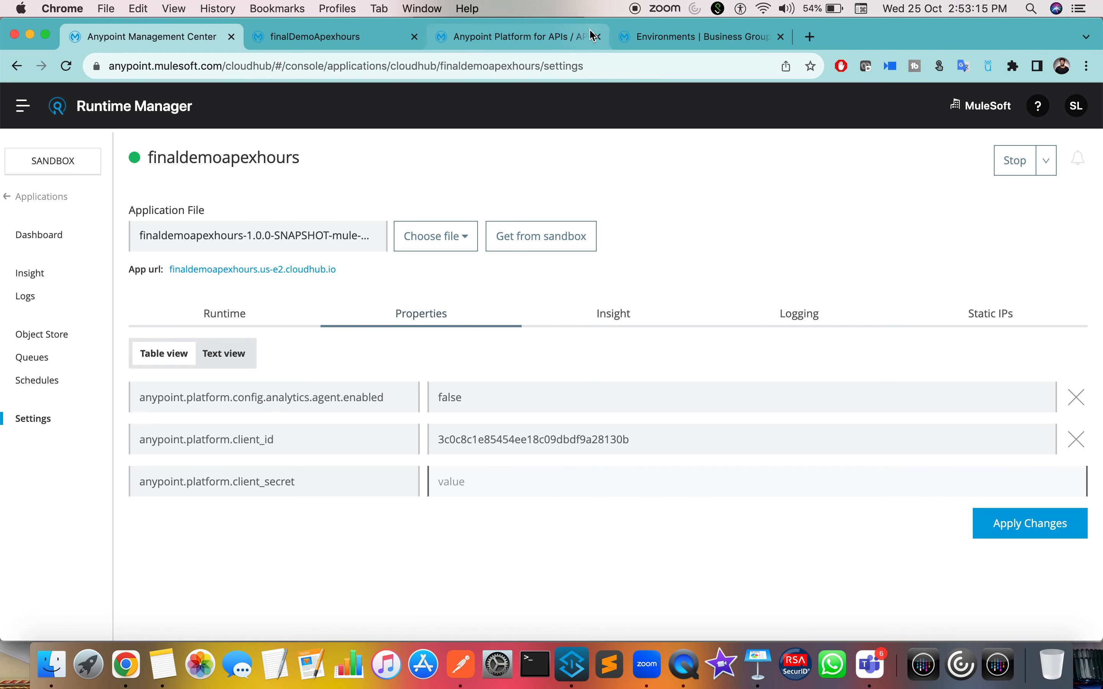
# Step: Reveal and copy the Sandbox client secret, then paste it as the client_secret property value
pyautogui.click(593, 33)
pyautogui.click(722, 38)
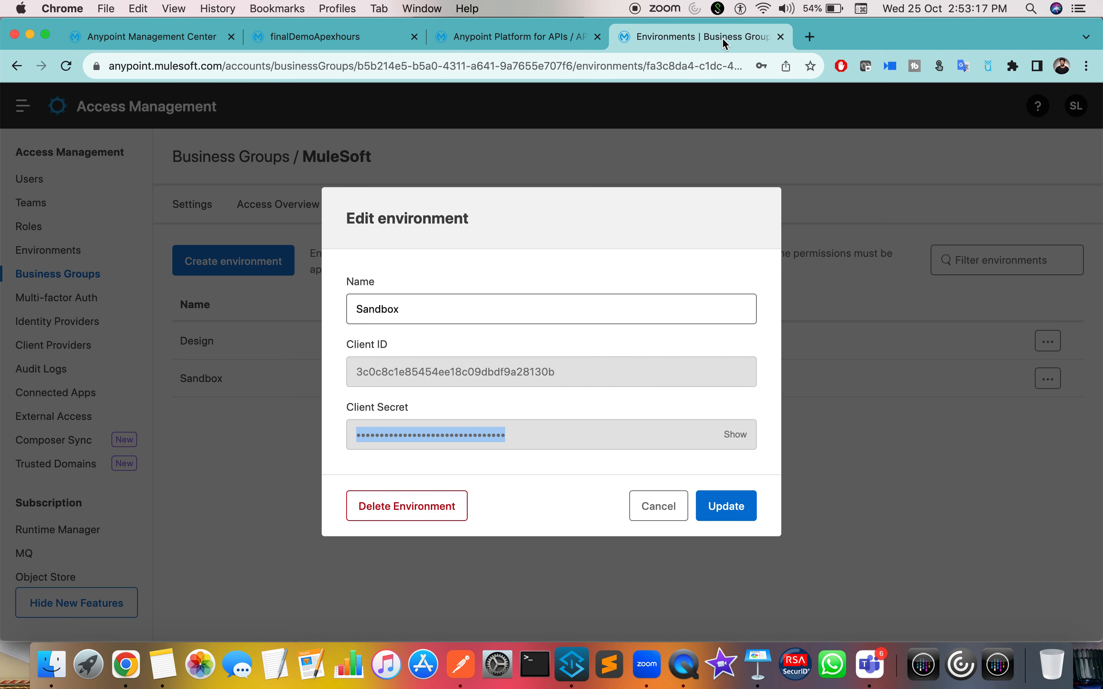
pyautogui.click(733, 435)
pyautogui.doubleClick(514, 438)
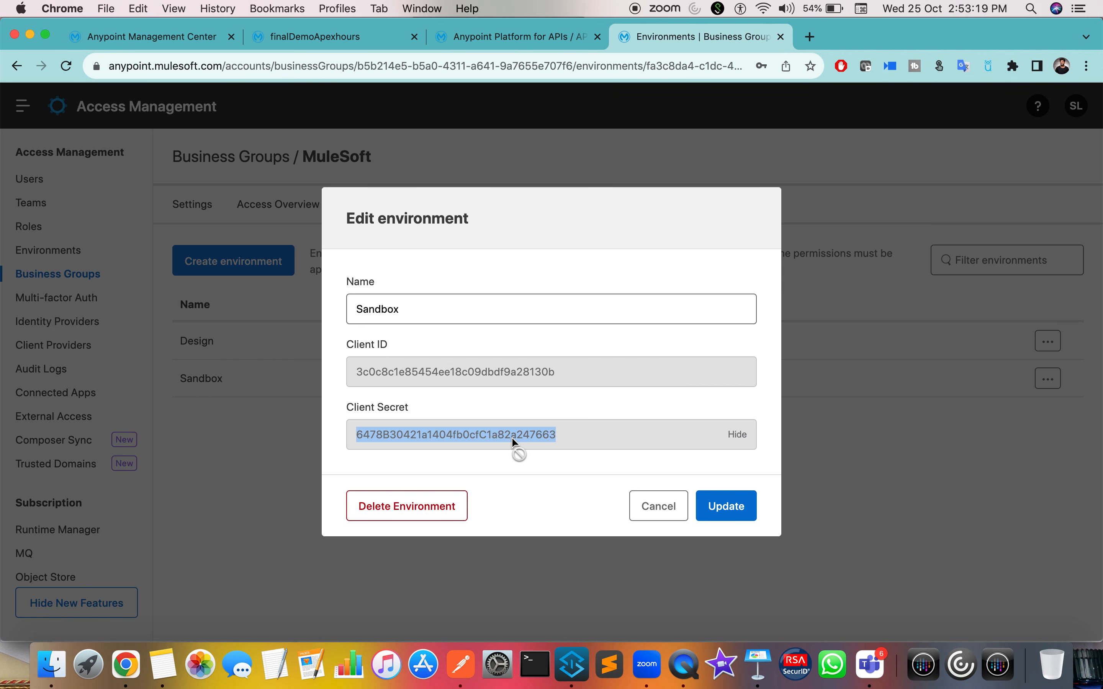
pyautogui.click(738, 435)
pyautogui.click(180, 36)
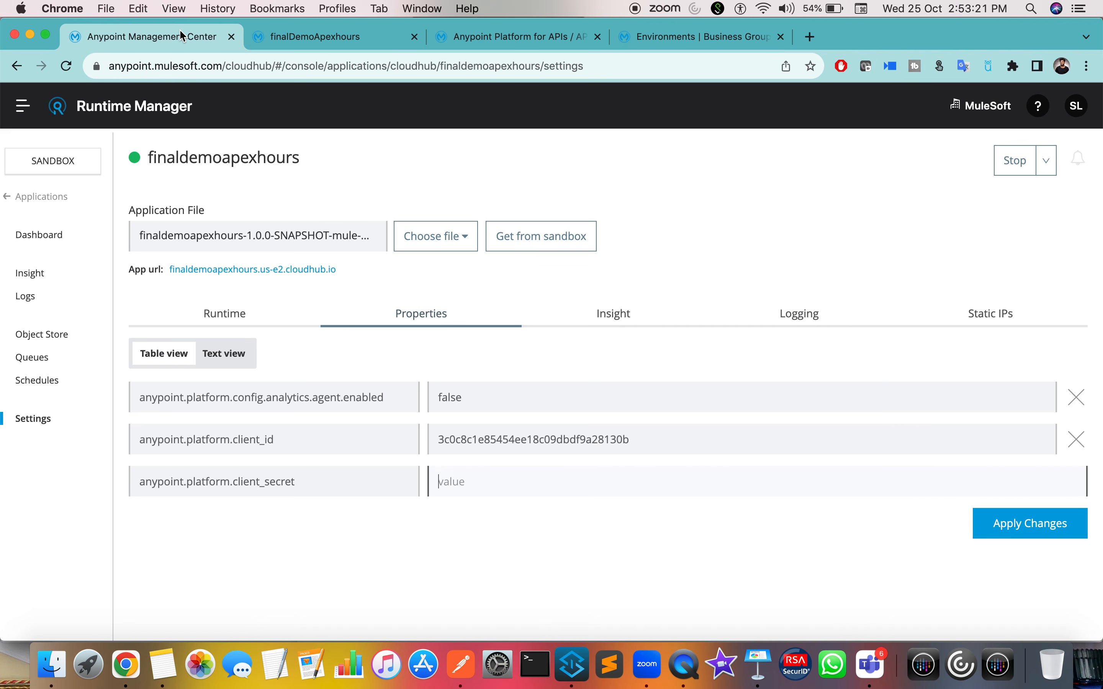
pyautogui.press('super+v')
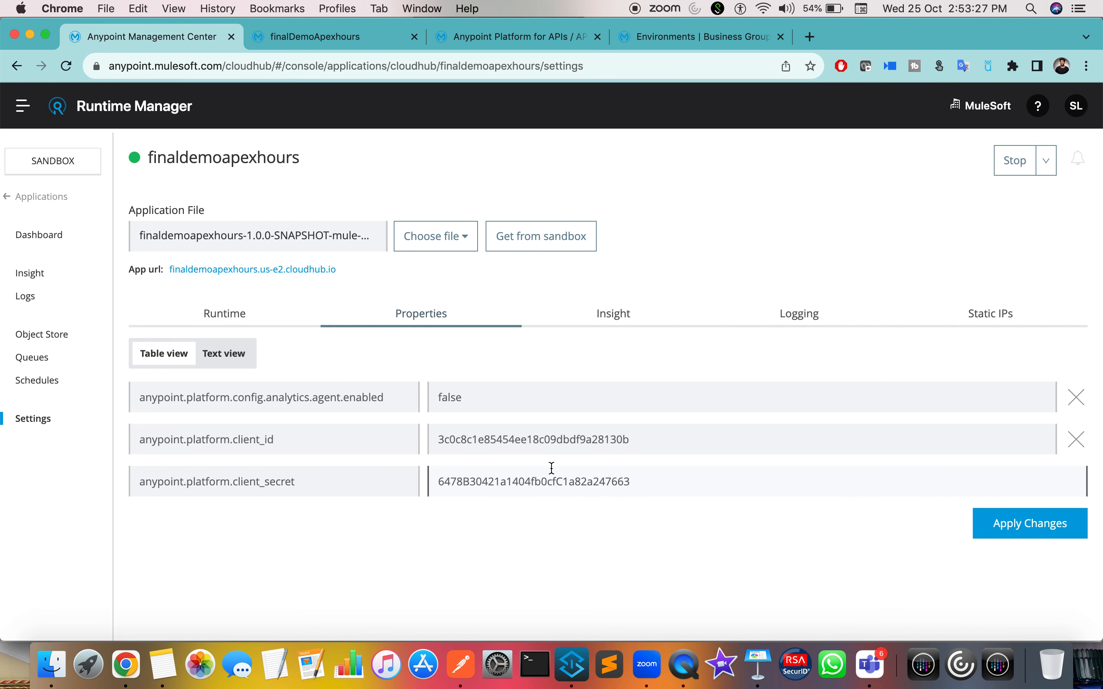
# Step: Apply the new client credential property changes to finaldemoapexhours
pyautogui.click(228, 313)
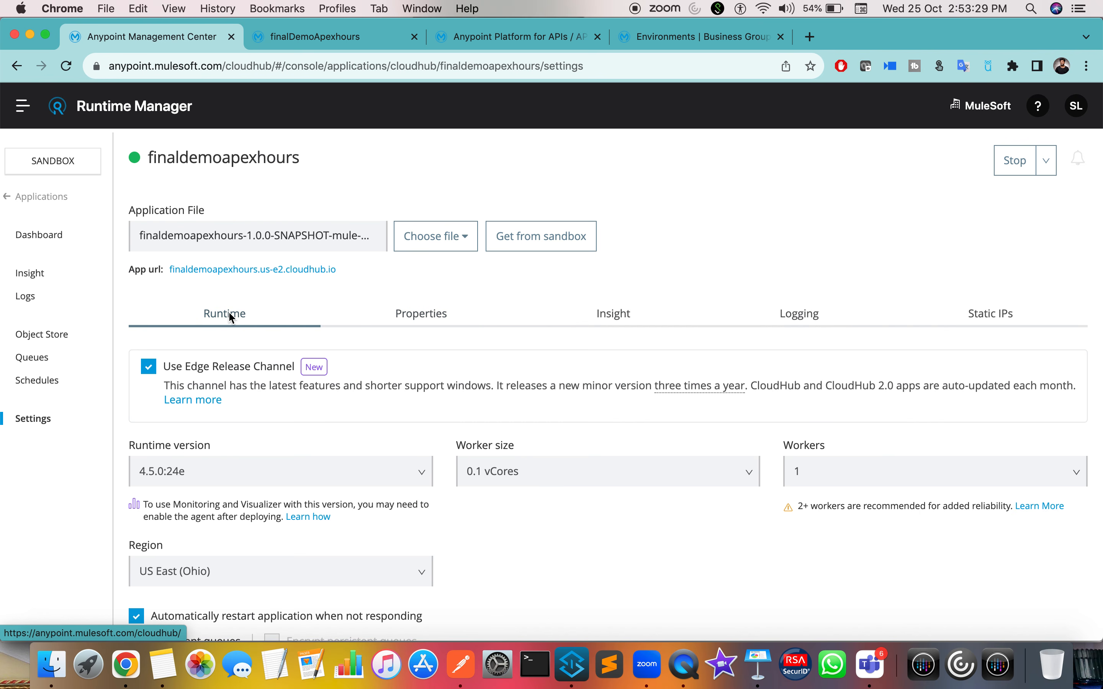
pyautogui.scroll(-3, 228, 313)
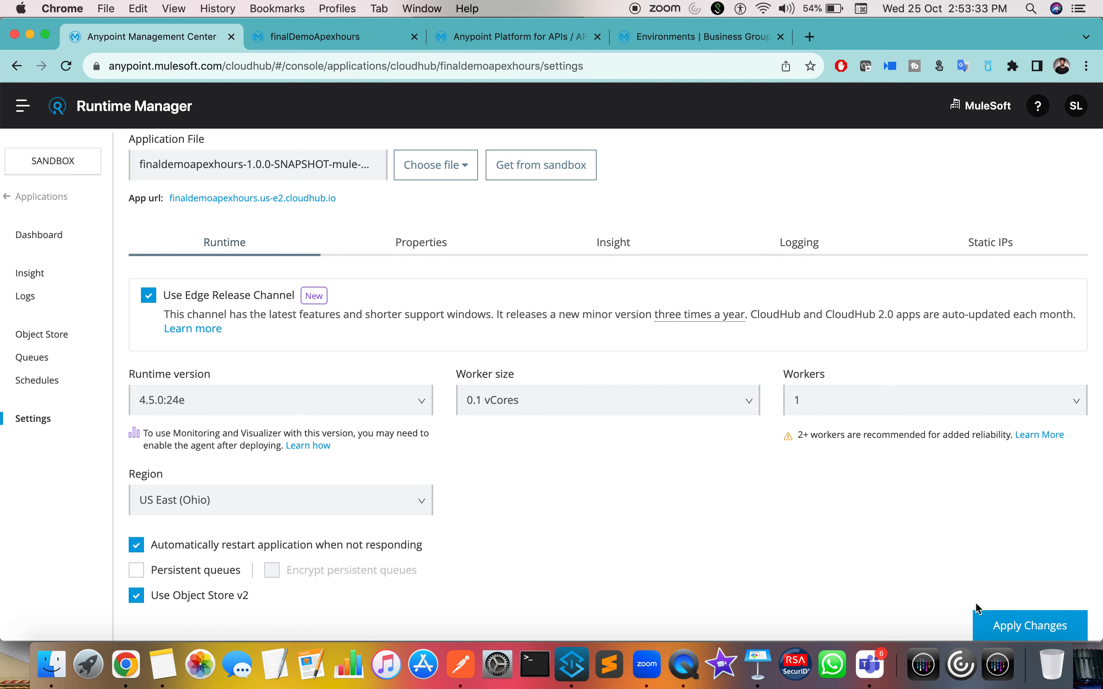
pyautogui.click(1008, 629)
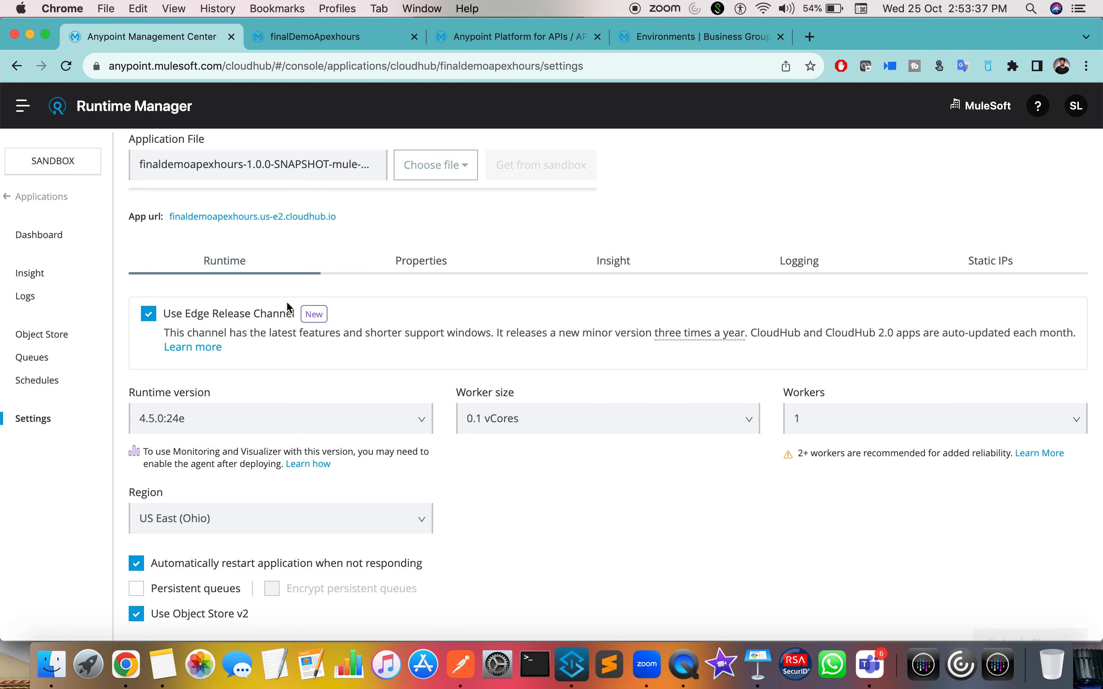
# Step: Cancel the Sandbox Edit environment dialog to return to the MuleSoft environment list
pyautogui.scroll(2, 337, 414)
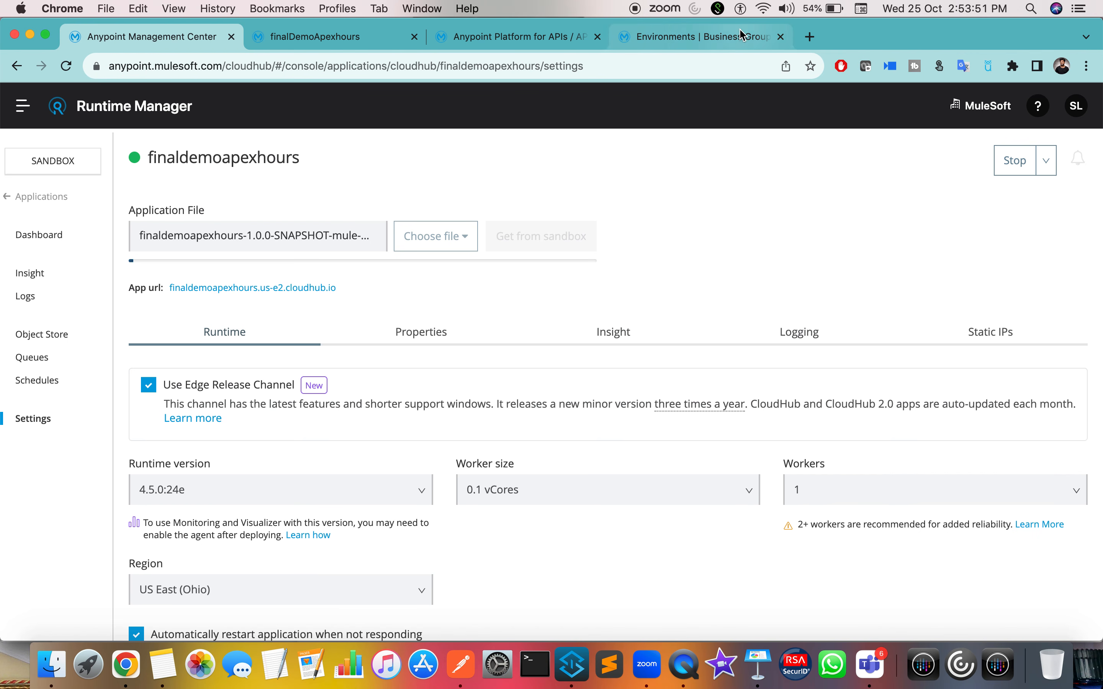
pyautogui.click(684, 36)
pyautogui.click(676, 516)
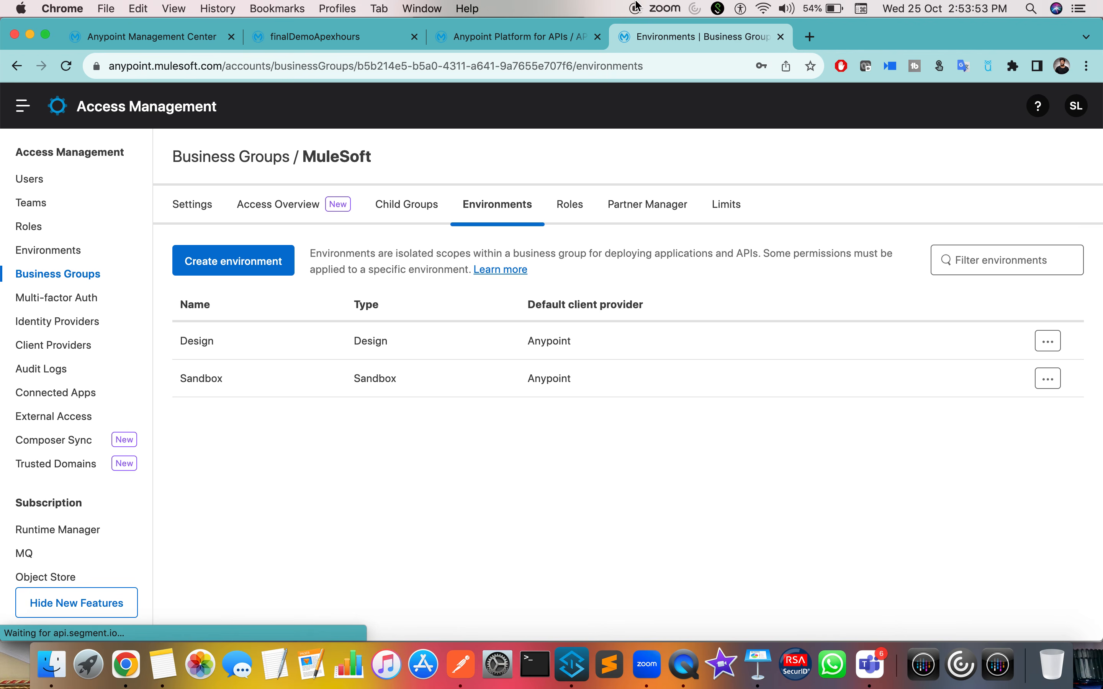
# Step: Start adding a new API instance in API Manager using Mule Gateway as the runtime
pyautogui.click(540, 38)
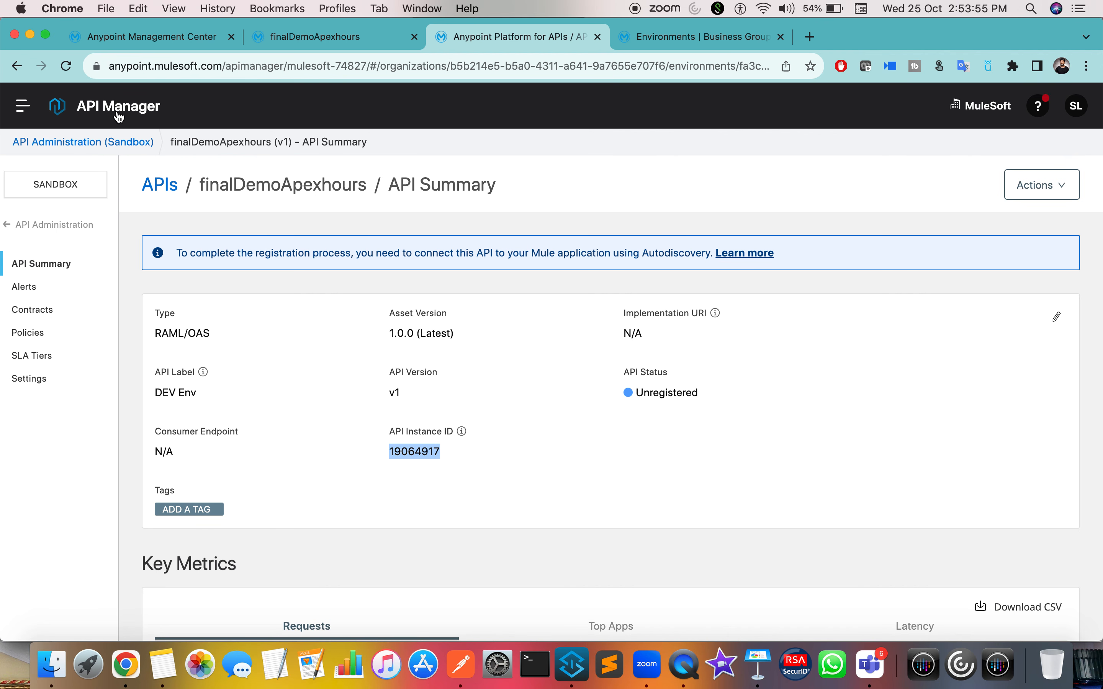
pyautogui.click(42, 226)
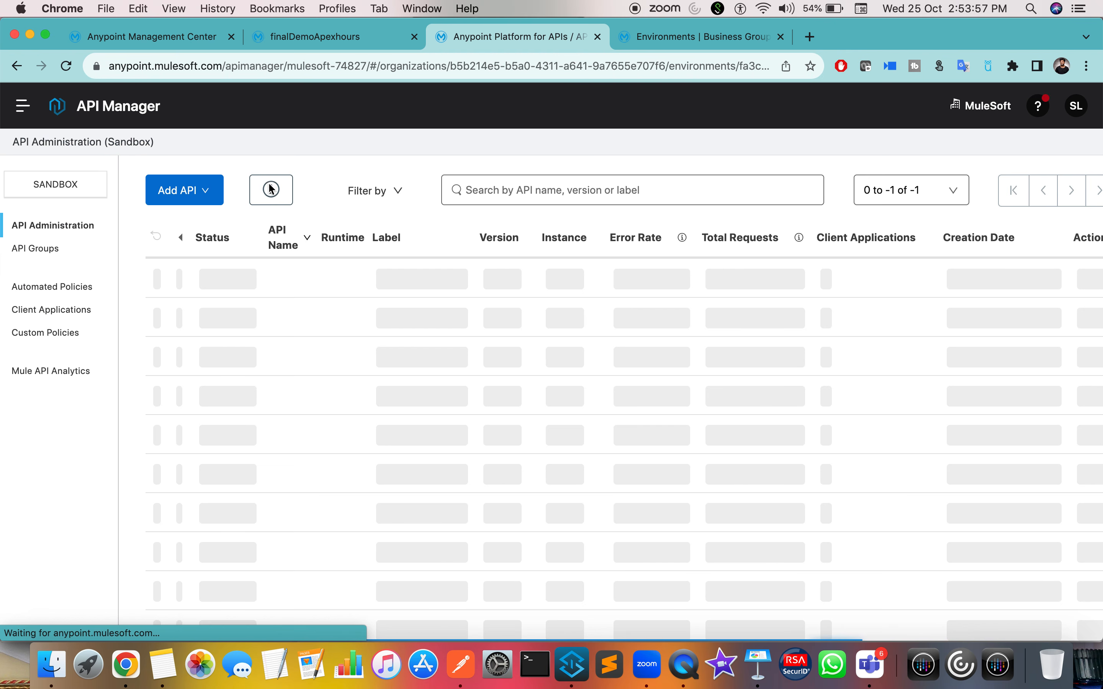
pyautogui.click(186, 190)
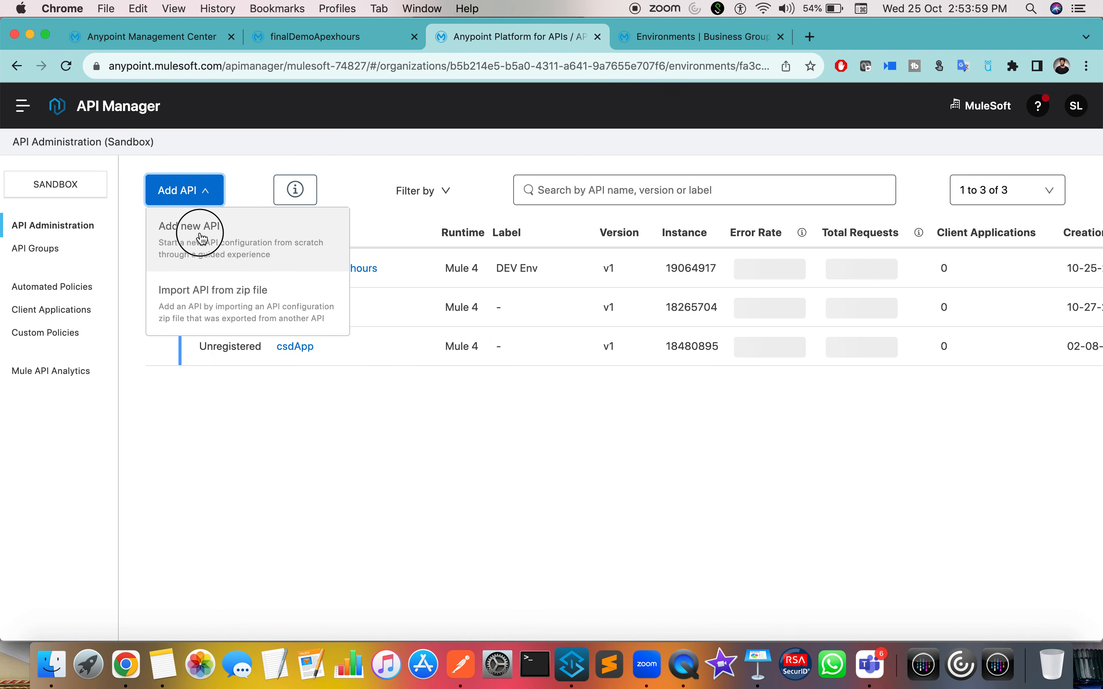
pyautogui.click(203, 238)
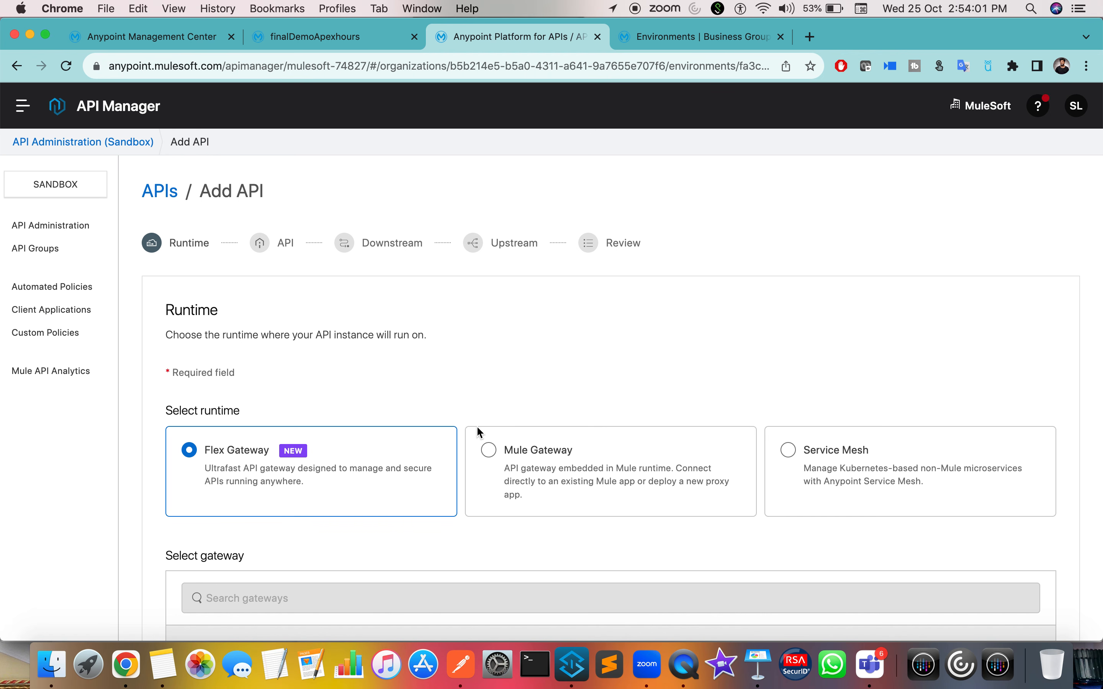
pyautogui.click(489, 450)
pyautogui.scroll(-5, 487, 449)
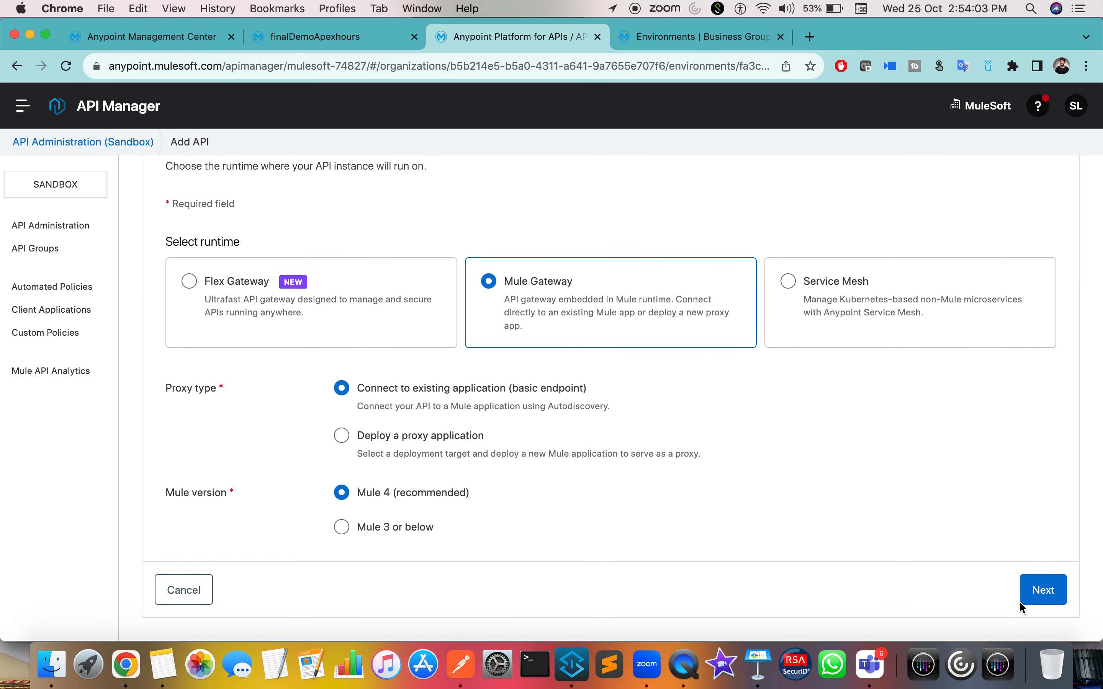
pyautogui.click(1024, 594)
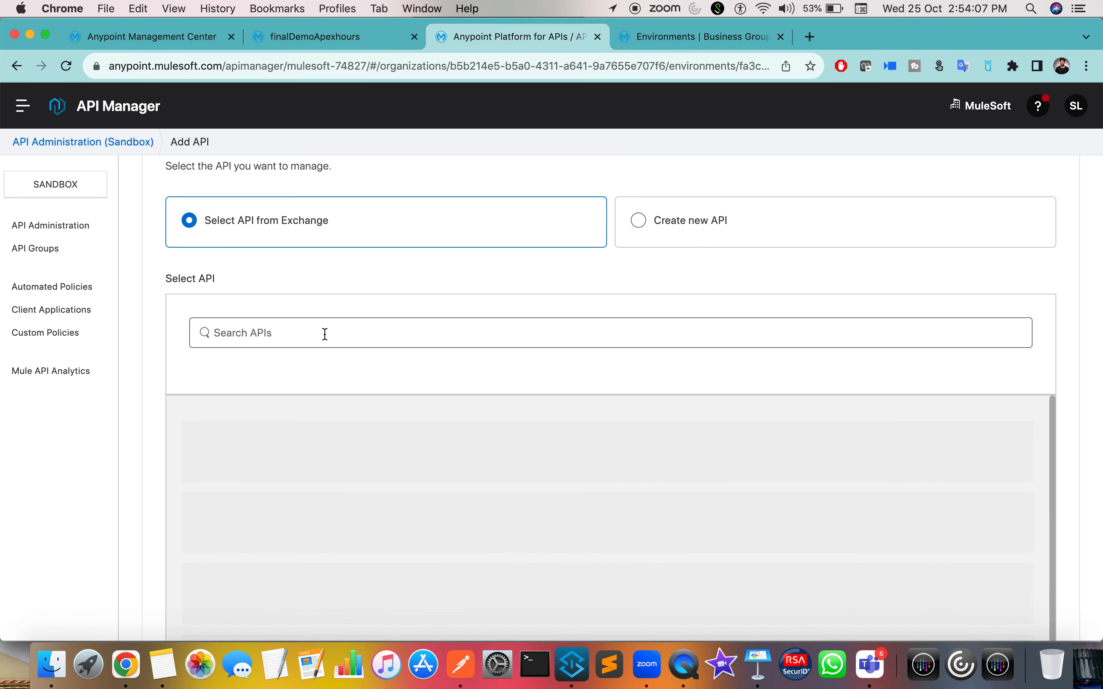
# Step: Pick bank-sys-api from Exchange, pass Downstream, Upstream and Review, and save the instance
pyautogui.click(204, 445)
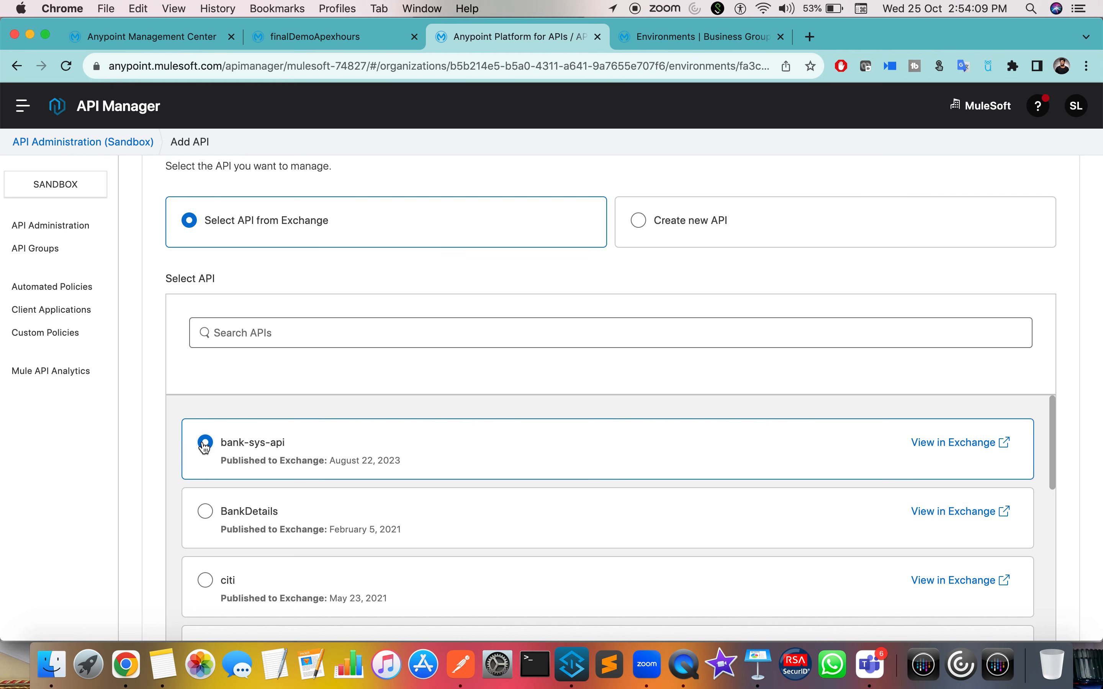
pyautogui.scroll(-5, 544, 490)
pyautogui.scroll(-6, 980, 319)
pyautogui.click(1042, 582)
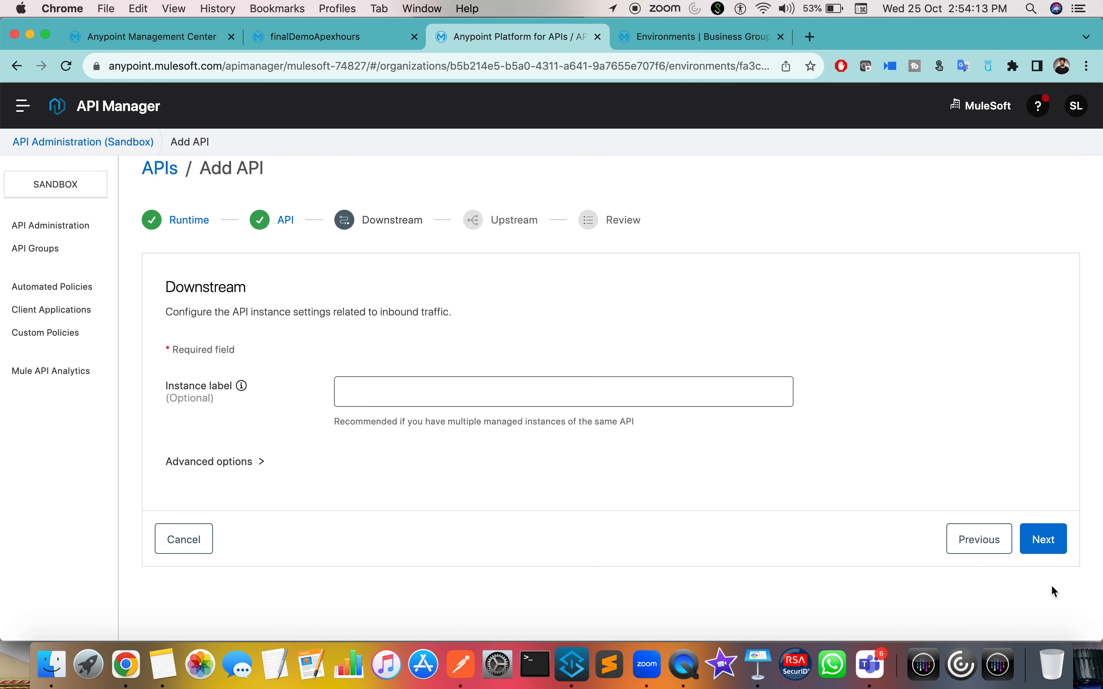
pyautogui.click(1048, 540)
pyautogui.click(1042, 474)
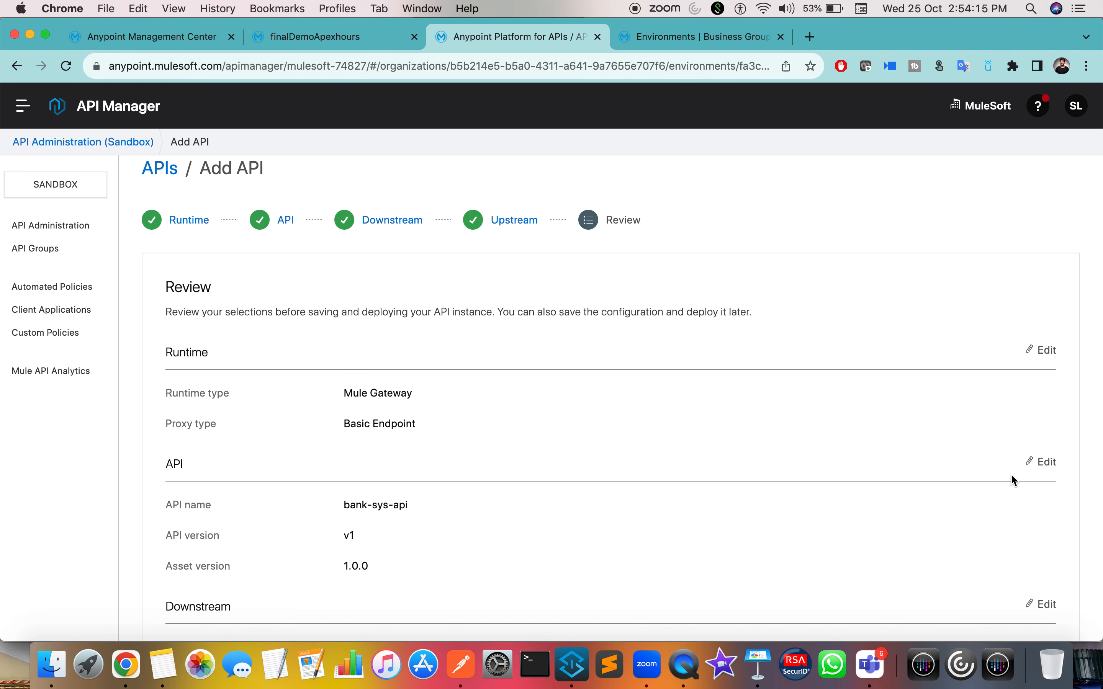
pyautogui.scroll(-5, 1021, 472)
pyautogui.click(1034, 591)
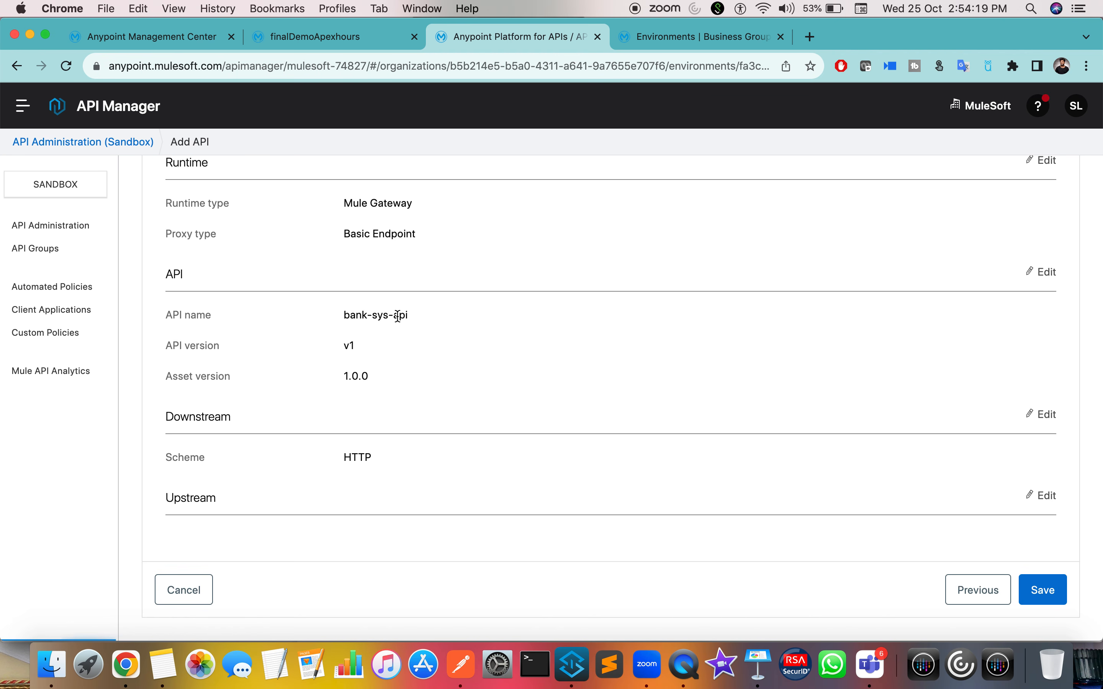
# Step: Select the new bank-sys-api API Instance ID 19064922
pyautogui.scroll(-5, 396, 365)
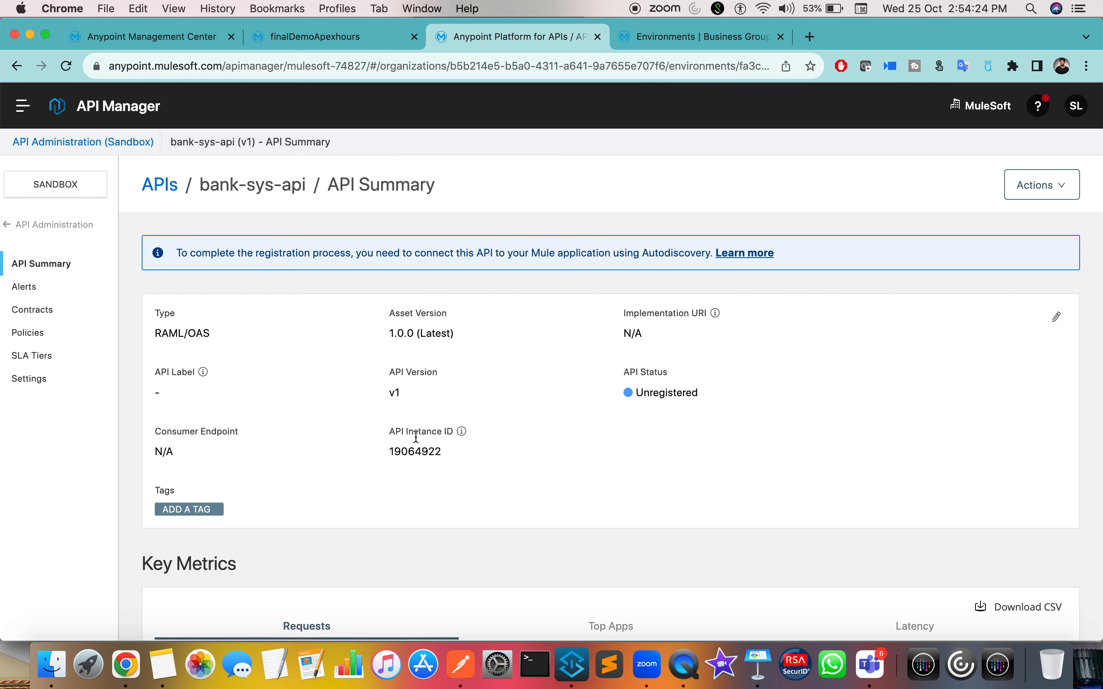
pyautogui.doubleClick(415, 452)
pyautogui.press('super+Tab')
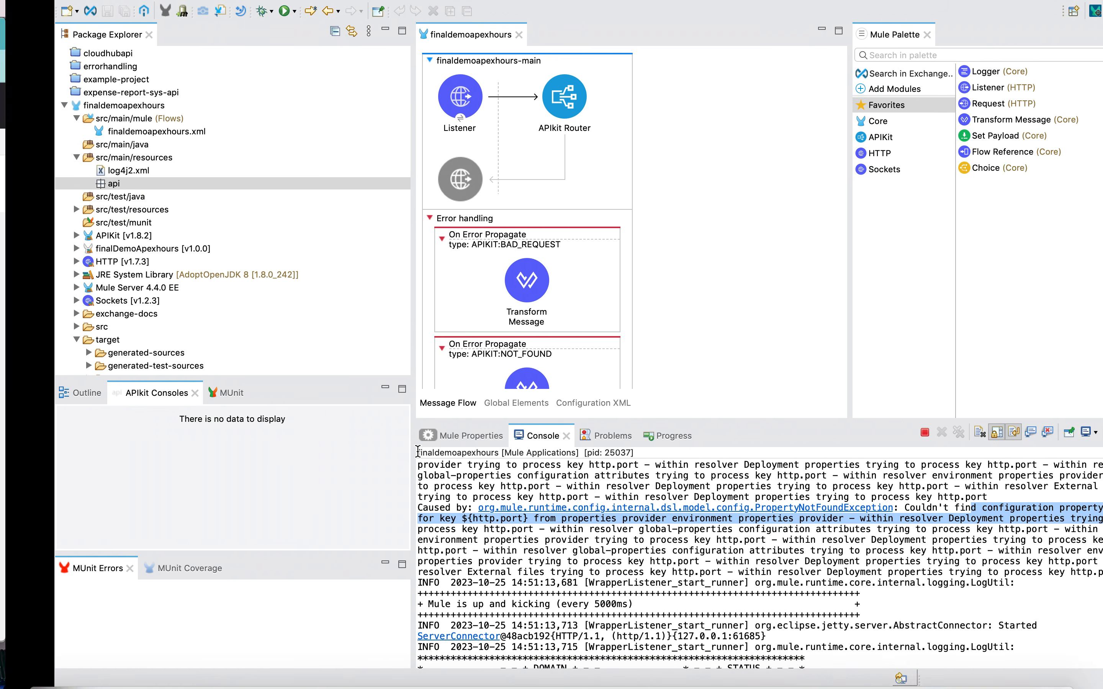
# Step: Confirm the API Autodiscovery global element uses API Id 19064917, then return to the browser
pyautogui.click(462, 403)
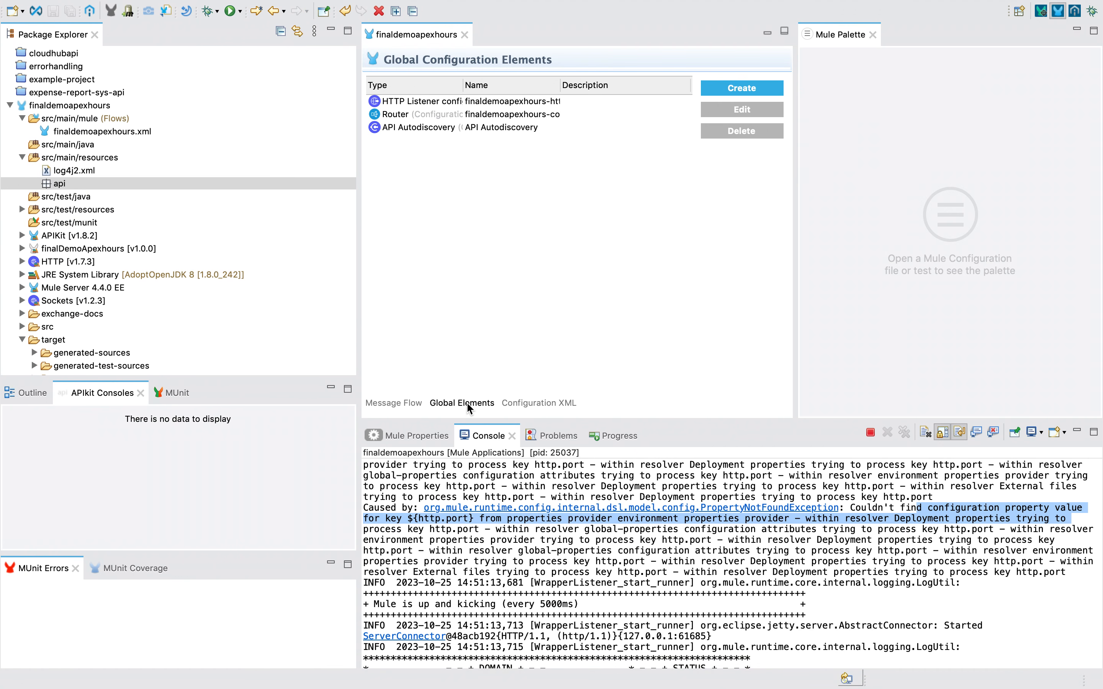
pyautogui.click(420, 128)
pyautogui.doubleClick(423, 127)
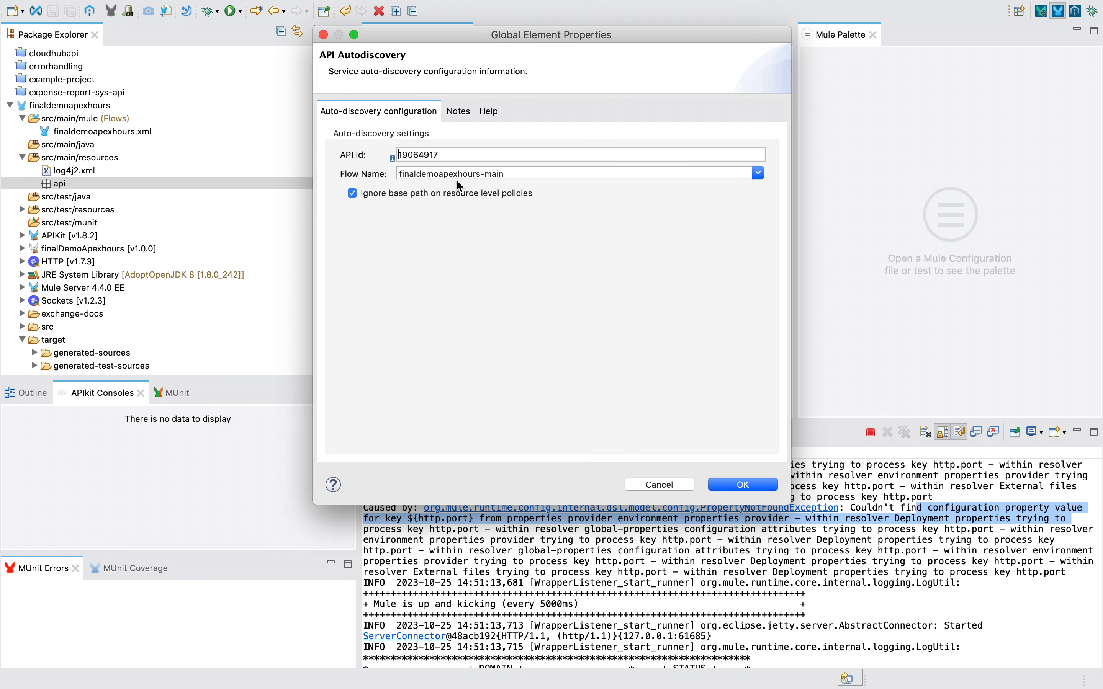
pyautogui.click(678, 484)
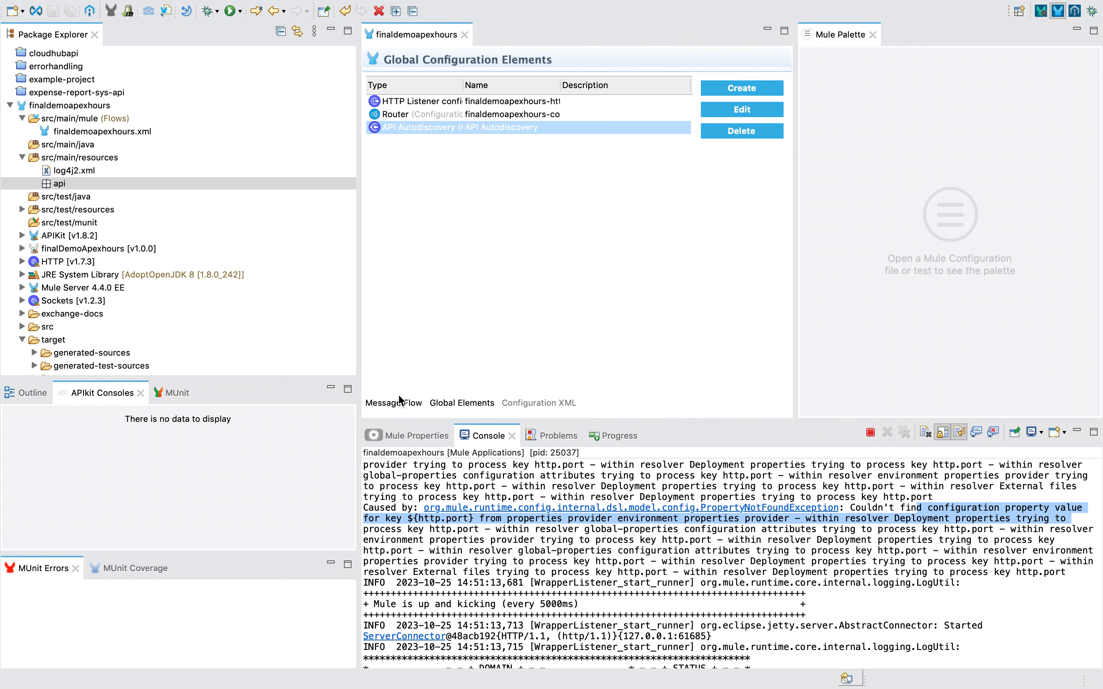
pyautogui.click(395, 403)
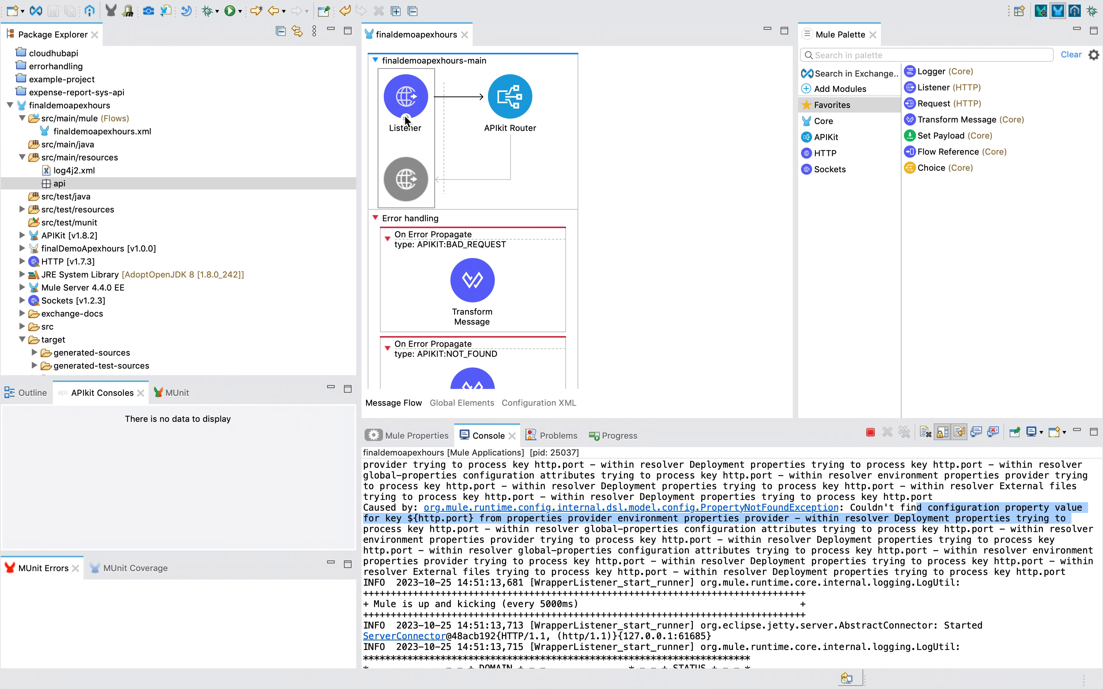
pyautogui.hotkey('ctrl', 'Left')
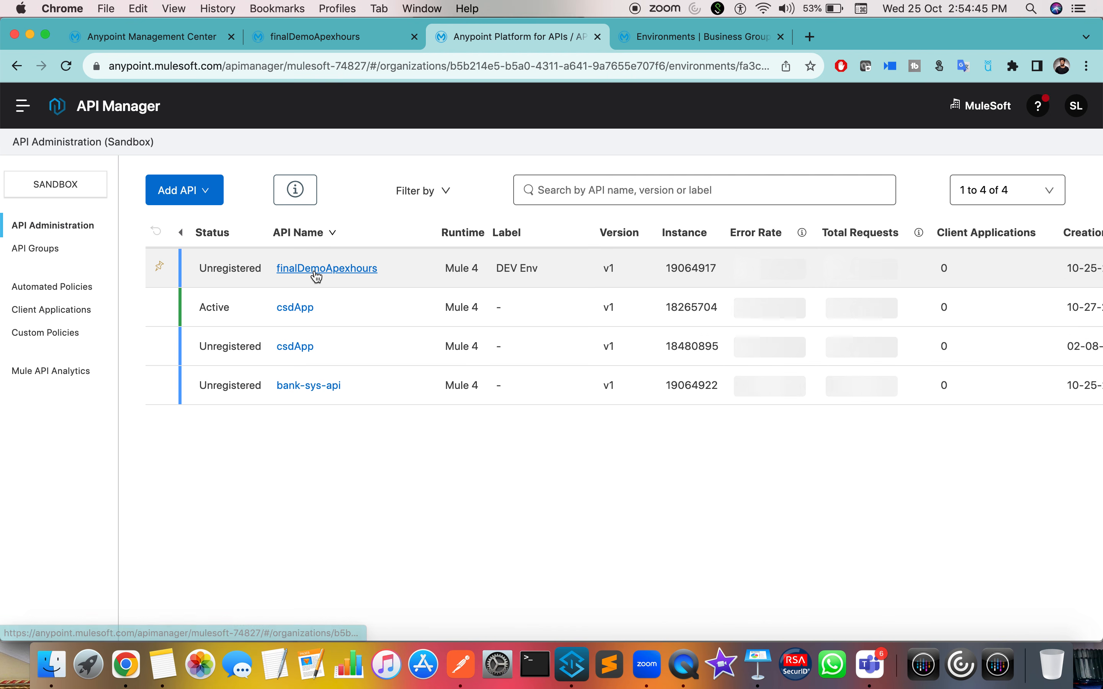
# Step: Open finalDemoApexhours from the API list and move the Runtime Manager tab to second place
pyautogui.doubleClick(224, 267)
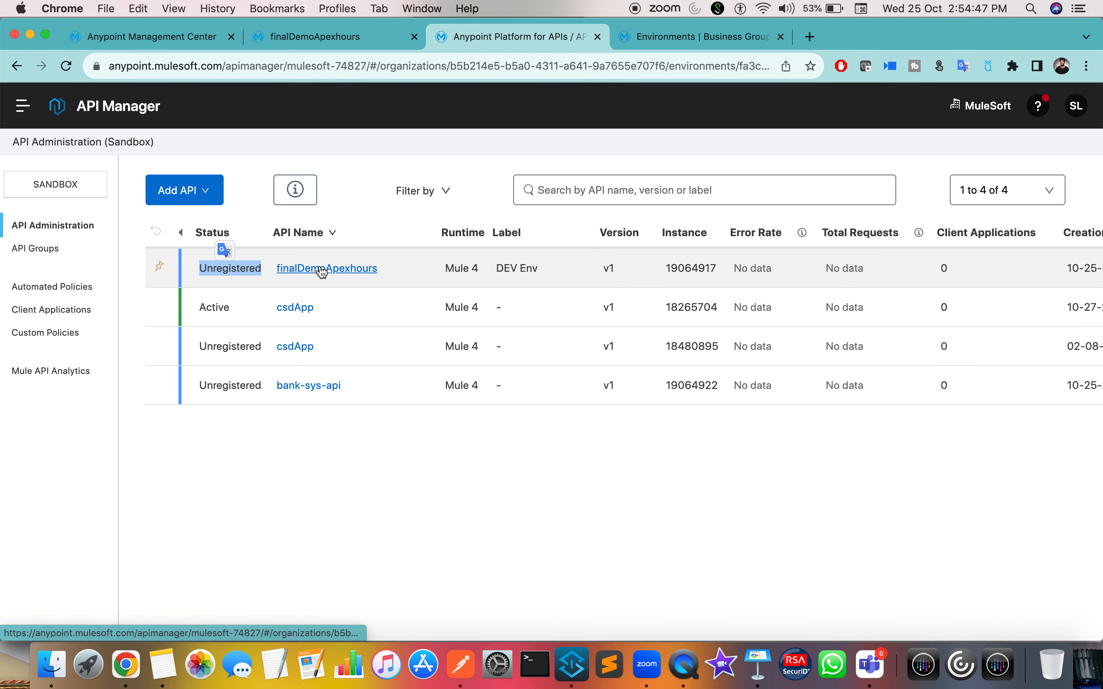
pyautogui.click(306, 271)
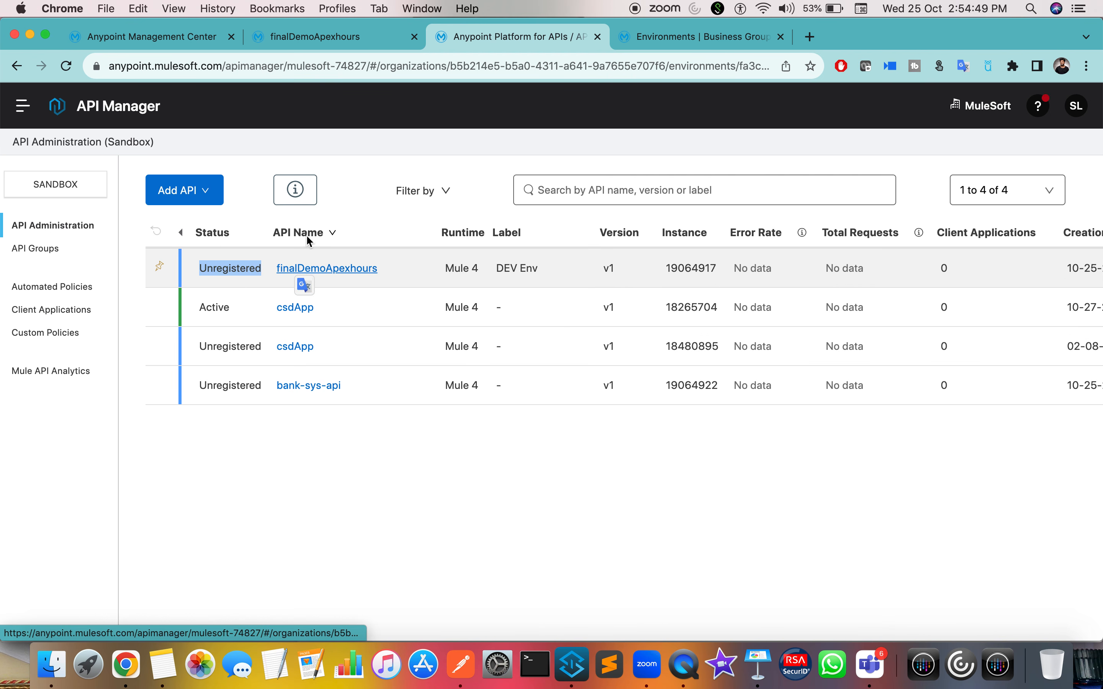
pyautogui.click(292, 36)
pyautogui.click(180, 38)
pyautogui.moveTo(181, 37); pyautogui.dragTo(340, 42)
# Step: Highlight the Unregistered status of instance 19064917 on the API Summary
pyautogui.click(469, 40)
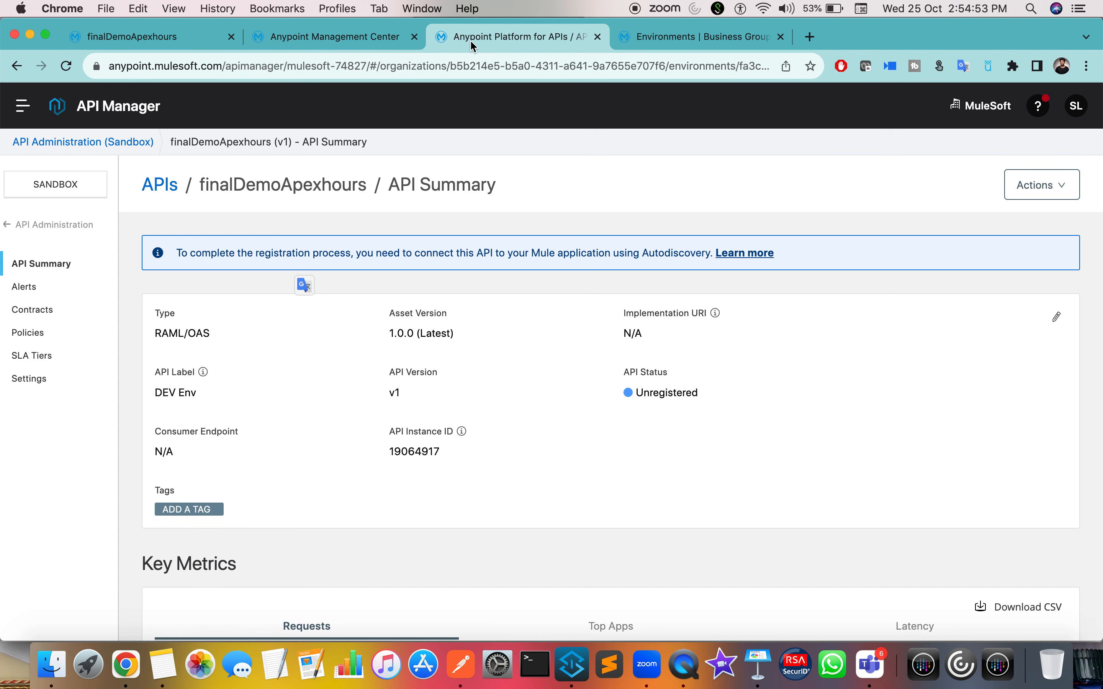
pyautogui.click(672, 397)
pyautogui.doubleClick(673, 397)
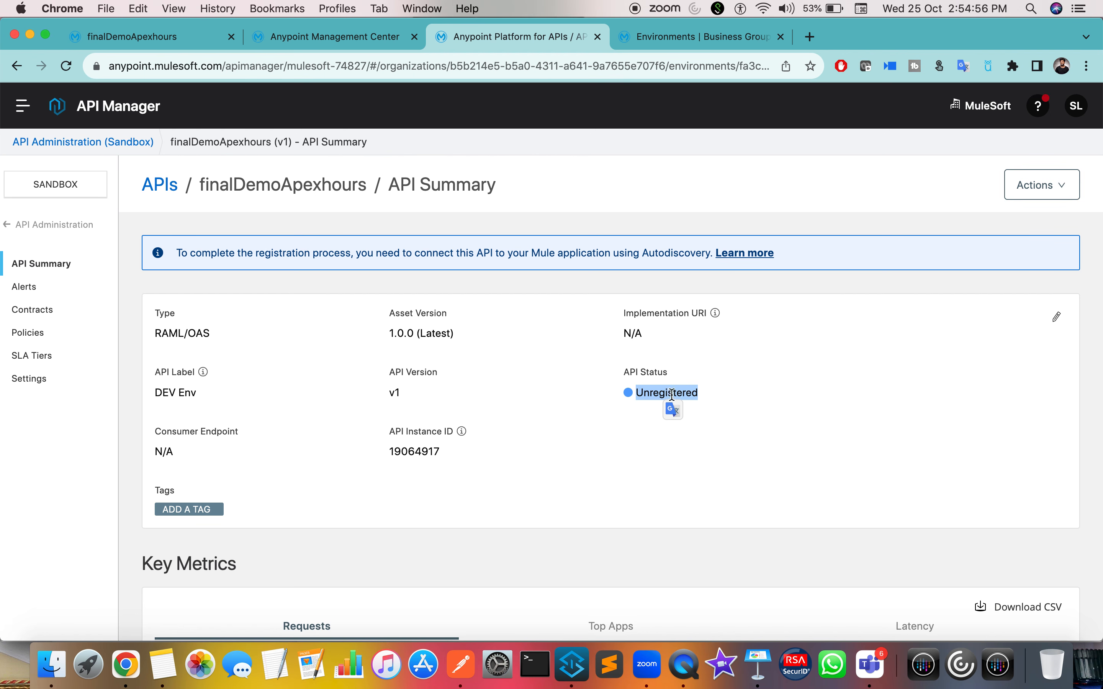
# Step: Review finaldemoapexhours settings: runtime 4.5.0:24e running the SNAPSHOT jar
pyautogui.click(370, 44)
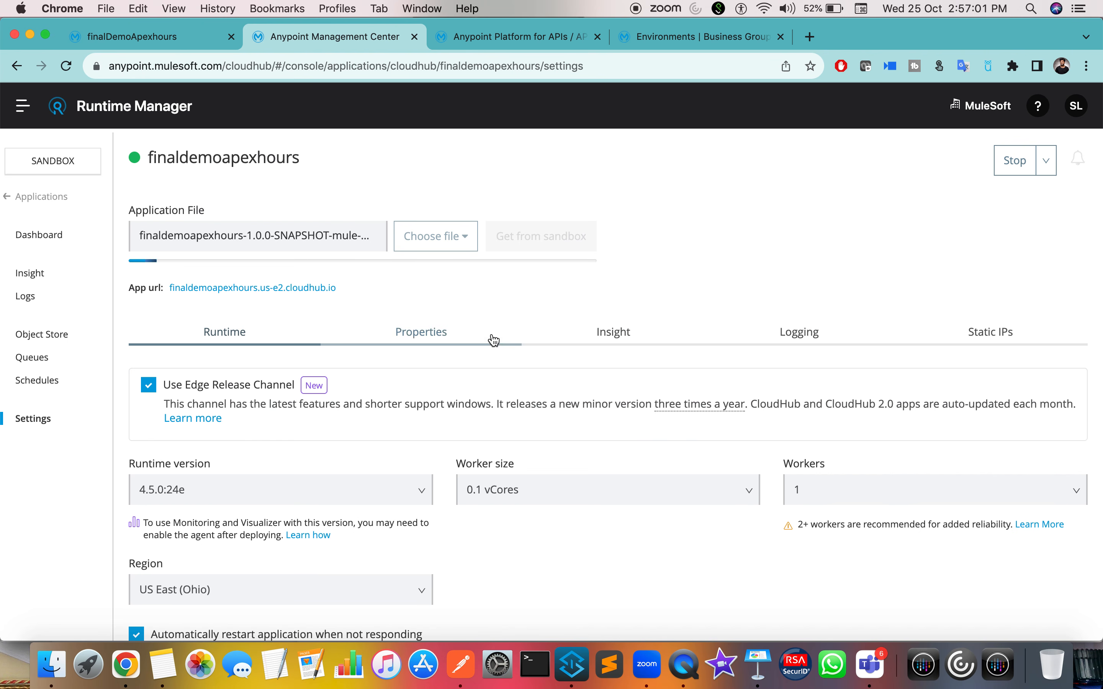
pyautogui.scroll(-2, 454, 264)
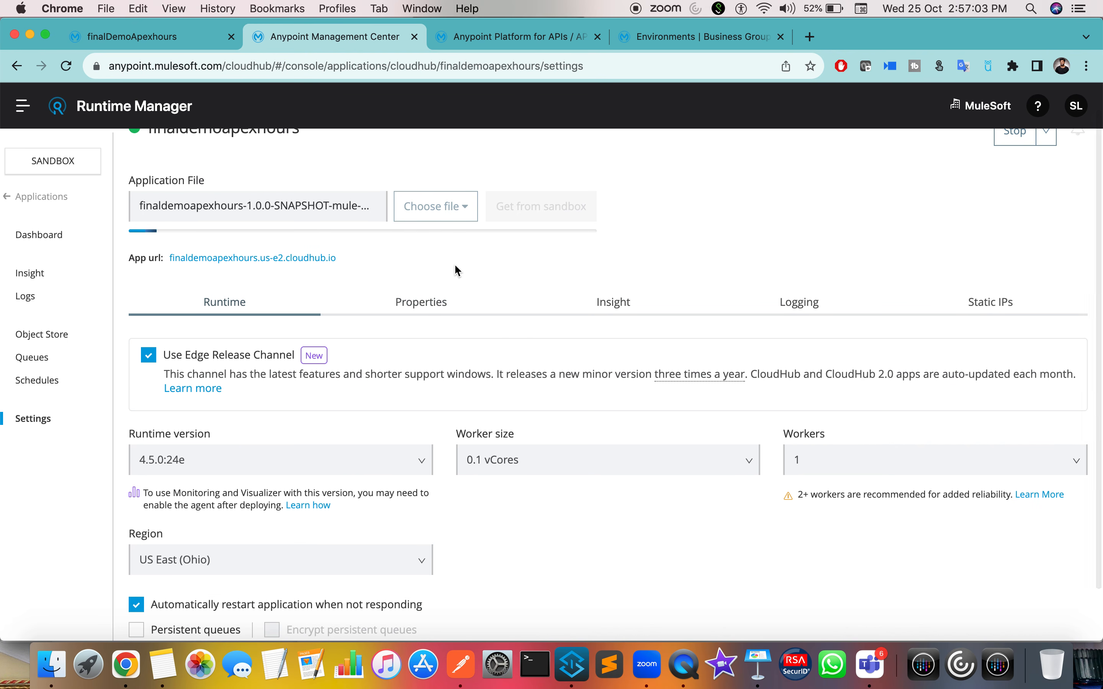
# Step: Stop the local Mule app, delete the target folder, and run project finaldemoapexhours again
pyautogui.click(583, 656)
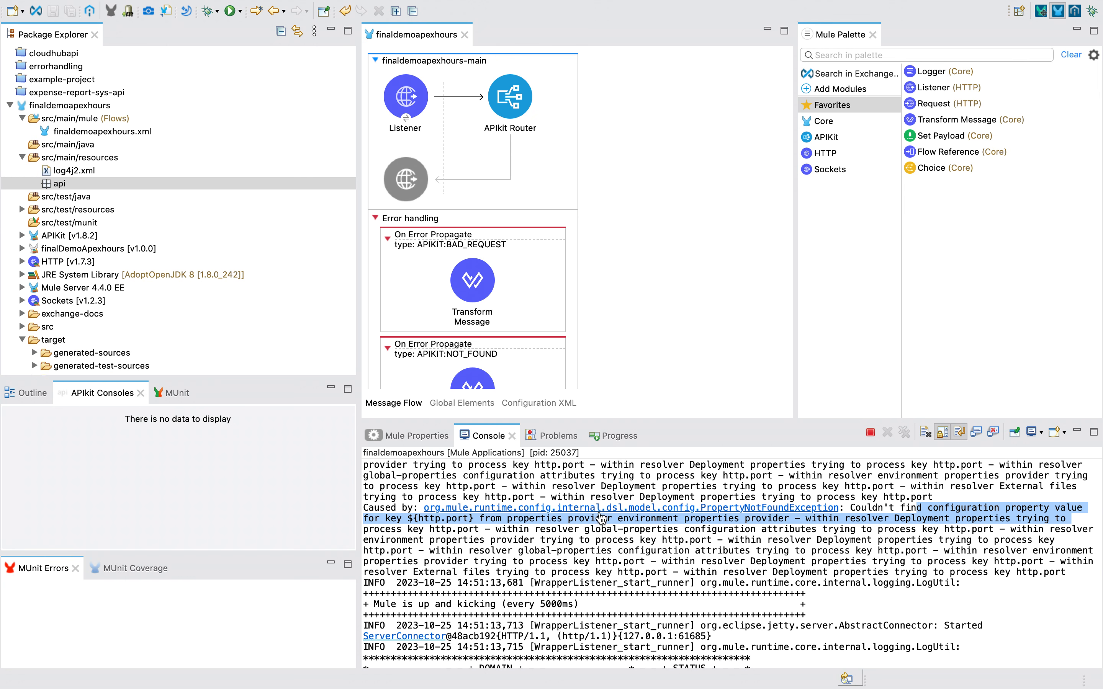
pyautogui.click(869, 433)
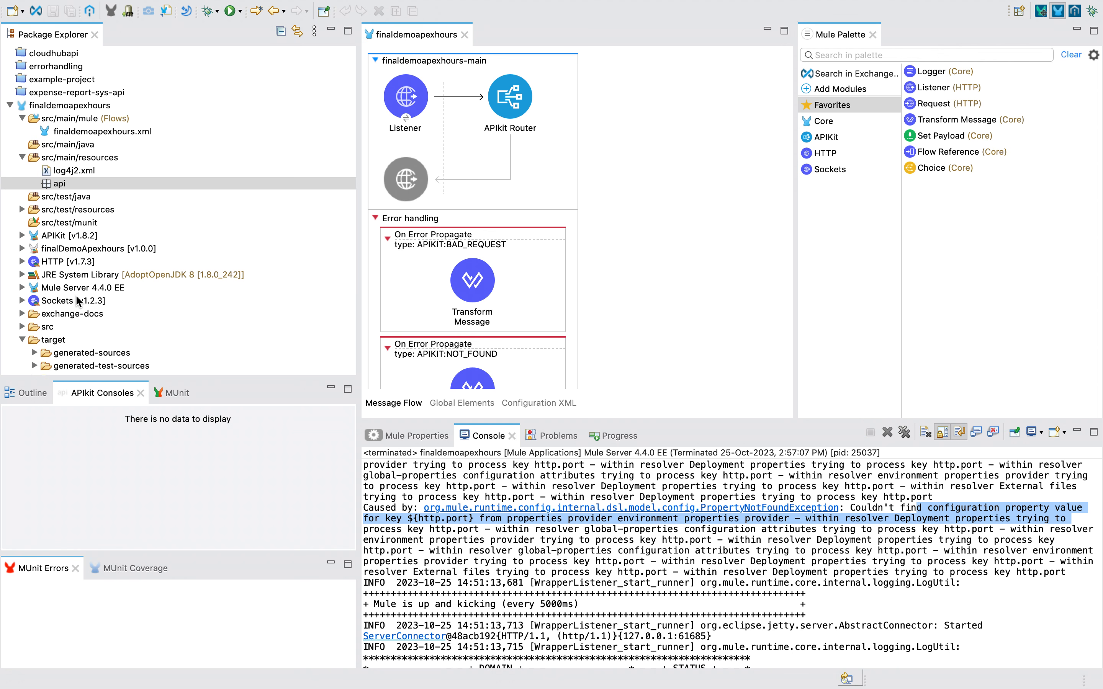
pyautogui.click(58, 342)
pyautogui.rightClick(58, 342)
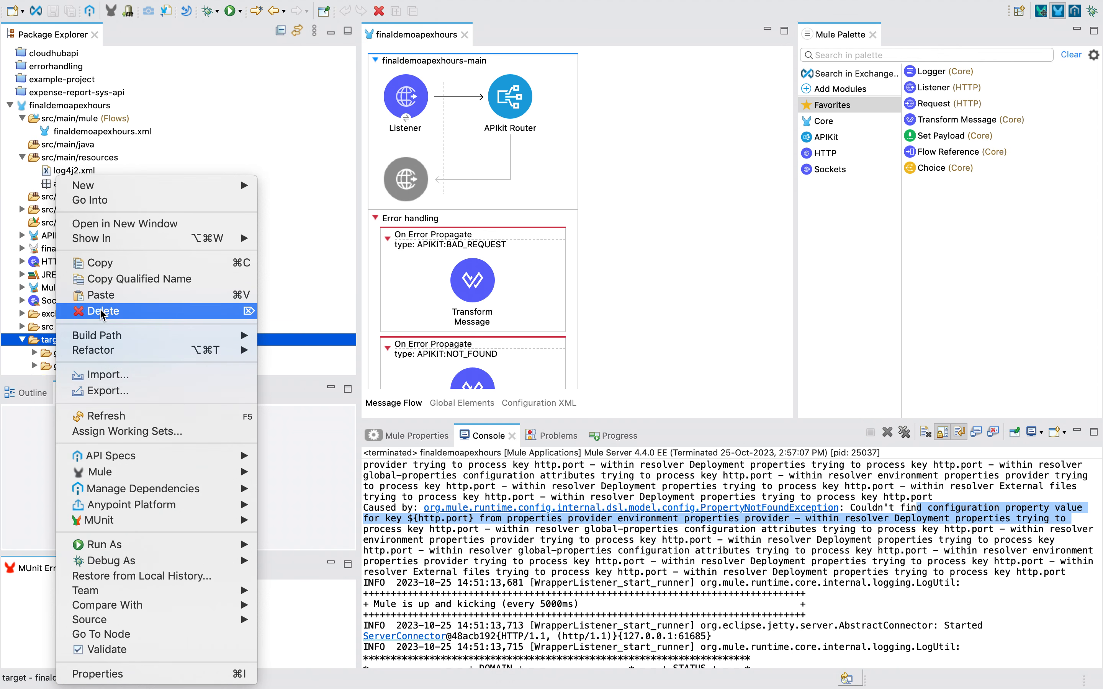
pyautogui.click(109, 312)
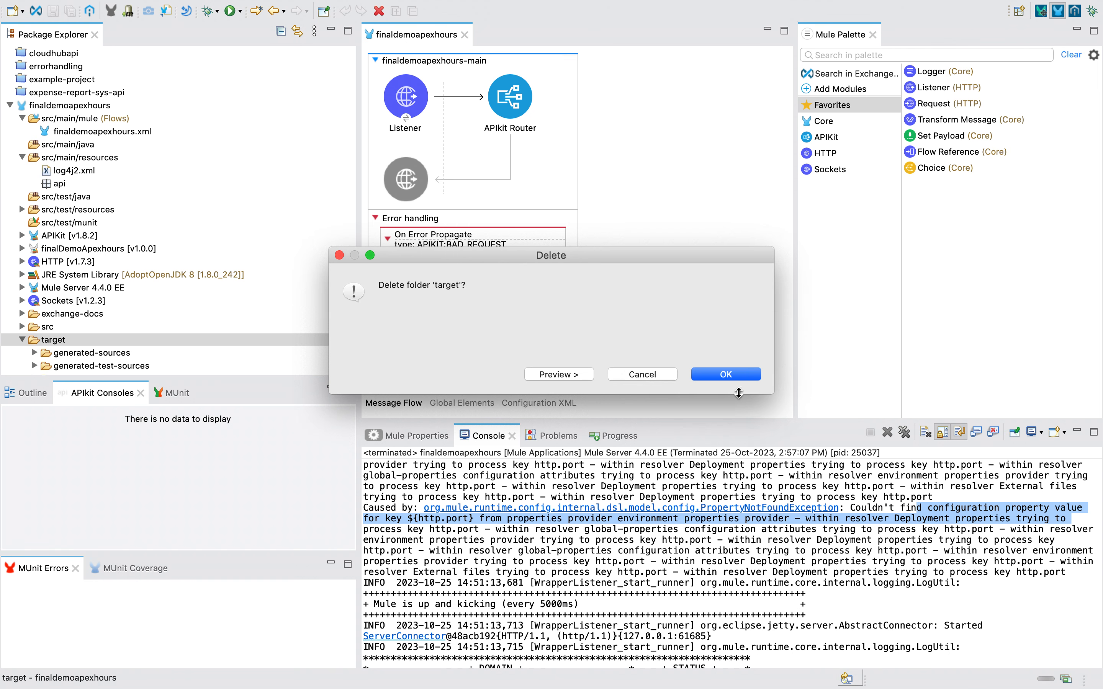
pyautogui.click(733, 377)
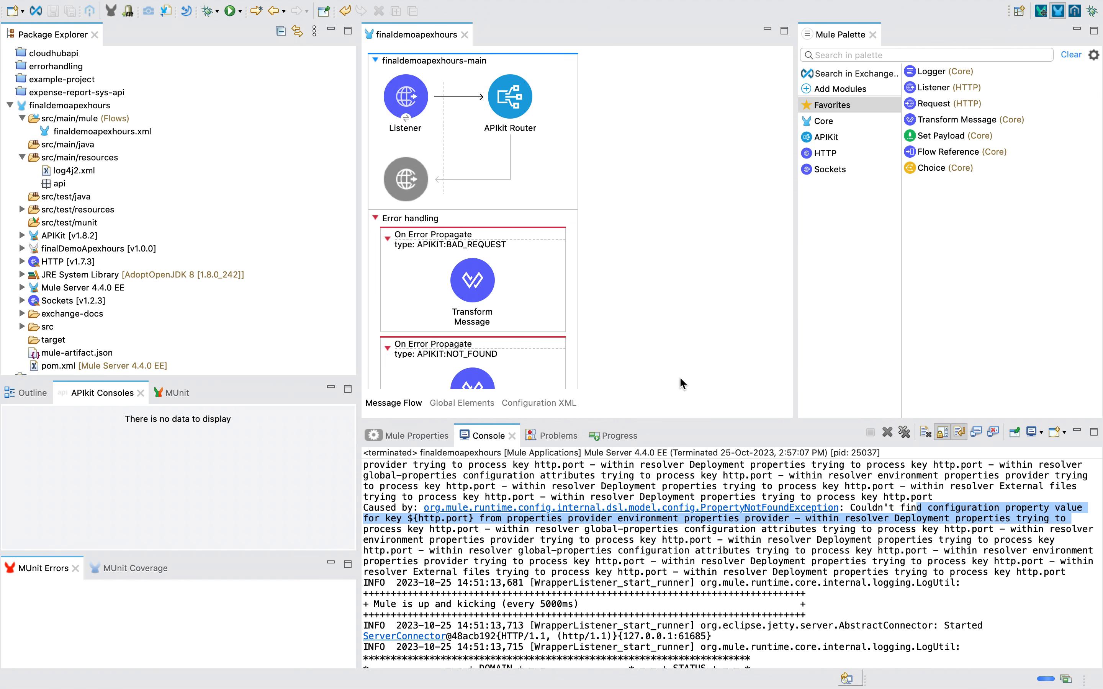
pyautogui.rightClick(655, 311)
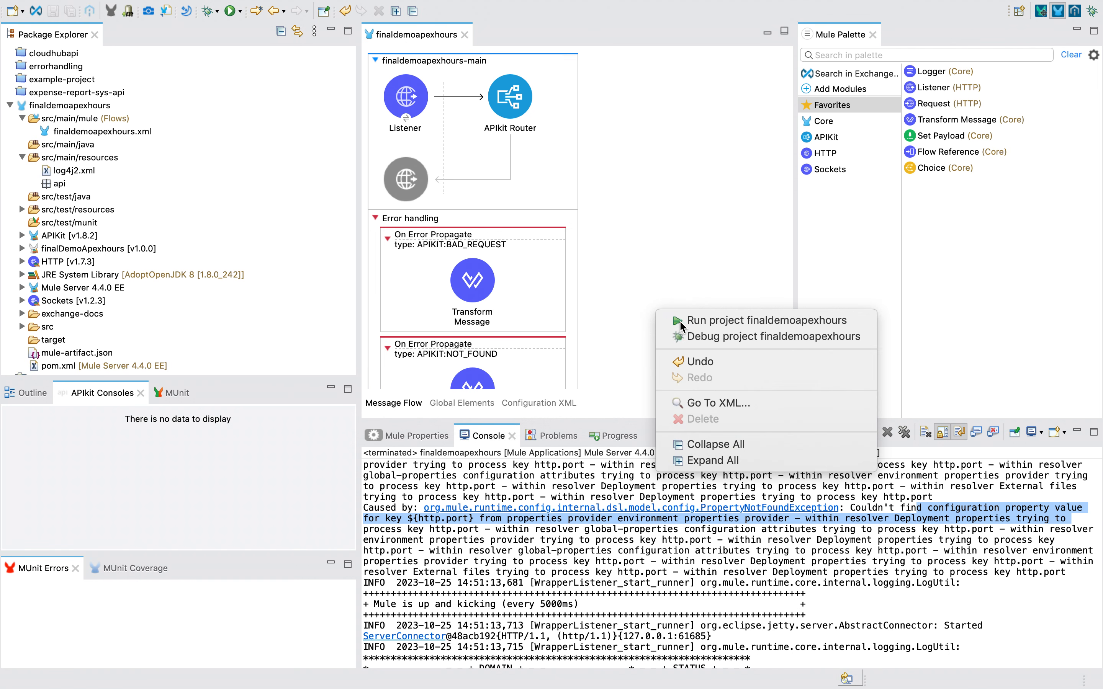
pyautogui.click(679, 321)
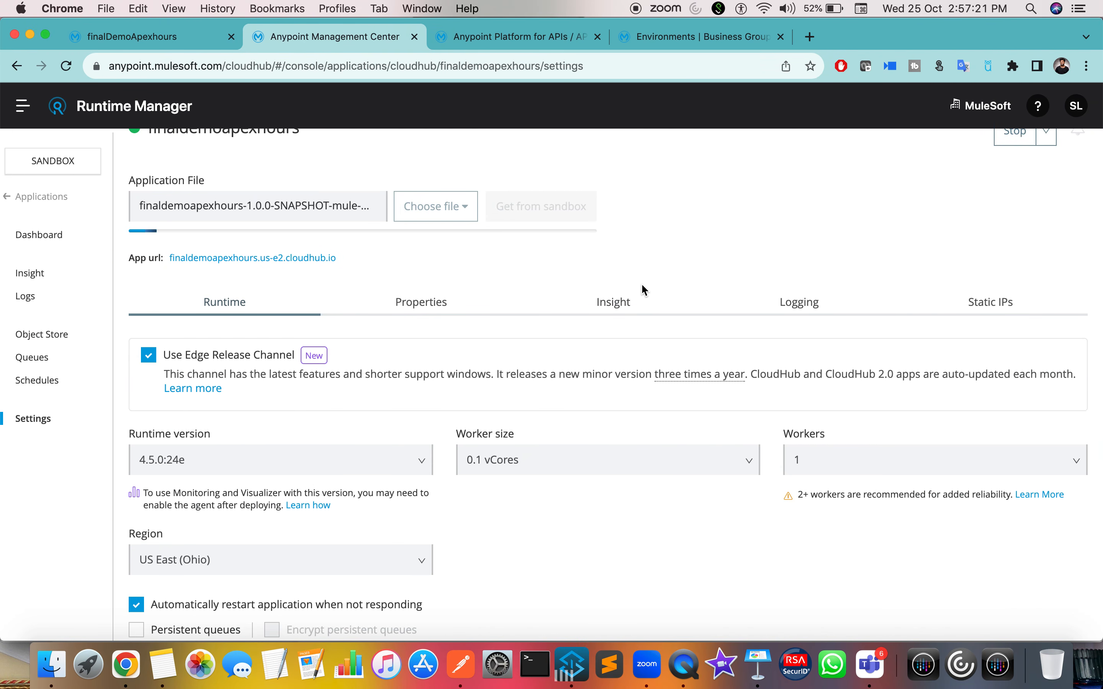
# Step: Stop the deployed finaldemoapexhours application in Runtime Manager
pyautogui.scroll(1, 633, 295)
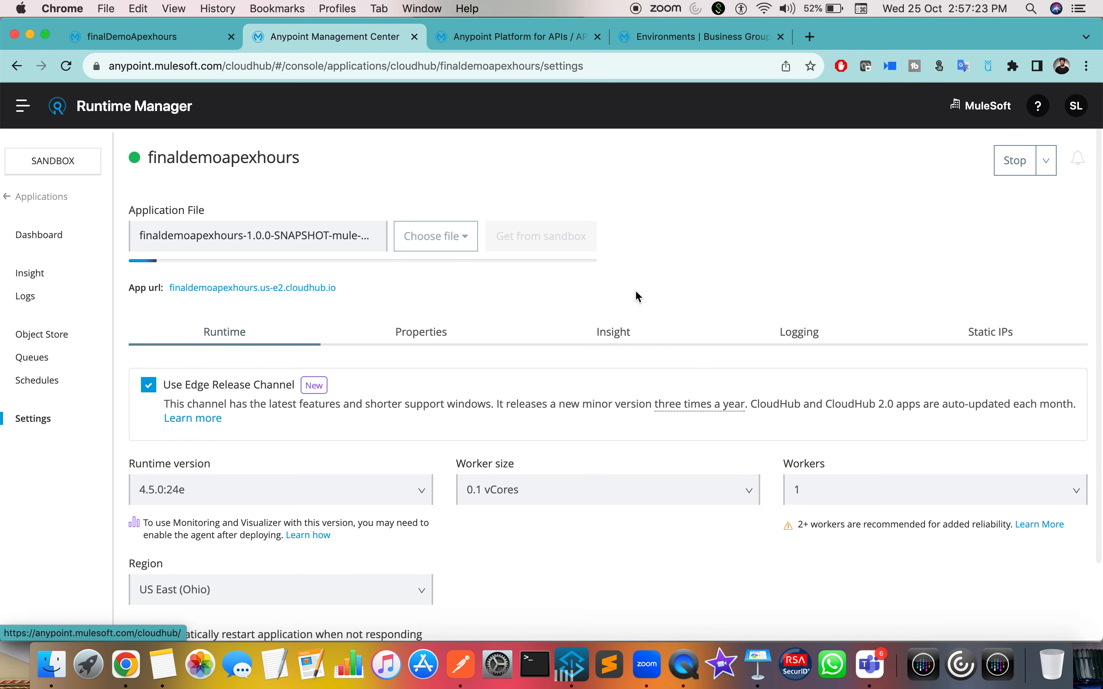
pyautogui.click(1007, 172)
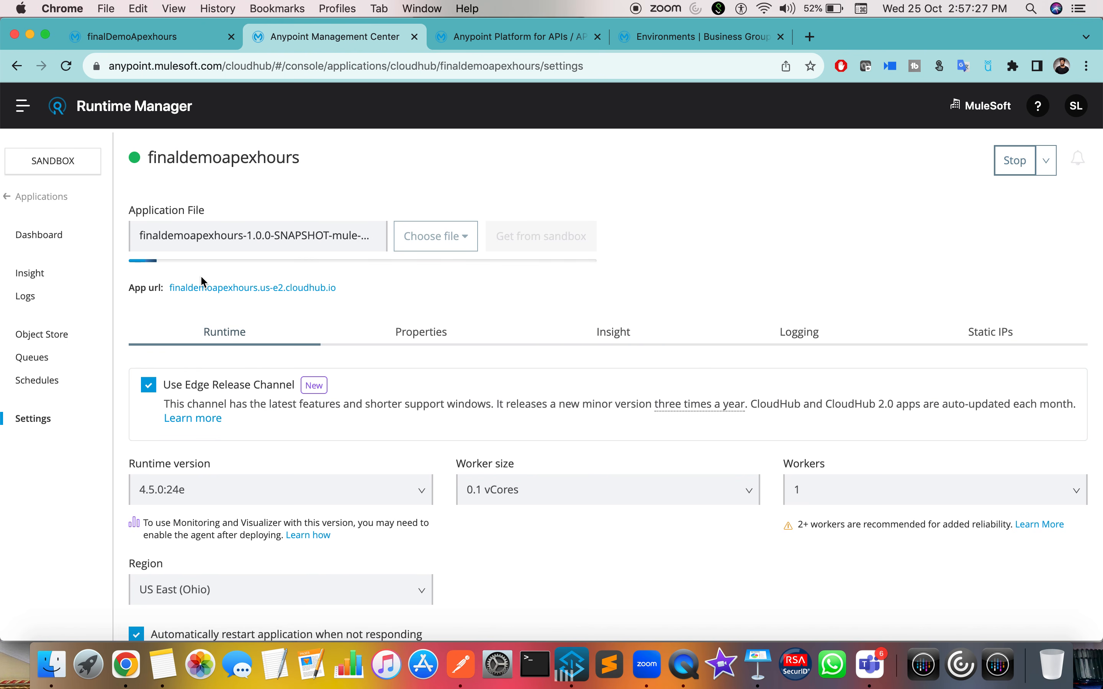
pyautogui.click(1013, 172)
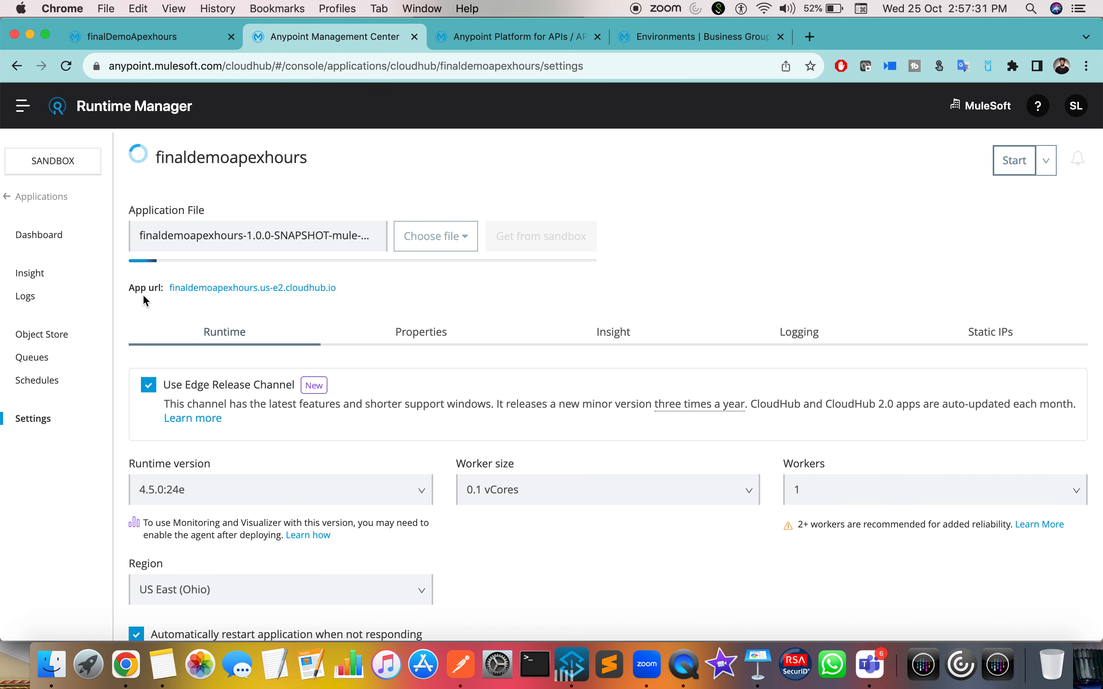
# Step: Check the Studio console, then reload the application's settings page and confirm the reload
pyautogui.hotkey('ctrl', 'Right')
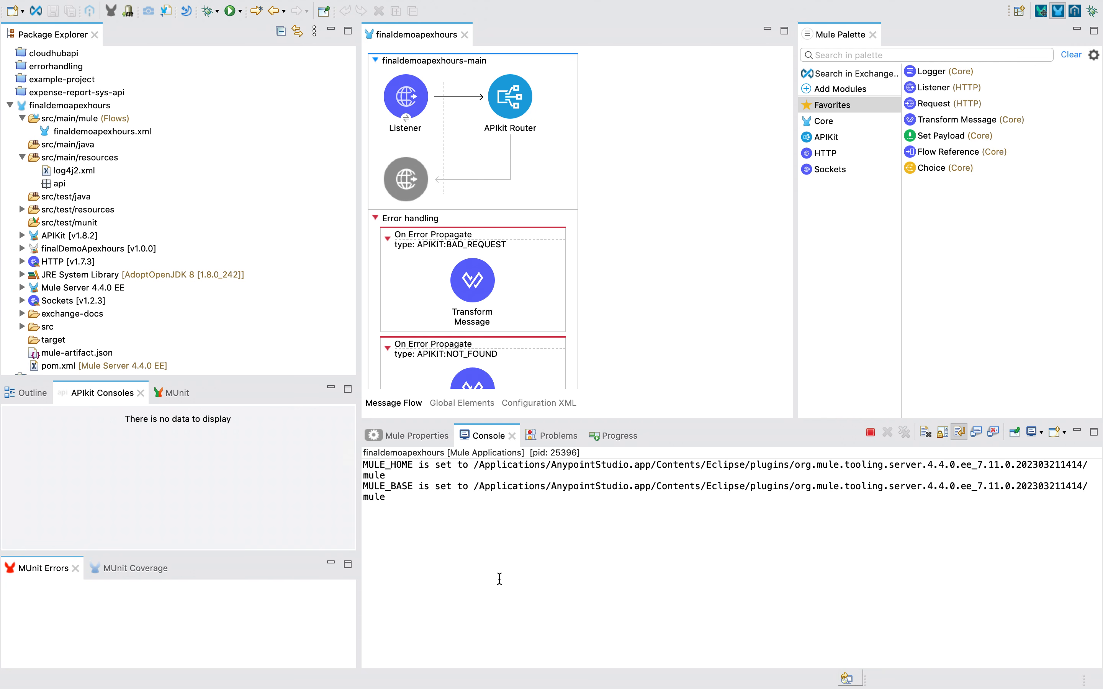
pyautogui.hotkey('ctrl', 'Left')
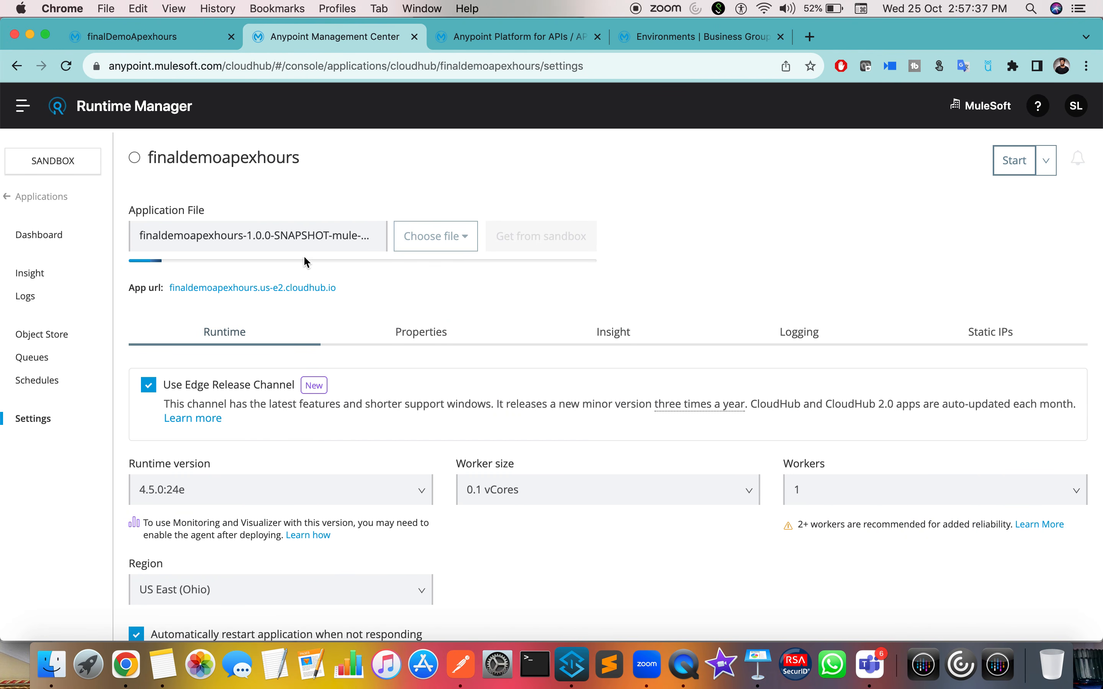
pyautogui.click(67, 66)
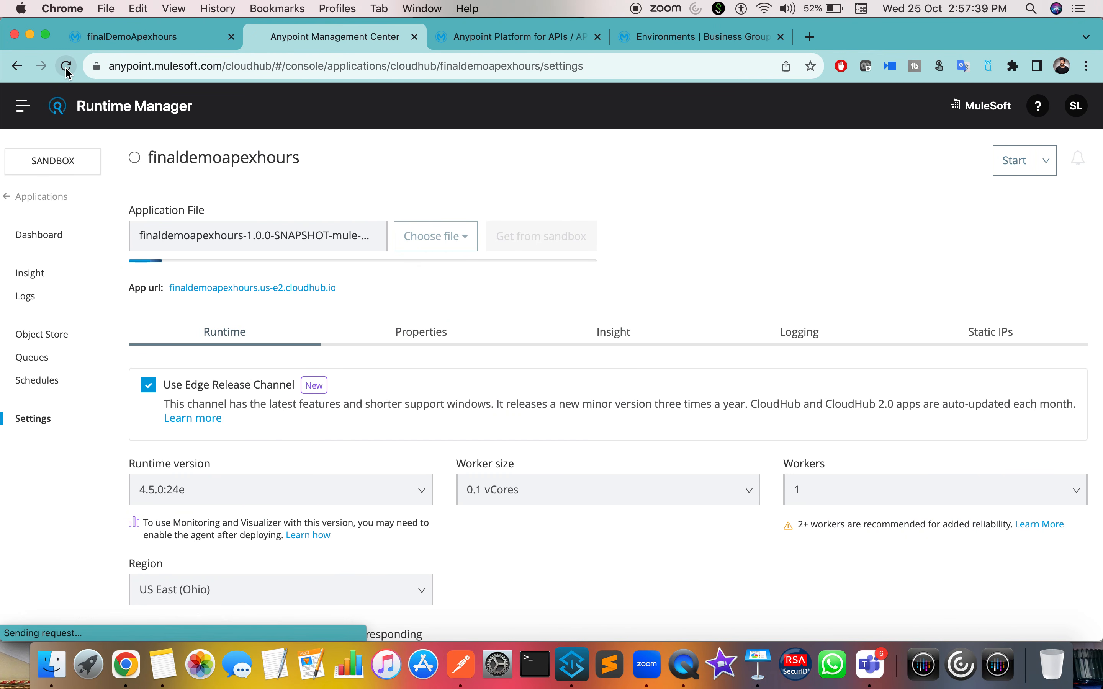
pyautogui.click(670, 240)
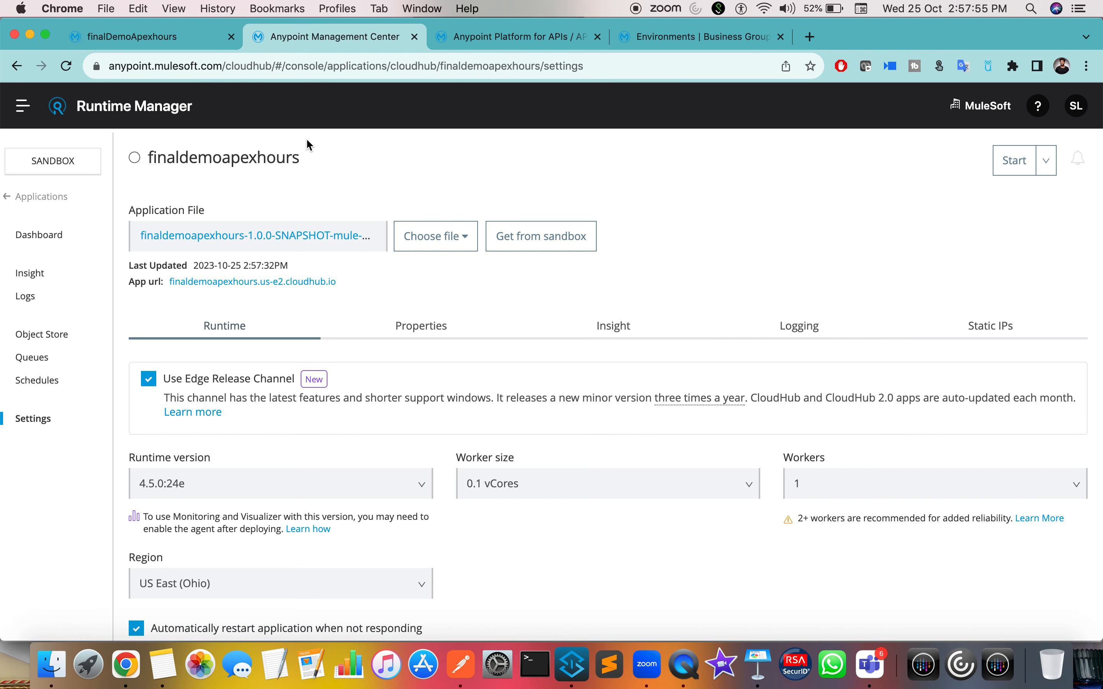
# Step: Add a property row with key anypoint.platform.client_id
pyautogui.click(440, 330)
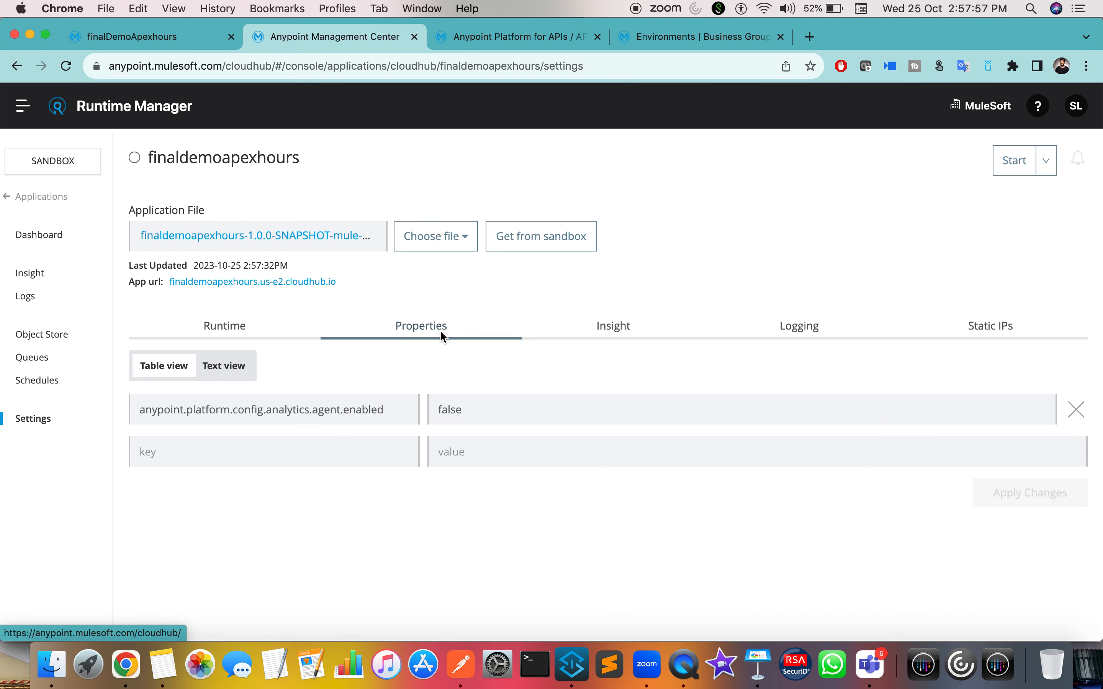
pyautogui.click(305, 458)
pyautogui.write('an')
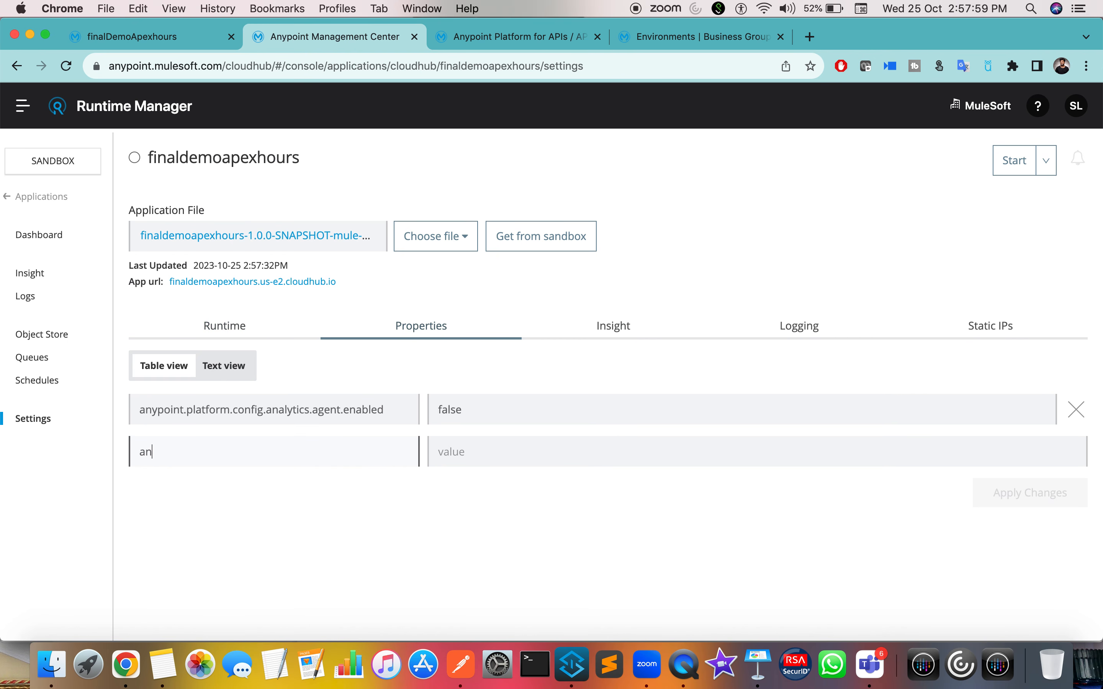
pyautogui.write('ypoint.')
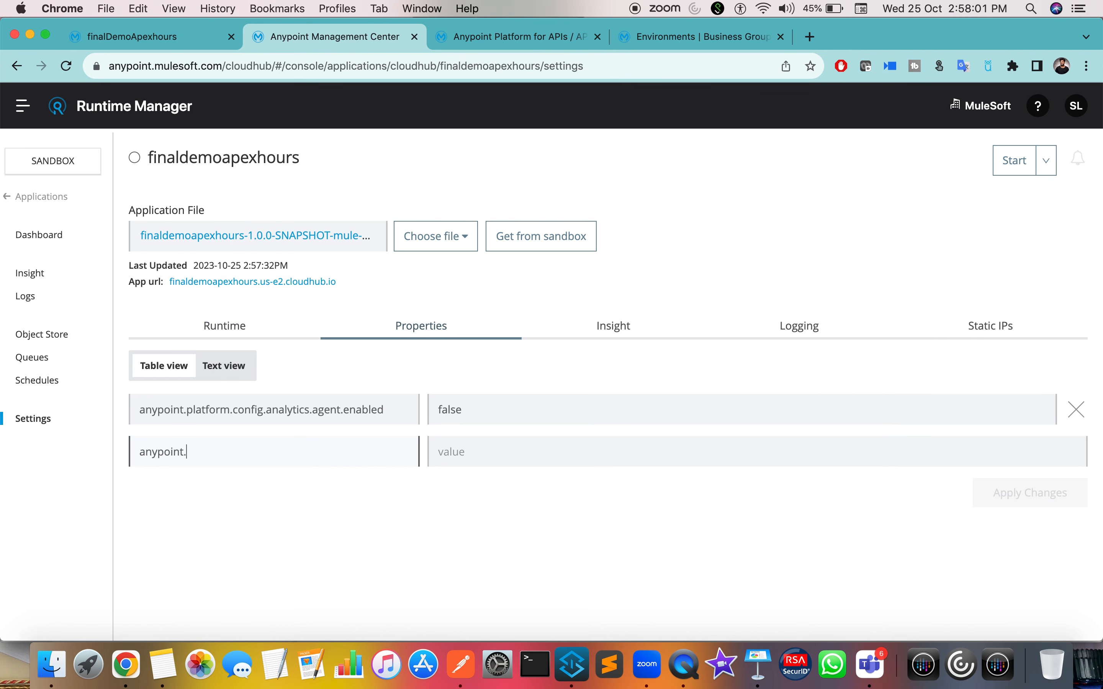
pyautogui.write('platform.client_id')
pyautogui.press('super+a')
pyautogui.press('super+c')
pyautogui.click(412, 599)
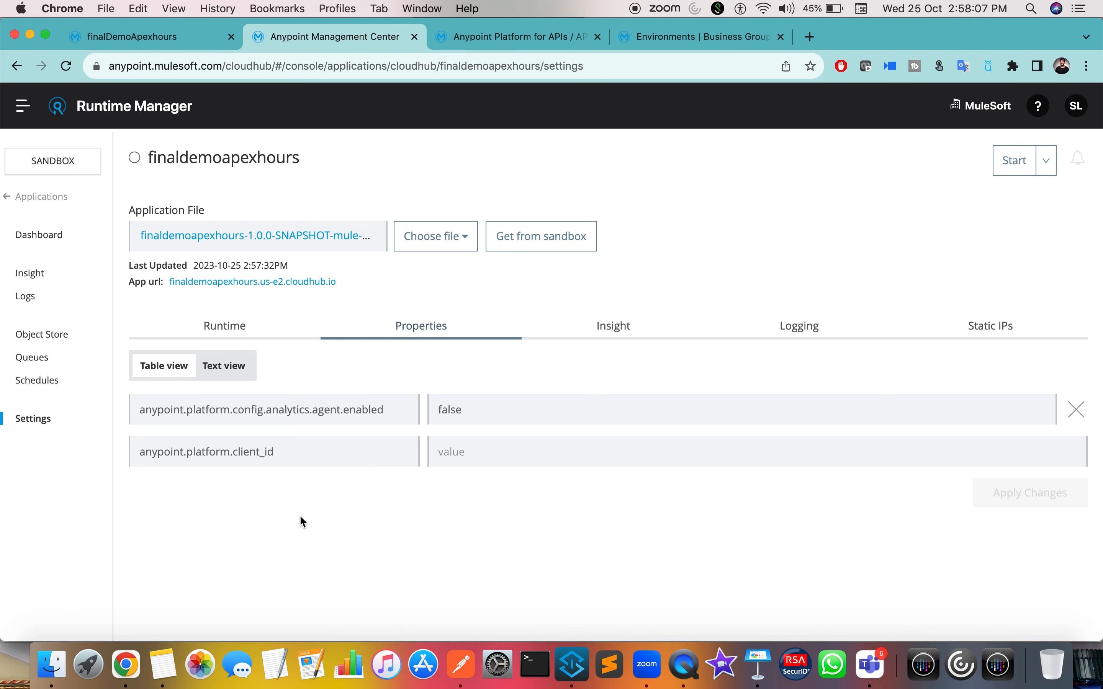
pyautogui.click(512, 444)
pyautogui.write('s')
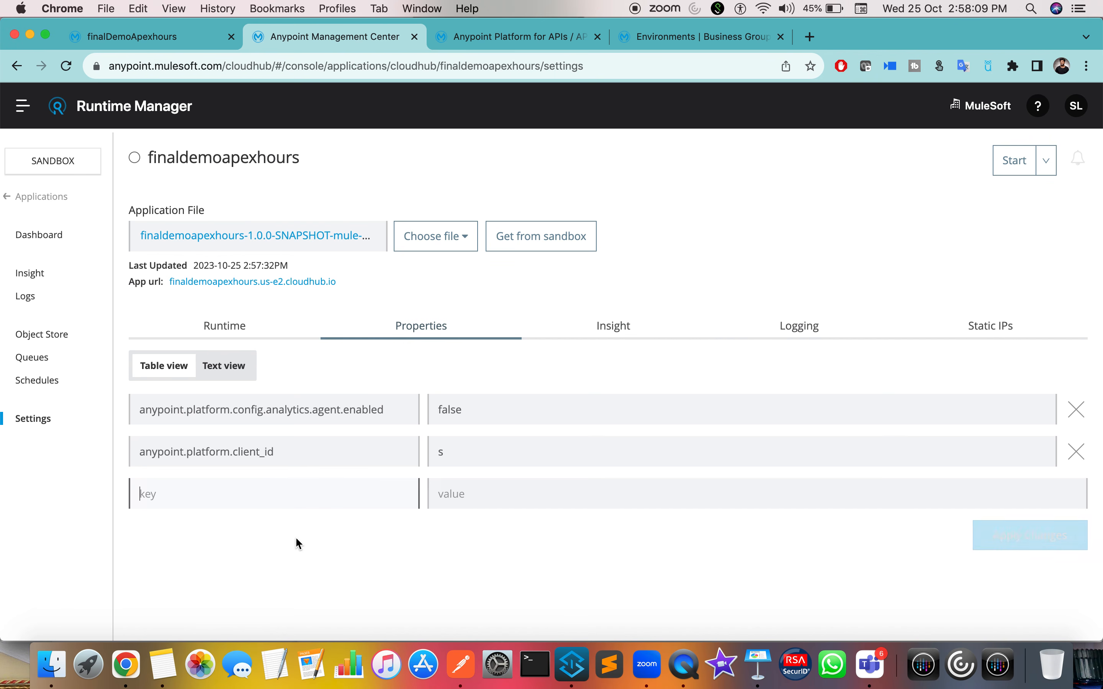
# Step: Add a second property keyed anypoint.platform.client_secret
pyautogui.click(265, 492)
pyautogui.press('super+v')
pyautogui.click(265, 495)
pyautogui.press('BackSpace')
pyautogui.press('BackSpace')
pyautogui.write('secret')
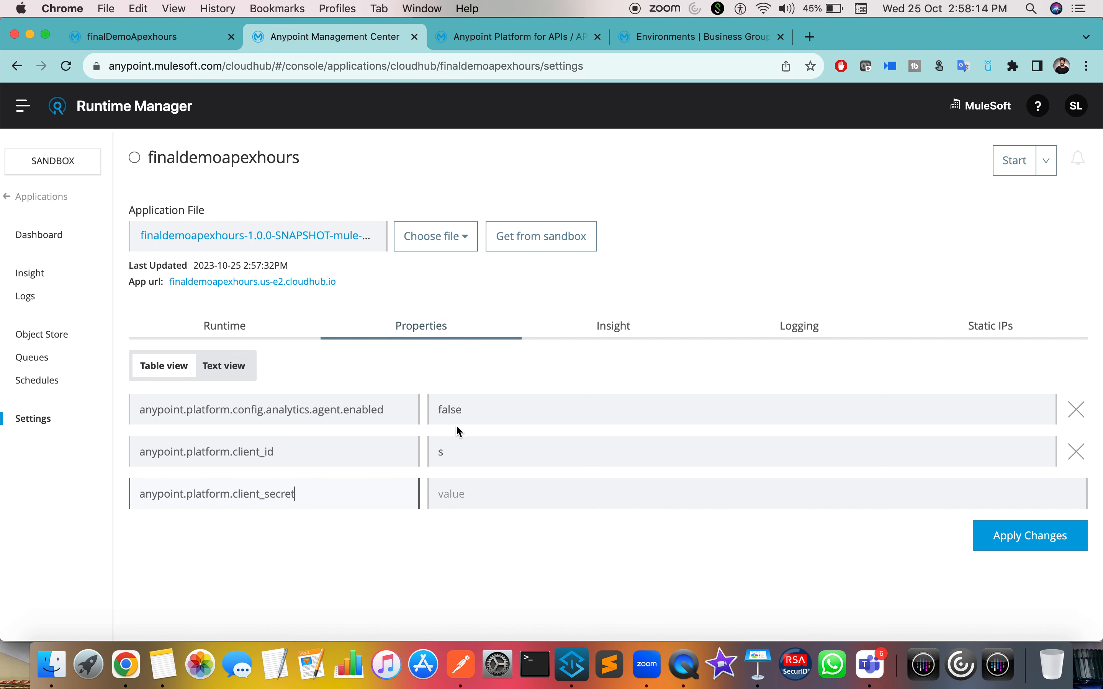
pyautogui.click(483, 447)
pyautogui.press('BackSpace')
# Step: Copy the Sandbox environment's client ID into the client_id property value
pyautogui.click(652, 38)
pyautogui.click(199, 378)
pyautogui.doubleClick(450, 372)
pyautogui.moveTo(450, 379); pyautogui.dragTo(462, 430)
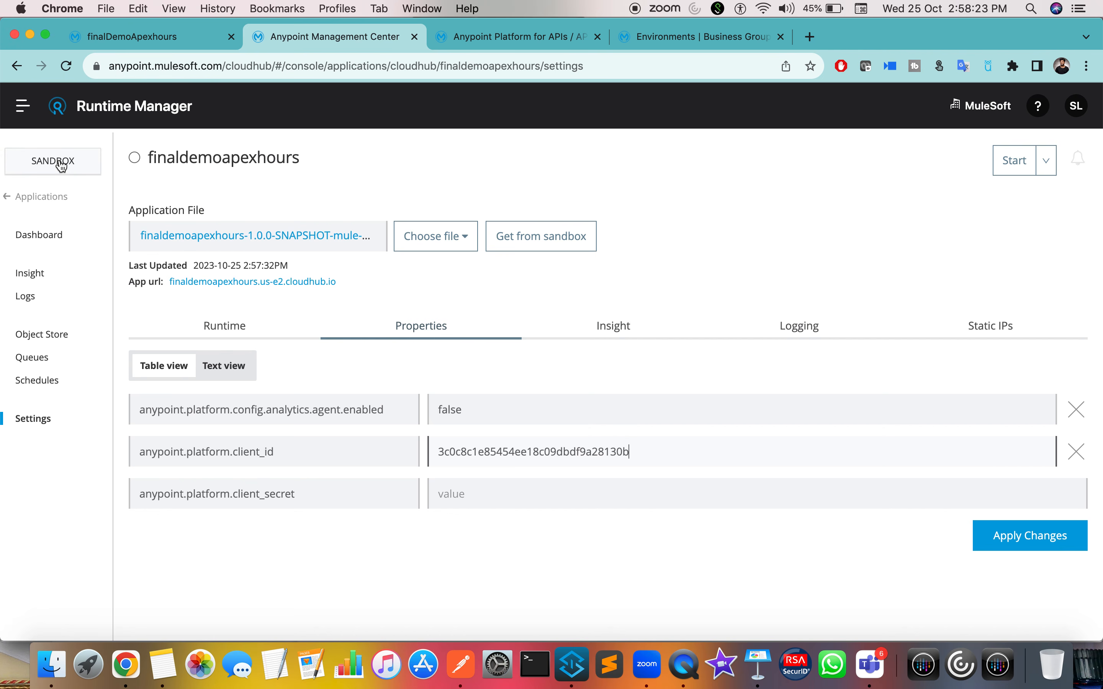
# Step: Copy the Sandbox client secret into the client_secret property value
pyautogui.click(715, 38)
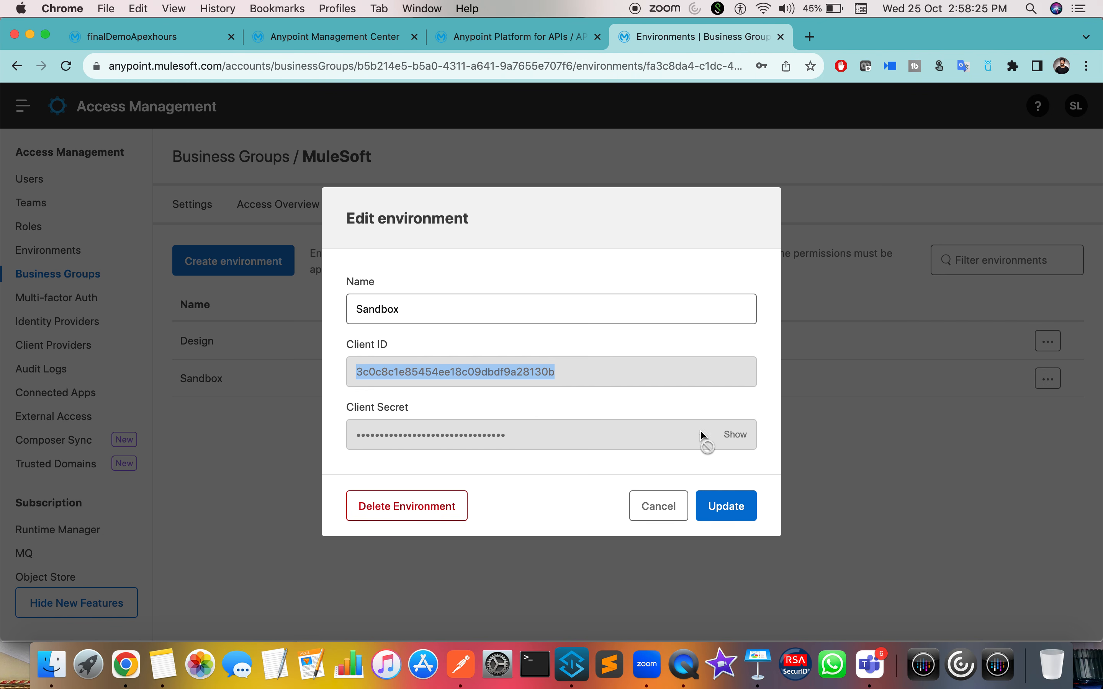
pyautogui.click(735, 435)
pyautogui.doubleClick(481, 445)
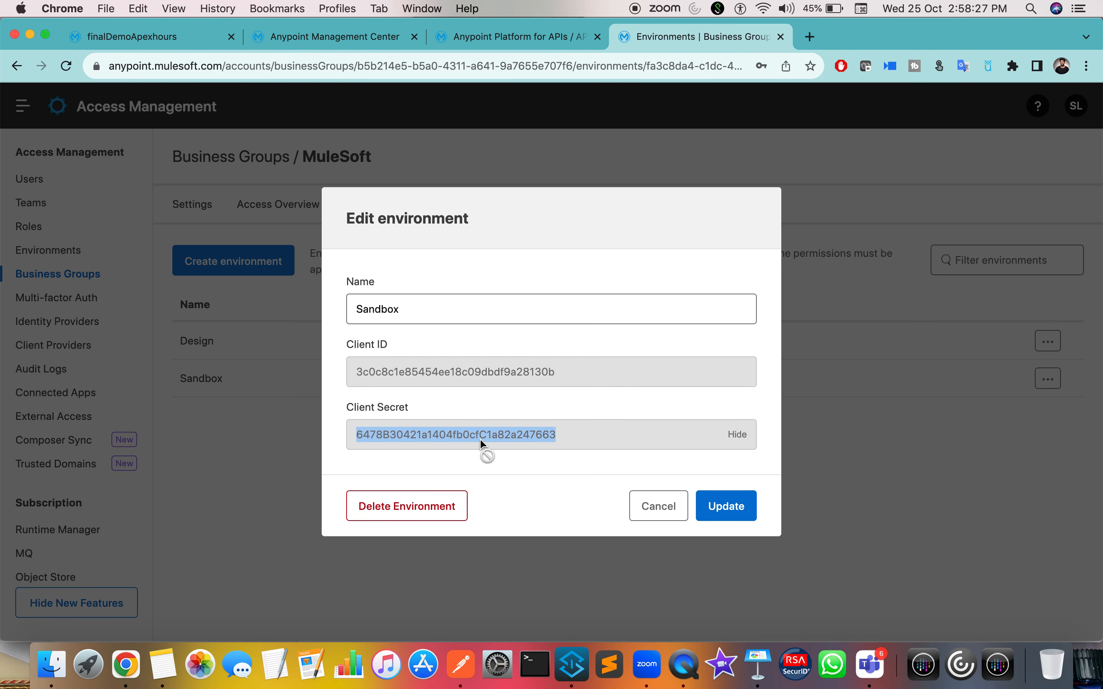
pyautogui.click(661, 511)
pyautogui.click(255, 39)
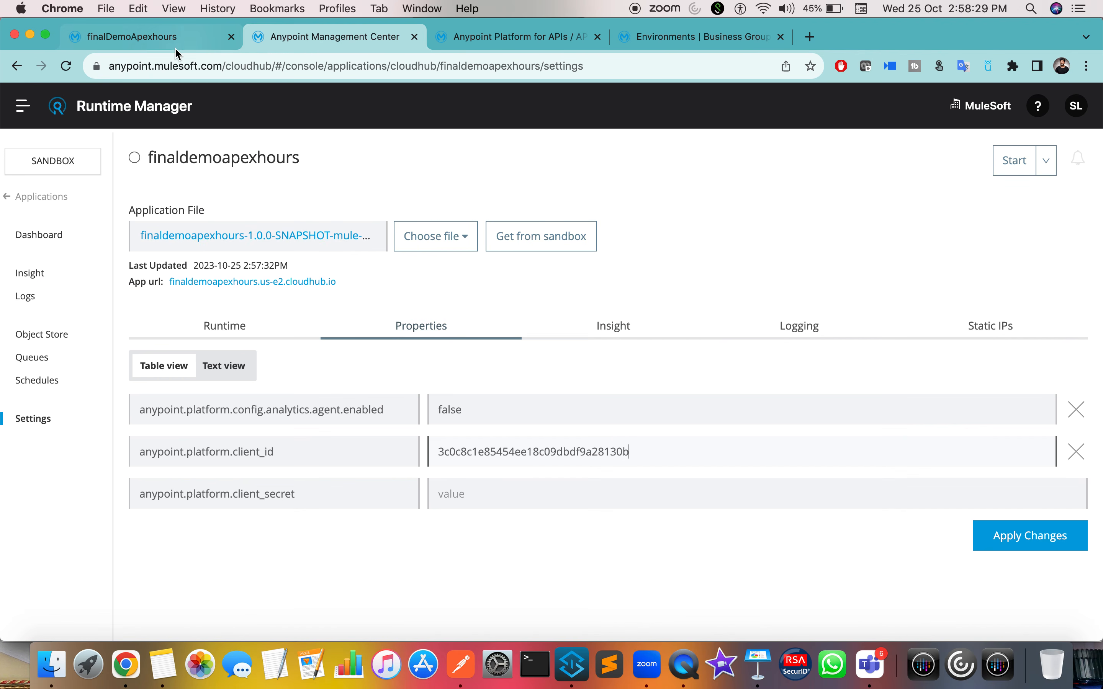
pyautogui.click(460, 497)
pyautogui.press('super+v')
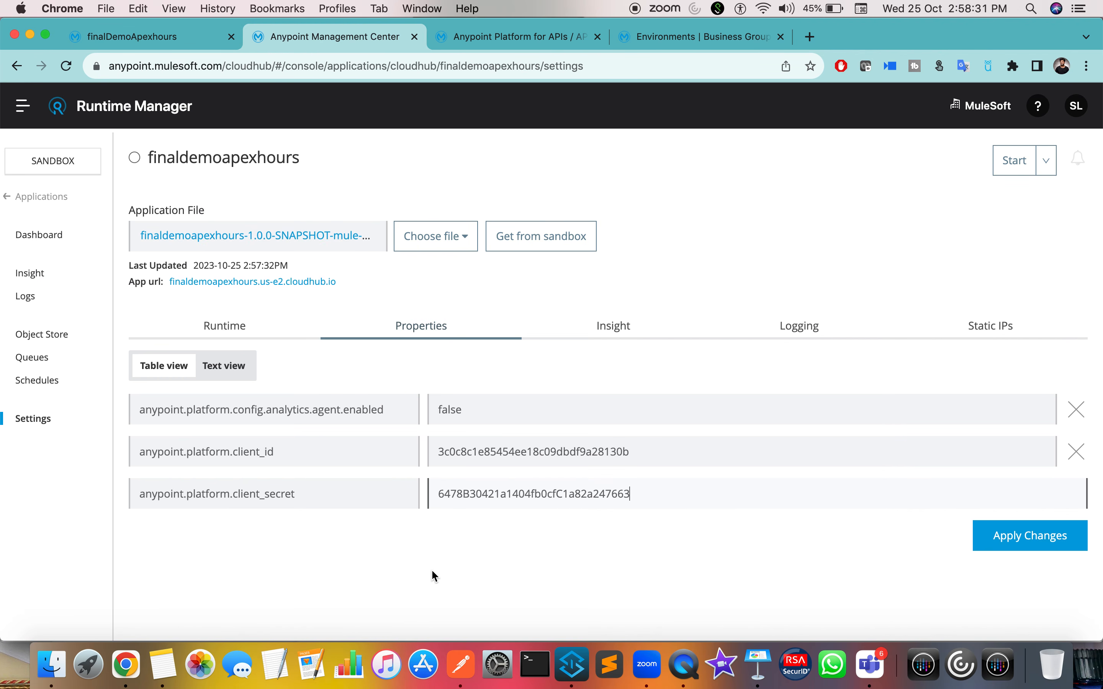
pyautogui.press('Tab')
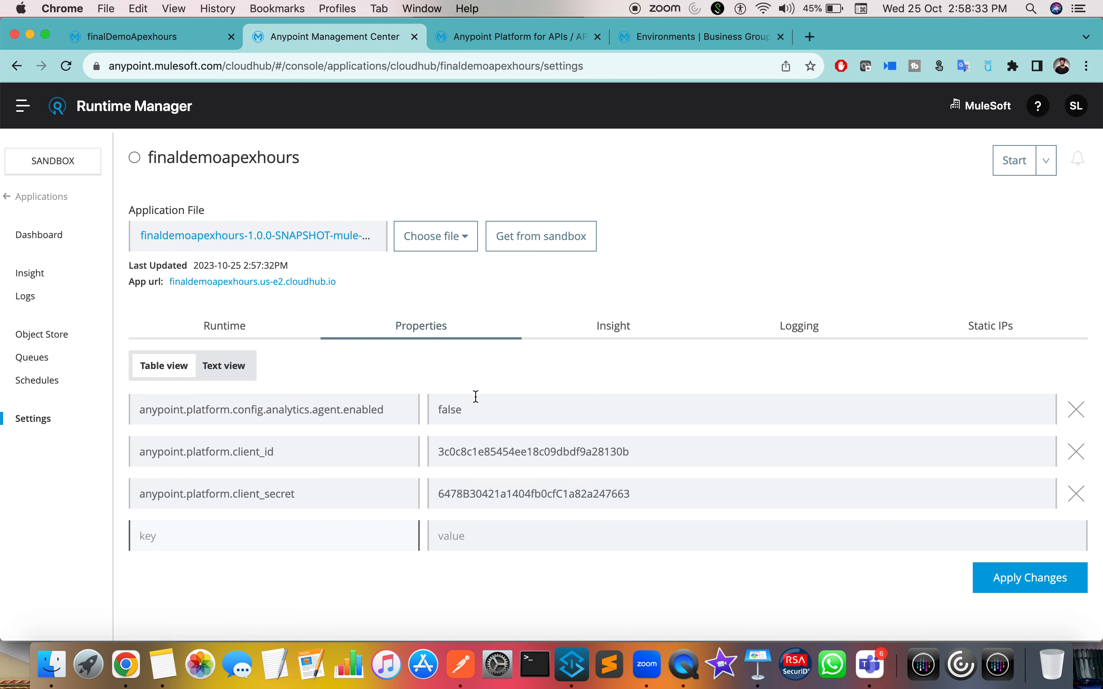
# Step: Upload finaldemoapexhours-1.0.0-SNAPSHOT-mule-application.jar as the application file on the Runtime tab
pyautogui.click(242, 318)
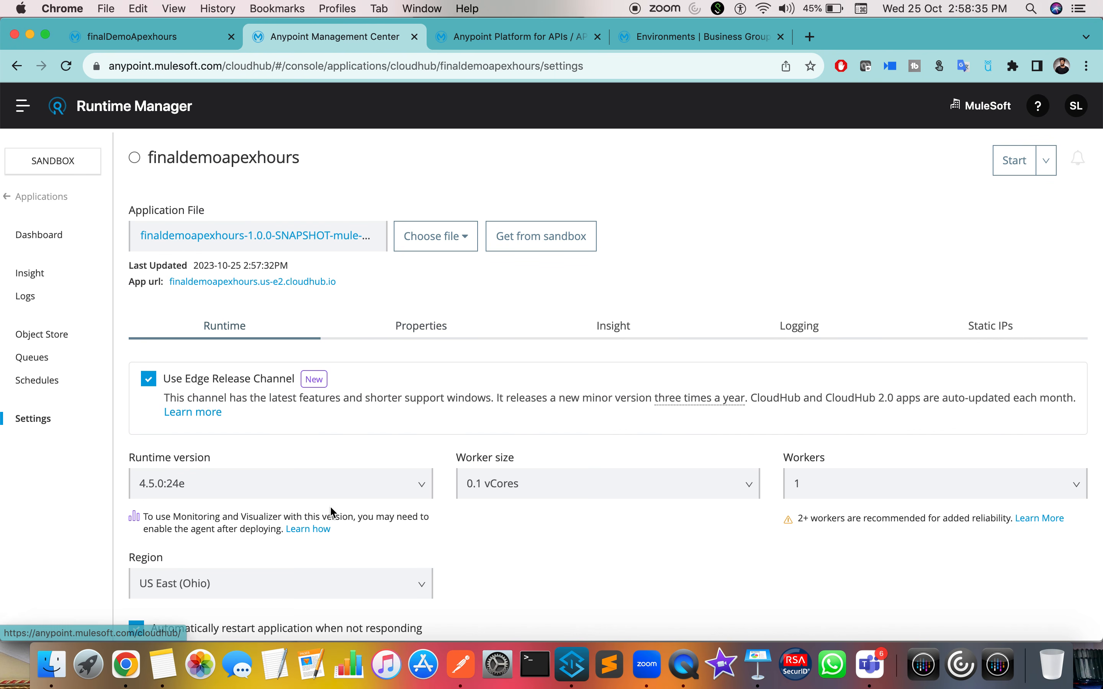
pyautogui.click(449, 235)
pyautogui.click(427, 301)
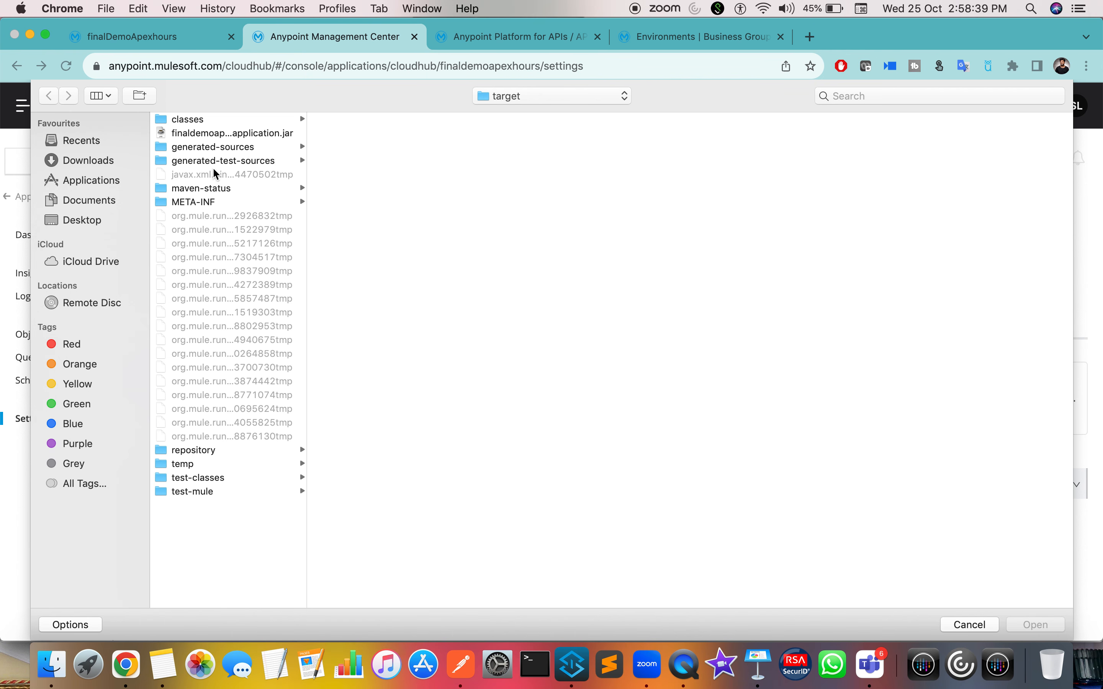
pyautogui.click(206, 132)
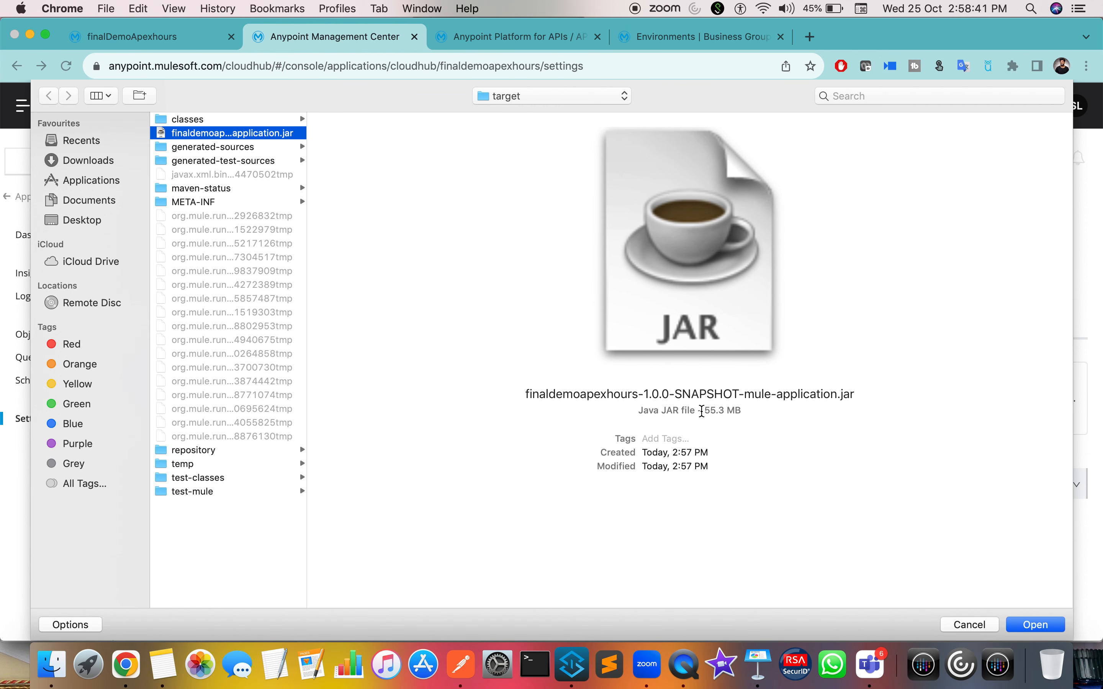
pyautogui.moveTo(702, 412); pyautogui.dragTo(755, 416)
pyautogui.click(1024, 627)
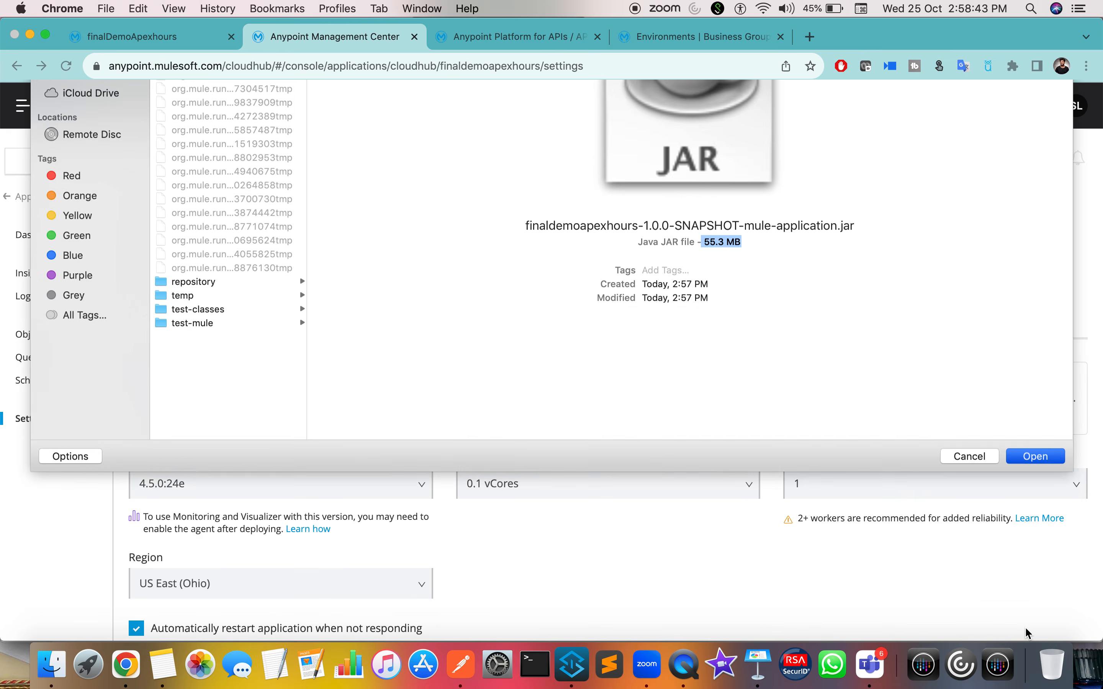
# Step: Apply the changes to redeploy with the new JAR and credential properties
pyautogui.scroll(-3, 675, 510)
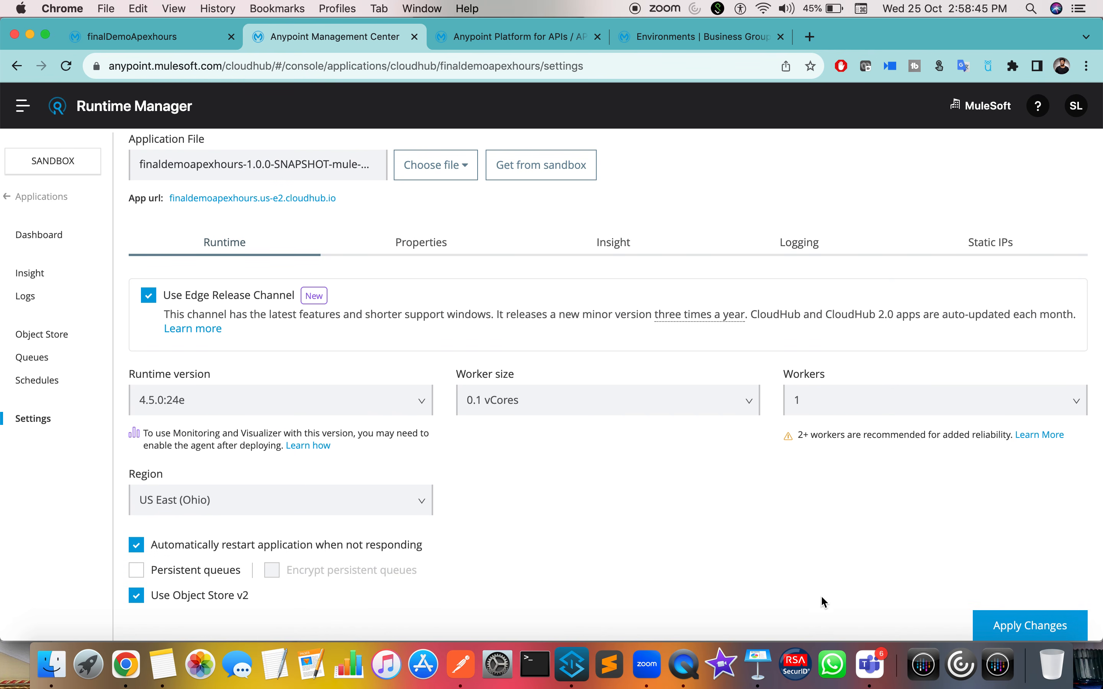
pyautogui.click(1001, 634)
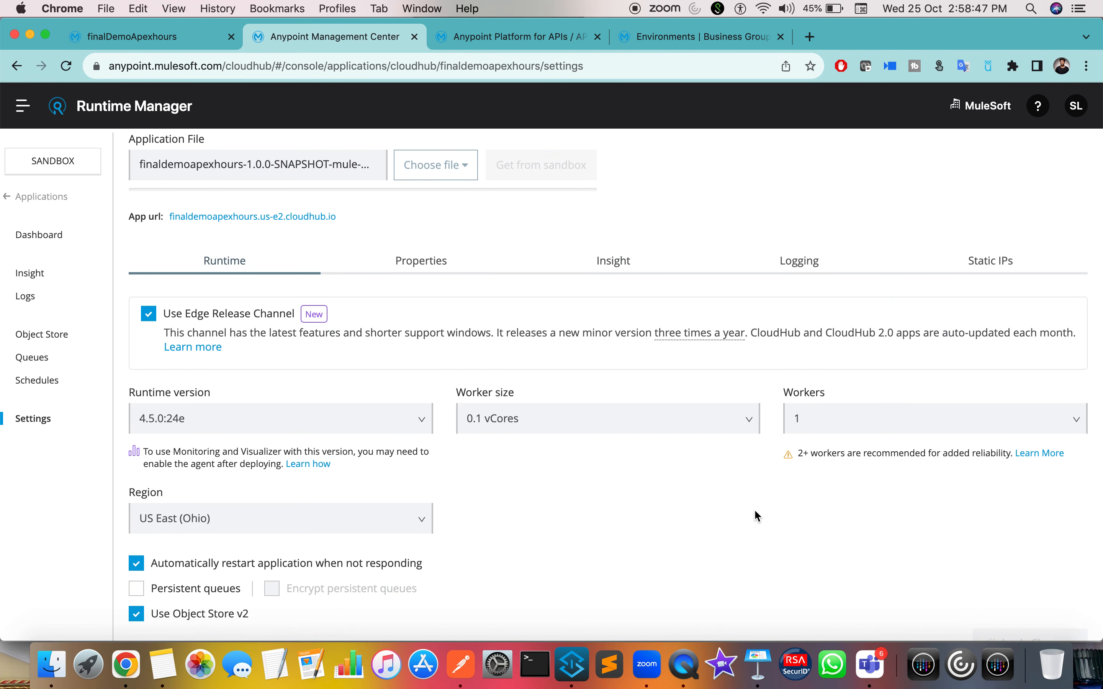
pyautogui.scroll(3, 753, 509)
pyautogui.scroll(-4, 823, 532)
pyautogui.scroll(4, 824, 532)
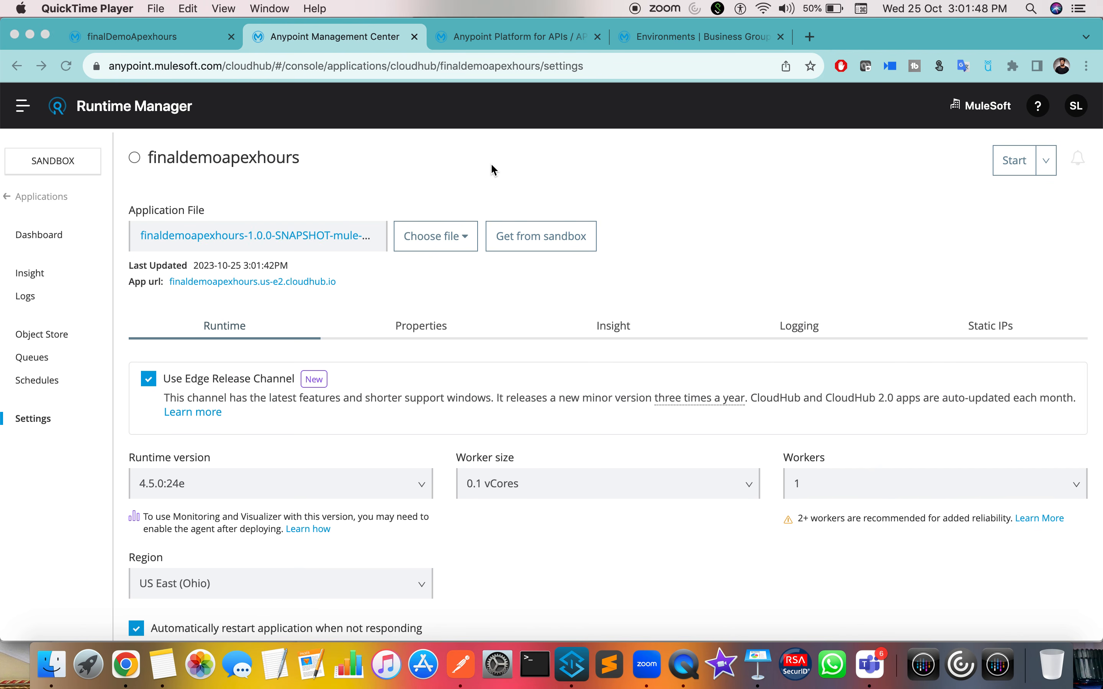
# Step: Bring the Chrome window back to the front once the update has saved
pyautogui.click(30, 296)
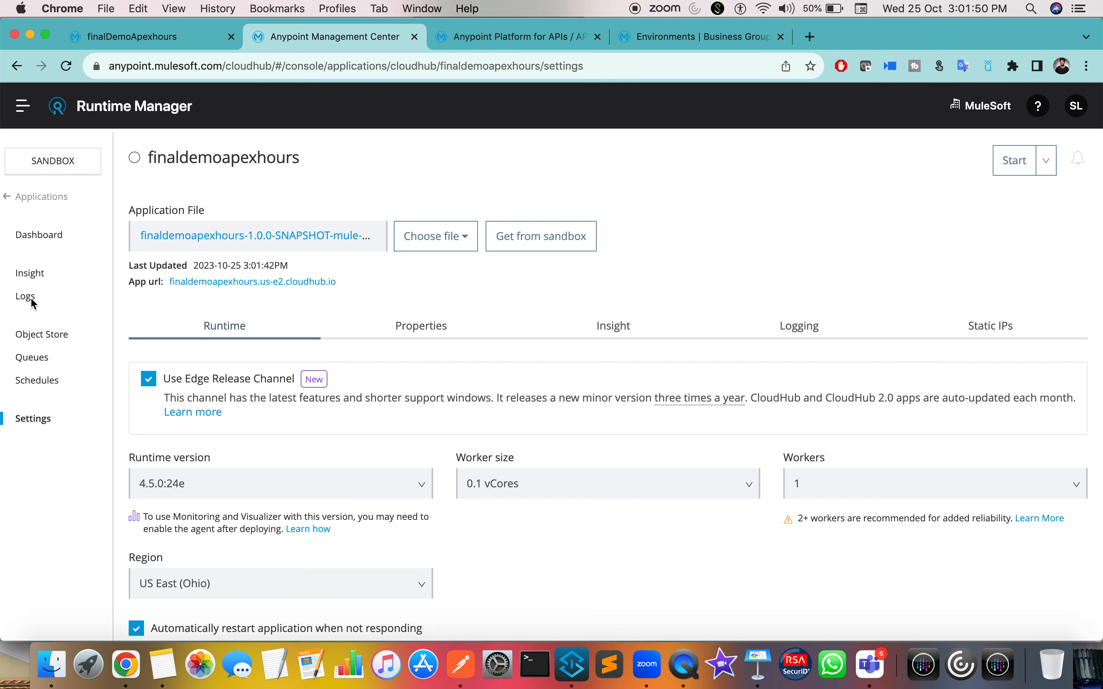
# Step: Open the application's Logs and switch from the 14:38 to the 15:01 deployment
pyautogui.click(1019, 167)
pyautogui.click(32, 301)
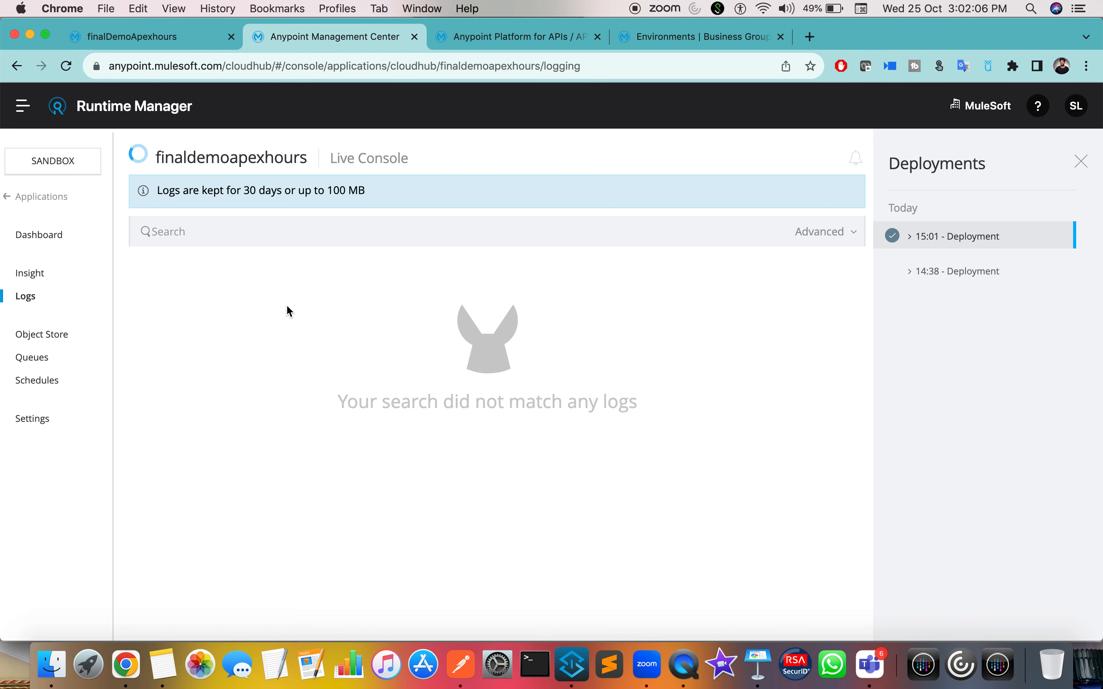
pyautogui.click(969, 280)
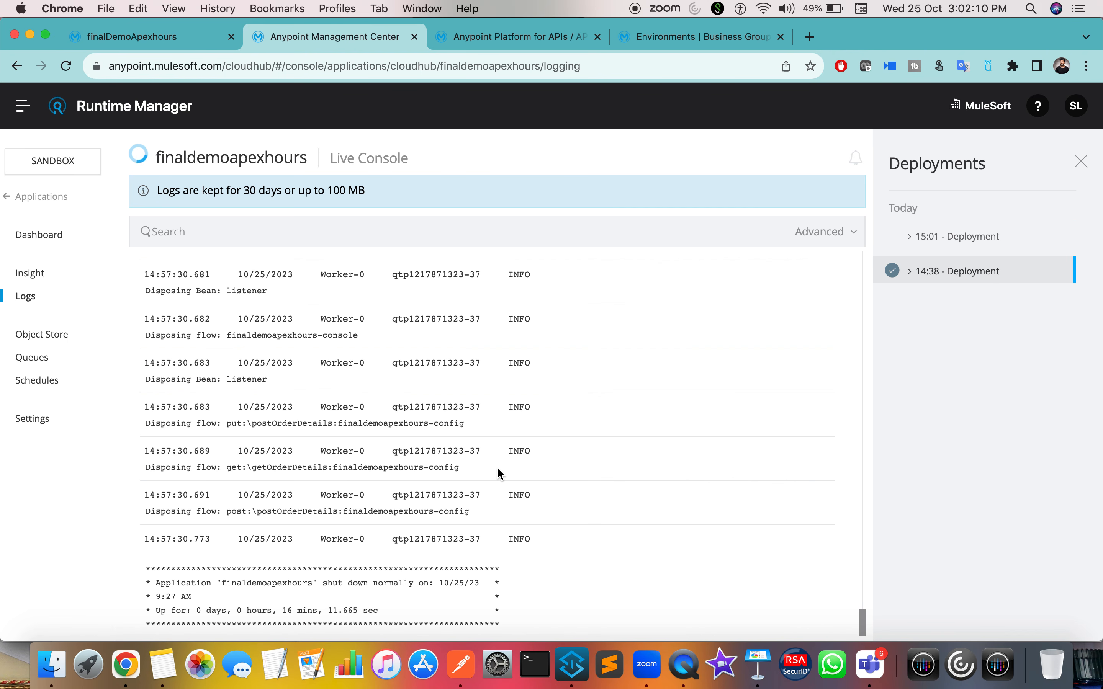
pyautogui.click(961, 237)
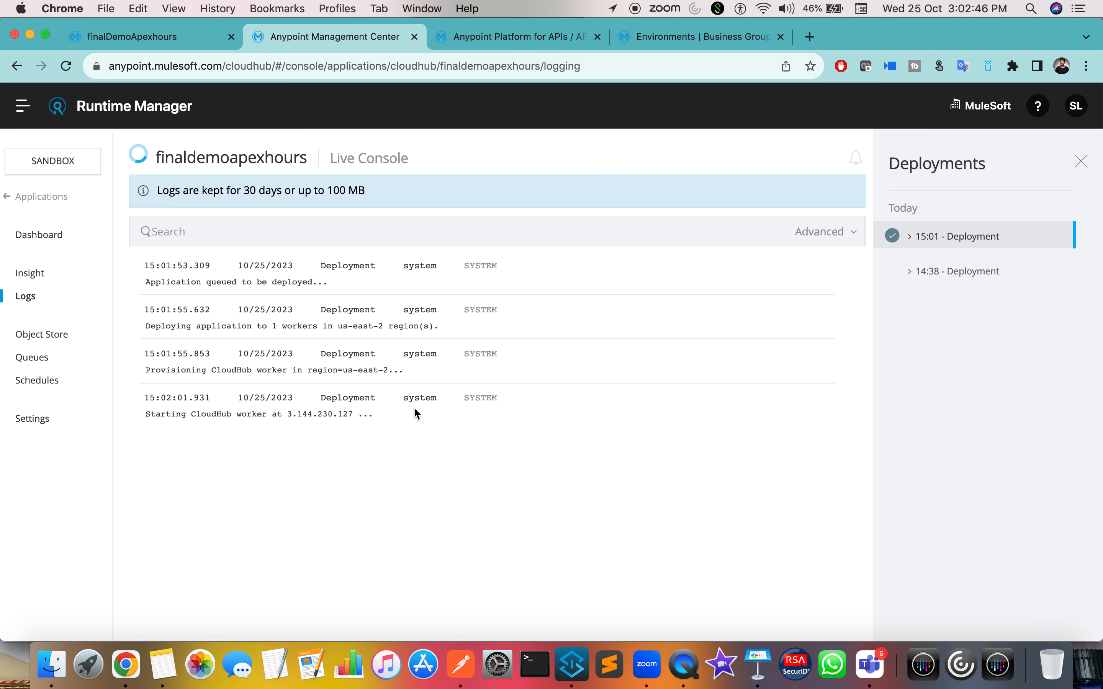
# Step: Show the project's Global Elements view in Anypoint Studio
pyautogui.hotkey('ctrl', 'Right')
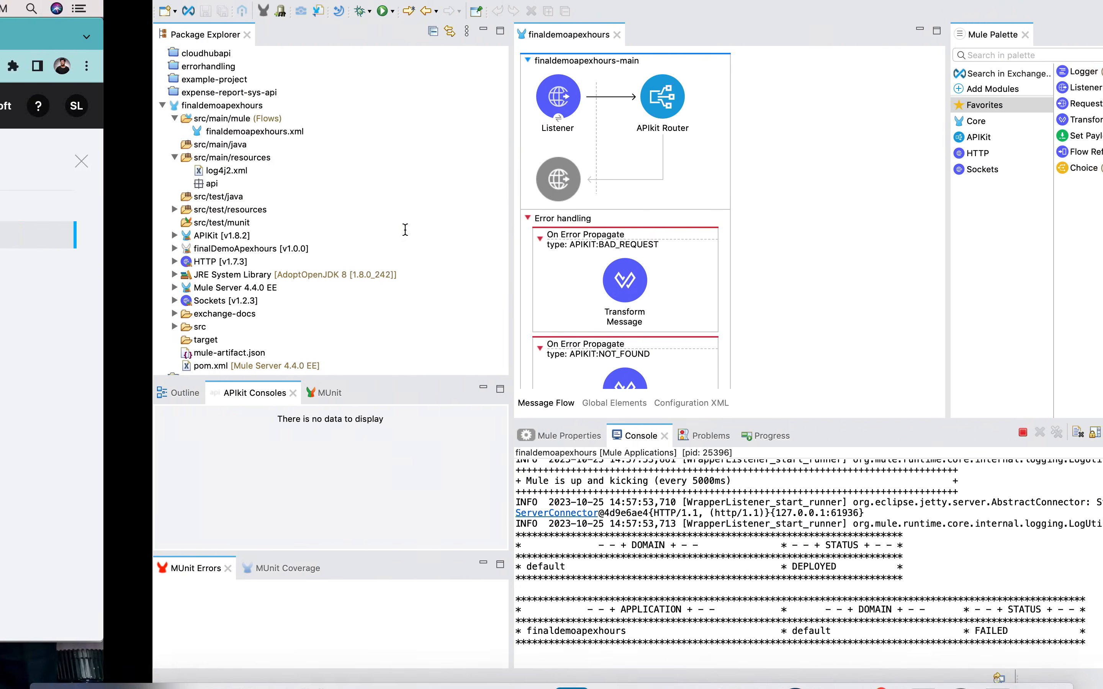
pyautogui.click(466, 406)
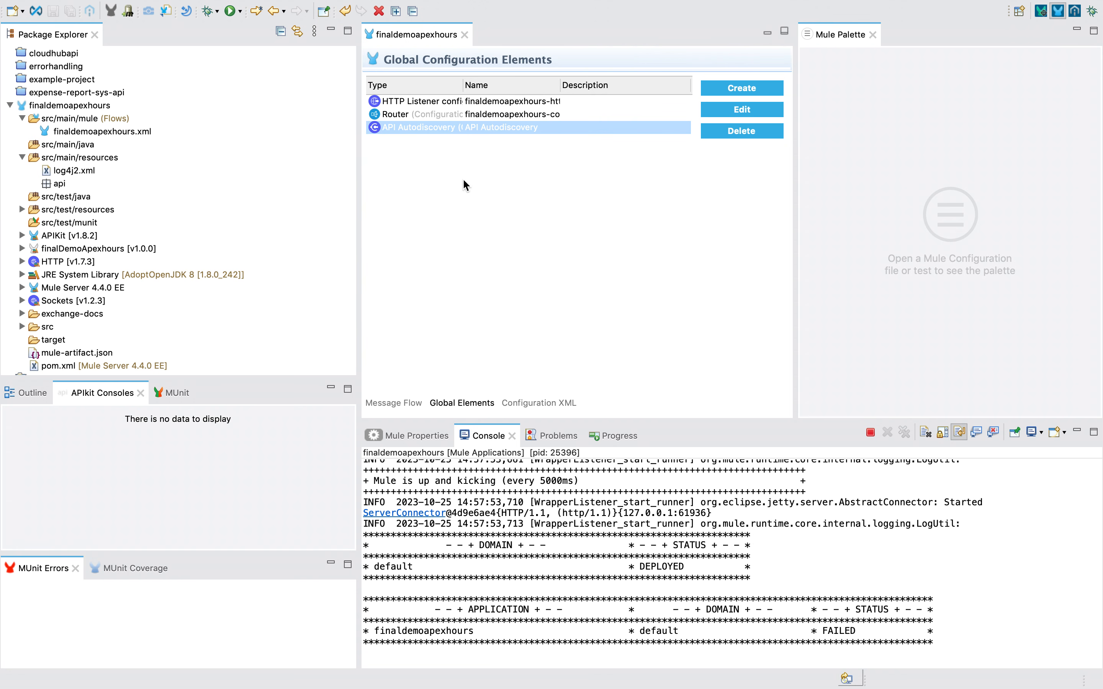
pyautogui.hotkey('ctrl', 'Left')
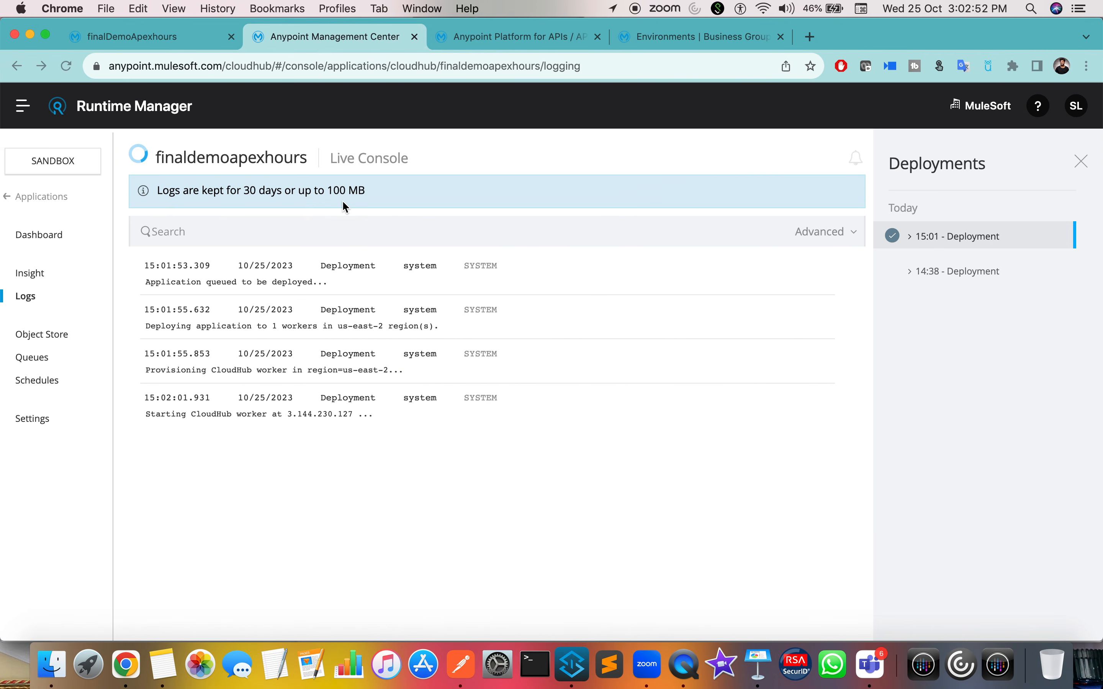
# Step: Copy the API instance ID 19064917 from the finalDemoApexhours API summary
pyautogui.click(508, 38)
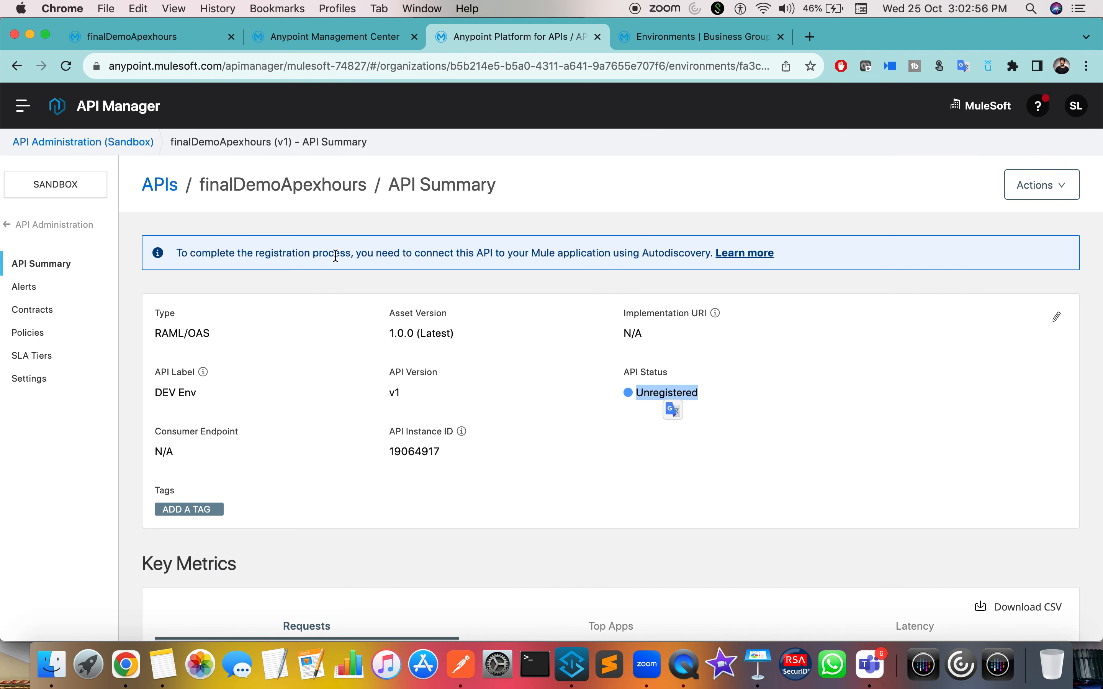
pyautogui.doubleClick(408, 452)
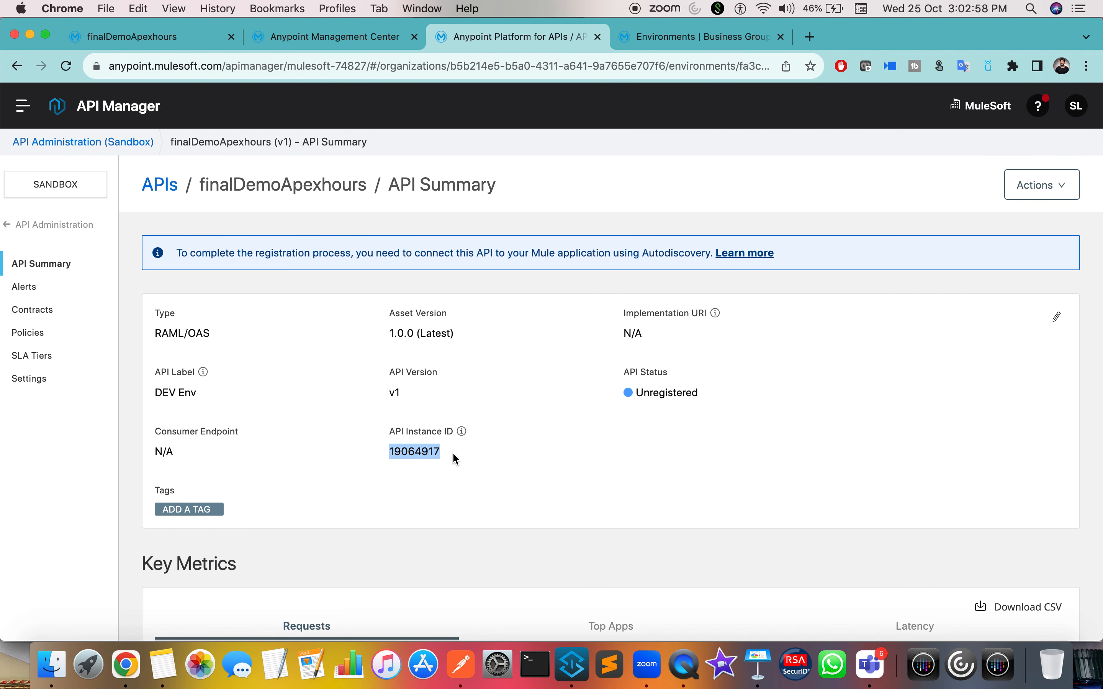
pyautogui.click(411, 452)
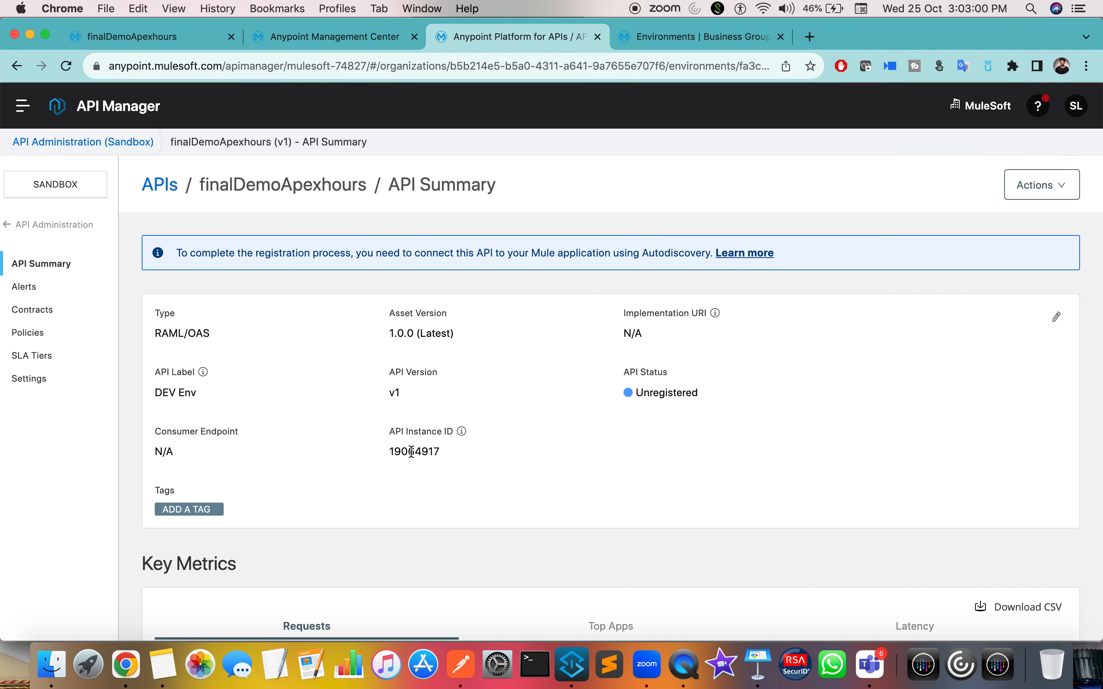
pyautogui.hotkey('ctrl', 'Right')
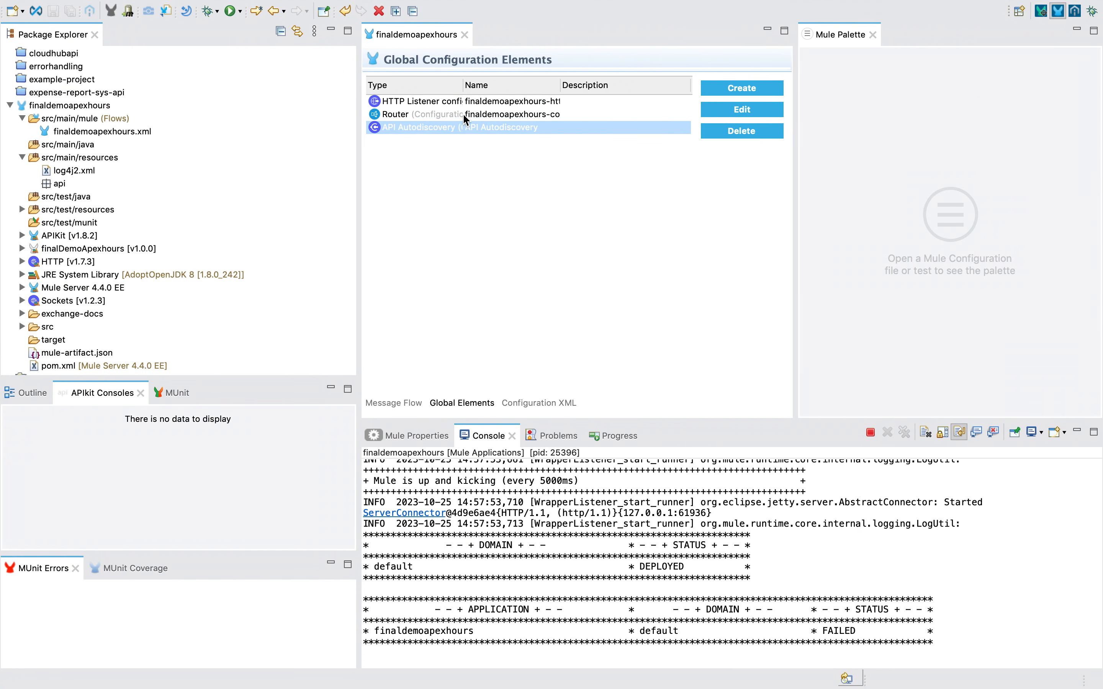
pyautogui.hotkey('ctrl', 'Left')
# Step: Return to the Runtime Manager logs and reload them to see the worker starting
pyautogui.click(311, 36)
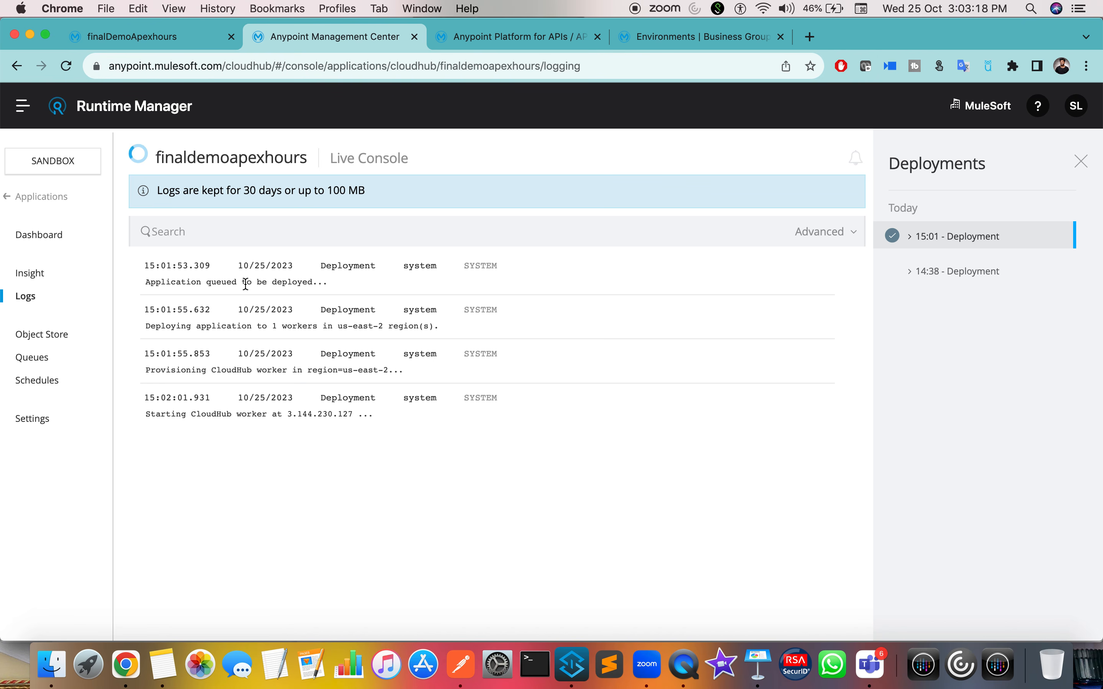
pyautogui.click(65, 68)
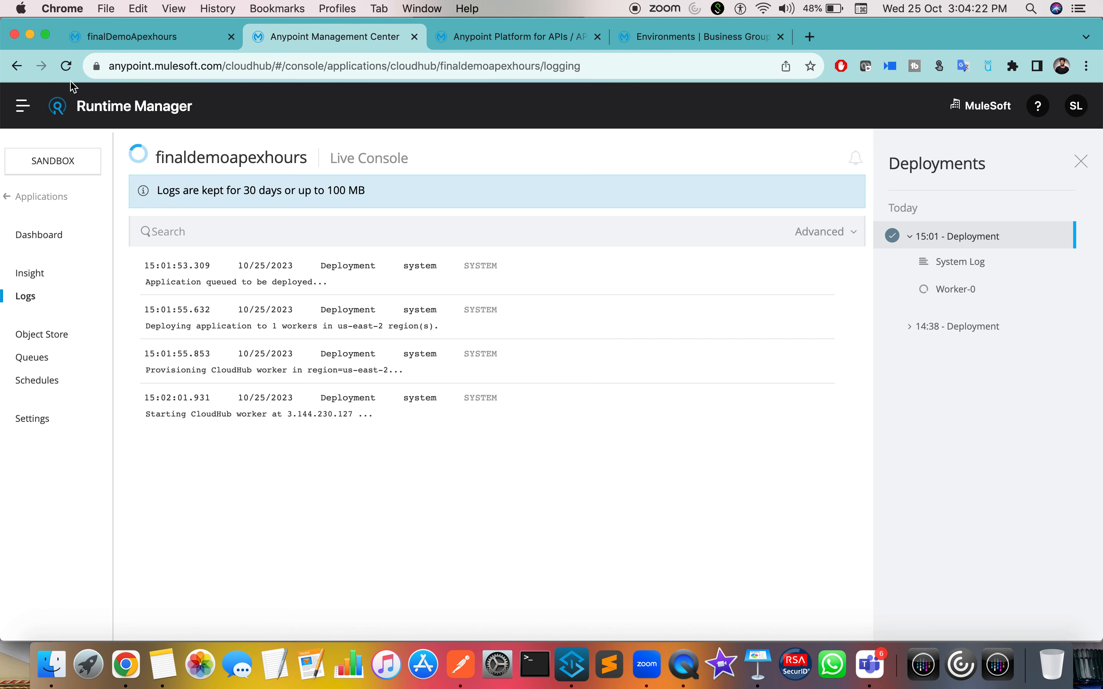
# Step: Reload the finaldemoapexhours logs twice to pick up new entries
pyautogui.click(67, 67)
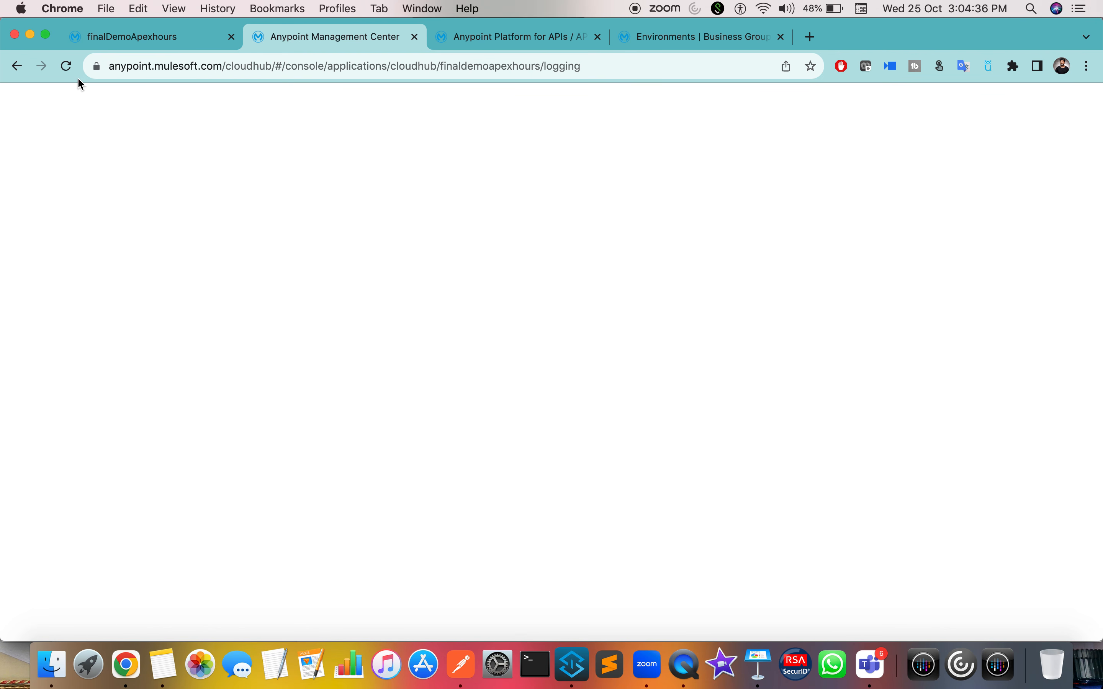
pyautogui.click(66, 66)
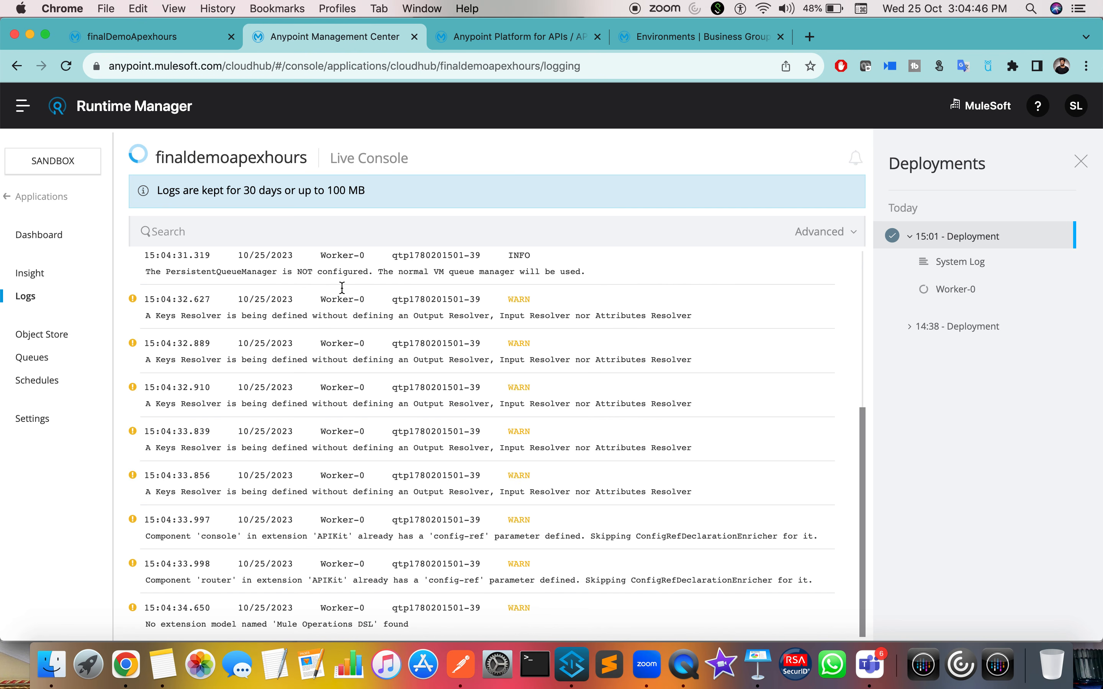
pyautogui.scroll(5, 369, 400)
pyautogui.scroll(-5, 370, 400)
# Step: Check that the API still reads Unregistered in API Manager, then reload the logs again
pyautogui.click(508, 35)
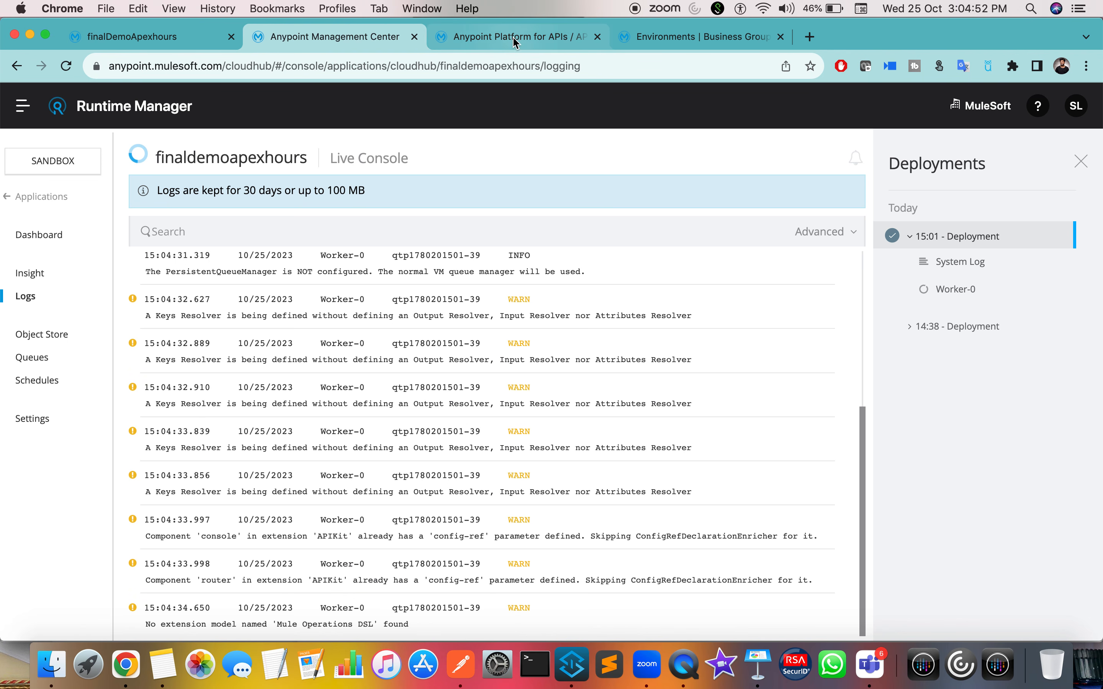
pyautogui.moveTo(650, 392); pyautogui.dragTo(704, 393)
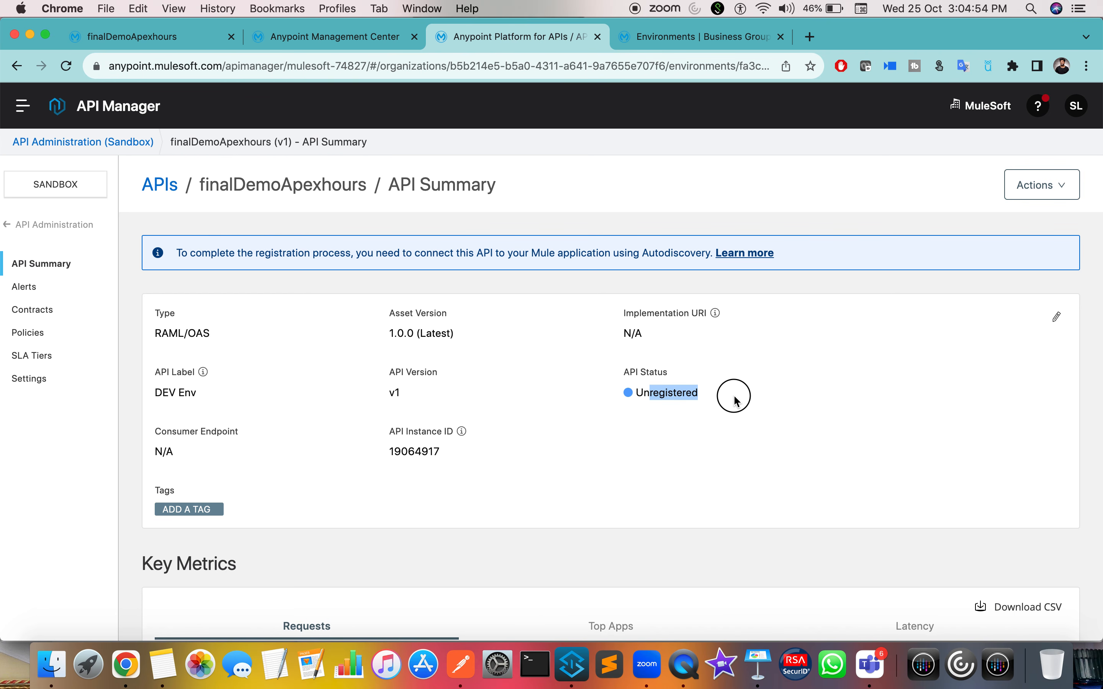
pyautogui.click(338, 33)
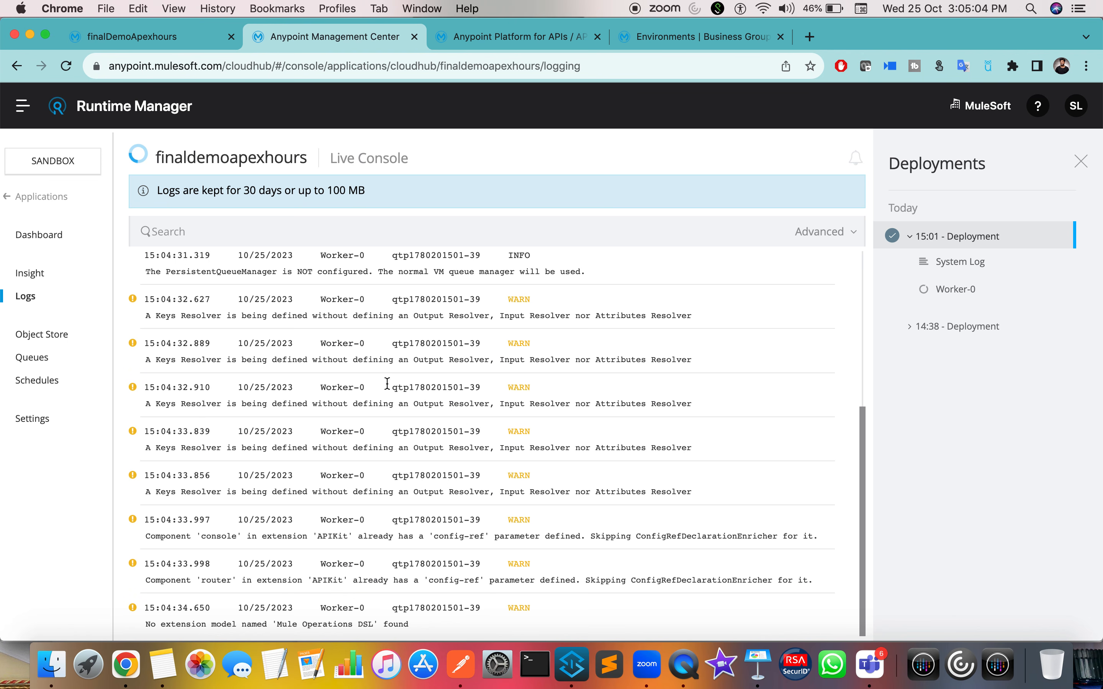
pyautogui.click(66, 67)
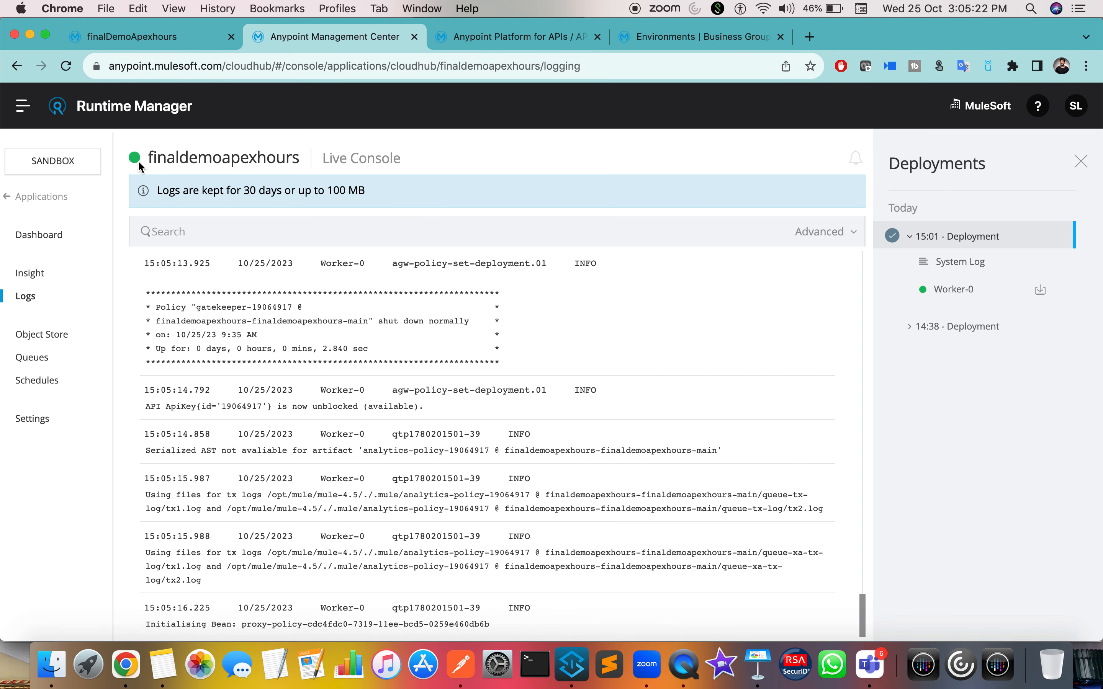
# Step: Refresh the API summary and note its status is still Unregistered
pyautogui.moveTo(149, 160); pyautogui.dragTo(197, 158)
pyautogui.click(474, 43)
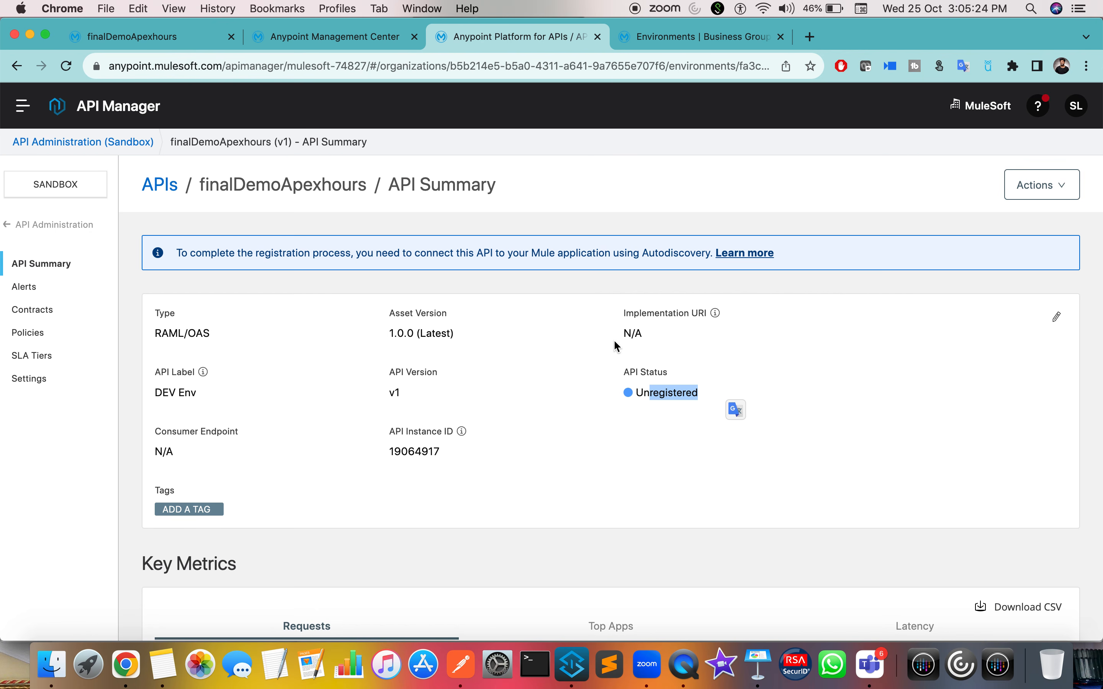
pyautogui.click(67, 66)
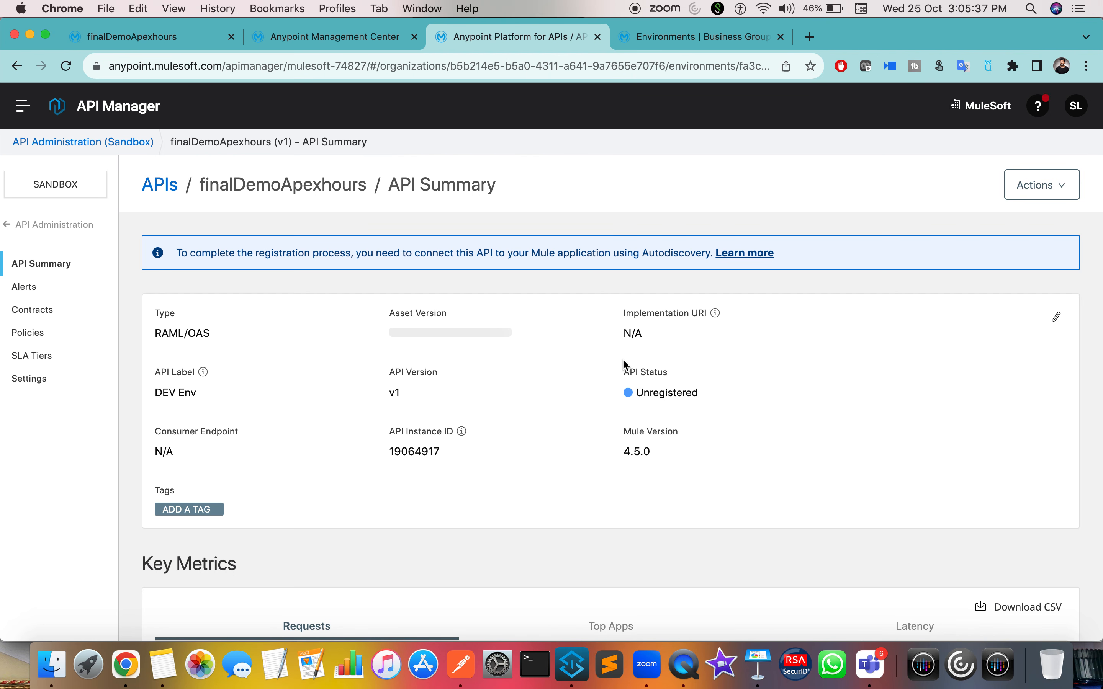
pyautogui.moveTo(644, 392); pyautogui.dragTo(694, 393)
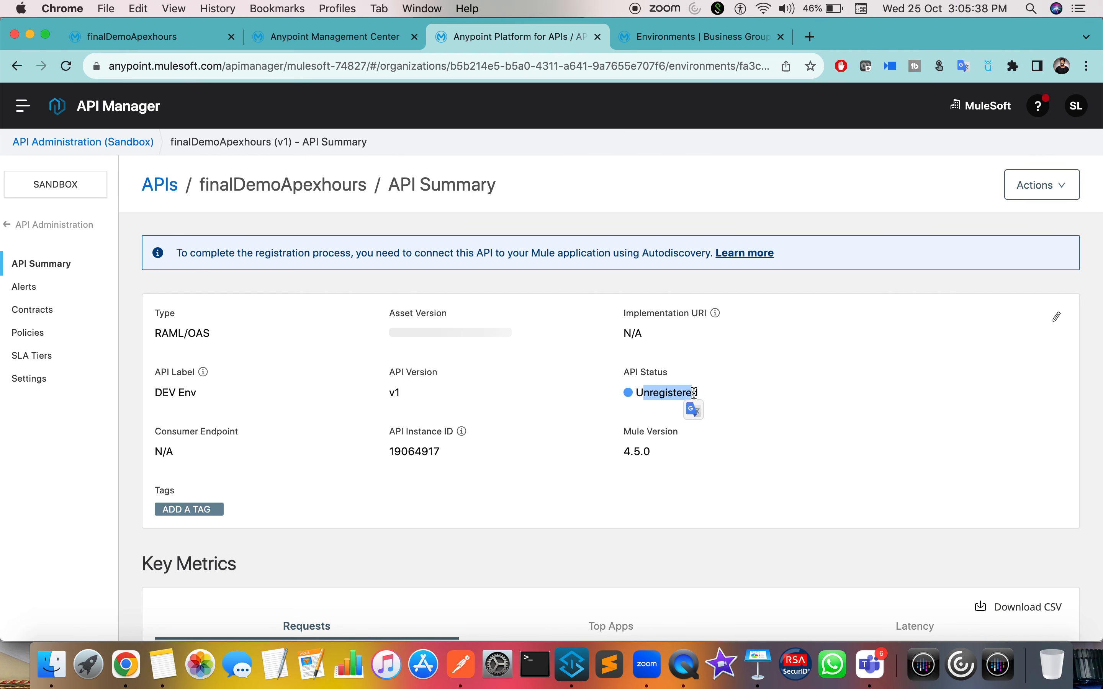
pyautogui.click(358, 37)
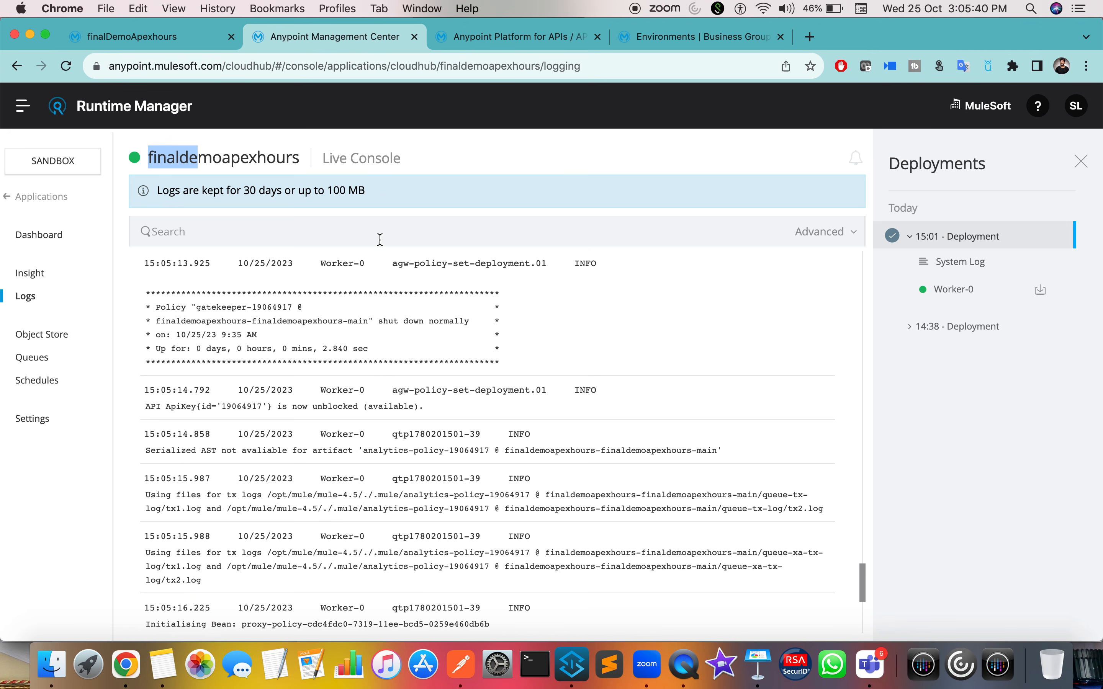
# Step: Point out the summary banner's note requiring an Autodiscovery connection
pyautogui.click(509, 37)
pyautogui.click(268, 255)
pyautogui.moveTo(312, 255); pyautogui.dragTo(722, 256)
pyautogui.click(633, 256)
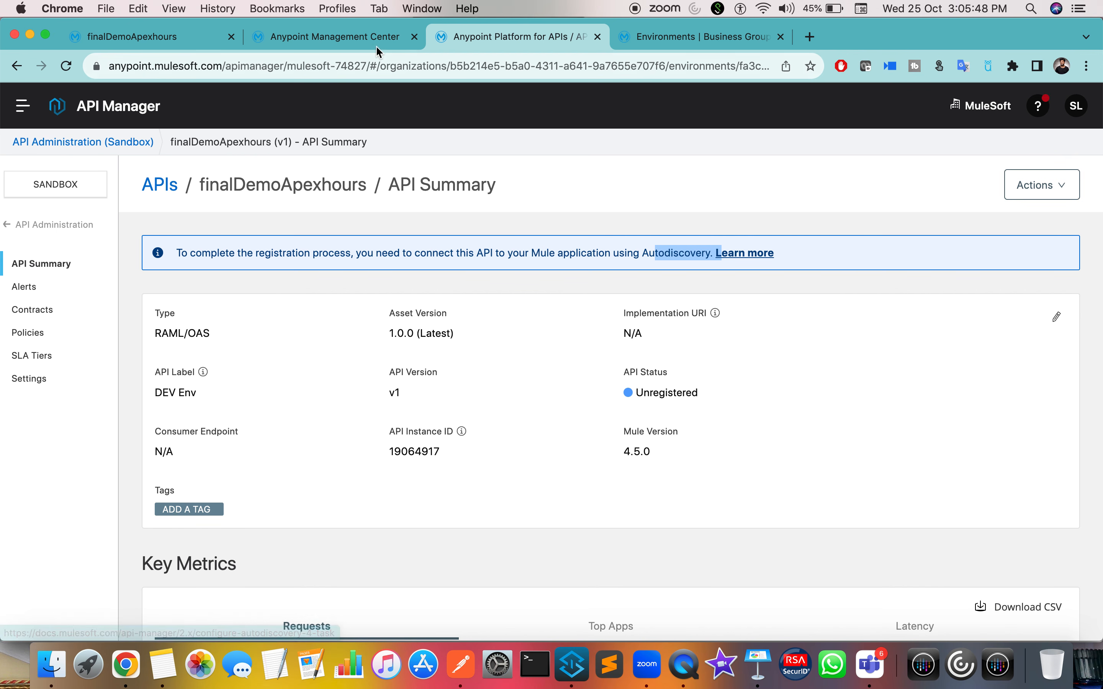
# Step: Search the application's live log for 'blocked'
pyautogui.click(381, 46)
pyautogui.scroll(5, 379, 445)
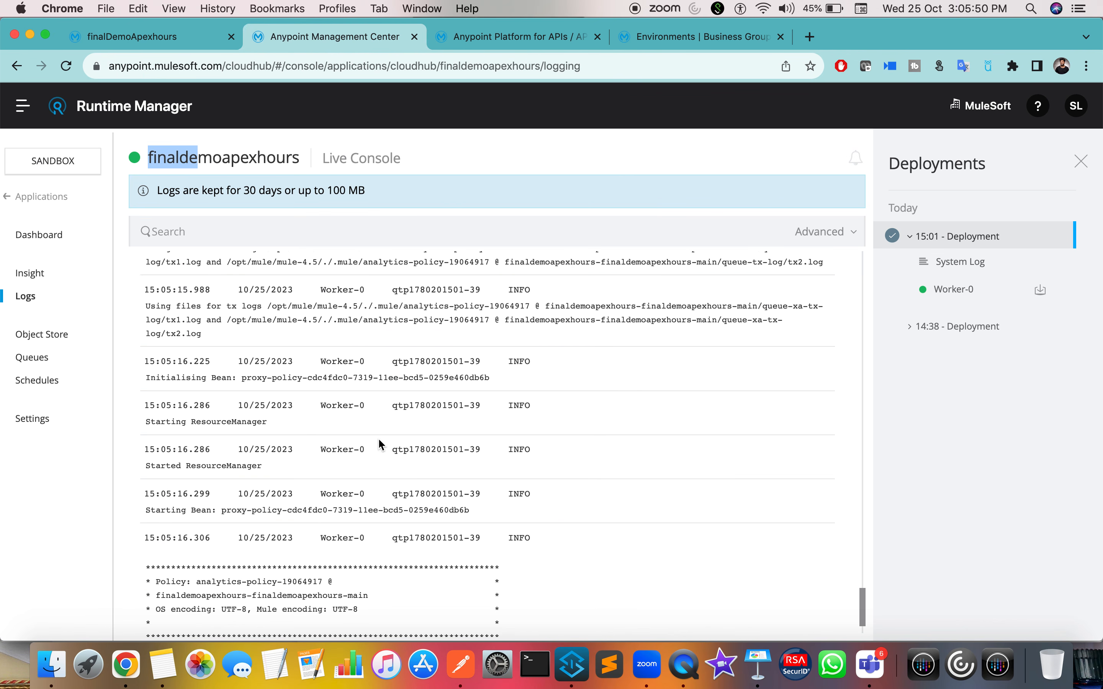
pyautogui.scroll(-3, 381, 445)
pyautogui.scroll(15, 381, 445)
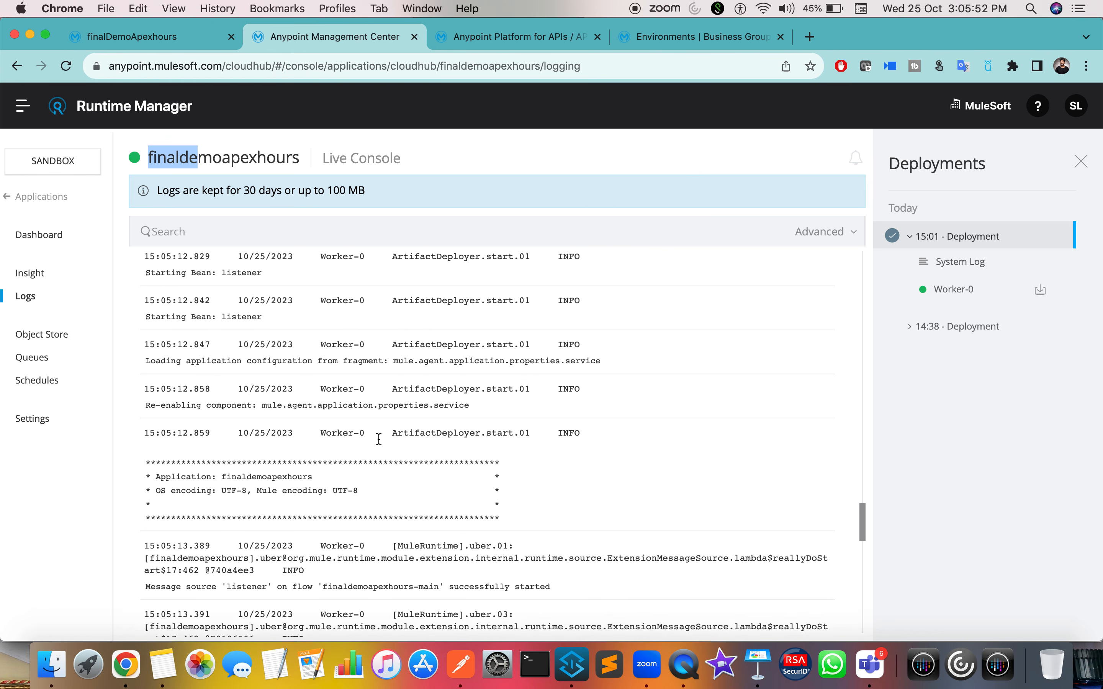
pyautogui.scroll(1, 381, 444)
pyautogui.press('super+f')
pyautogui.write('blocked')
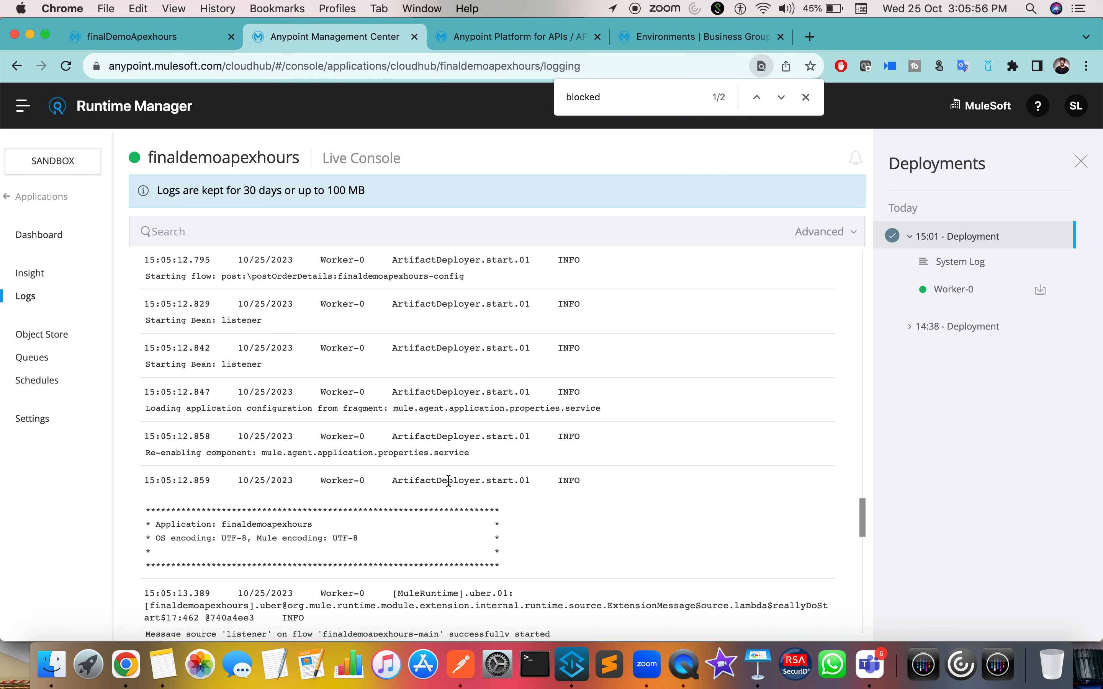
pyautogui.scroll(-18, 448, 481)
pyautogui.scroll(12, 449, 481)
pyautogui.scroll(-7, 448, 481)
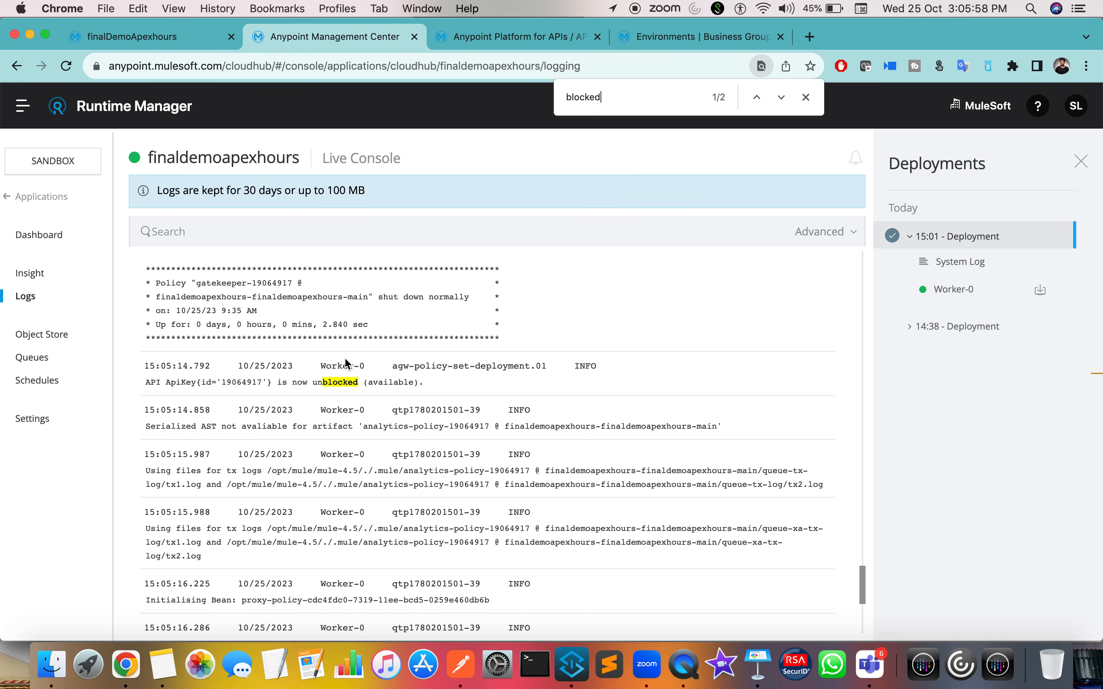
# Step: Highlight the log line reporting API 19064917 unblocked, then revisit the Unregistered API status
pyautogui.moveTo(281, 383); pyautogui.dragTo(342, 383)
pyautogui.click(182, 382)
pyautogui.moveTo(140, 382); pyautogui.dragTo(309, 384)
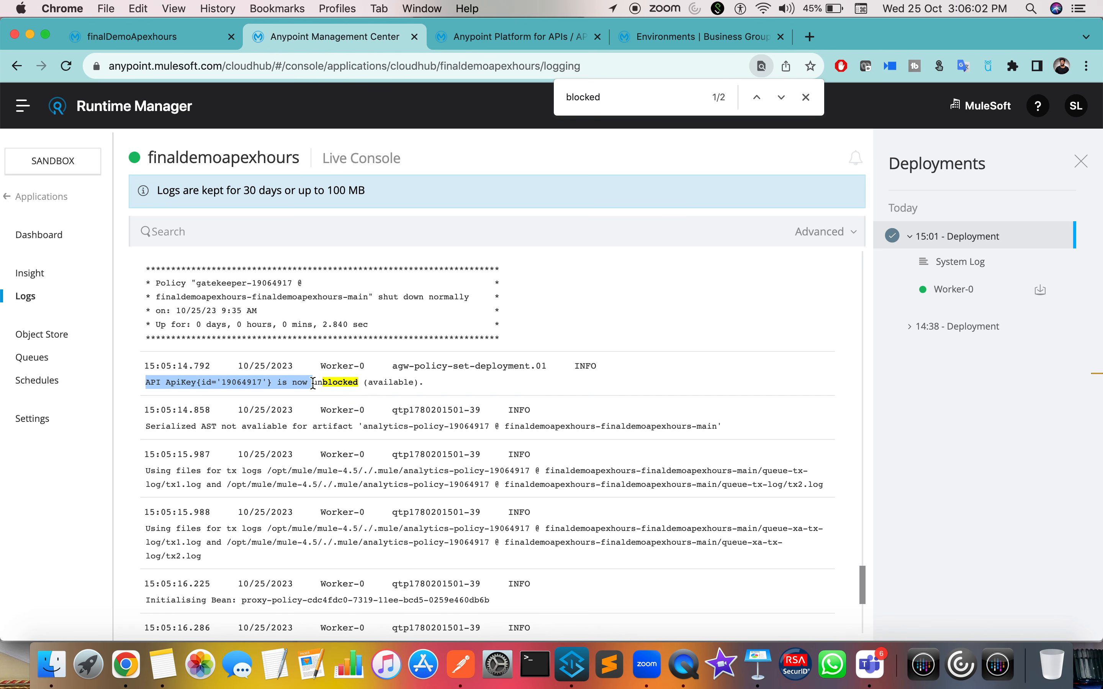
pyautogui.click(348, 383)
pyautogui.moveTo(431, 382); pyautogui.dragTo(153, 384)
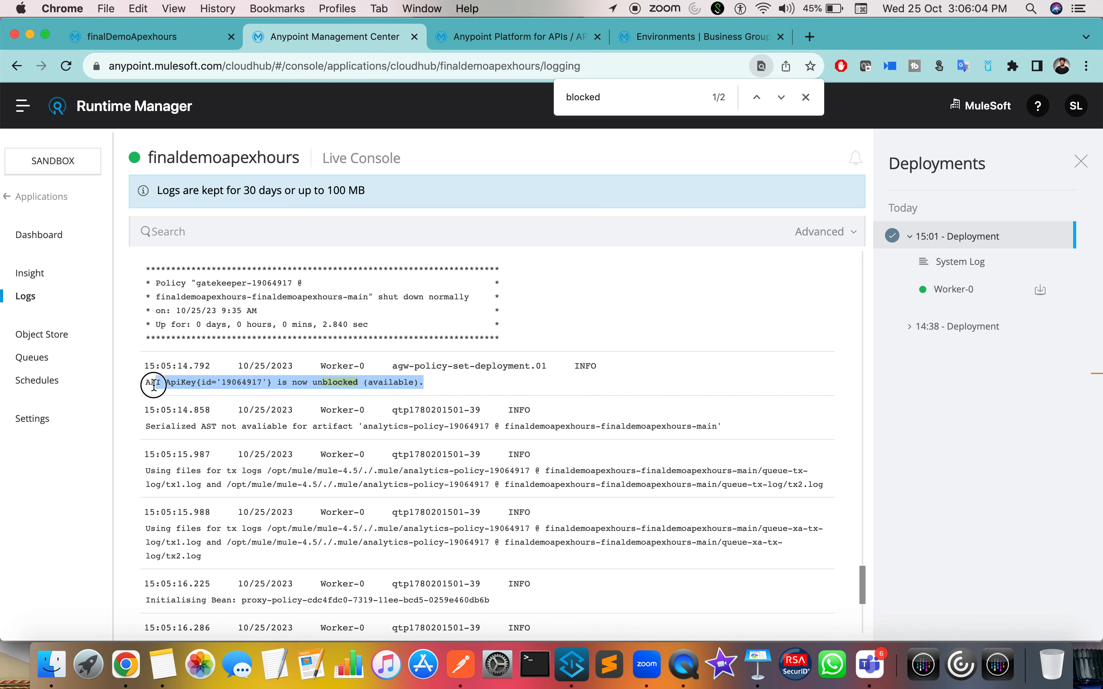
pyautogui.doubleClick(242, 383)
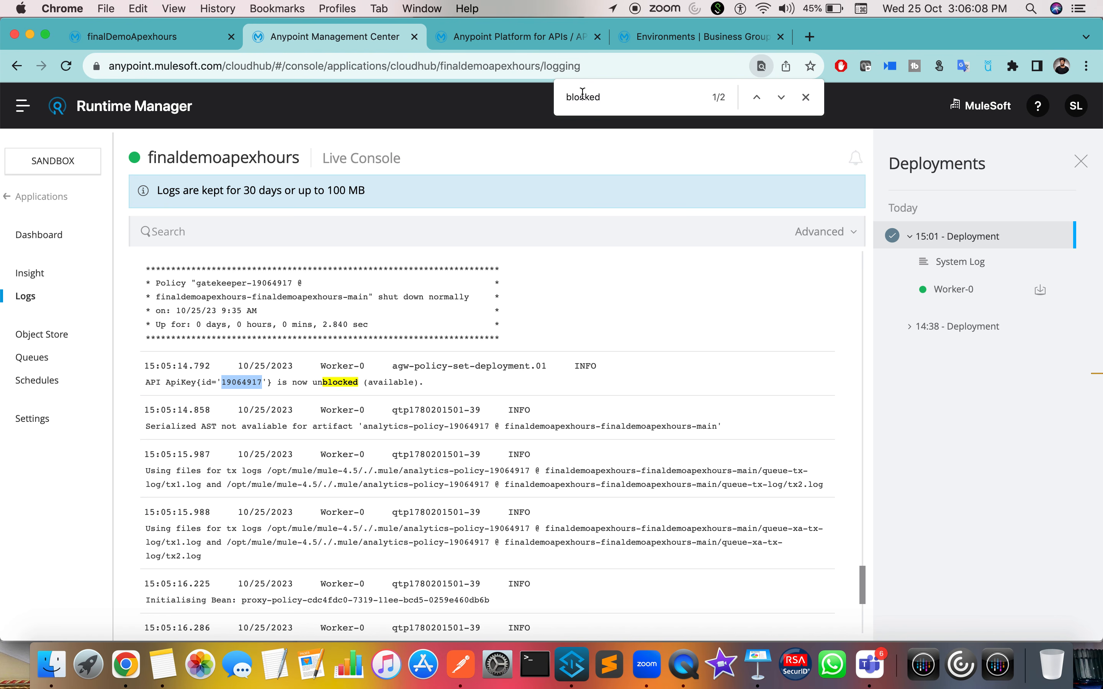
pyautogui.click(552, 40)
pyautogui.moveTo(692, 393); pyautogui.dragTo(667, 395)
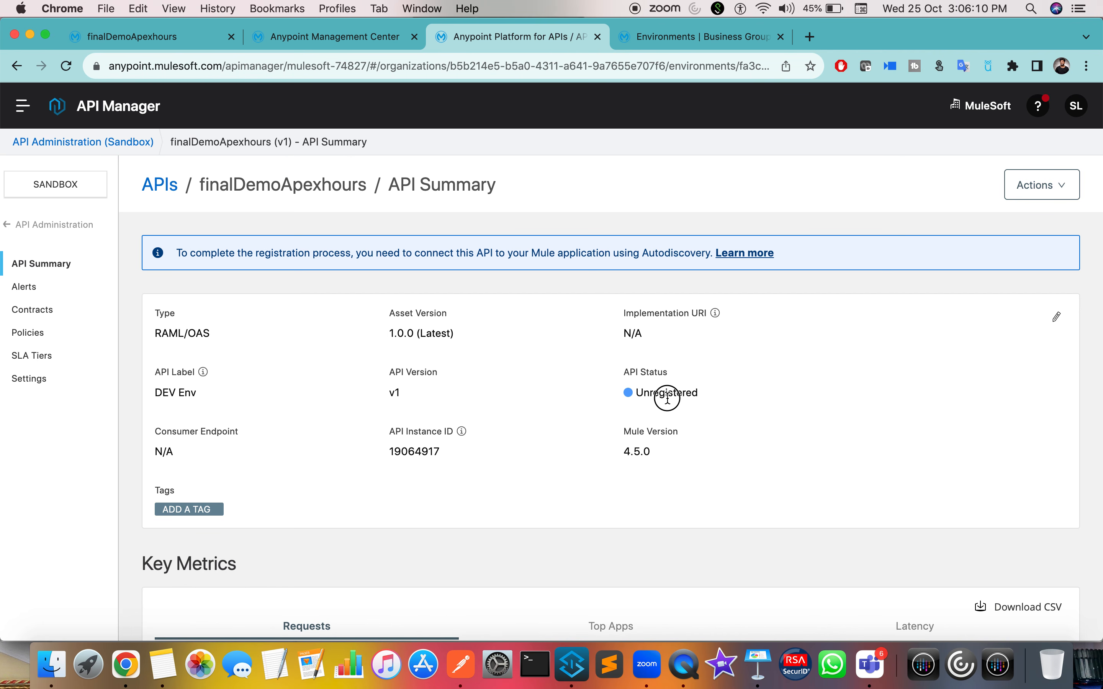
# Step: Refresh the API summary and highlight its API Status now showing Active
pyautogui.click(66, 67)
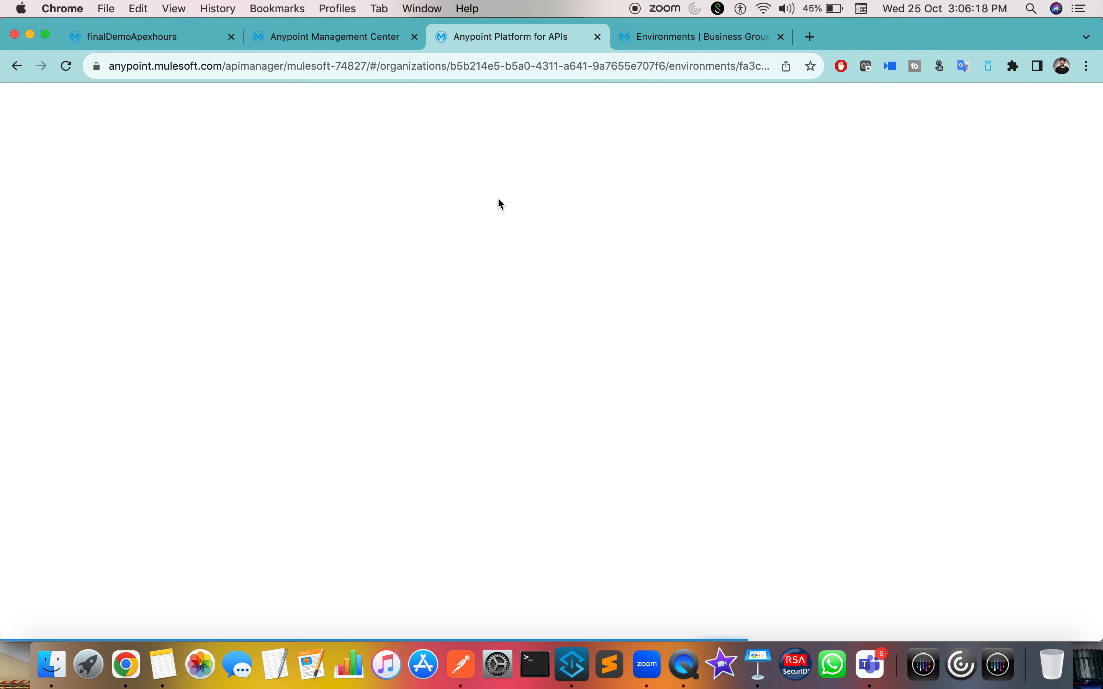
pyautogui.click(376, 41)
pyautogui.tripleClick(447, 382)
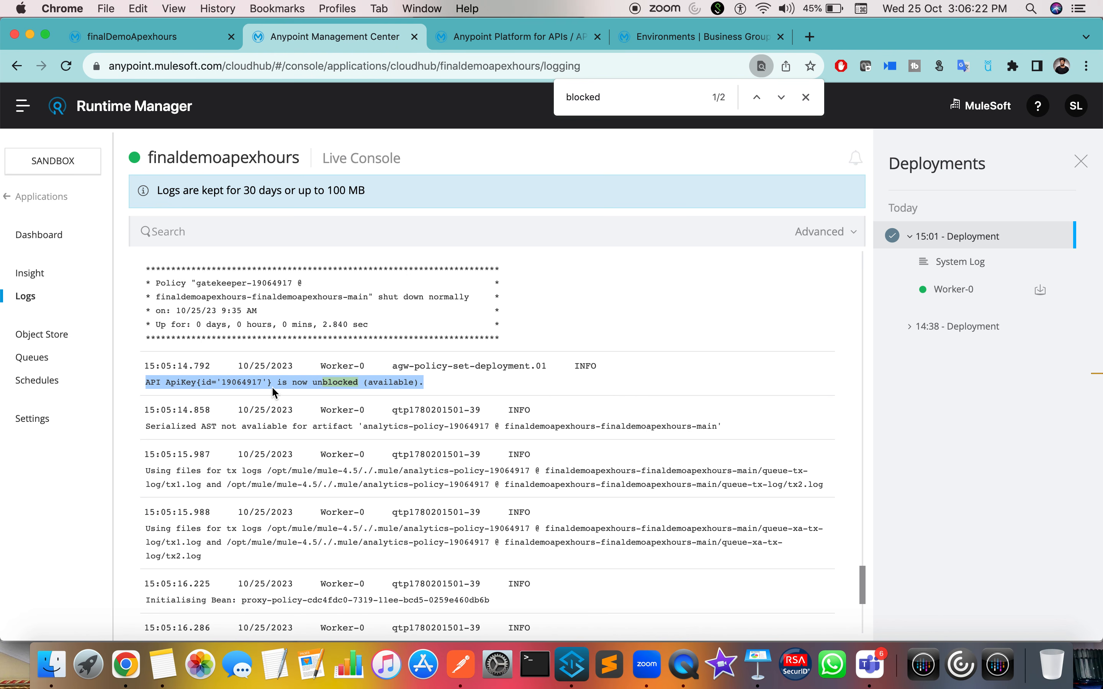
pyautogui.click(527, 38)
pyautogui.moveTo(637, 334); pyautogui.dragTo(664, 336)
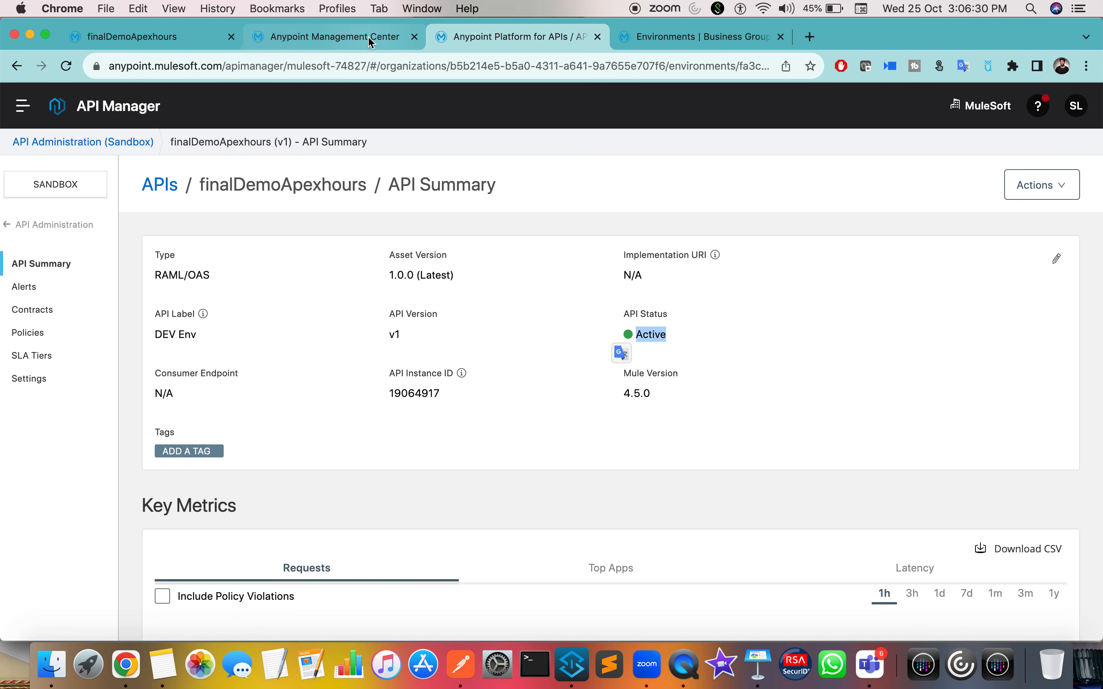
# Step: Highlight the API 19064917 unblocked log line again and return to the summary
pyautogui.click(327, 36)
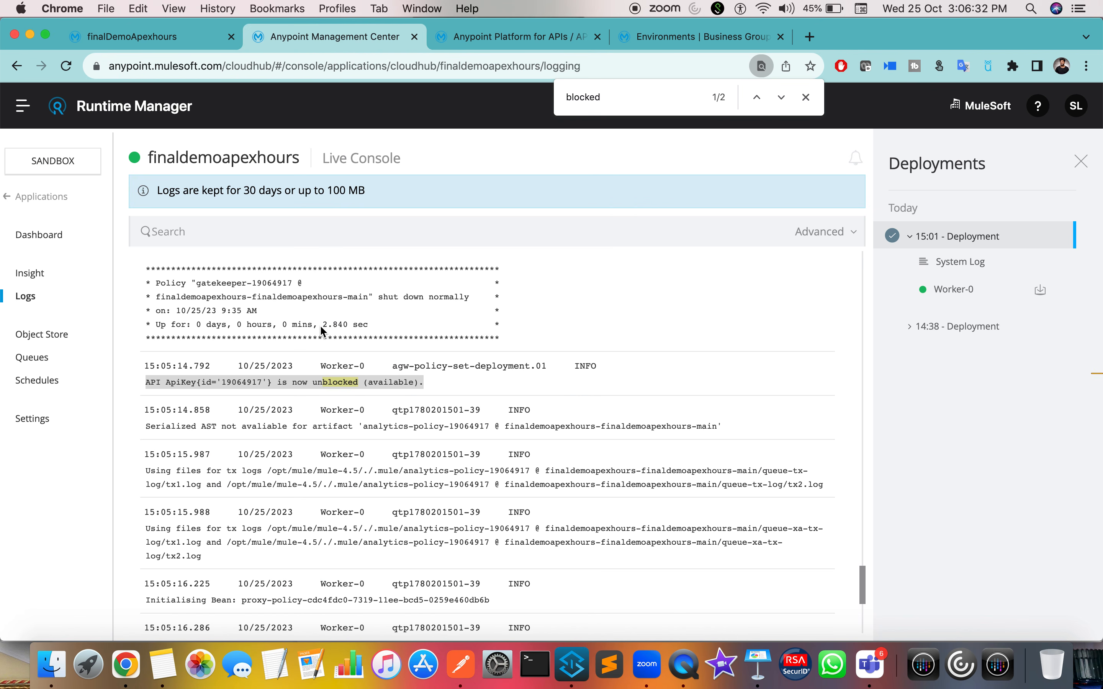
pyautogui.tripleClick(241, 381)
pyautogui.doubleClick(241, 381)
pyautogui.click(536, 36)
# Step: Resend the PUT postOrderDetails request in Postman, get 200 OK with status 'updated', and return to Chrome
pyautogui.click(669, 339)
pyautogui.hotkey('ctrl', 'Right')
pyautogui.hotkey('ctrl', 'Right')
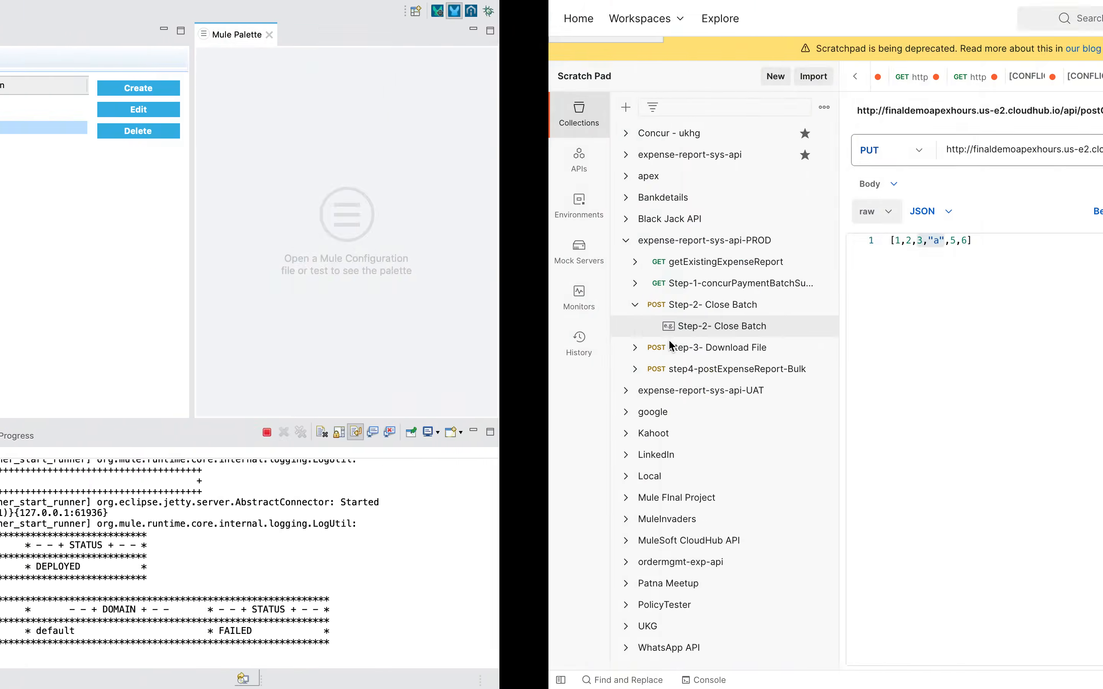
pyautogui.click(1000, 164)
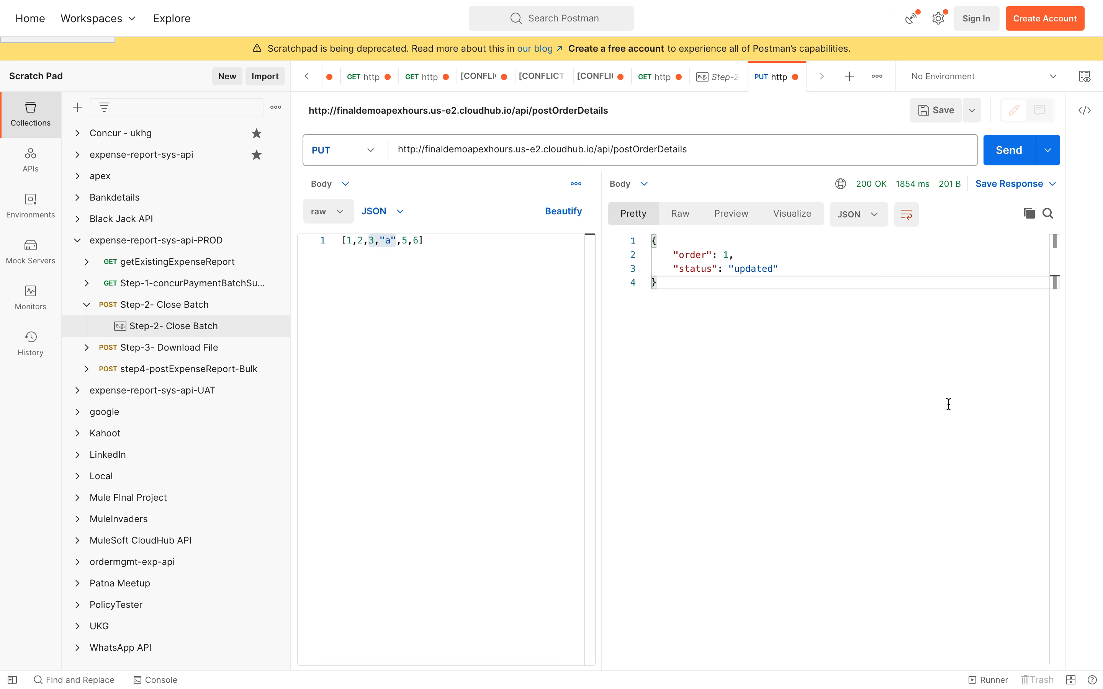
pyautogui.hotkey('ctrl', 'a')
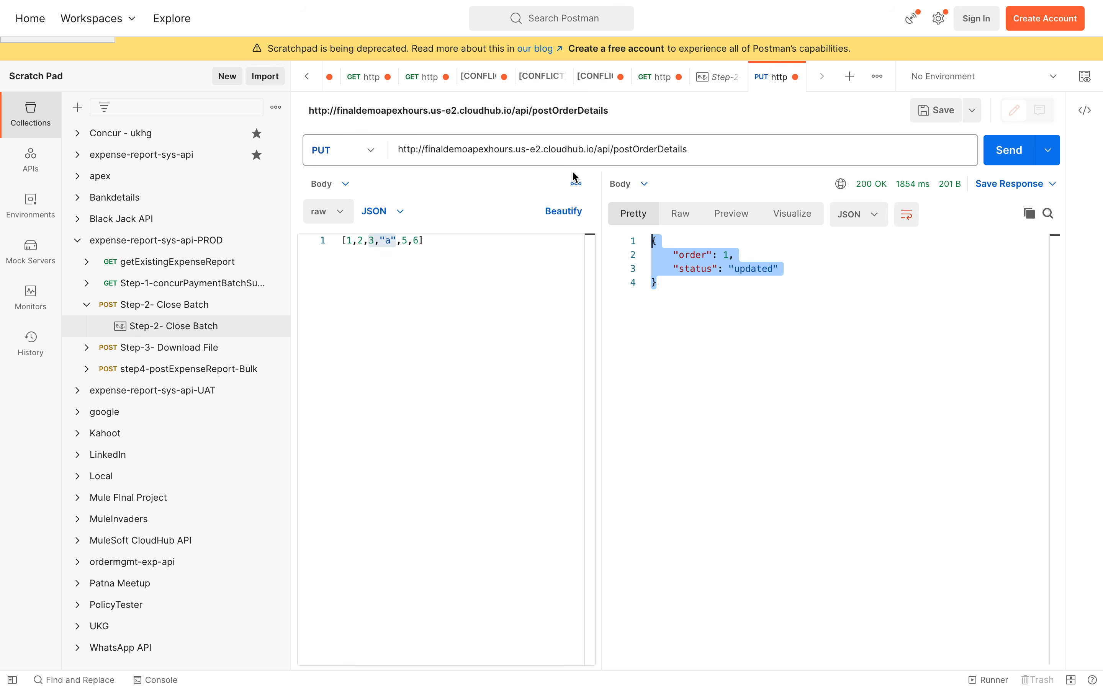
pyautogui.hotkey('ctrl', 'Left')
pyautogui.hotkey('ctrl', 'Left')
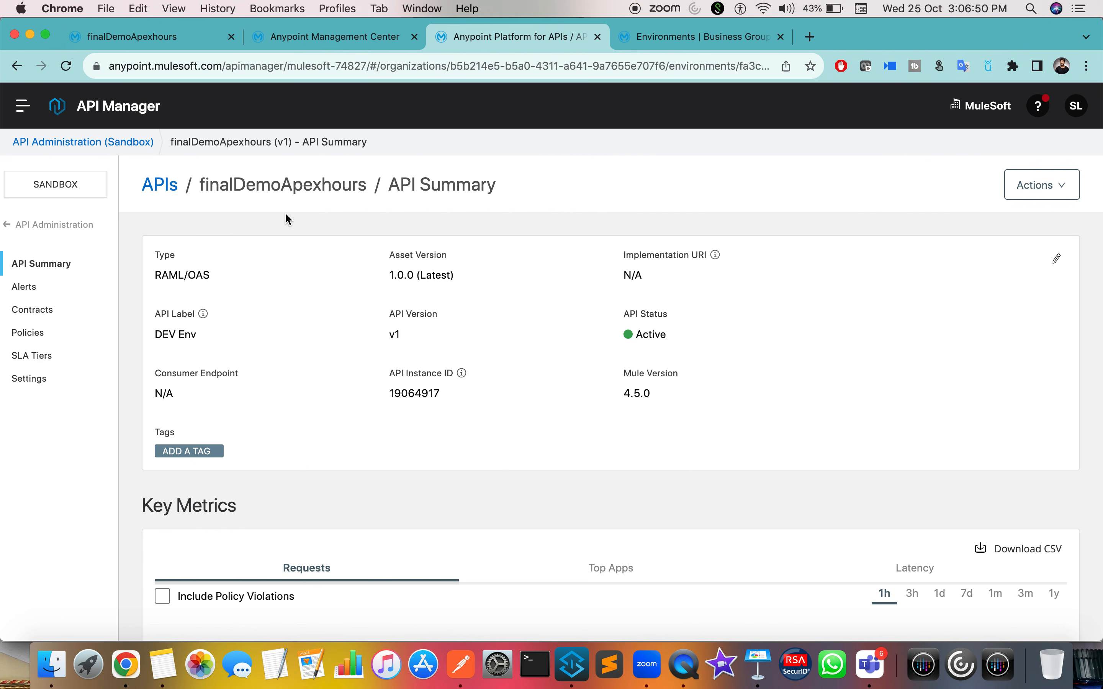
# Step: From API instance 19064917's policies page, pick the Basic Authentication - Simple policy via a 'basic' search
pyautogui.doubleClick(415, 394)
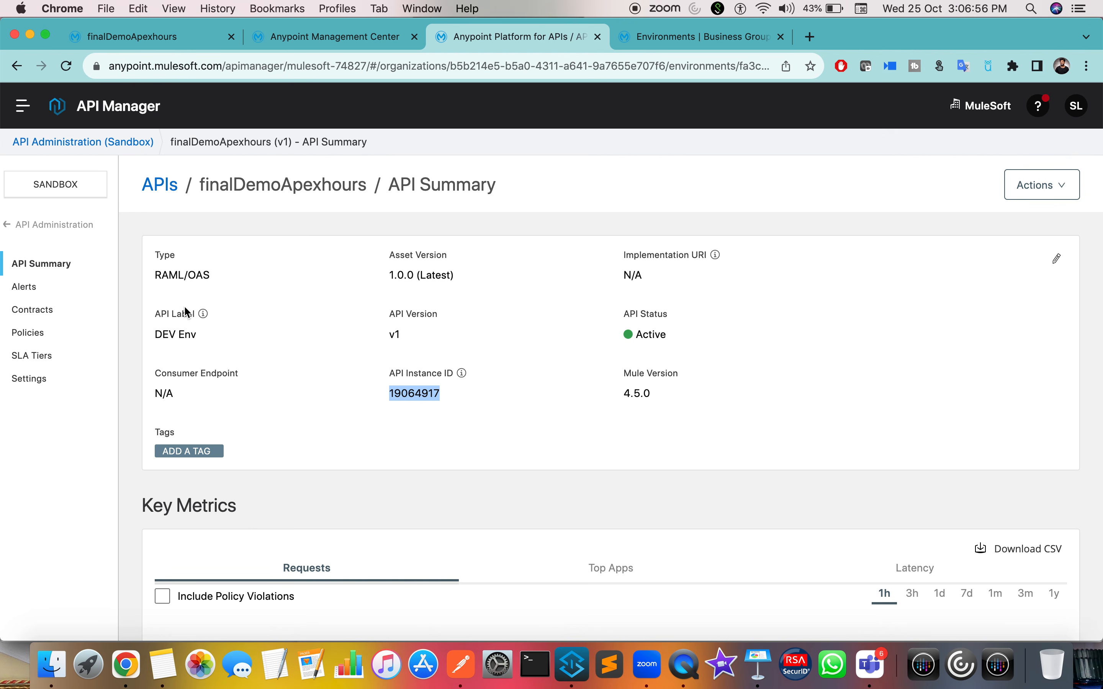
pyautogui.click(33, 333)
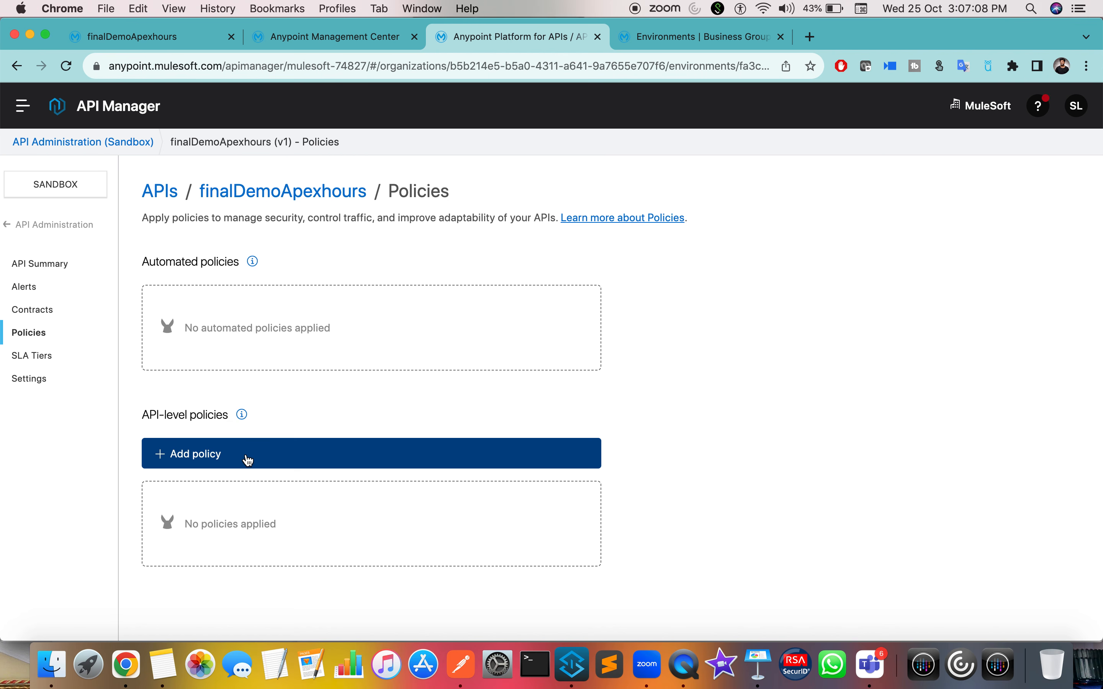
pyautogui.click(494, 455)
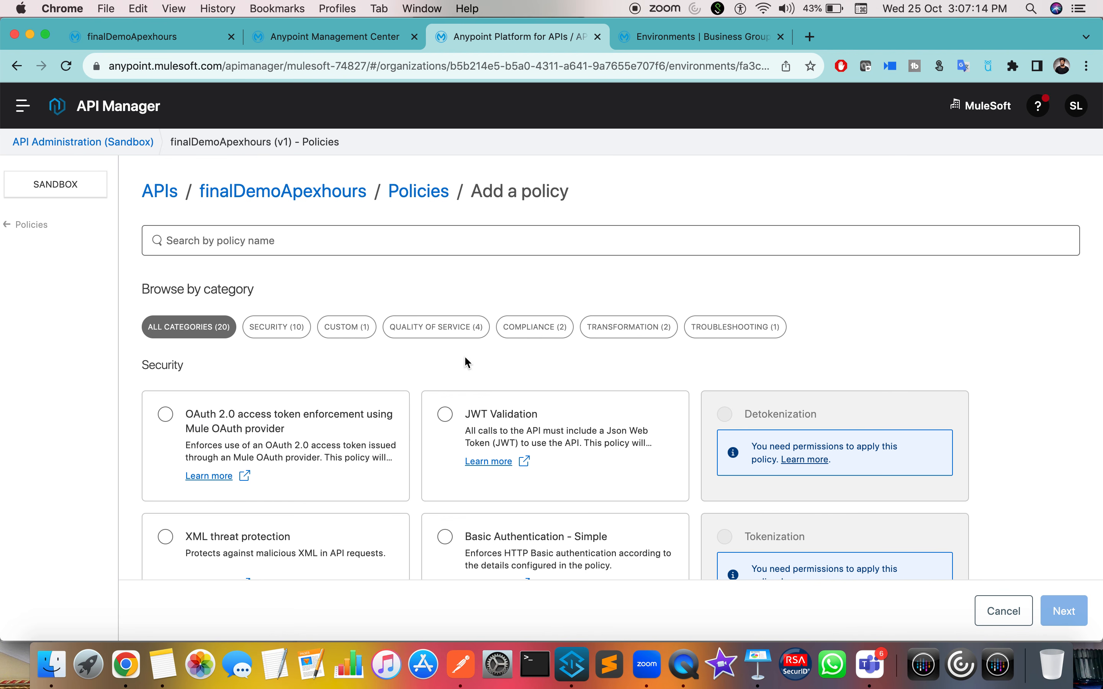
pyautogui.click(355, 244)
pyautogui.write('basic')
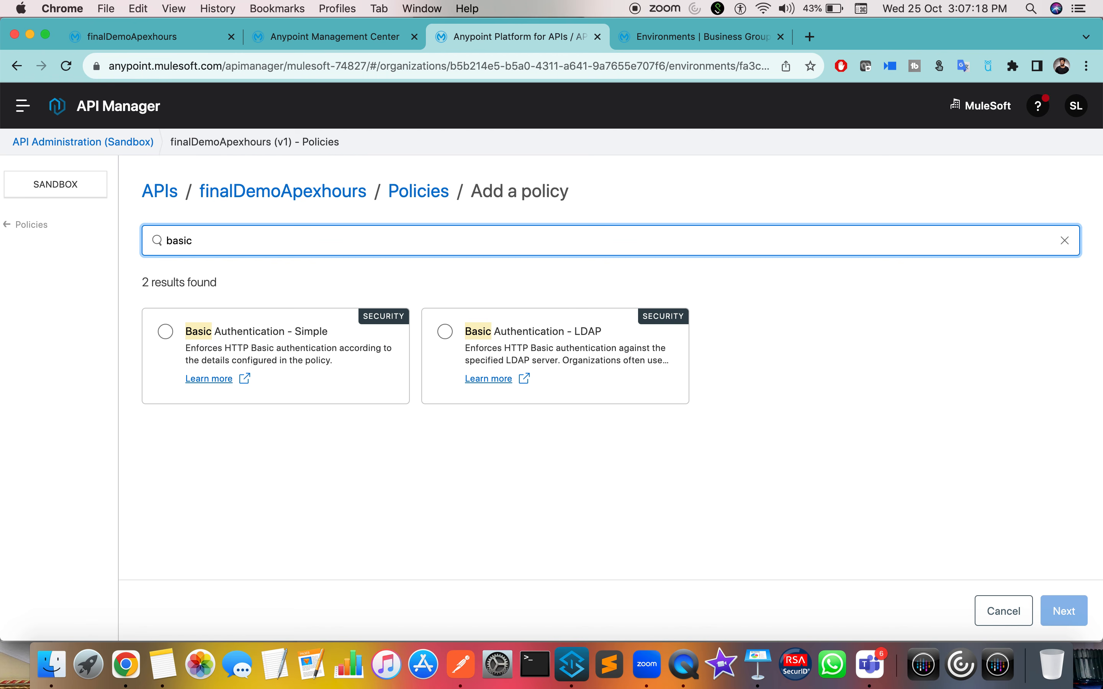
pyautogui.click(166, 332)
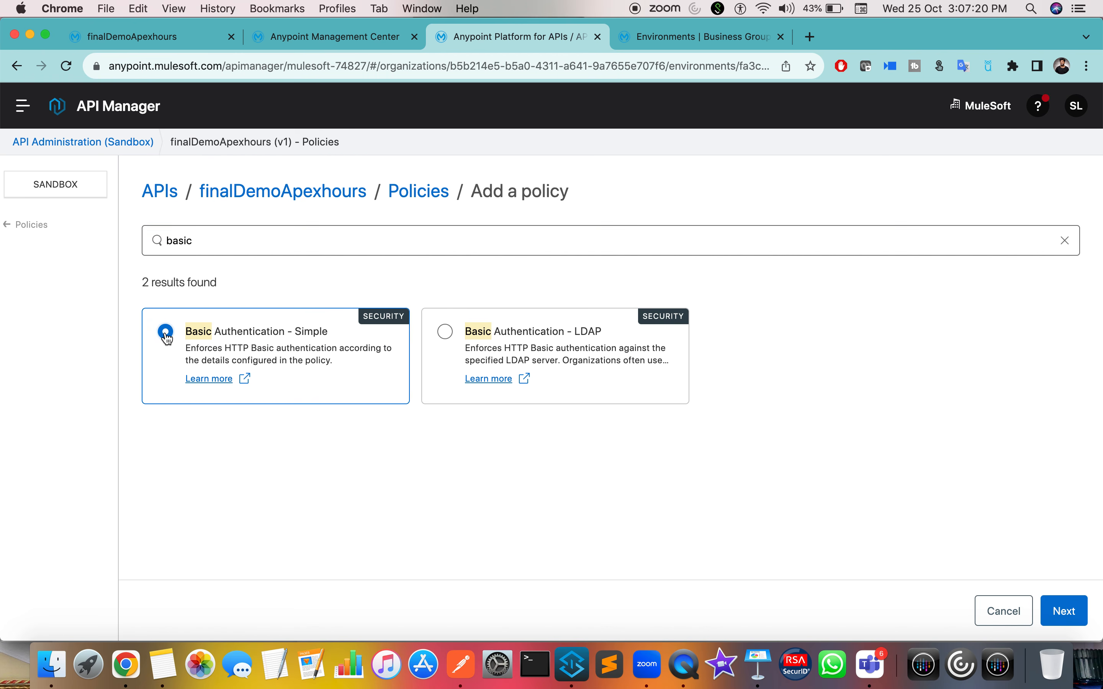
pyautogui.click(1067, 611)
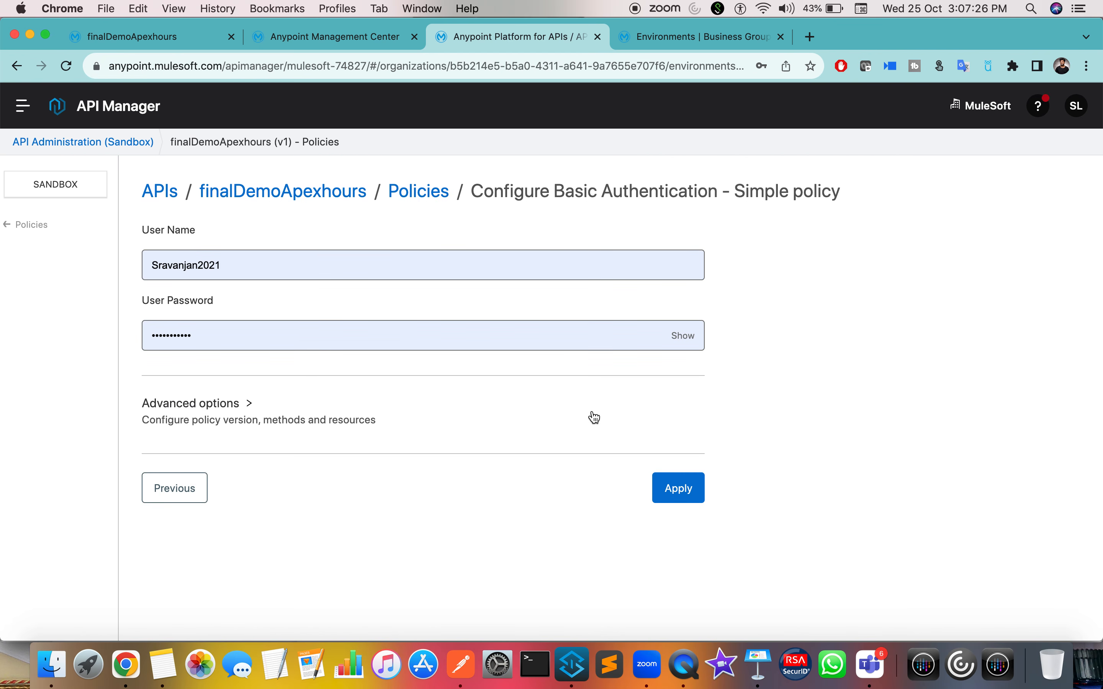
# Step: Enter a new user name and password for the Basic Authentication policy
pyautogui.click(270, 273)
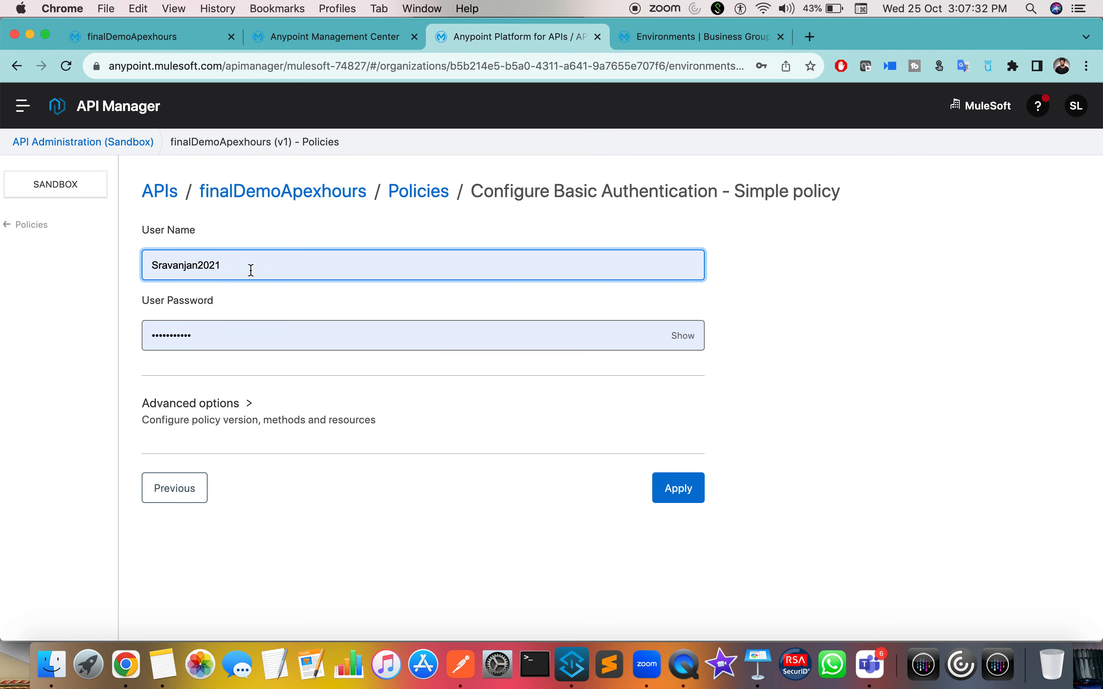
pyautogui.click(222, 409)
pyautogui.click(209, 271)
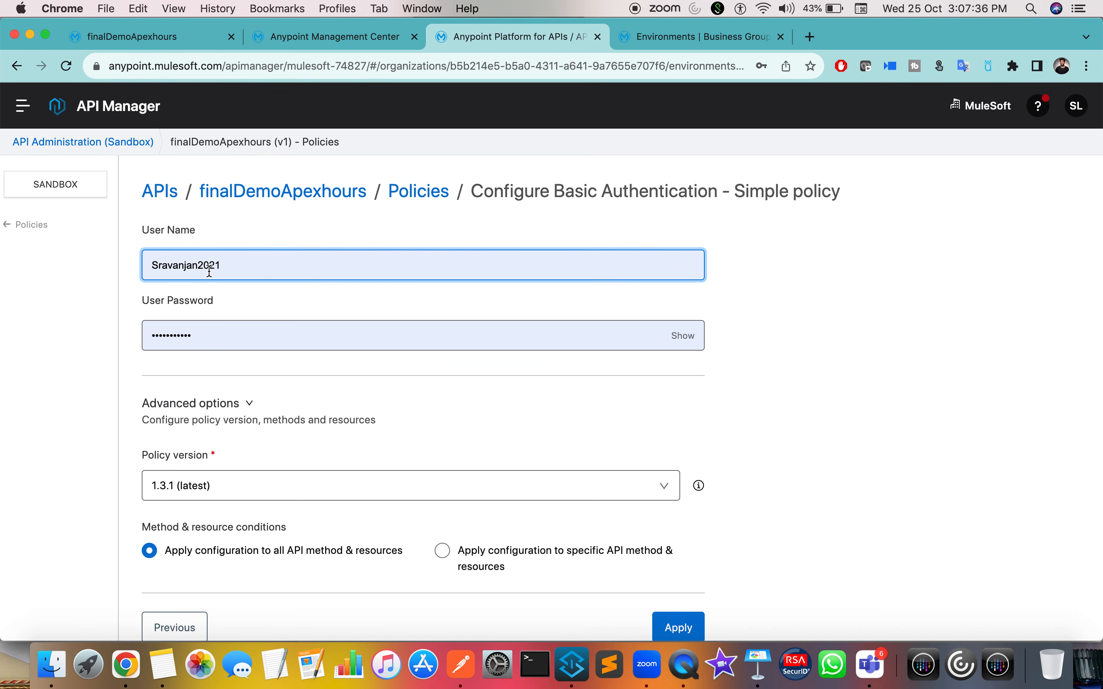
pyautogui.write('snd')
pyautogui.press('BackSpace')
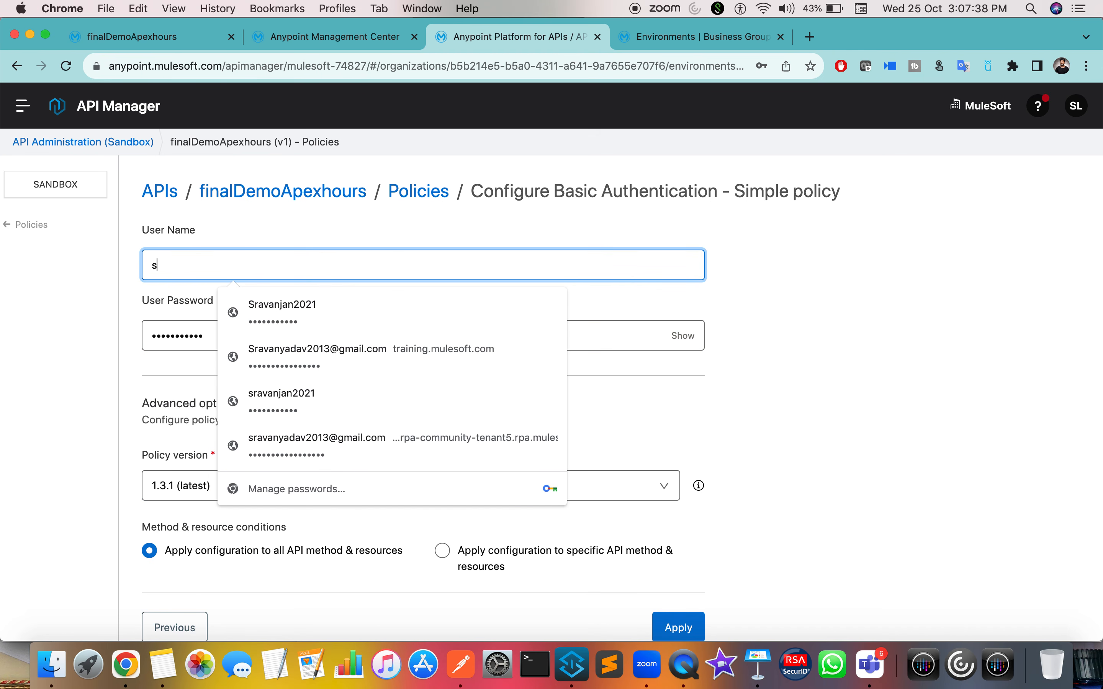
pyautogui.write('rava')
pyautogui.press('super+a')
pyautogui.write('us')
pyautogui.press('BackSpace')
pyautogui.write('r')
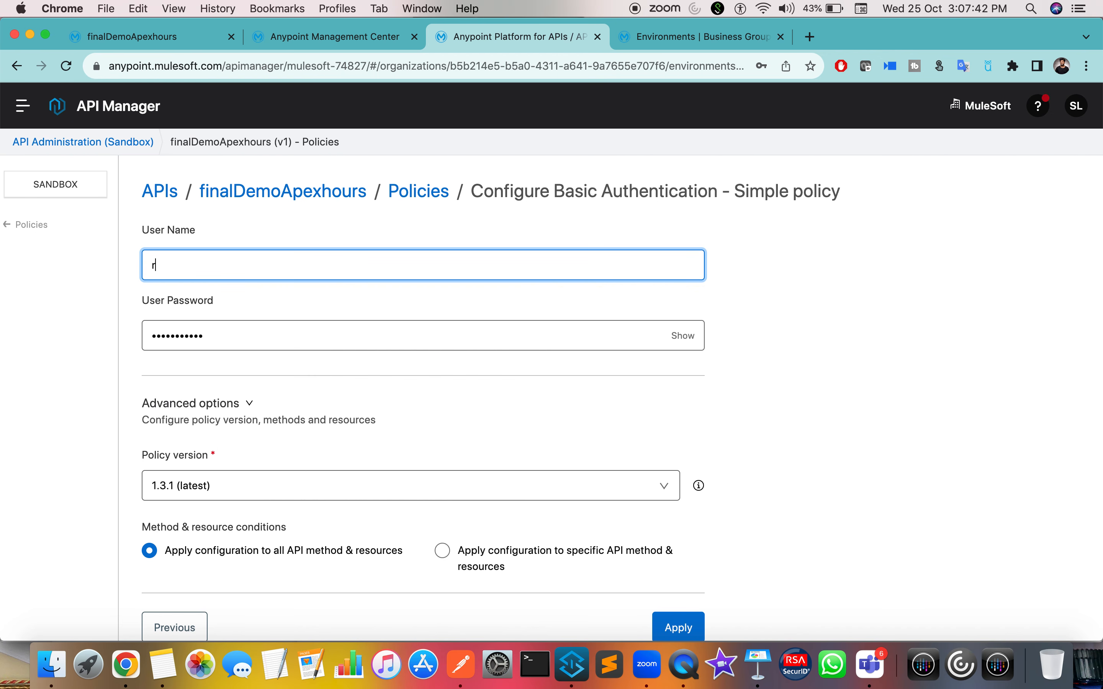
pyautogui.press('Tab')
pyautogui.write('r')
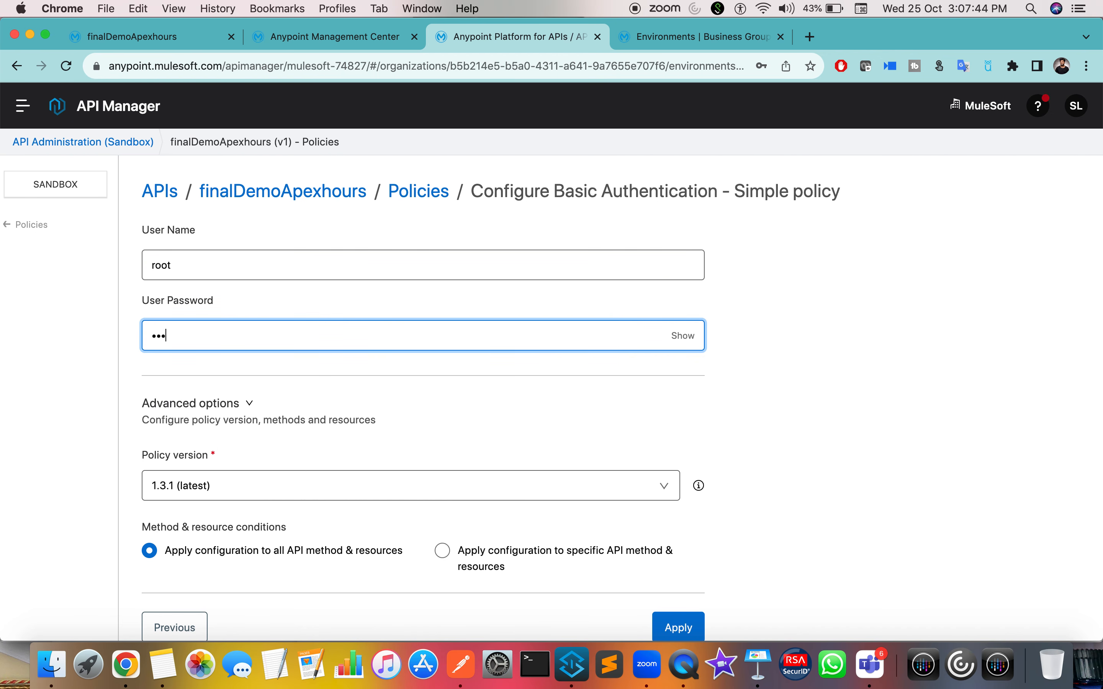
pyautogui.write('234567')
# Step: Reveal and complete the password, then apply the policy to the API
pyautogui.click(688, 341)
pyautogui.click(359, 335)
pyautogui.write('8')
pyautogui.click(839, 479)
pyautogui.scroll(-1, 839, 481)
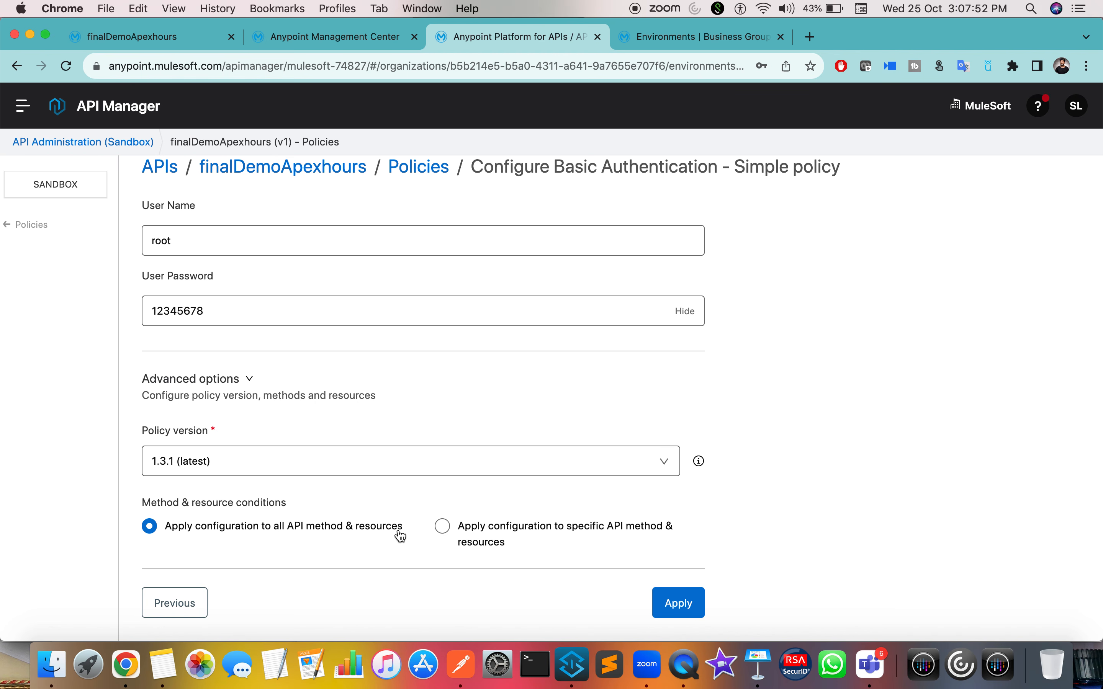
pyautogui.click(691, 614)
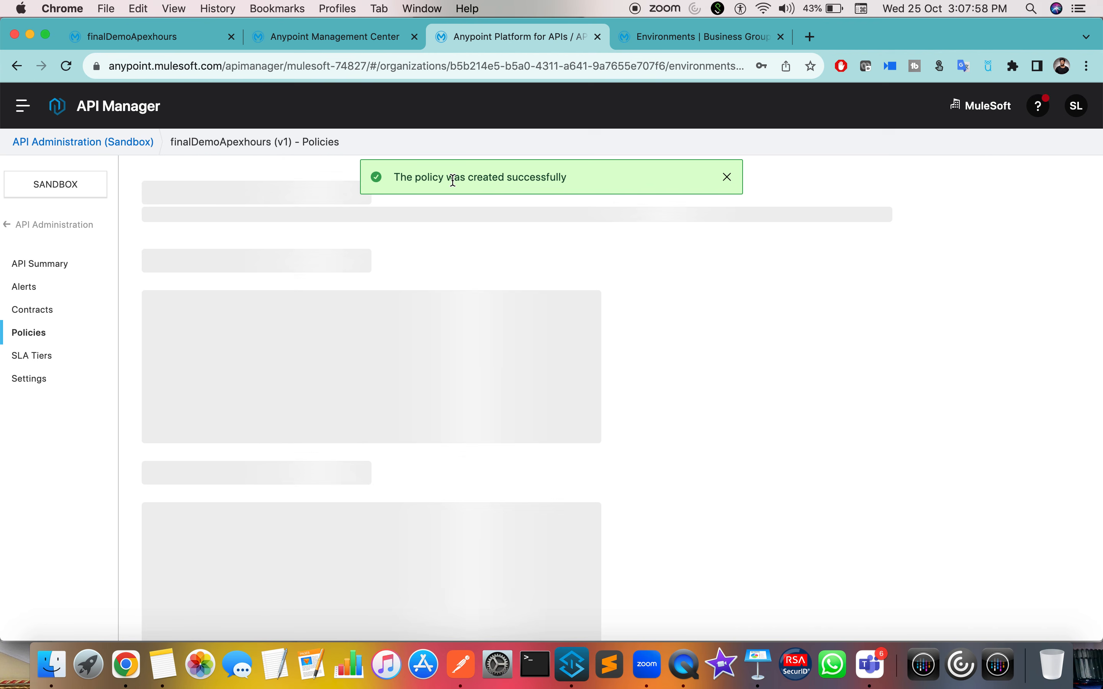
# Step: Review the exchange page, Runtime Manager logs, environments and the API's policies list
pyautogui.moveTo(452, 178); pyautogui.dragTo(625, 181)
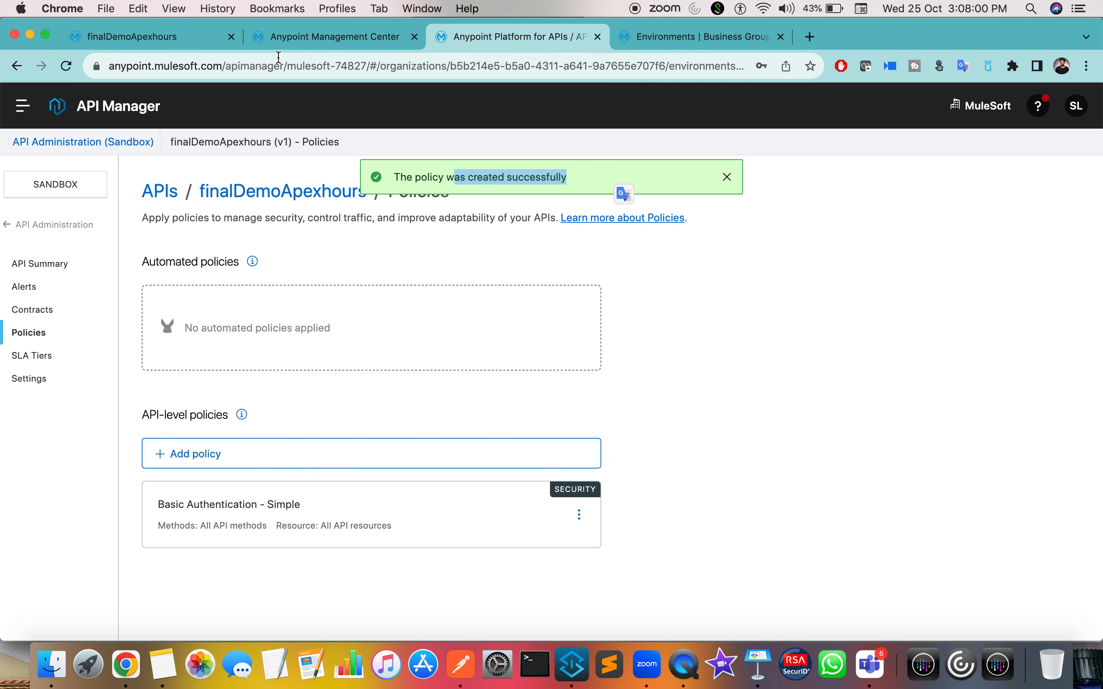
pyautogui.click(153, 37)
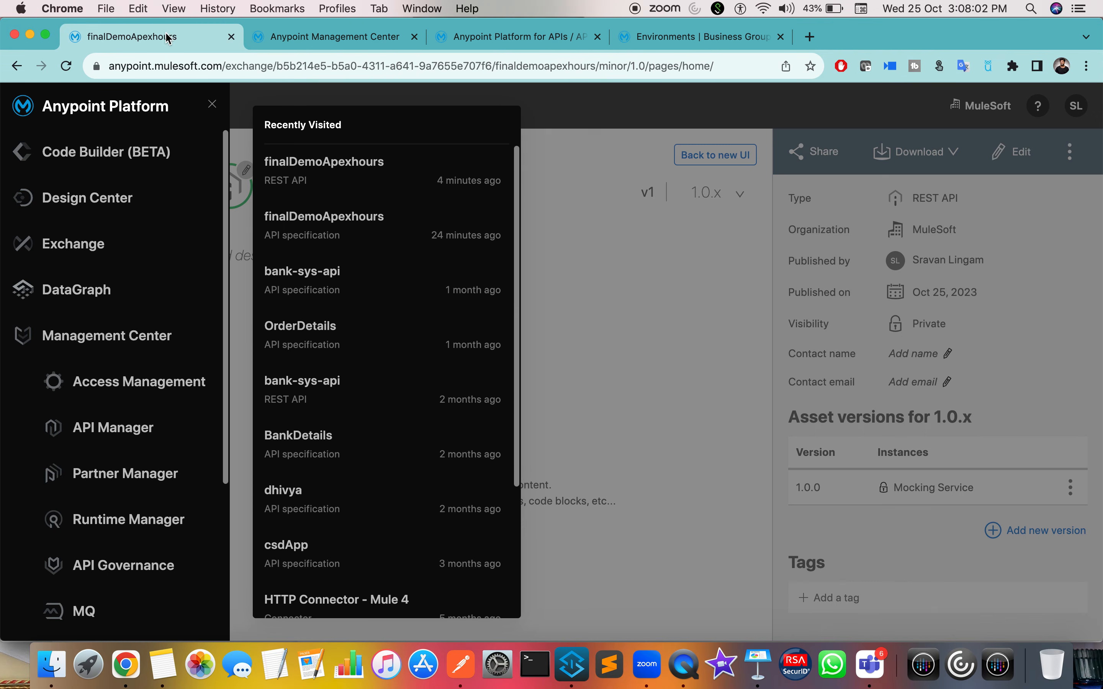
pyautogui.click(319, 36)
pyautogui.scroll(-5, 288, 328)
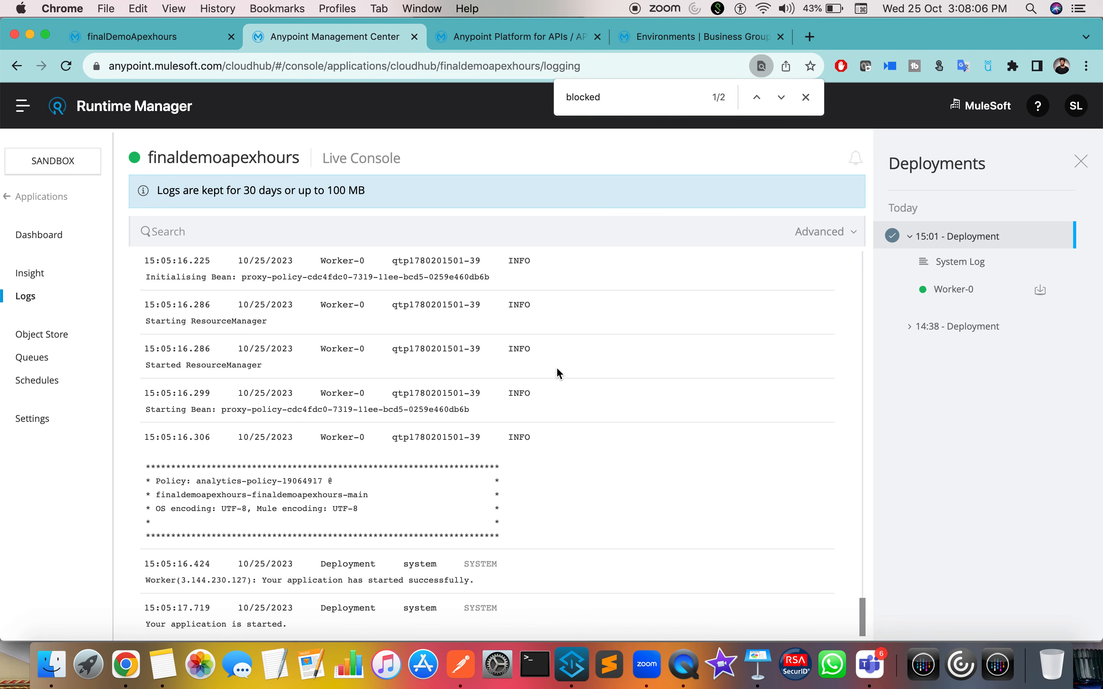
pyautogui.click(698, 37)
pyautogui.click(521, 37)
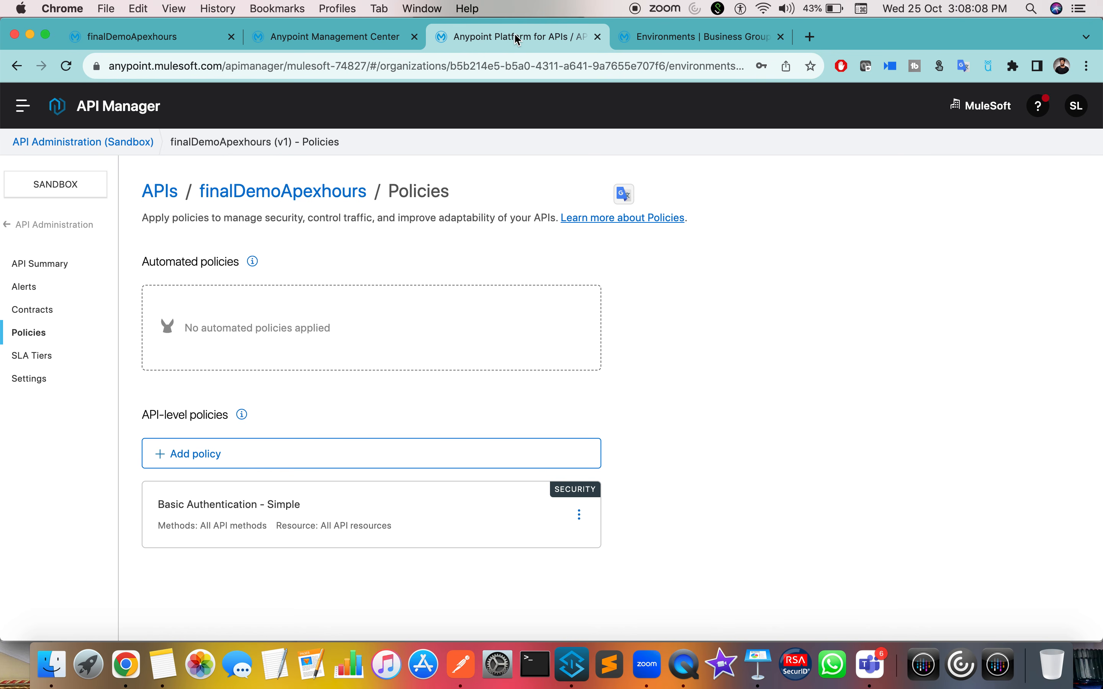
pyautogui.click(347, 37)
pyautogui.hotkey('ctrl', 'Right')
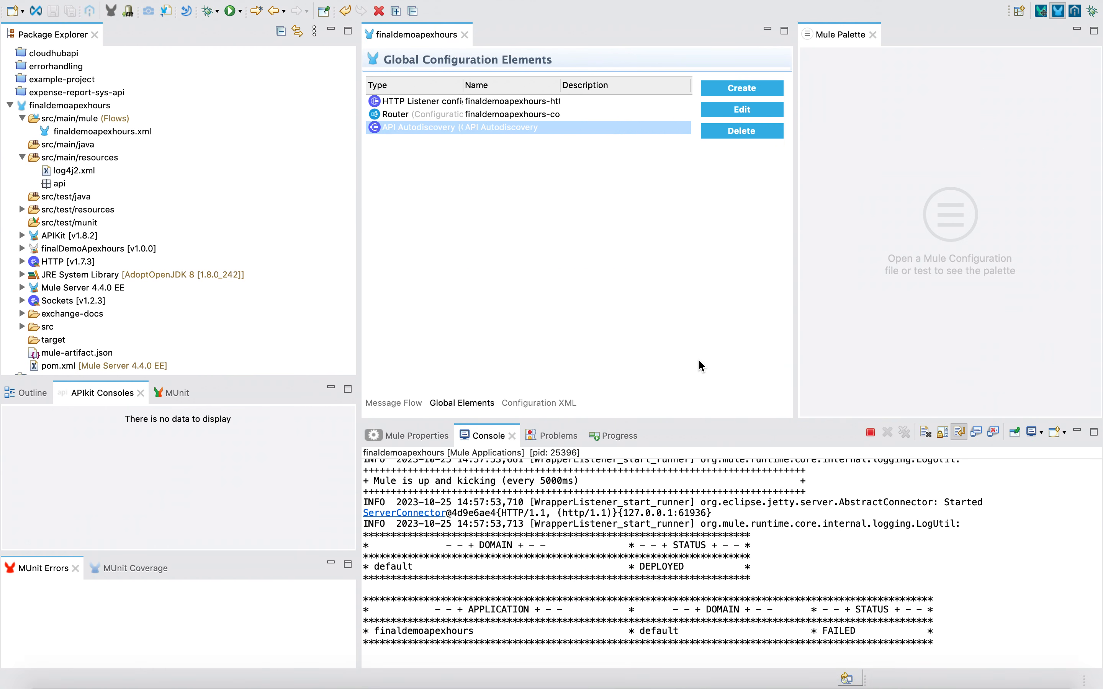
pyautogui.hotkey('ctrl', 'Right')
# Step: Resend the PUT postOrderDetails request and confirm it now returns 401 Unauthorized
pyautogui.click(1008, 150)
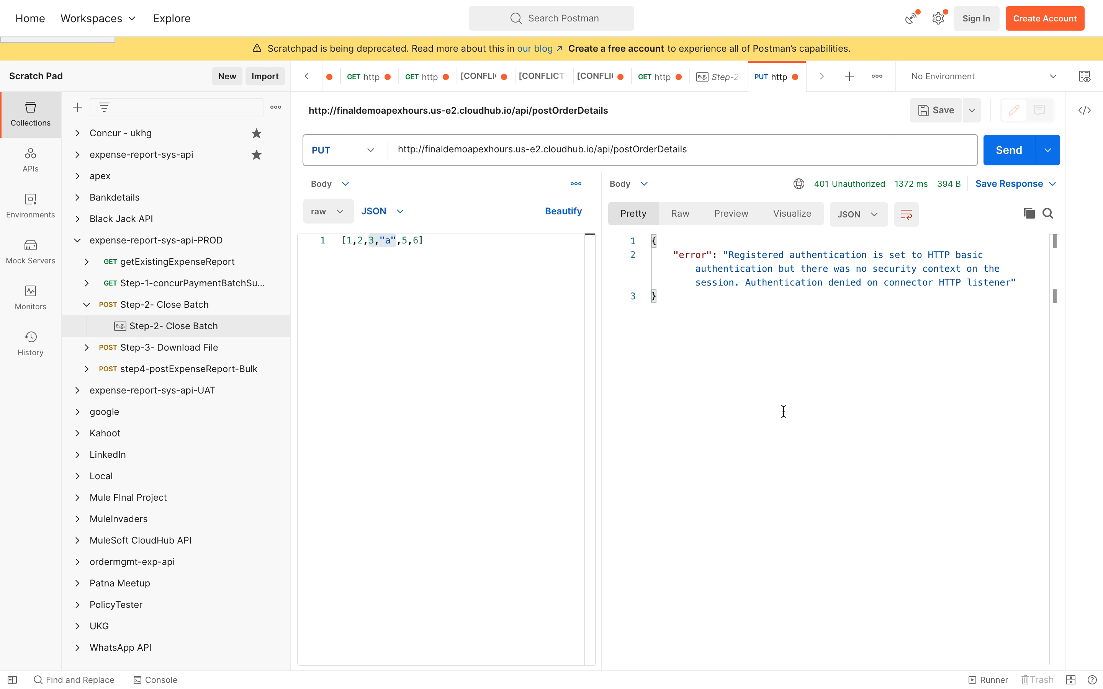
pyautogui.click(736, 331)
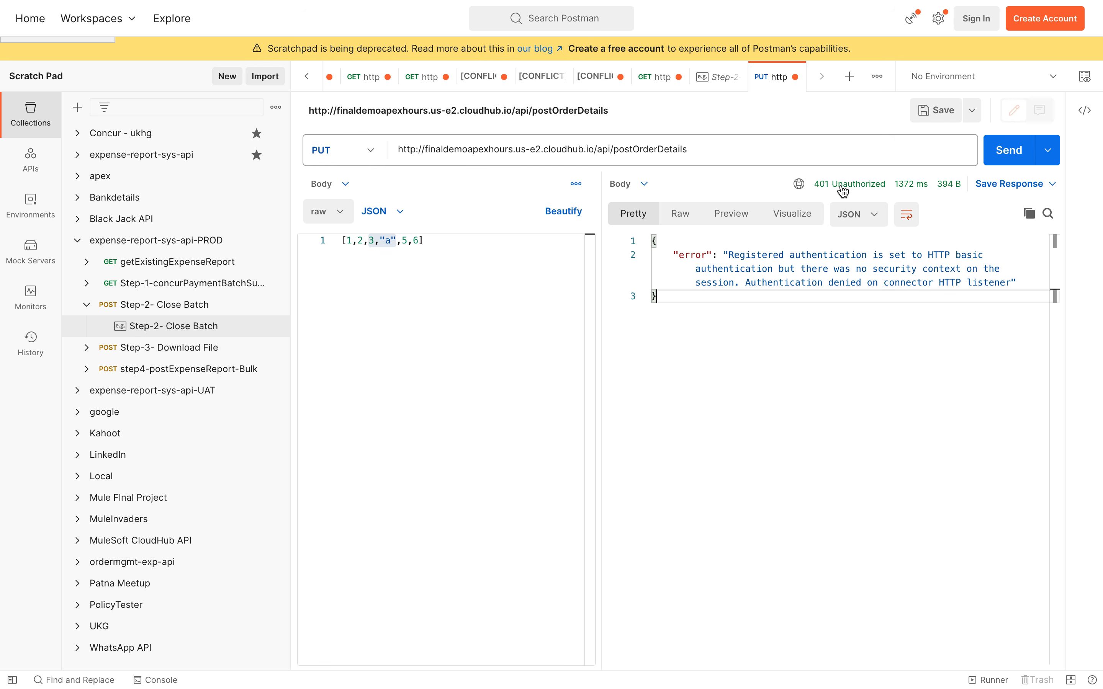
pyautogui.moveTo(859, 193)
pyautogui.hotkey('ctrl', 'Left')
pyautogui.hotkey('ctrl', 'Left')
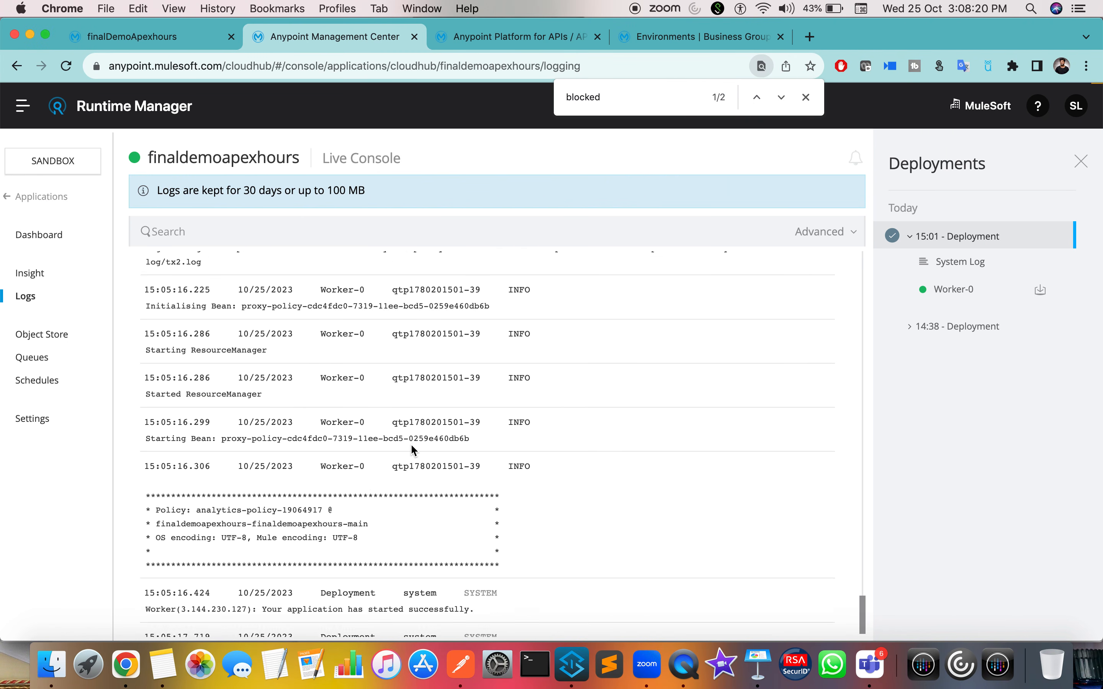
pyautogui.hotkey('ctrl', 'Right')
pyautogui.hotkey('ctrl', 'Right')
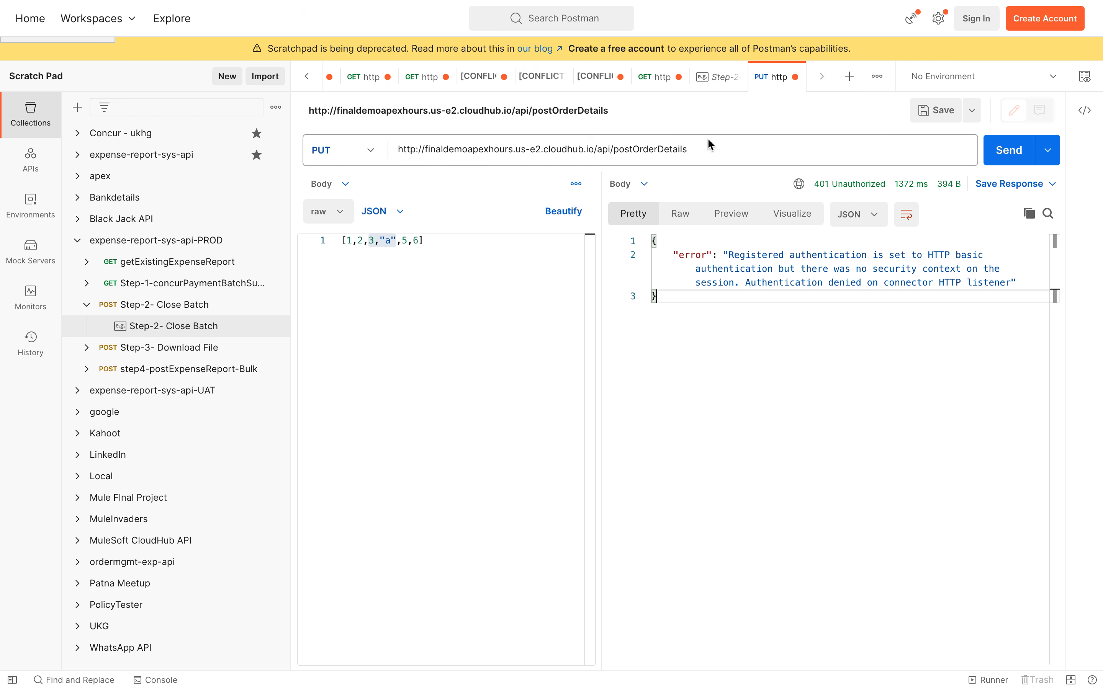
pyautogui.tripleClick(701, 139)
pyautogui.click(724, 147)
pyautogui.click(1005, 153)
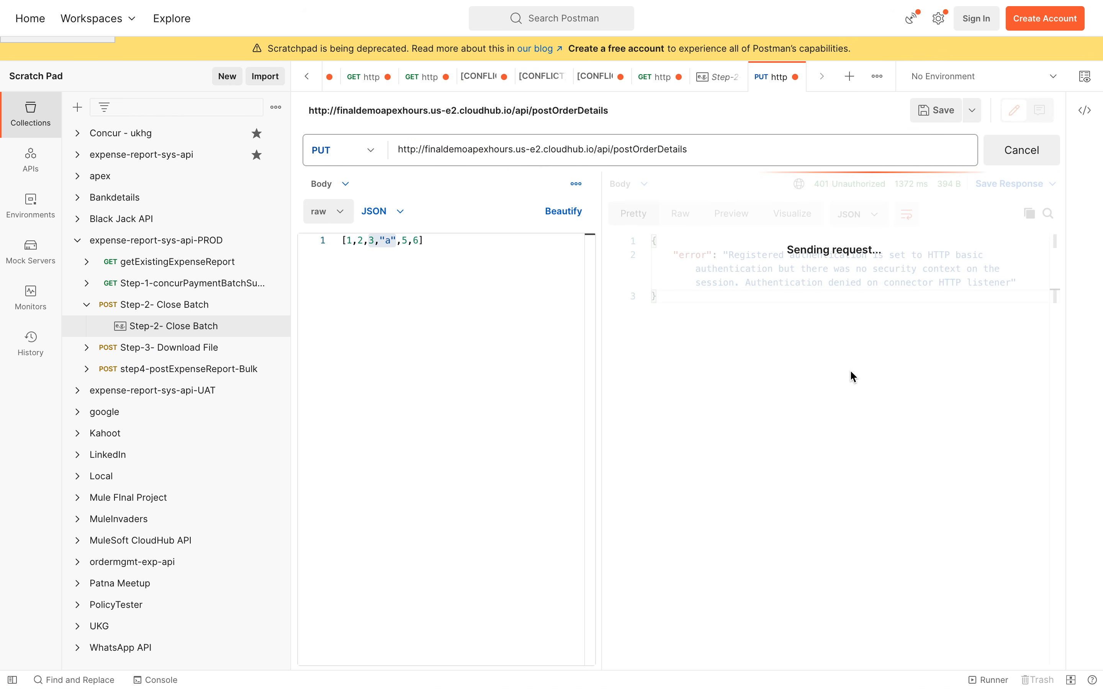
pyautogui.moveTo(732, 253); pyautogui.dragTo(1004, 271)
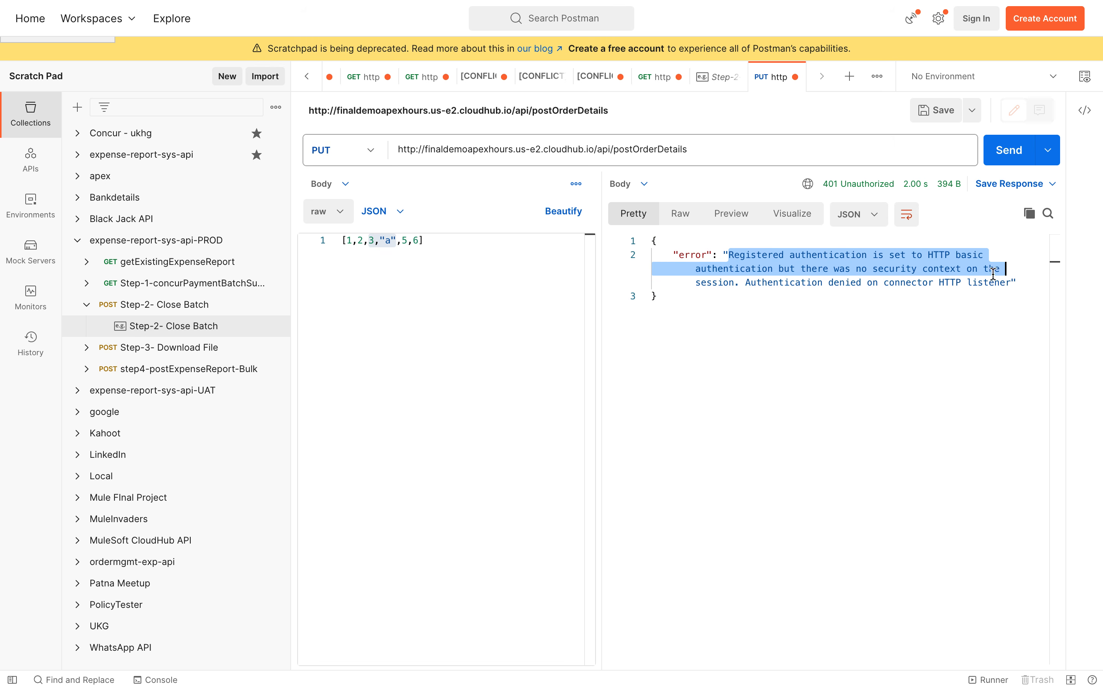
pyautogui.click(736, 308)
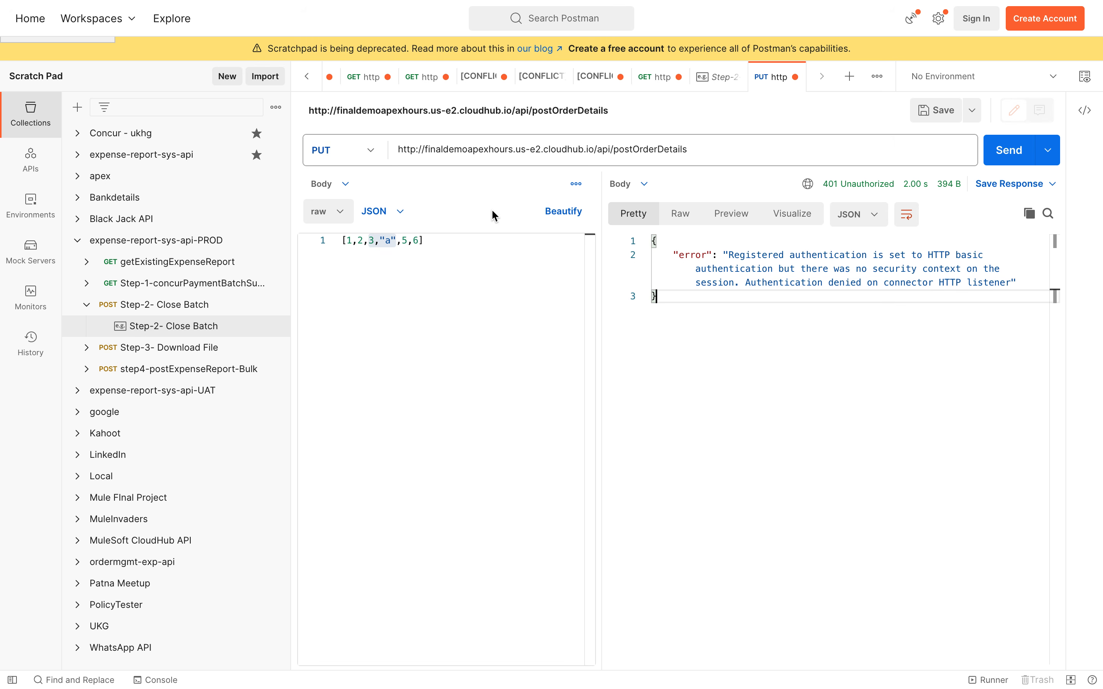
# Step: Set the request's authorization type to Basic Auth and replace the old username
pyautogui.click(322, 184)
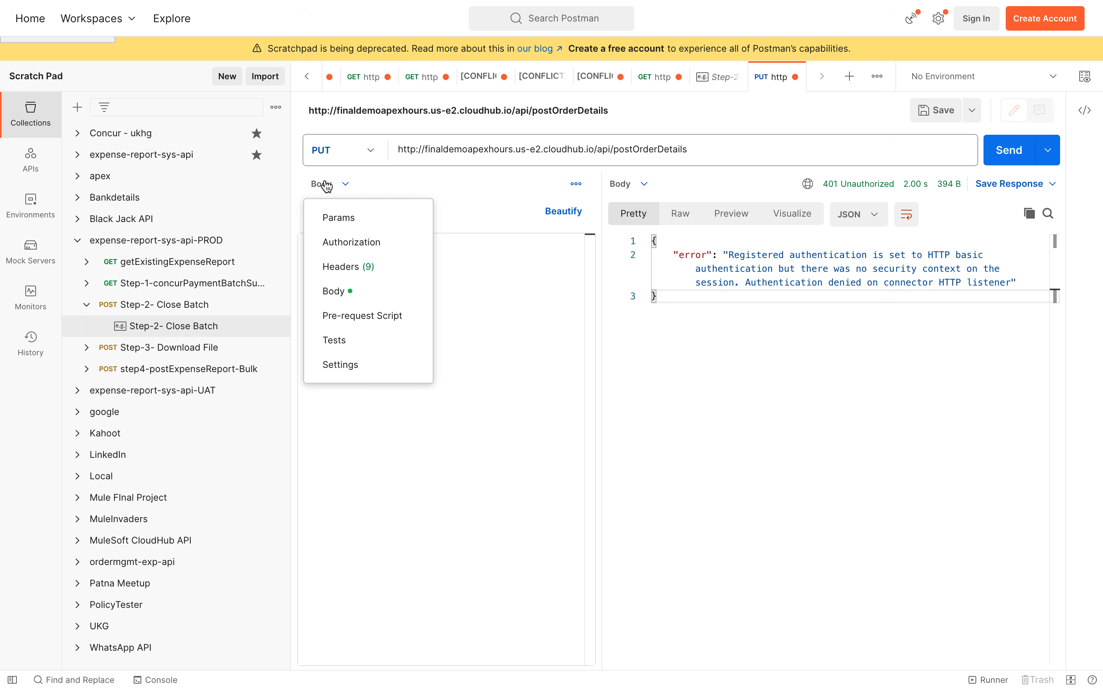
pyautogui.click(363, 241)
pyautogui.click(375, 247)
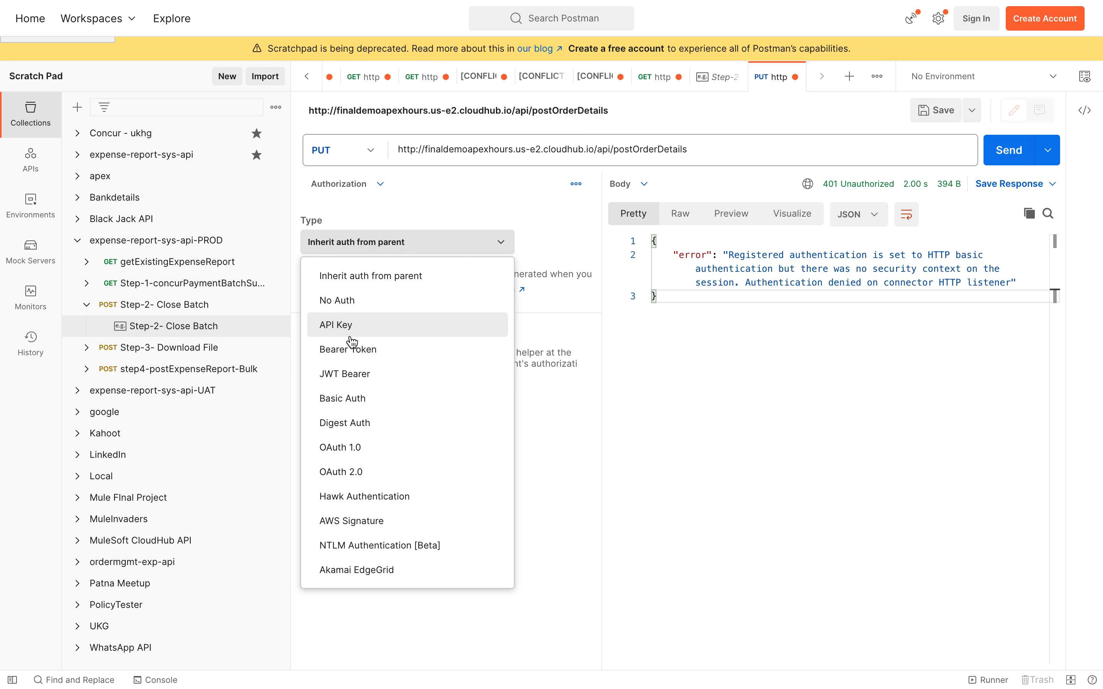
pyautogui.click(355, 413)
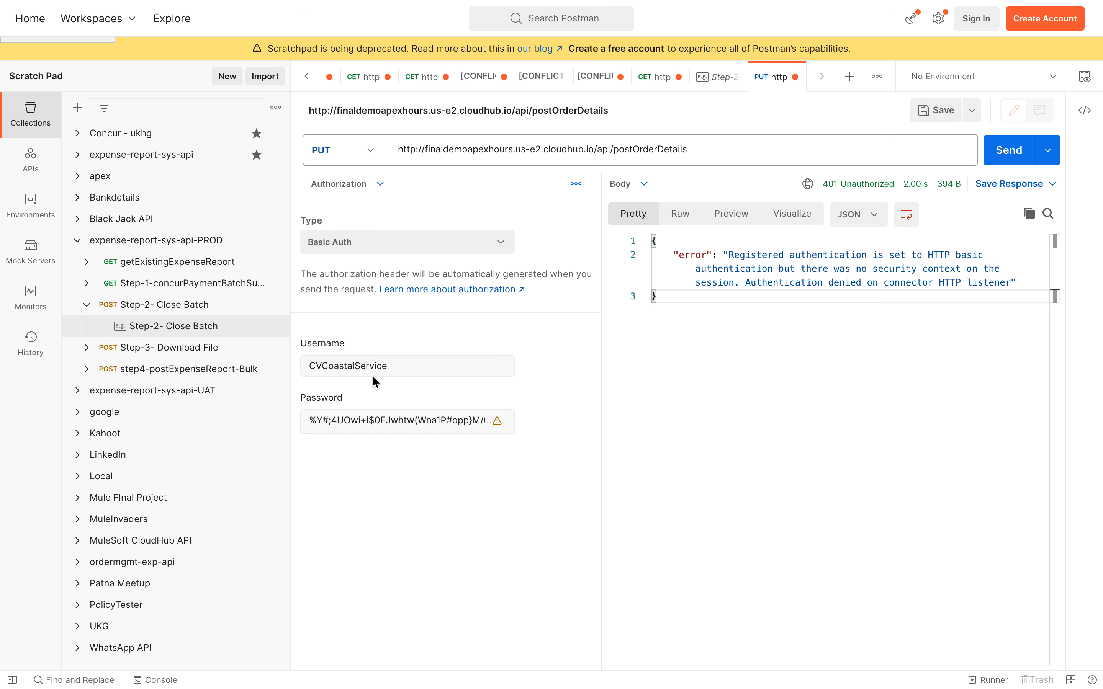
pyautogui.doubleClick(369, 363)
pyautogui.press('BackSpace')
pyautogui.write('ad')
pyautogui.press('BackSpace')
pyautogui.press('BackSpace')
pyautogui.write('srav')
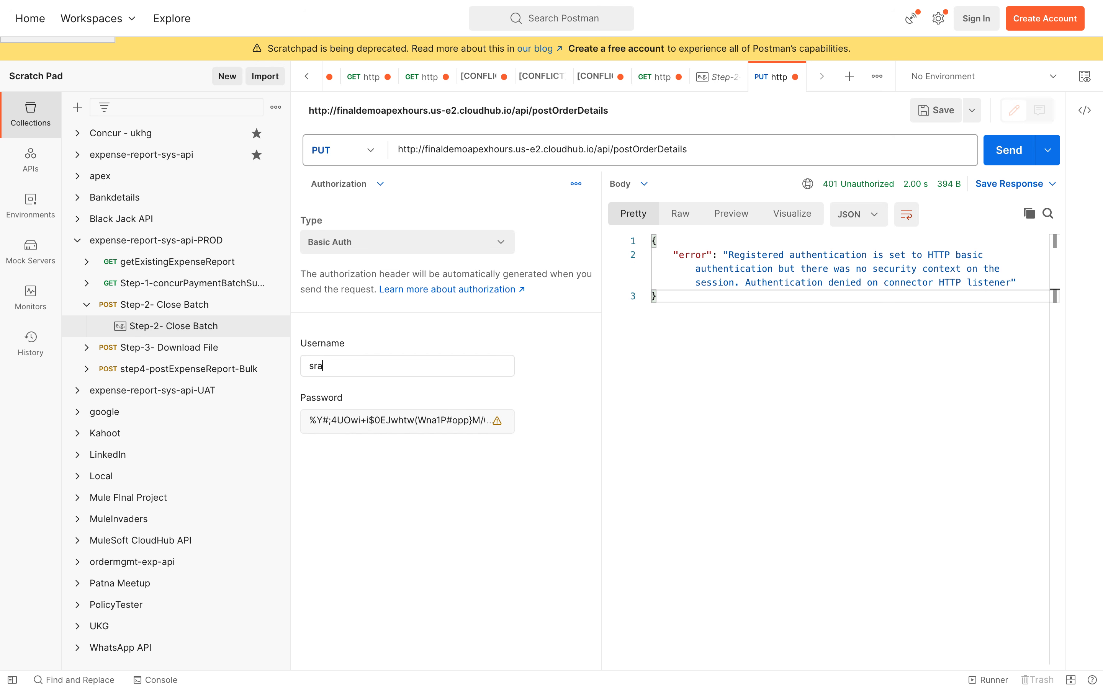
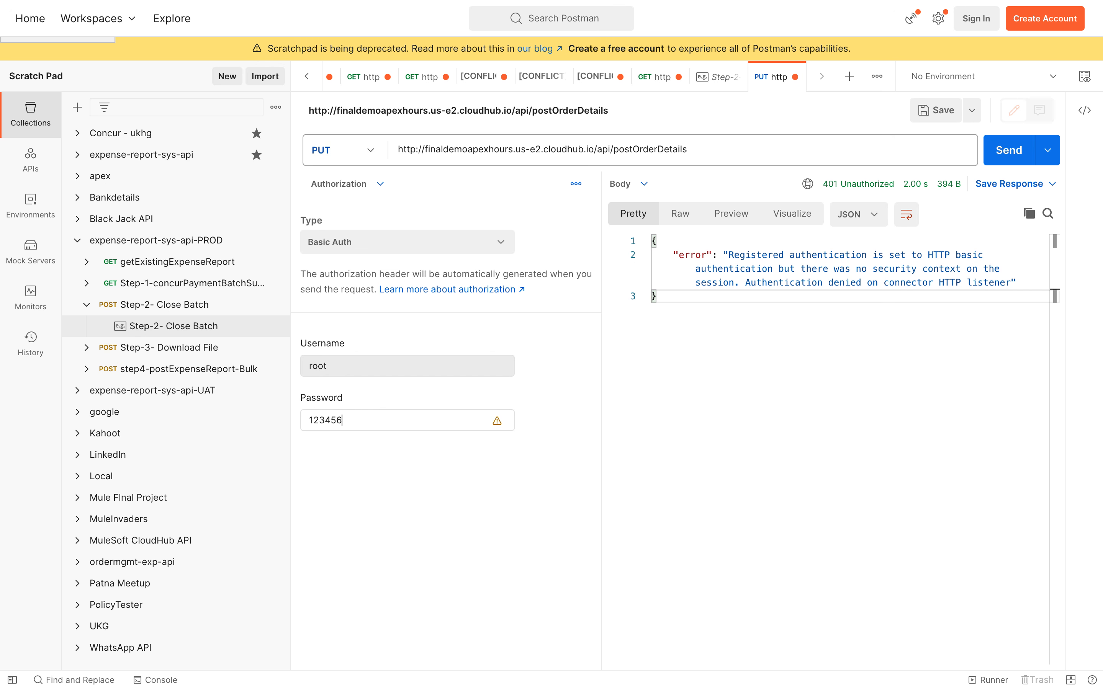
# Step: Send the PUT postOrderDetails request and review the 200 OK response body
pyautogui.click(1008, 150)
pyautogui.moveTo(743, 367); pyautogui.dragTo(652, 237)
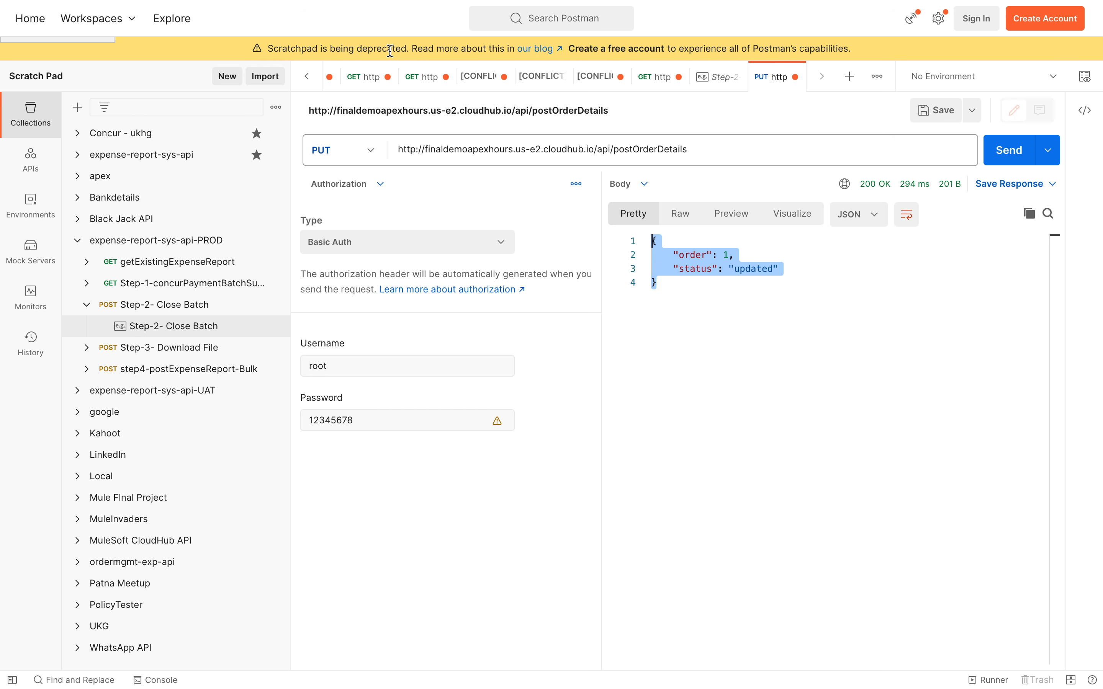
pyautogui.hotkey('ctrl', 's')
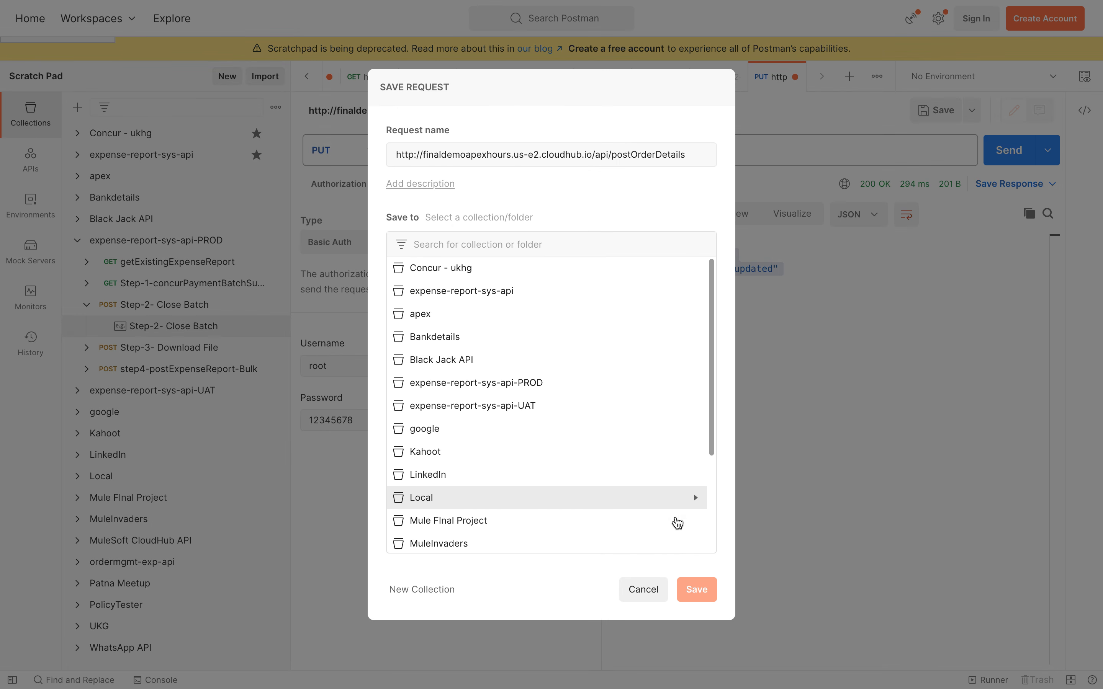
pyautogui.click(647, 589)
pyautogui.click(716, 349)
pyautogui.hotkey('ctrl', 'a')
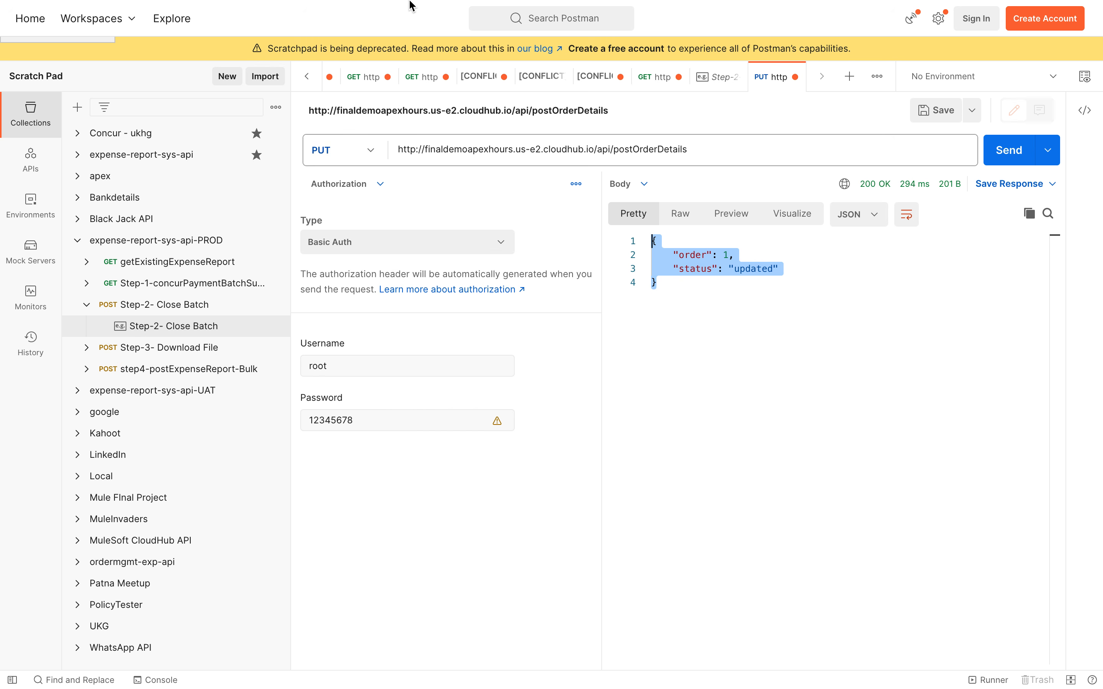
pyautogui.click(794, 456)
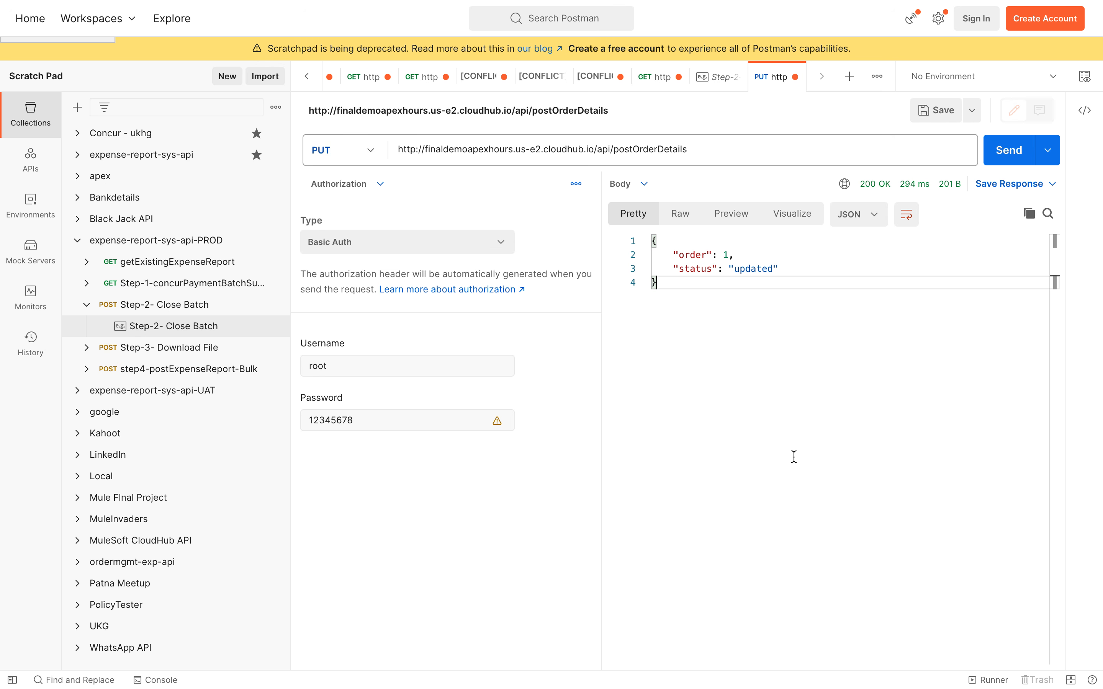
# Step: Resend with a wrong Basic Auth password and highlight the 401 Authentication Attempt Failed message
pyautogui.doubleClick(666, 149)
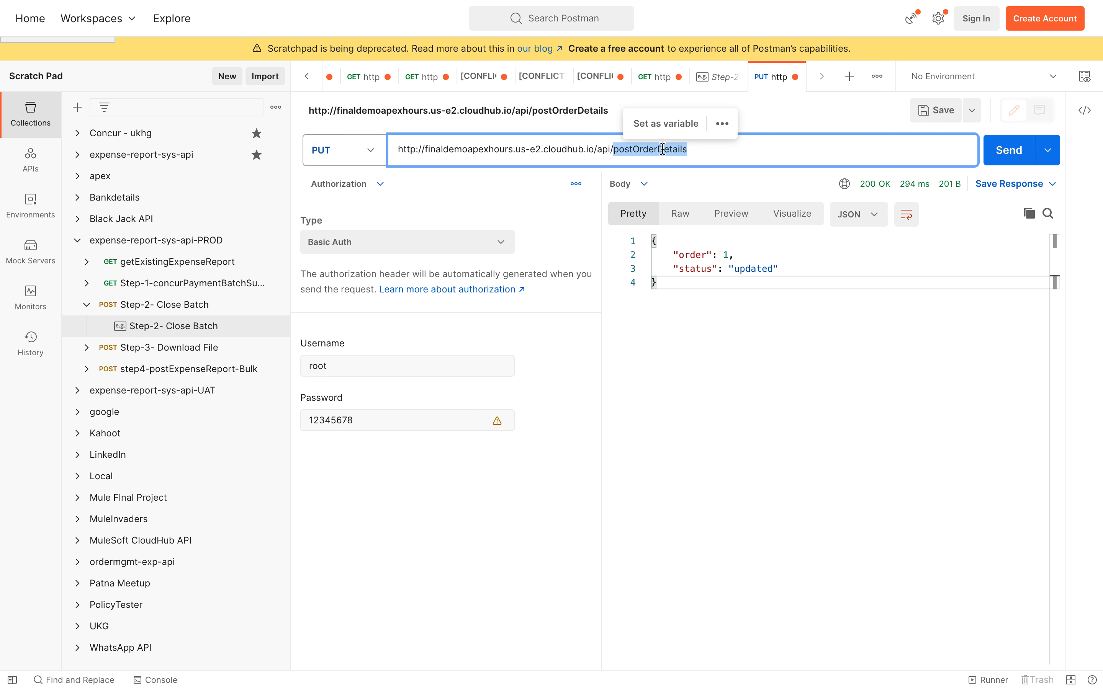
pyautogui.click(355, 368)
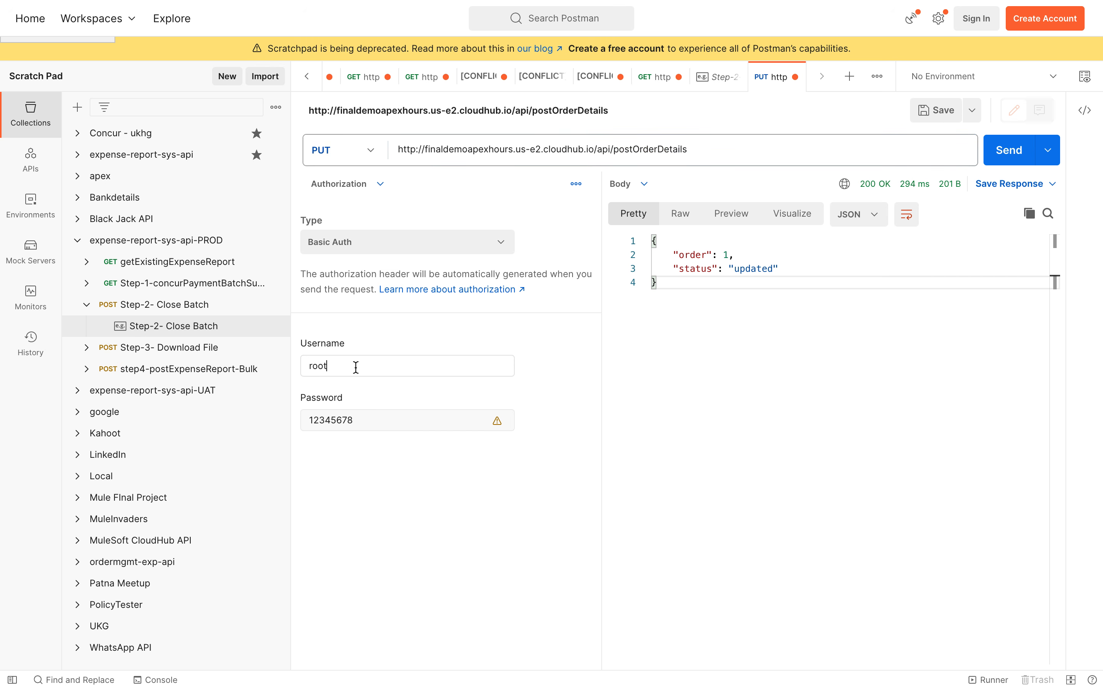
pyautogui.click(375, 417)
pyautogui.click(1009, 150)
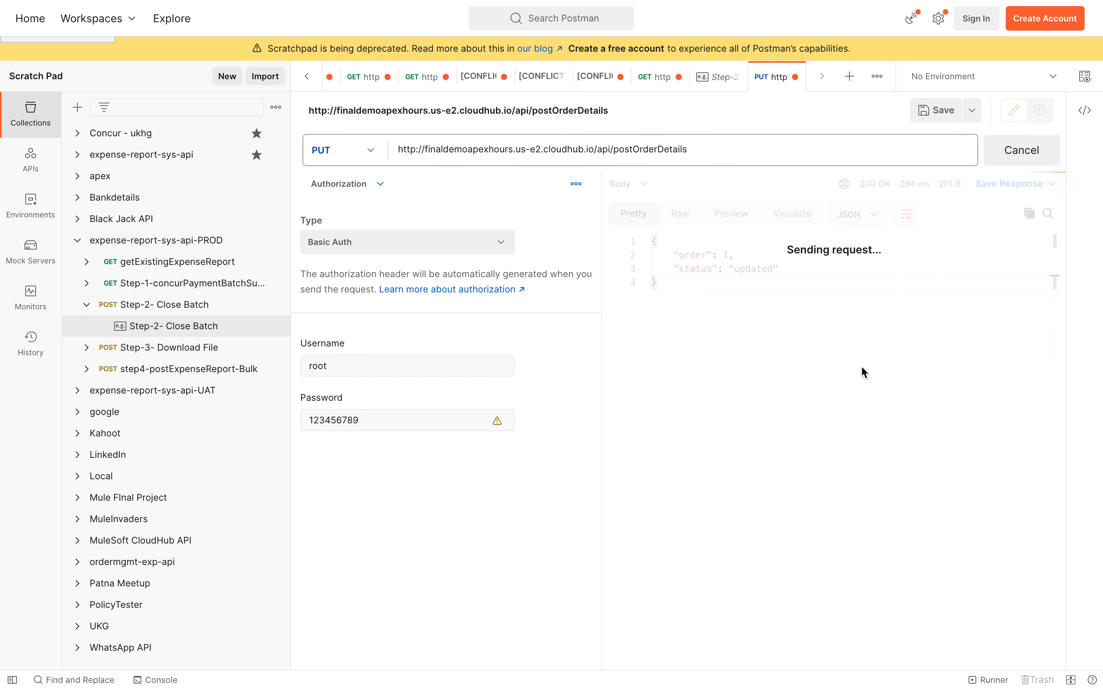
pyautogui.moveTo(729, 254); pyautogui.dragTo(889, 254)
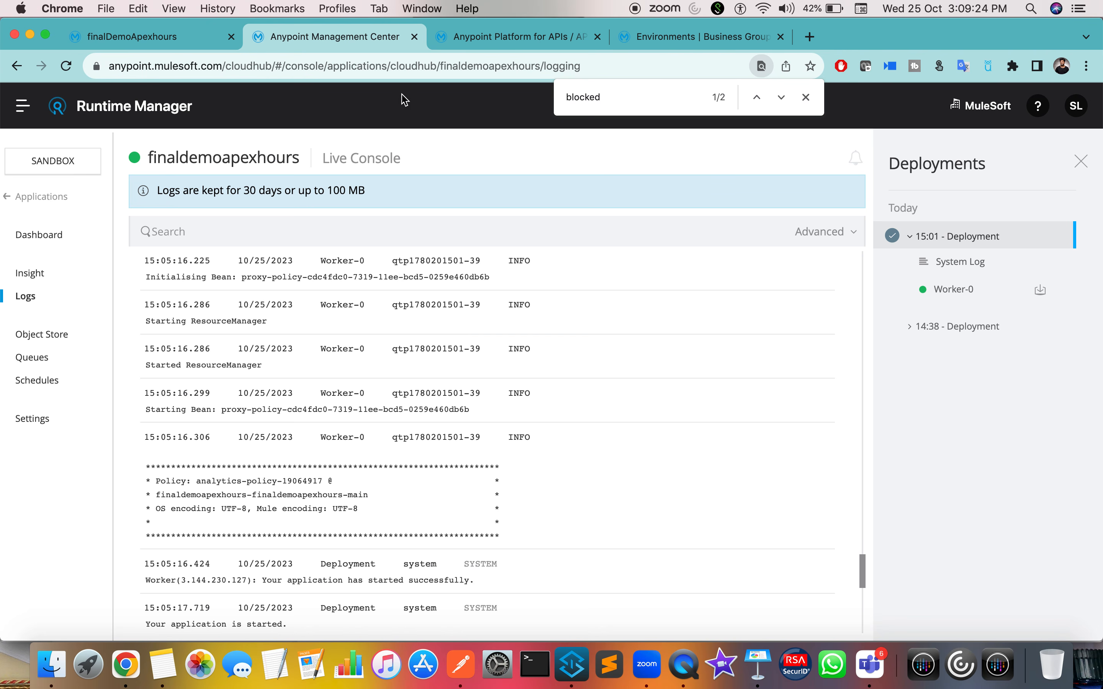
# Step: Delete the Basic Authentication - Simple policy from finalDemoApexhours in API Manager
pyautogui.click(504, 39)
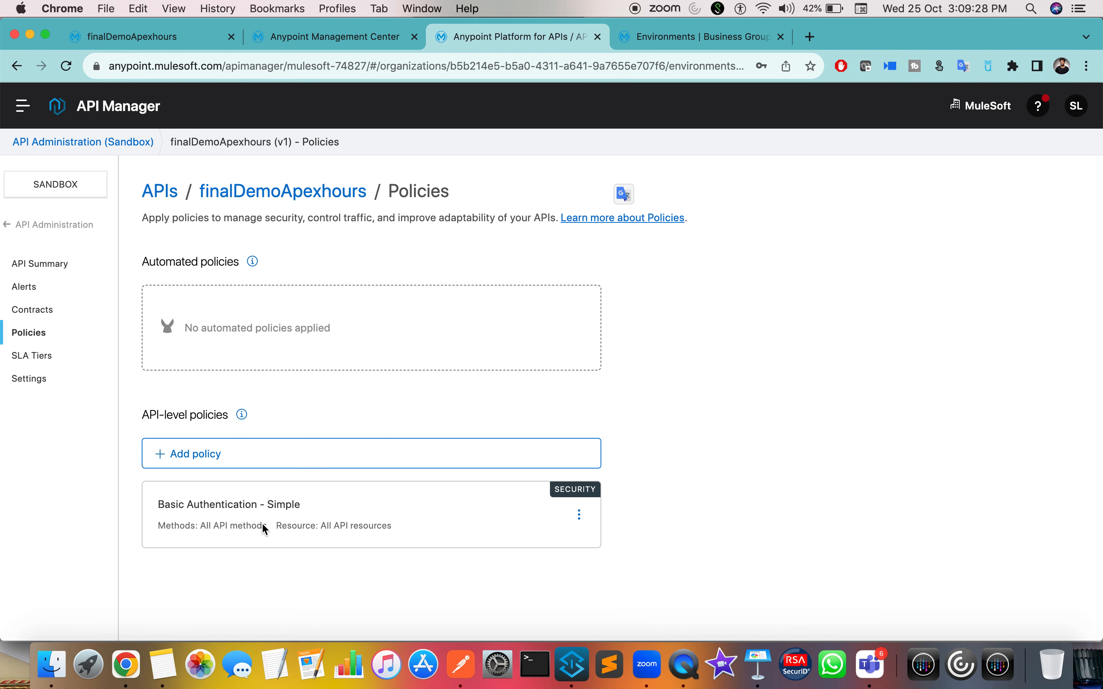
pyautogui.click(579, 517)
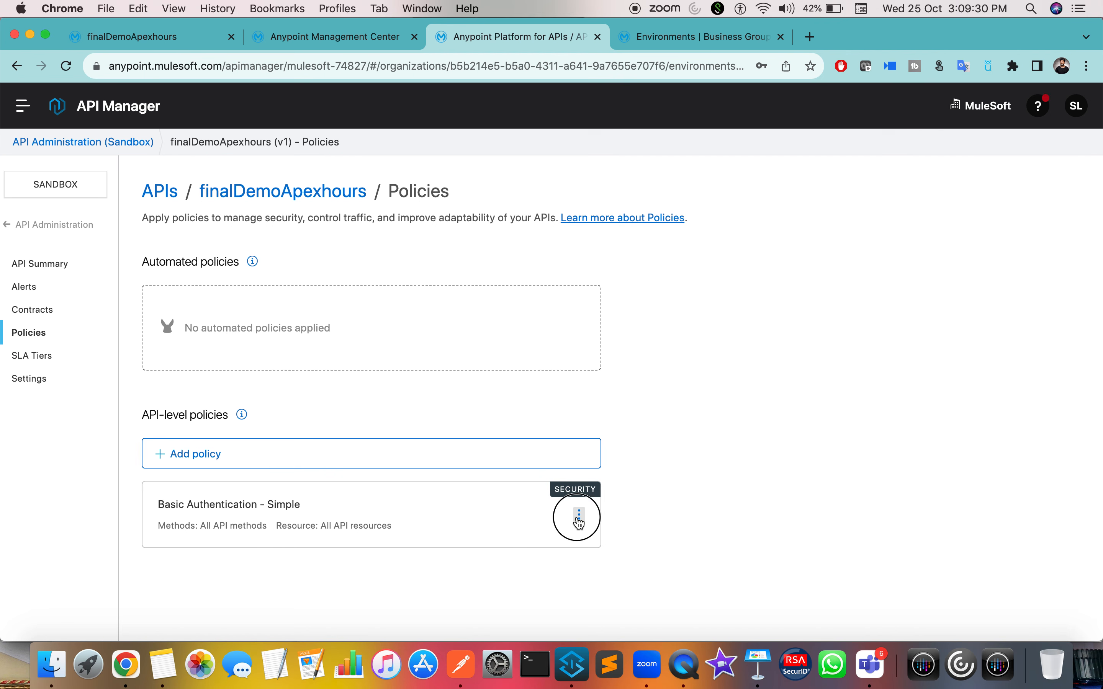
pyautogui.click(637, 494)
pyautogui.click(727, 417)
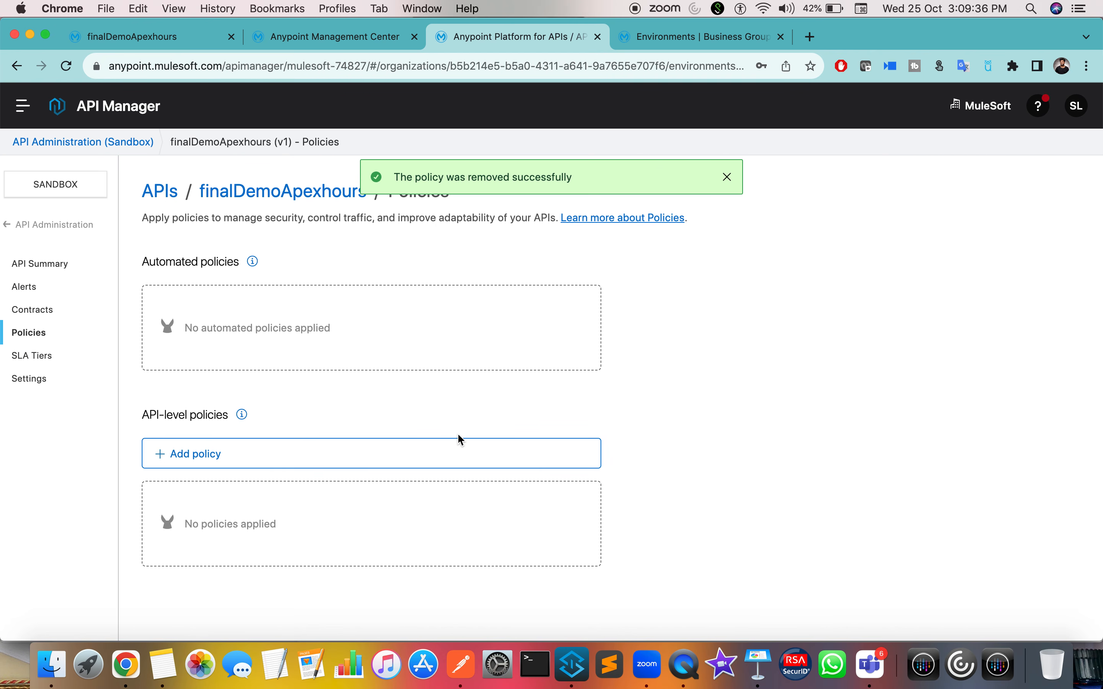
# Step: Start a new API-level policy, searching 'cli' and choosing Client ID Enforcement
pyautogui.click(420, 465)
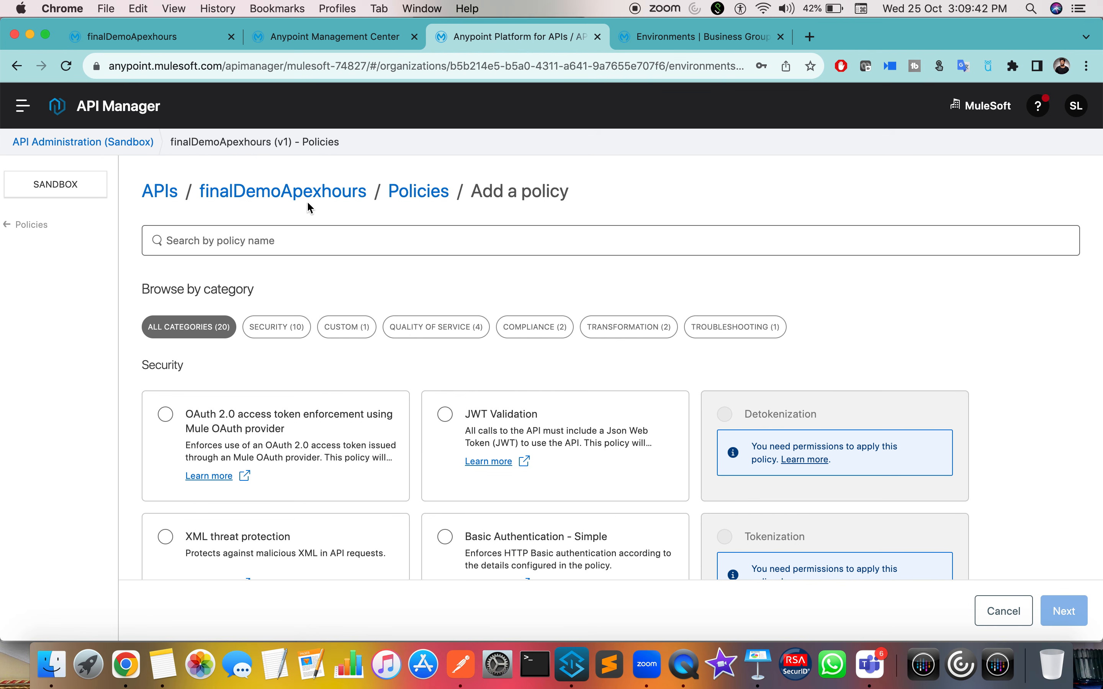
pyautogui.click(299, 235)
pyautogui.write('client')
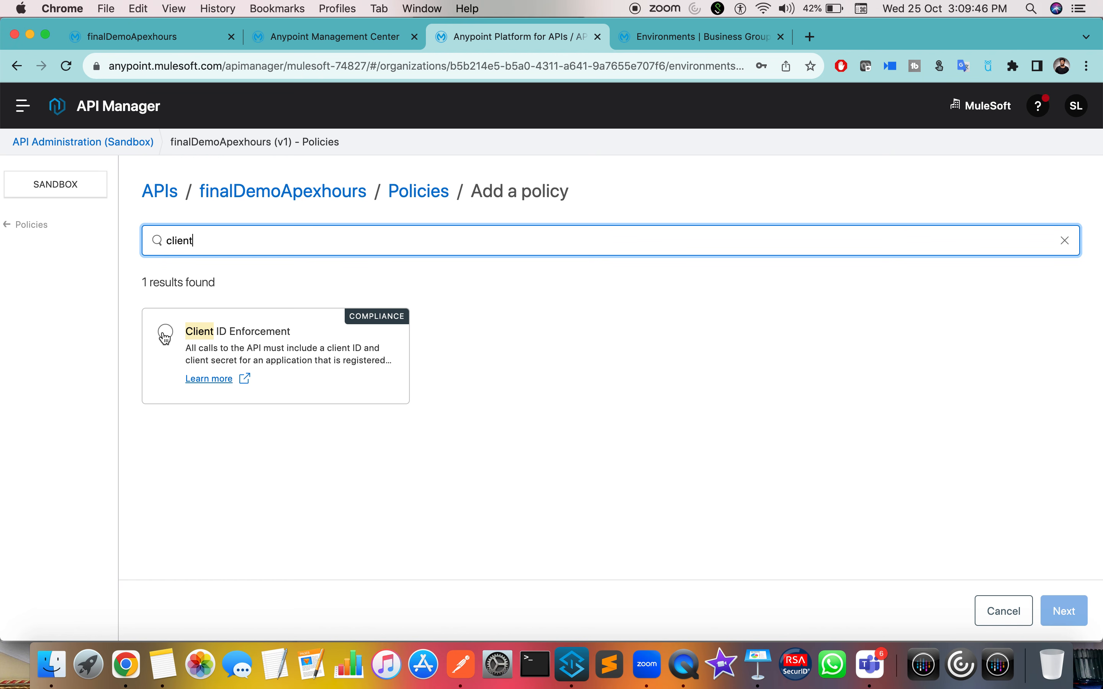
pyautogui.click(167, 337)
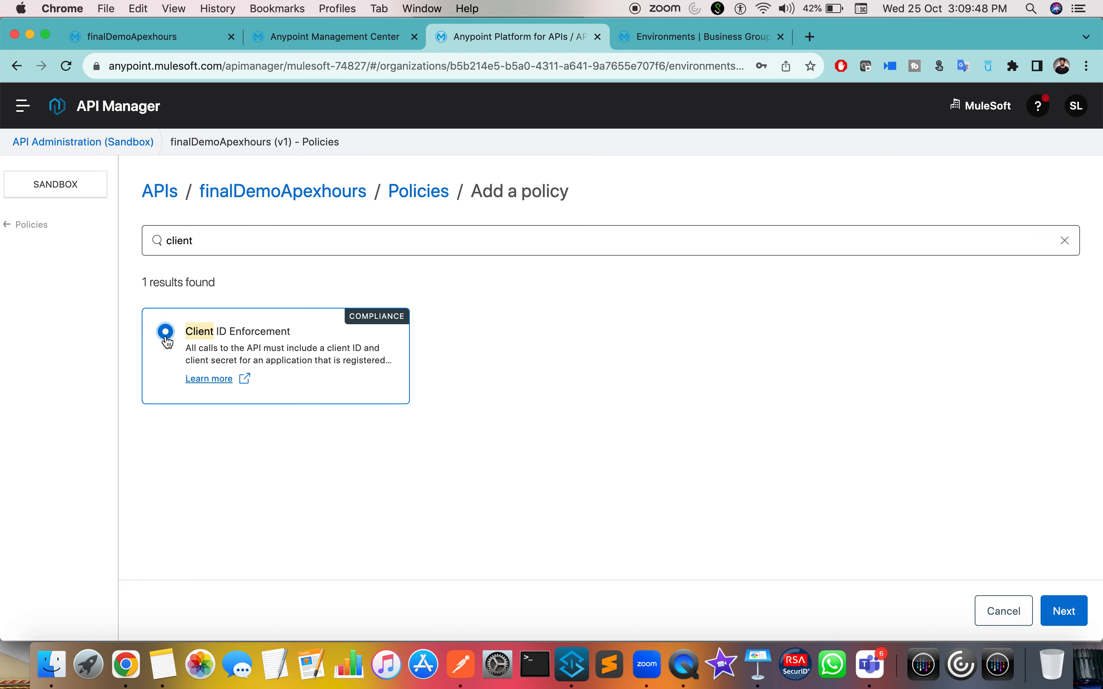
pyautogui.click(1057, 615)
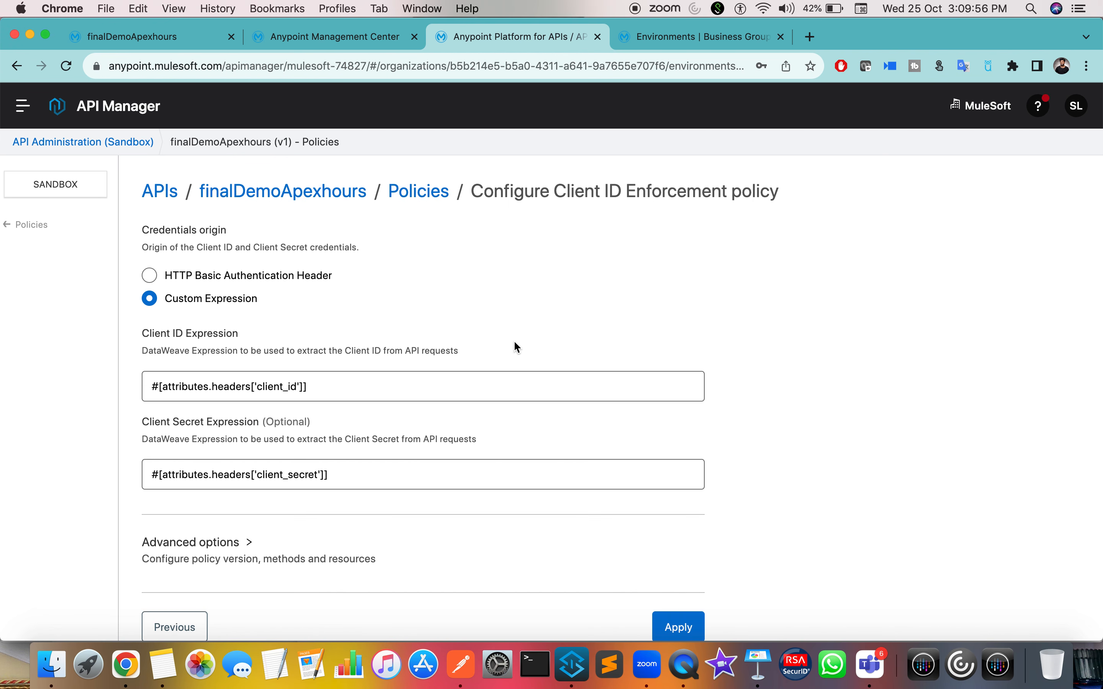
# Step: Keep Custom Expression with client_id and client_secret headers and apply the policy
pyautogui.doubleClick(271, 388)
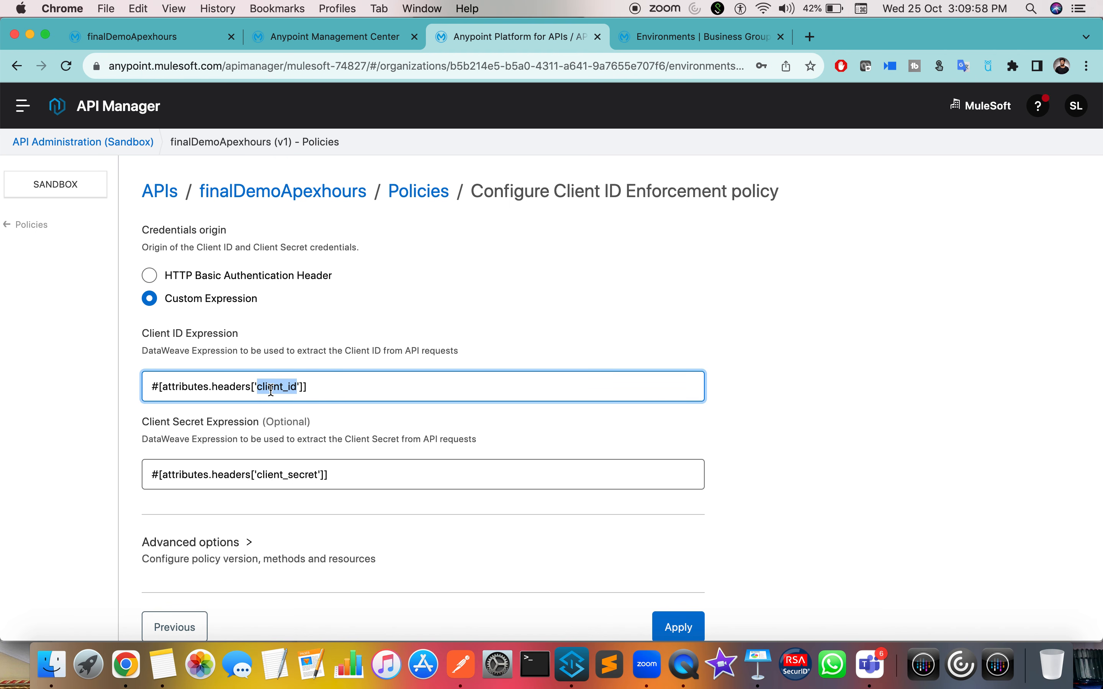
pyautogui.doubleClick(301, 475)
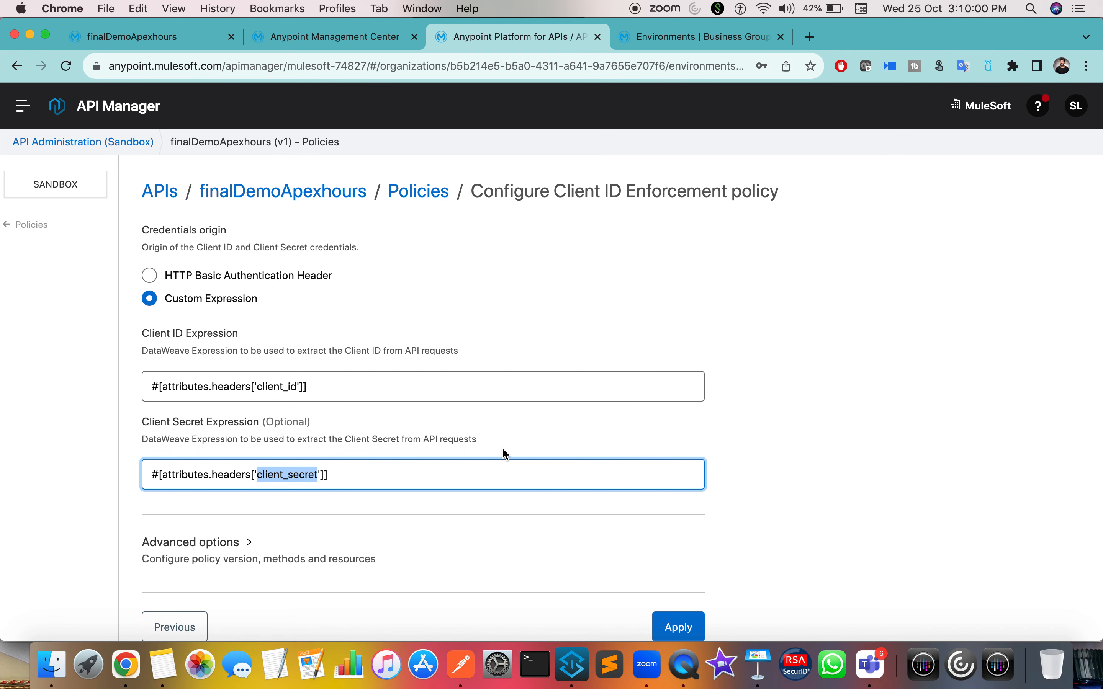
pyautogui.scroll(-1, 502, 452)
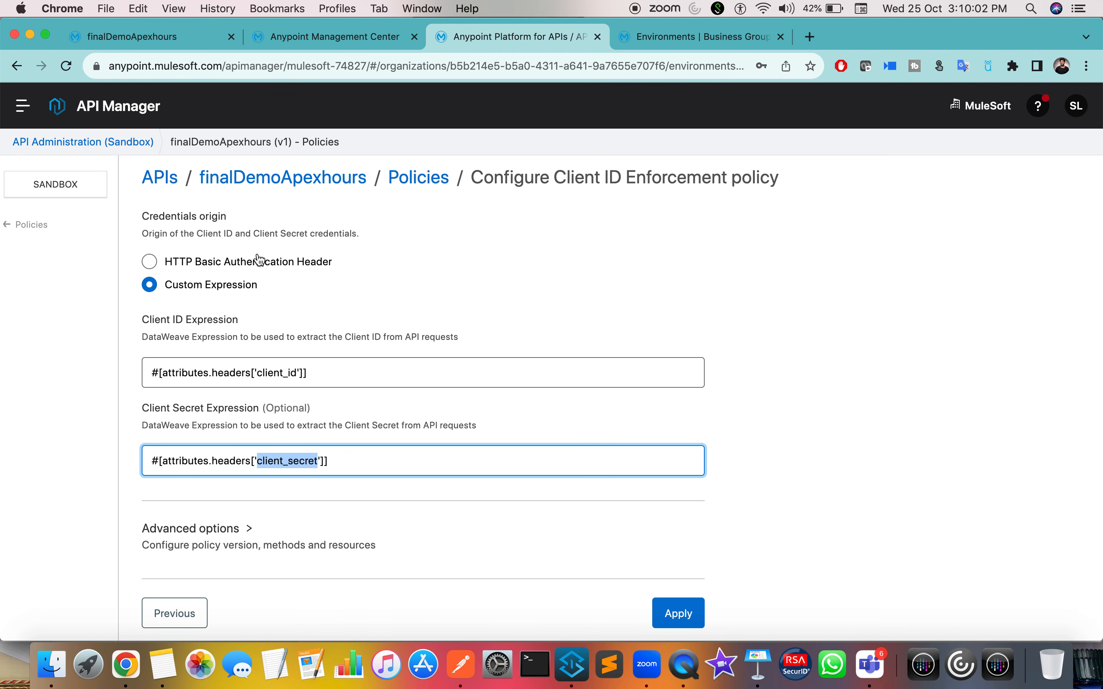
pyautogui.click(250, 269)
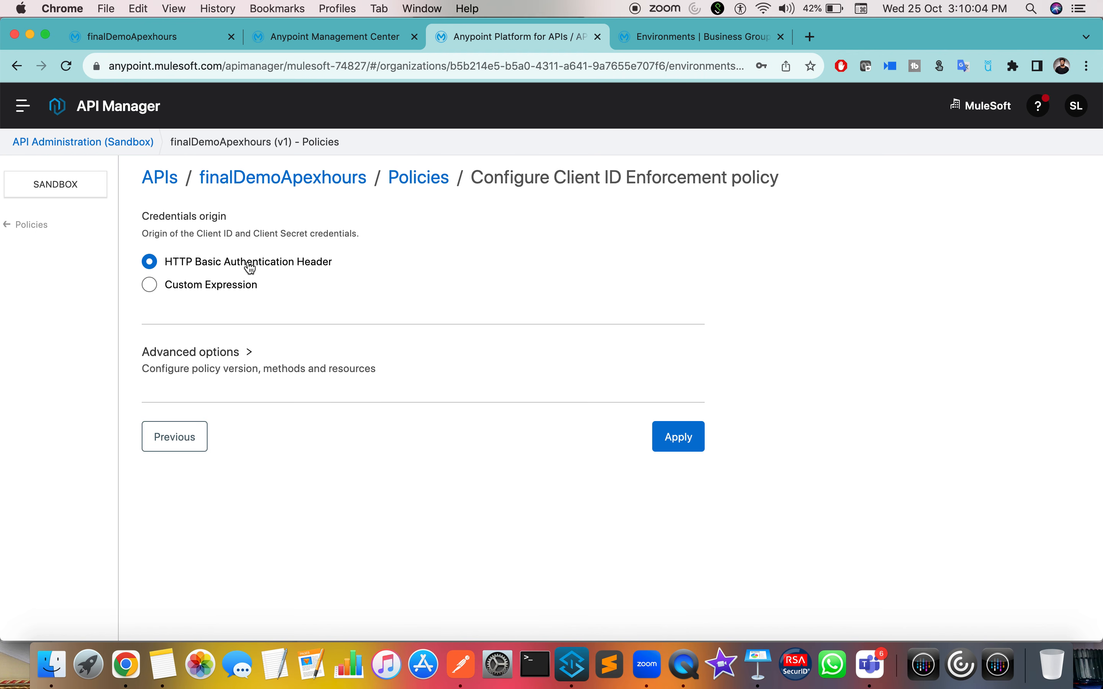
pyautogui.click(238, 287)
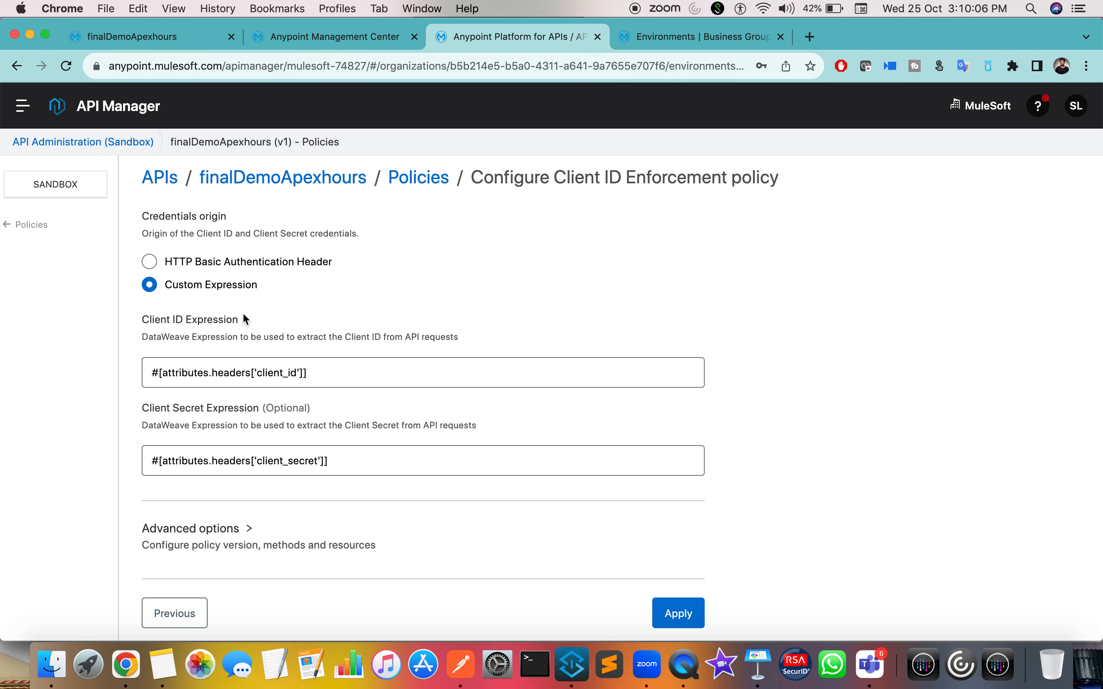
pyautogui.doubleClick(279, 371)
pyautogui.click(317, 474)
pyautogui.scroll(-1, 315, 471)
pyautogui.click(675, 611)
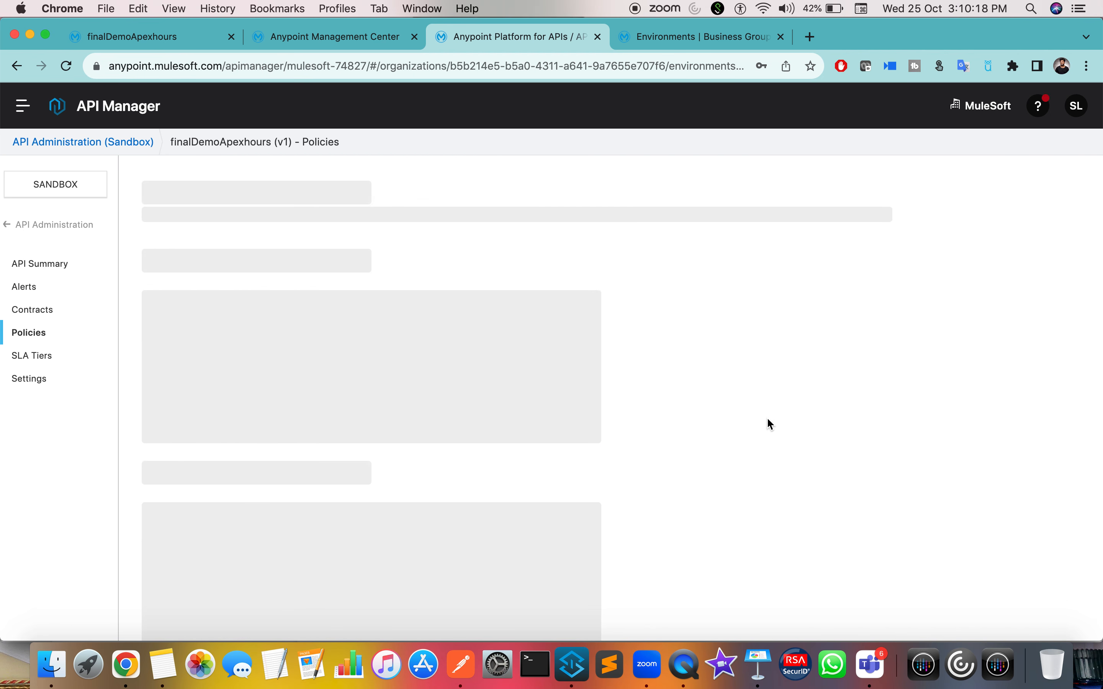
# Step: Resend the PUT postOrderDetails request in Postman and check its 200 OK updated response
pyautogui.hotkey('ctrl', 'Right')
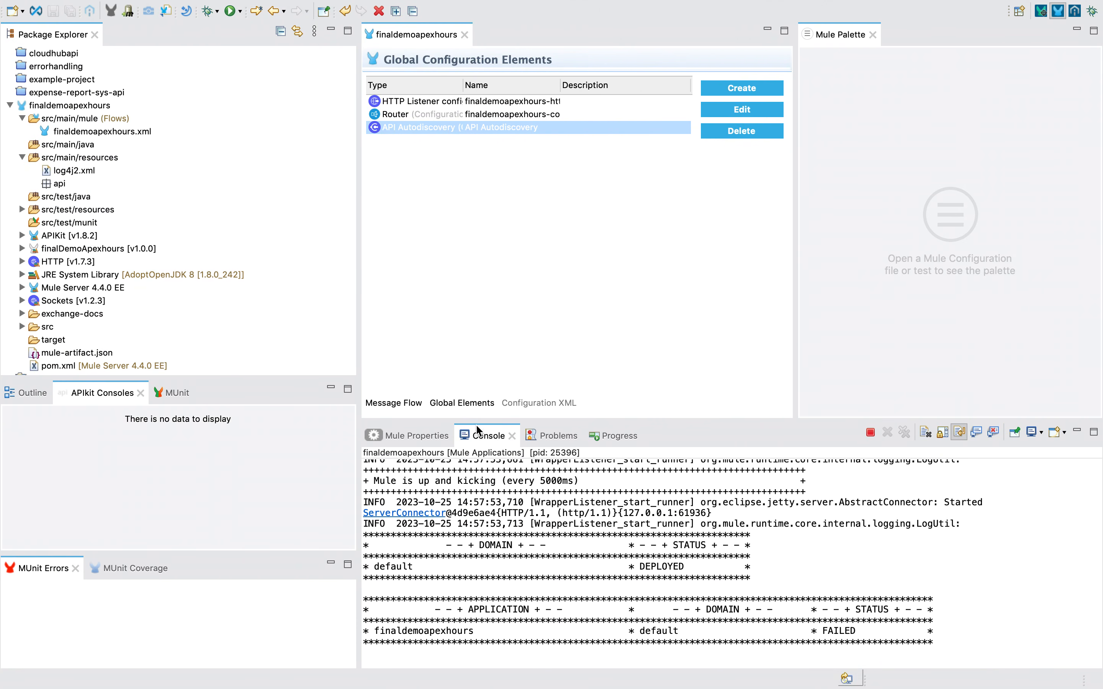
pyautogui.hotkey('ctrl', 'Right')
pyautogui.click(366, 364)
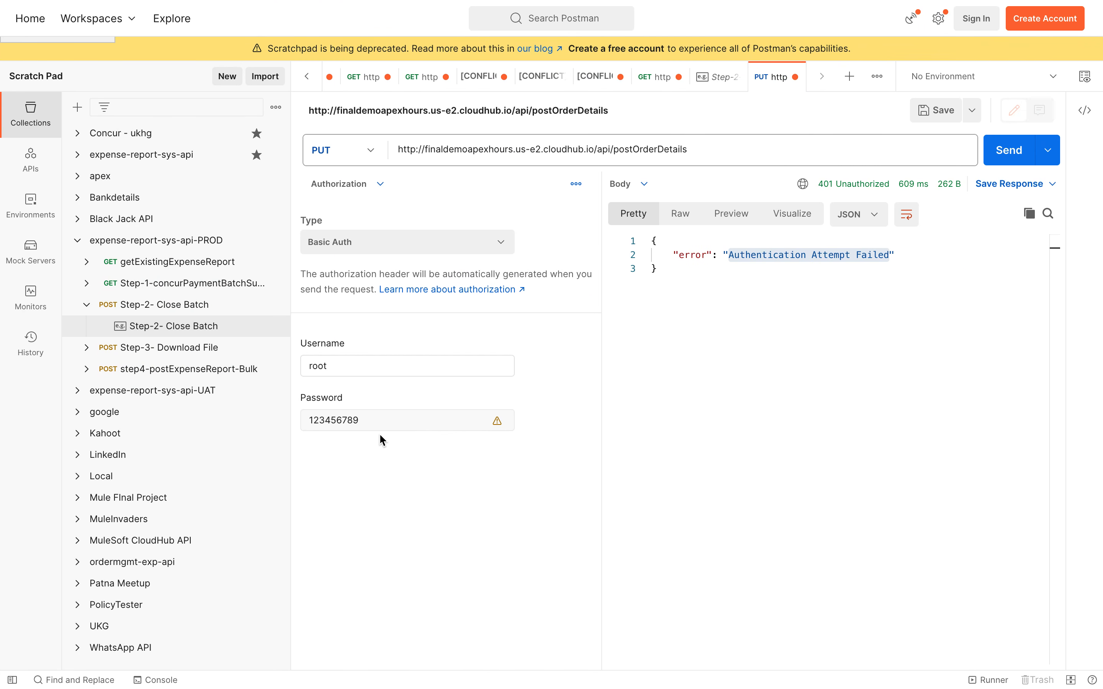
pyautogui.click(380, 423)
pyautogui.hotkey('ctrl', 'Left')
pyautogui.hotkey('ctrl', 'Left')
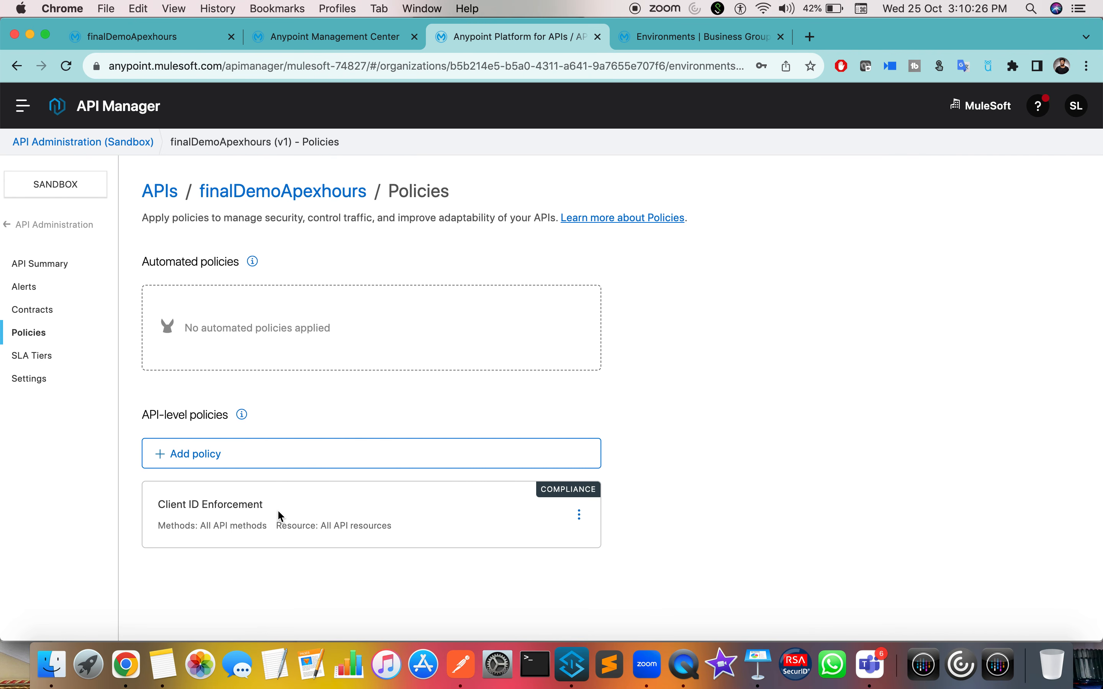
pyautogui.hotkey('ctrl', 'Right')
pyautogui.hotkey('ctrl', 'Right')
pyautogui.click(1014, 150)
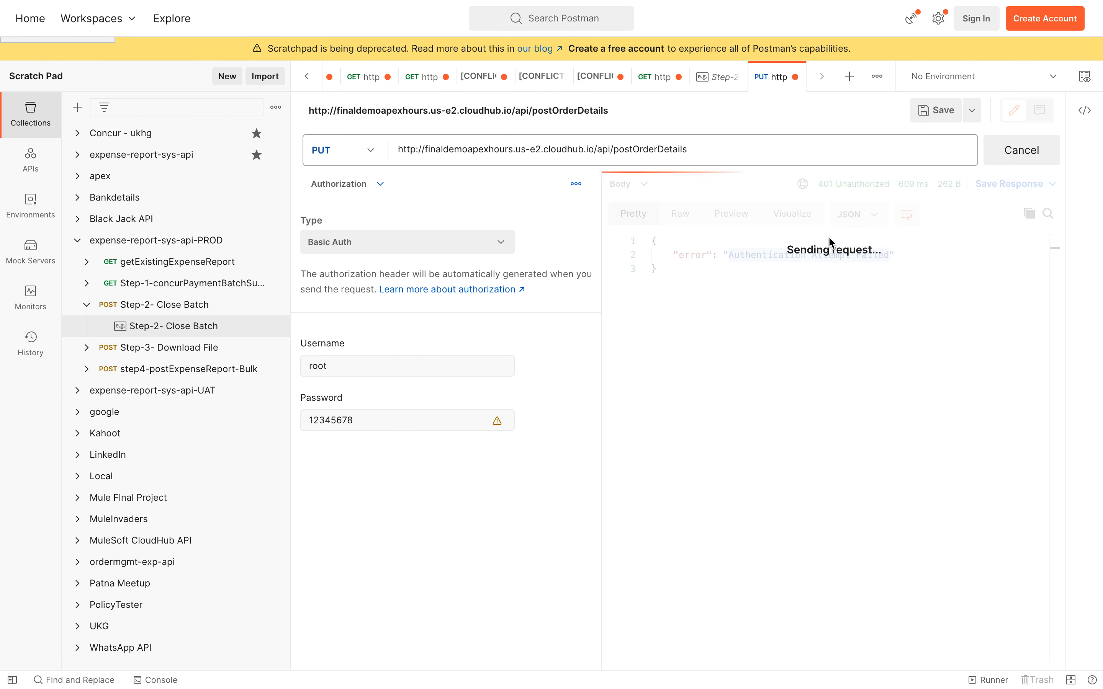
pyautogui.click(701, 359)
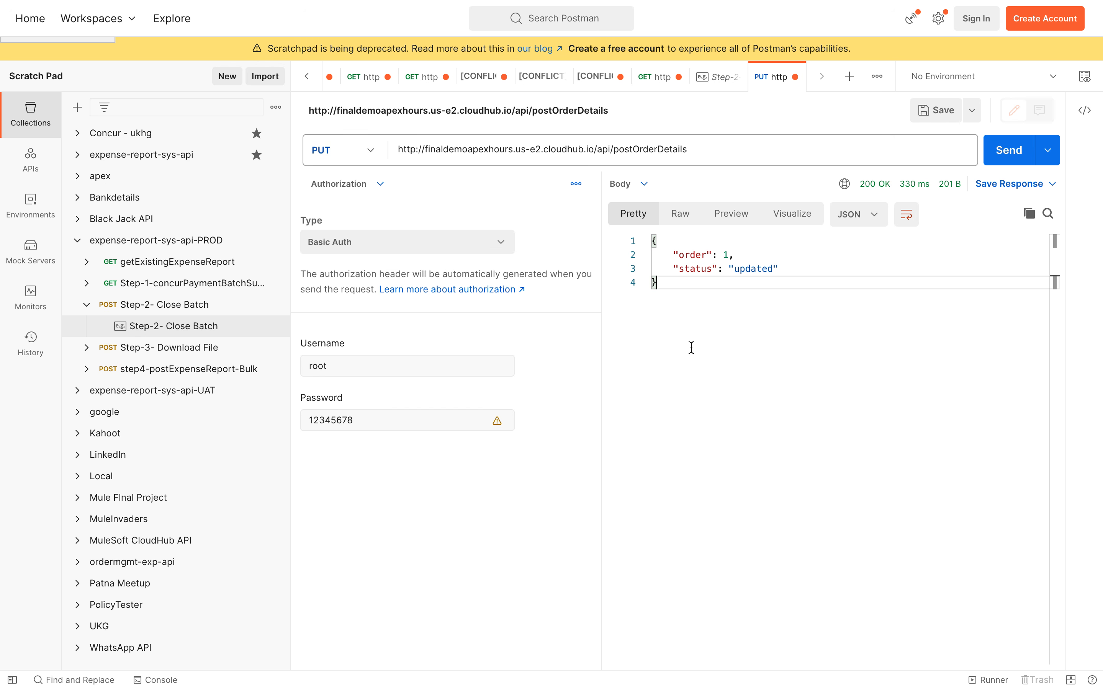
pyautogui.click(1009, 149)
pyautogui.hotkey('ctrl', 'Left')
pyautogui.hotkey('ctrl', 'Left')
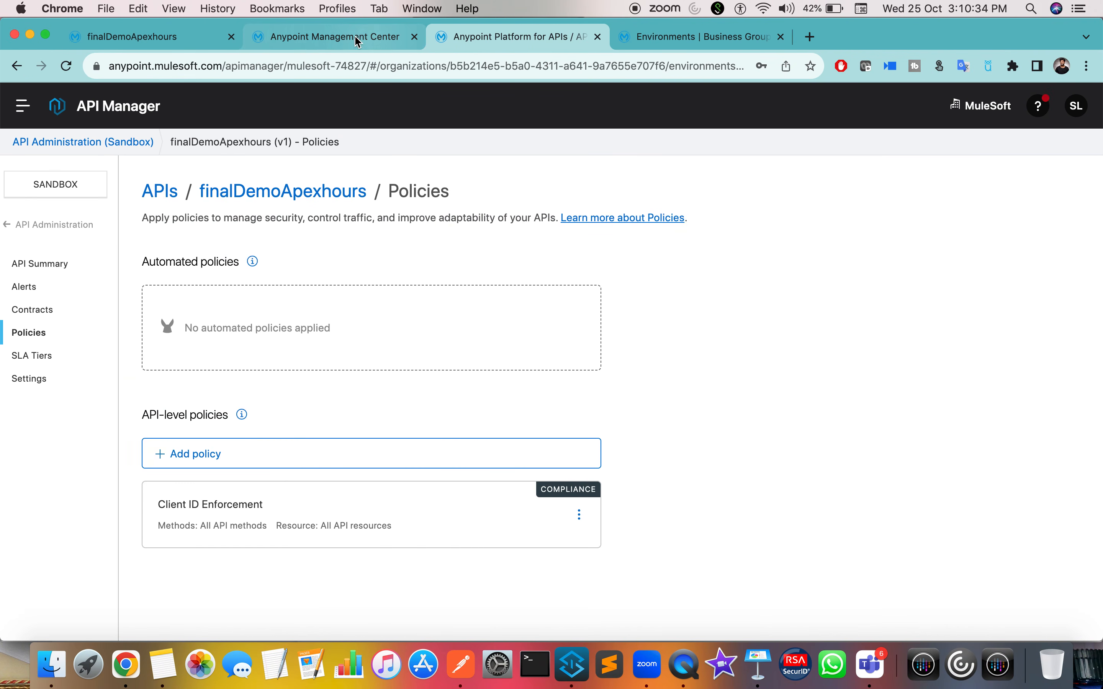
# Step: Open the finaldemoapexhours Runtime Manager logs and select the latest log entry
pyautogui.click(173, 46)
pyautogui.click(692, 39)
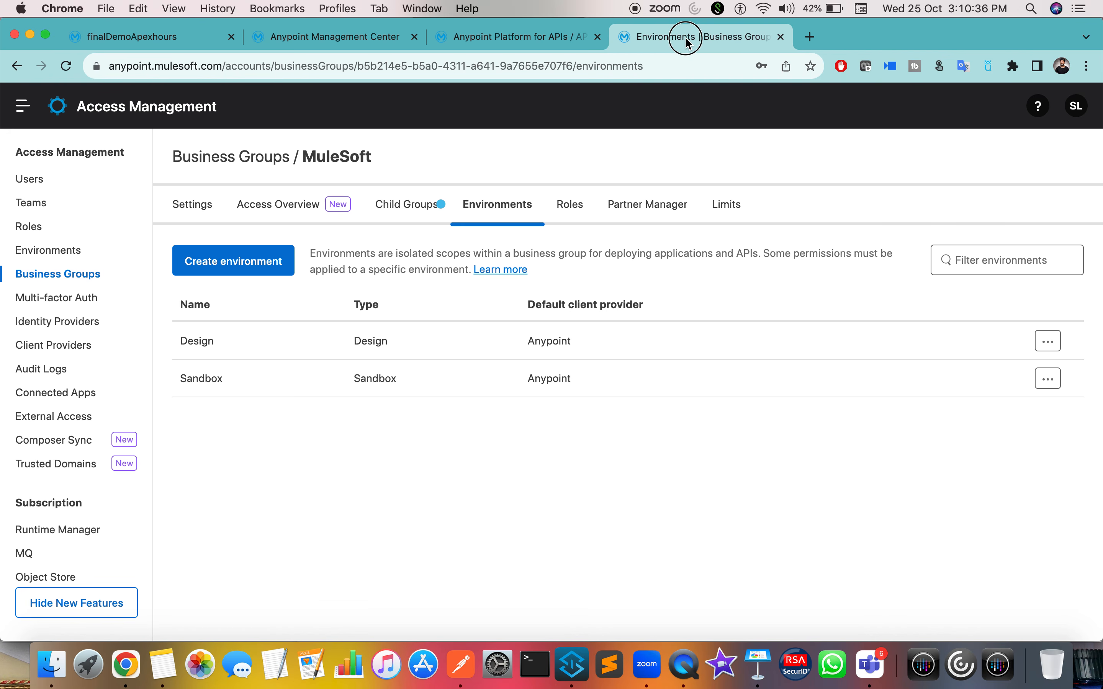
pyautogui.click(575, 43)
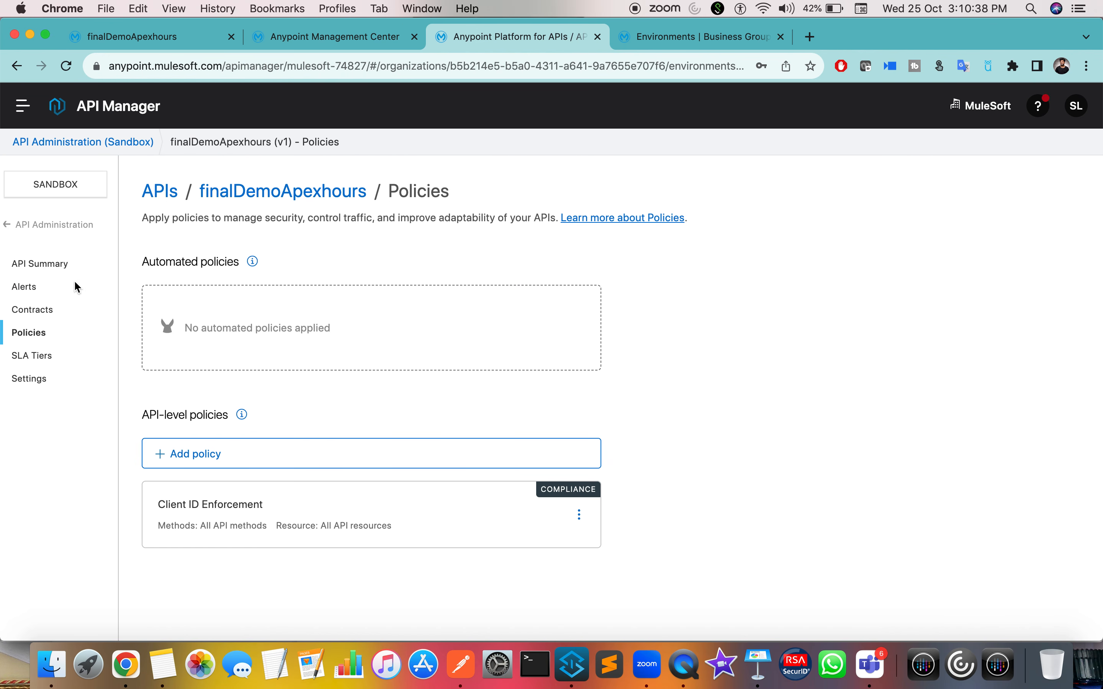
pyautogui.click(363, 36)
pyautogui.scroll(5, 237, 417)
pyautogui.scroll(-3, 234, 415)
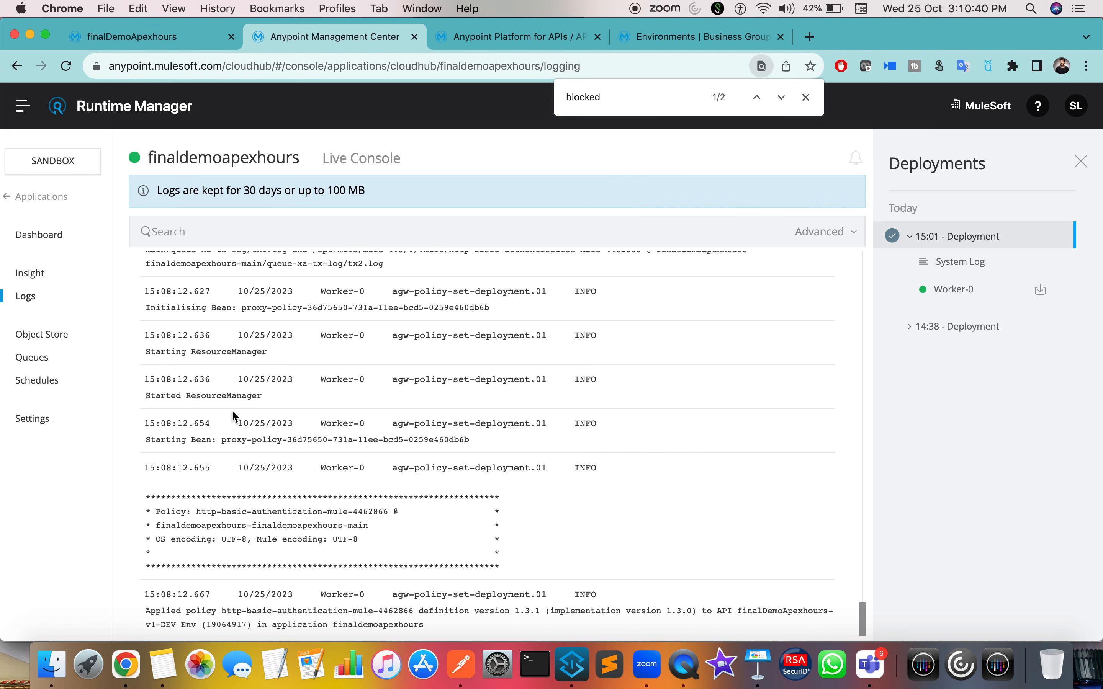
pyautogui.click(313, 615)
pyautogui.moveTo(452, 625); pyautogui.dragTo(254, 631)
pyautogui.click(190, 615)
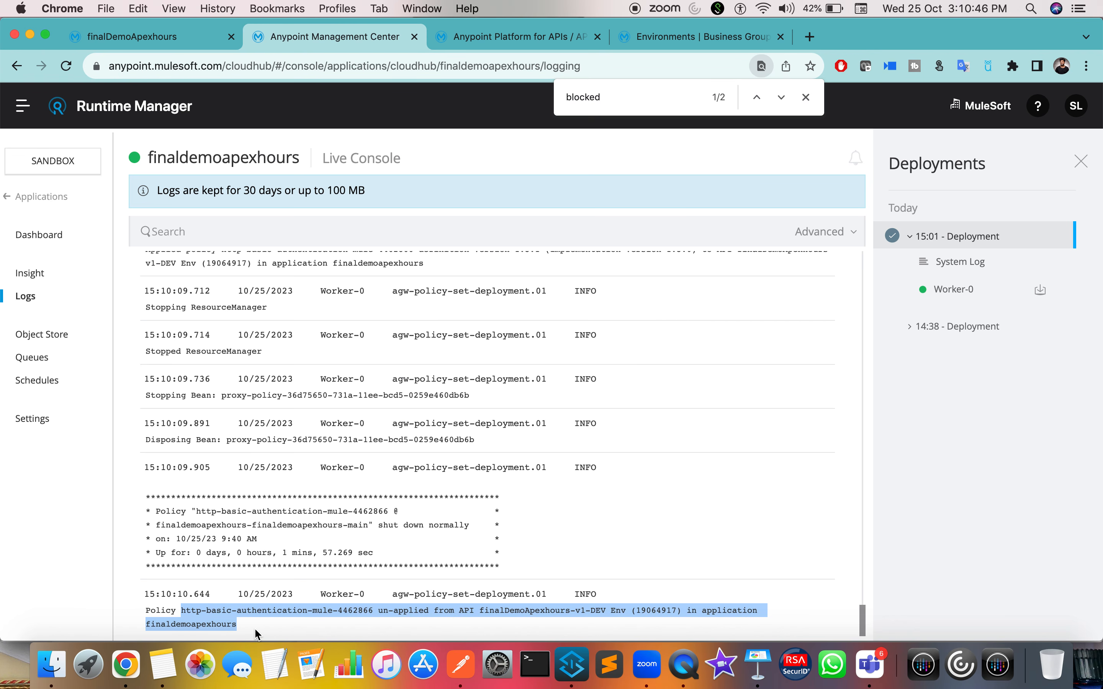
# Step: Resend the PUT request and highlight the HTTP basic authentication policy un-applied log message
pyautogui.hotkey('ctrl', 'Right')
pyautogui.hotkey('ctrl', 'Right')
pyautogui.click(1014, 158)
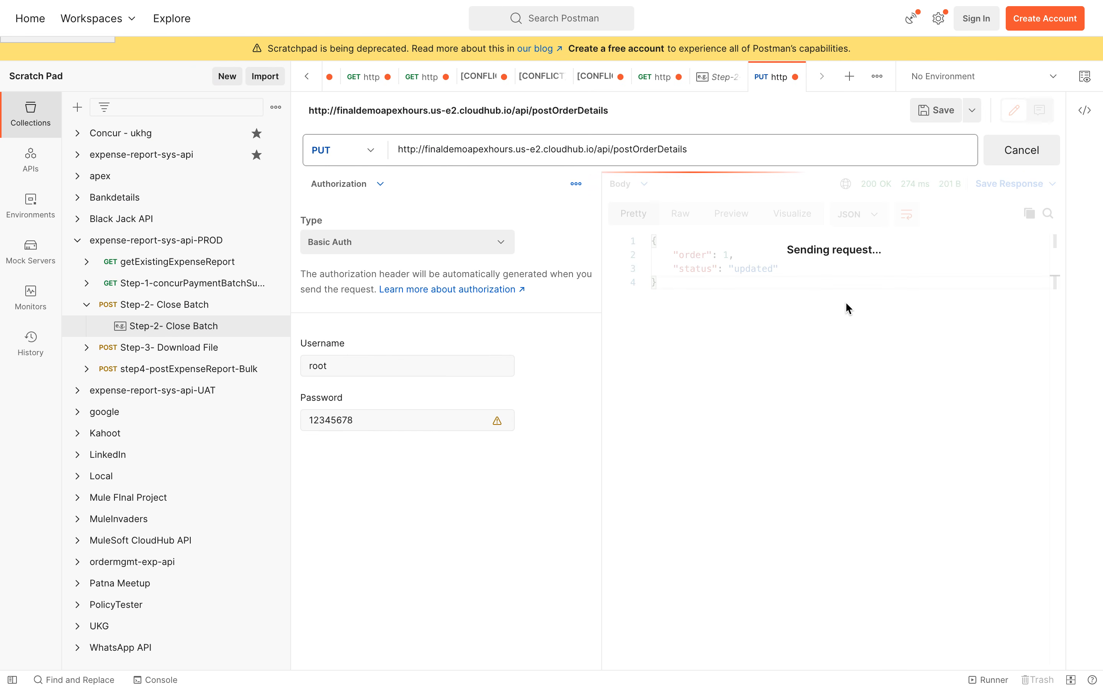
pyautogui.hotkey('ctrl', 'Left')
pyautogui.hotkey('ctrl', 'Left')
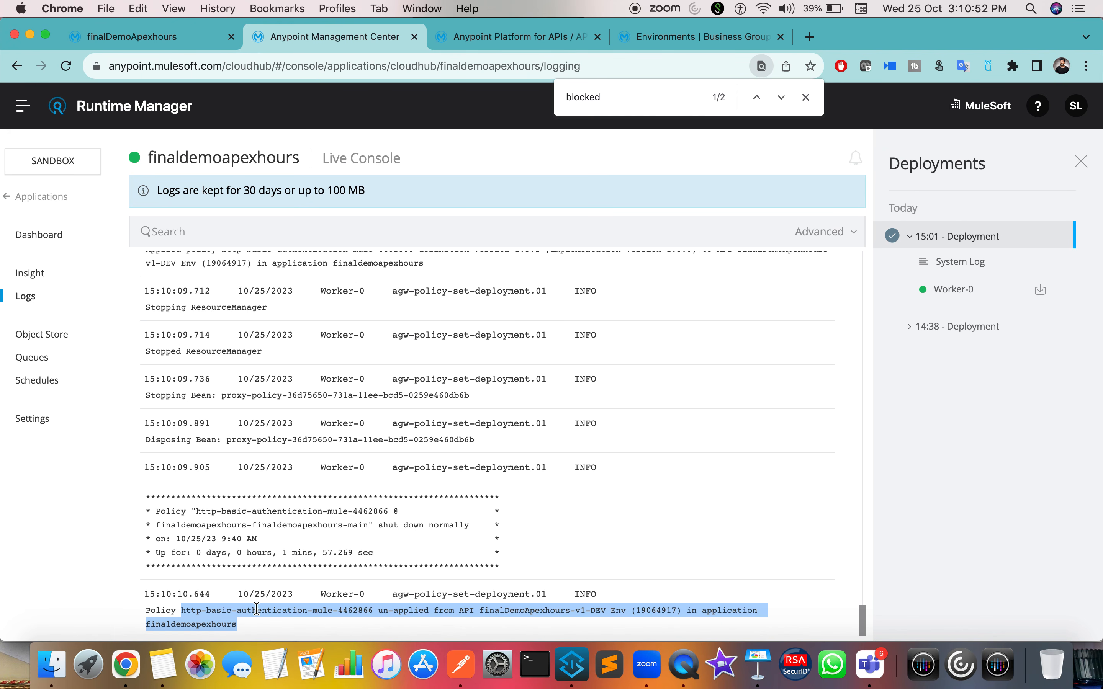
pyautogui.click(222, 621)
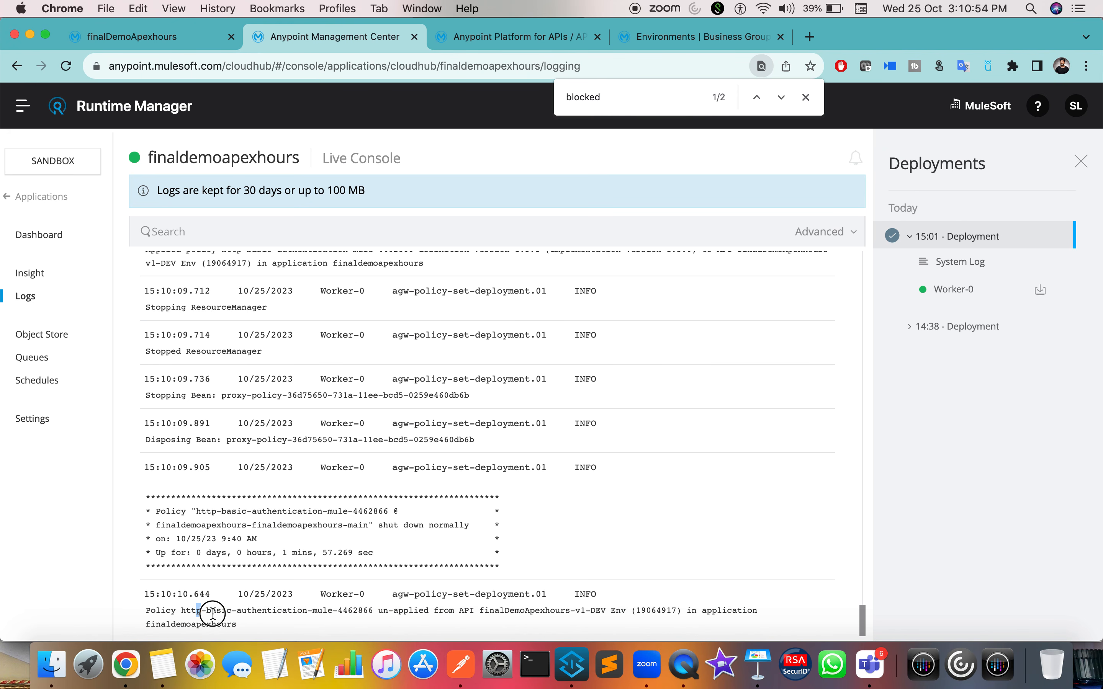
pyautogui.moveTo(196, 611); pyautogui.dragTo(308, 625)
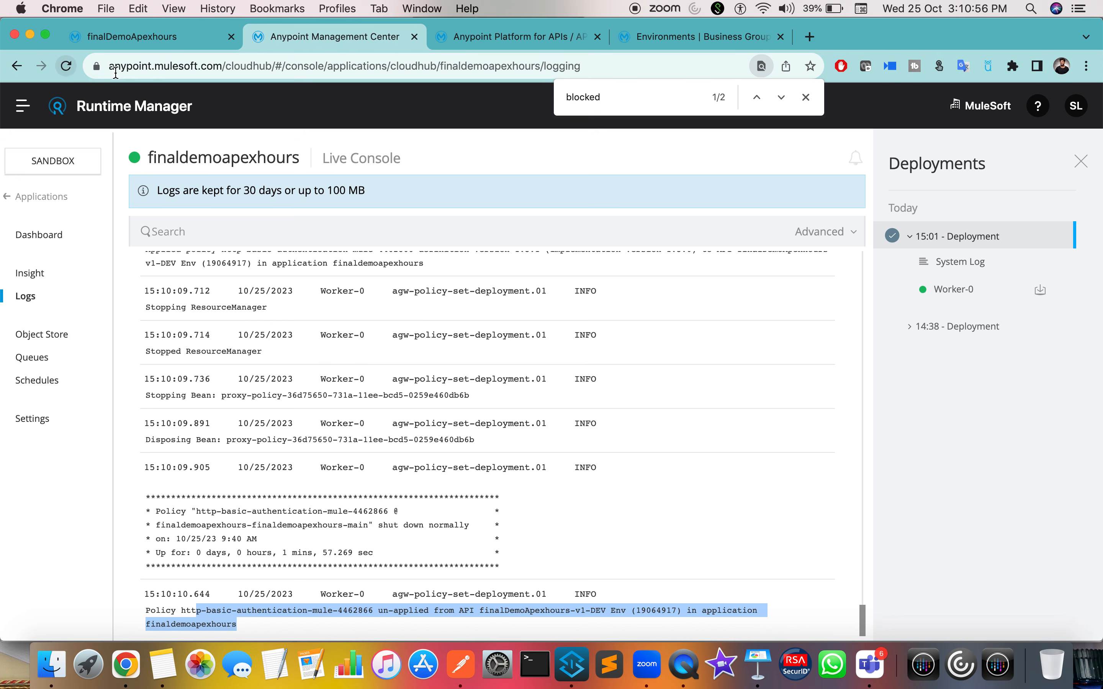
pyautogui.hotkey('ctrl', 'Right')
pyautogui.hotkey('ctrl', 'Right')
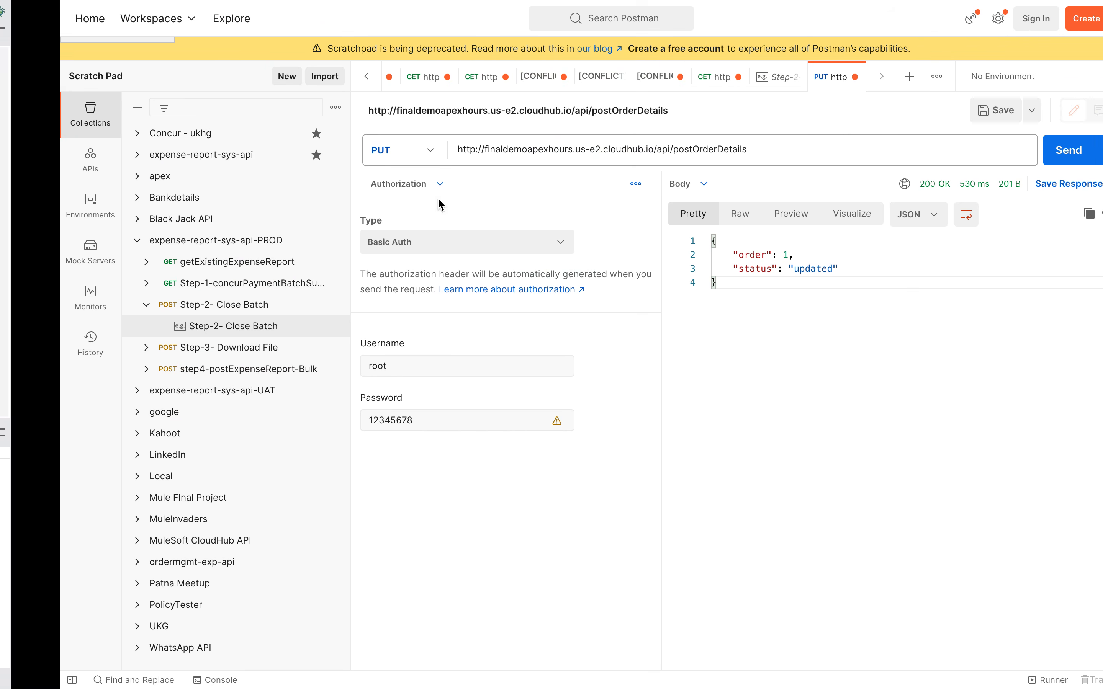
pyautogui.click(1009, 150)
pyautogui.click(1006, 149)
pyautogui.hotkey('ctrl', 'Left')
pyautogui.hotkey('ctrl', 'Left')
# Step: Reload the API Manager and Runtime Manager pages, then send the PUT request again
pyautogui.click(514, 38)
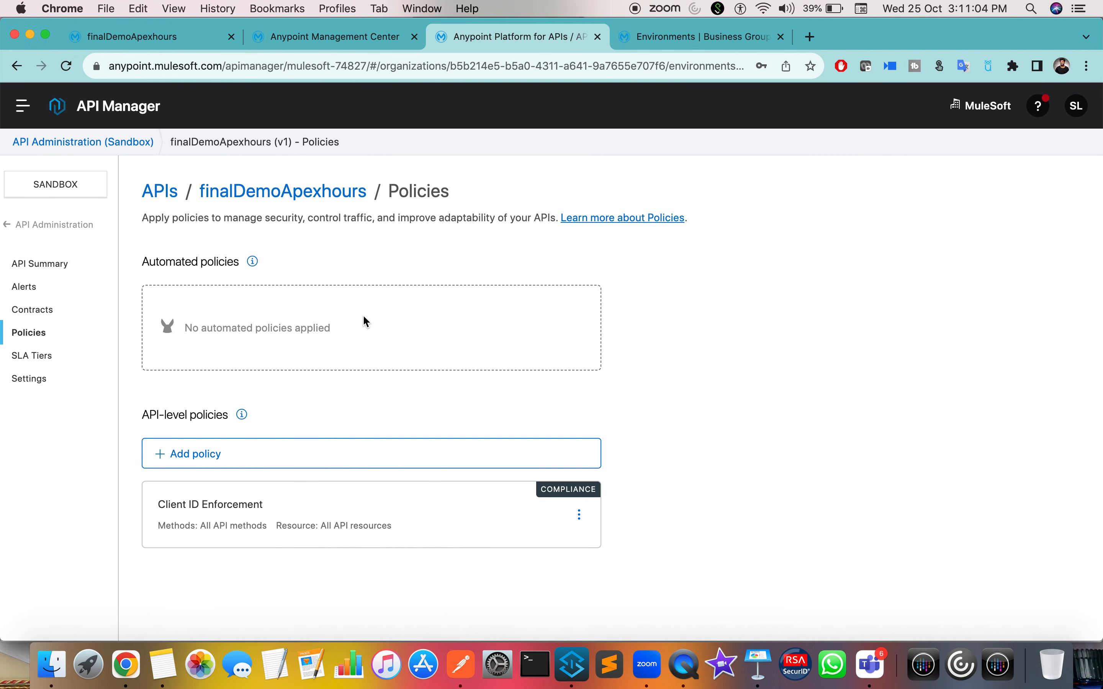
pyautogui.click(67, 66)
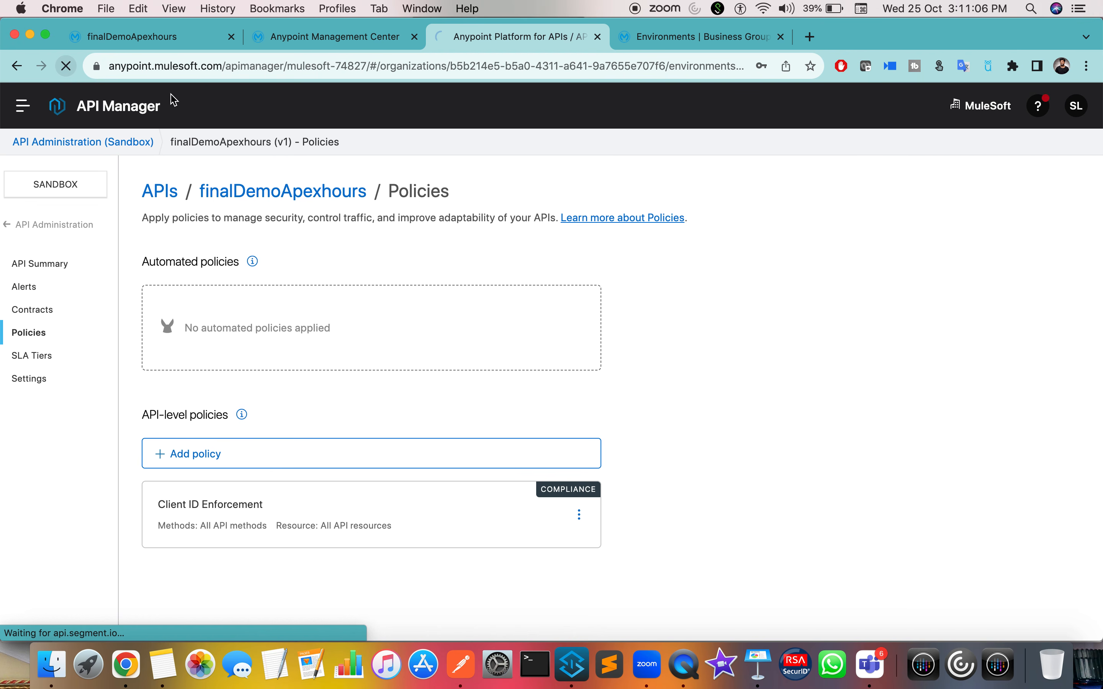
pyautogui.click(305, 39)
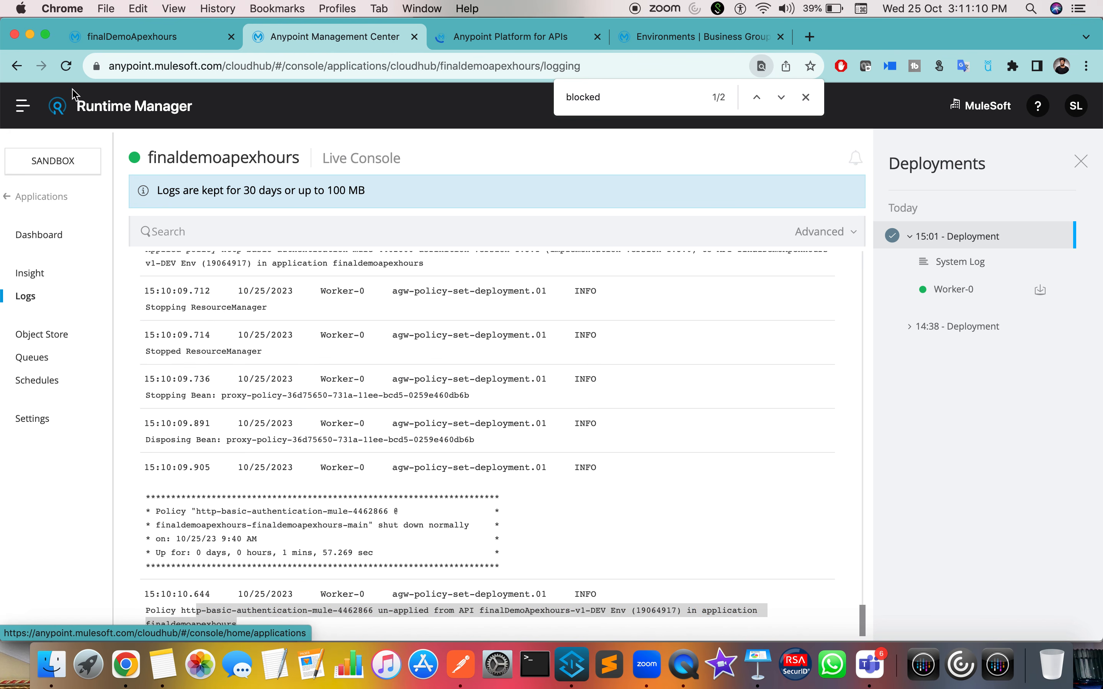
pyautogui.click(67, 67)
pyautogui.click(458, 37)
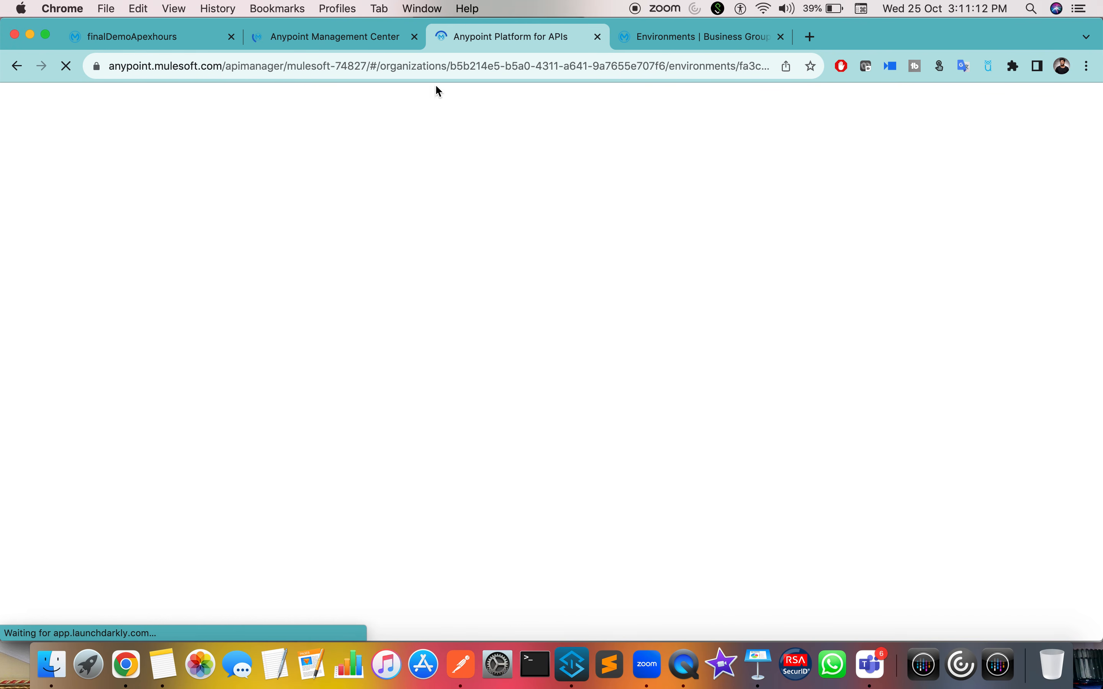
pyautogui.hotkey('ctrl', 'Right')
pyautogui.hotkey('ctrl', 'Right')
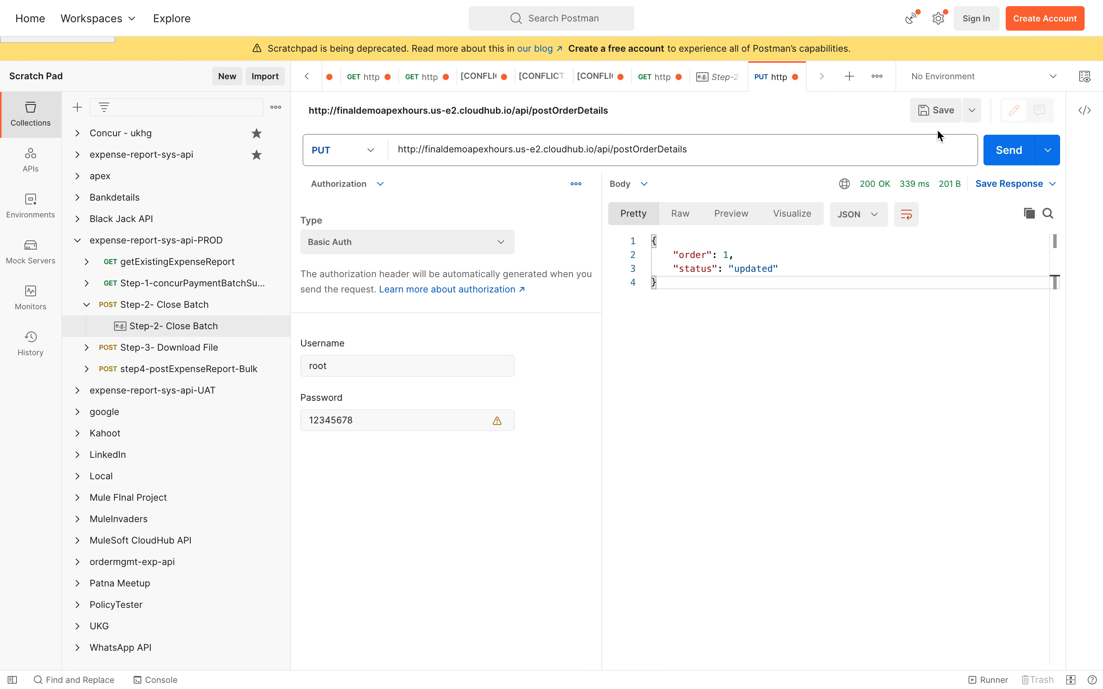
pyautogui.click(1007, 150)
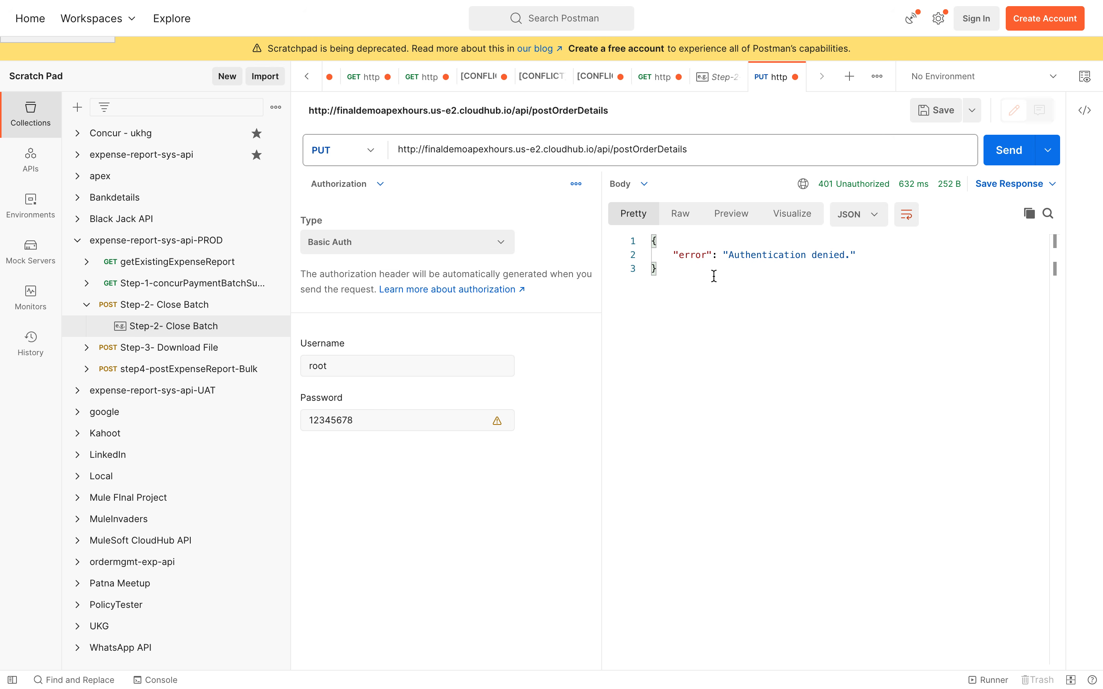
# Step: Highlight the 401 'Authentication denied.' error body, then return to the browser
pyautogui.moveTo(702, 254); pyautogui.dragTo(886, 256)
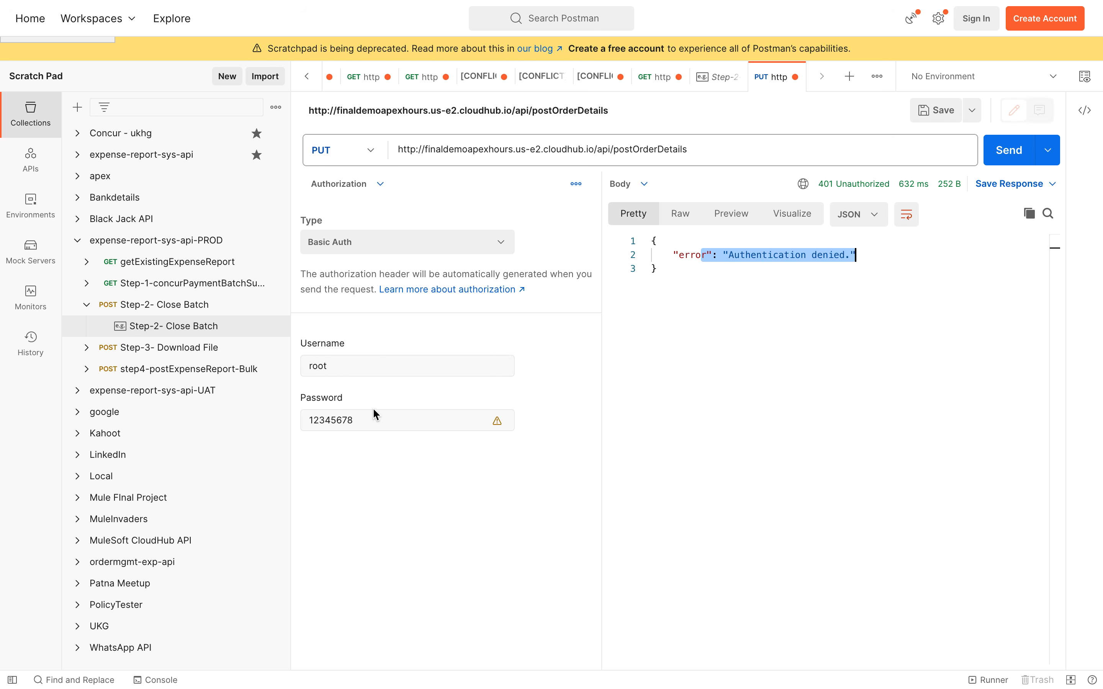
pyautogui.hotkey('ctrl', 'Left')
pyautogui.hotkey('ctrl', 'Left')
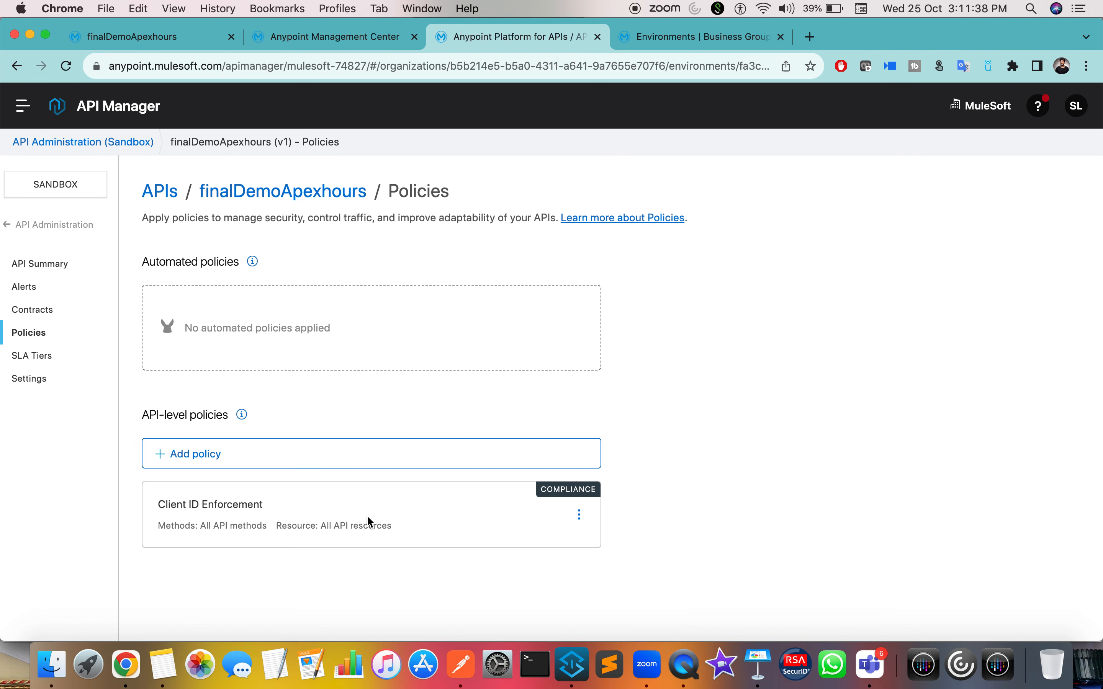
# Step: Check the app's Runtime Manager settings and the applied Client ID Enforcement policy
pyautogui.click(691, 38)
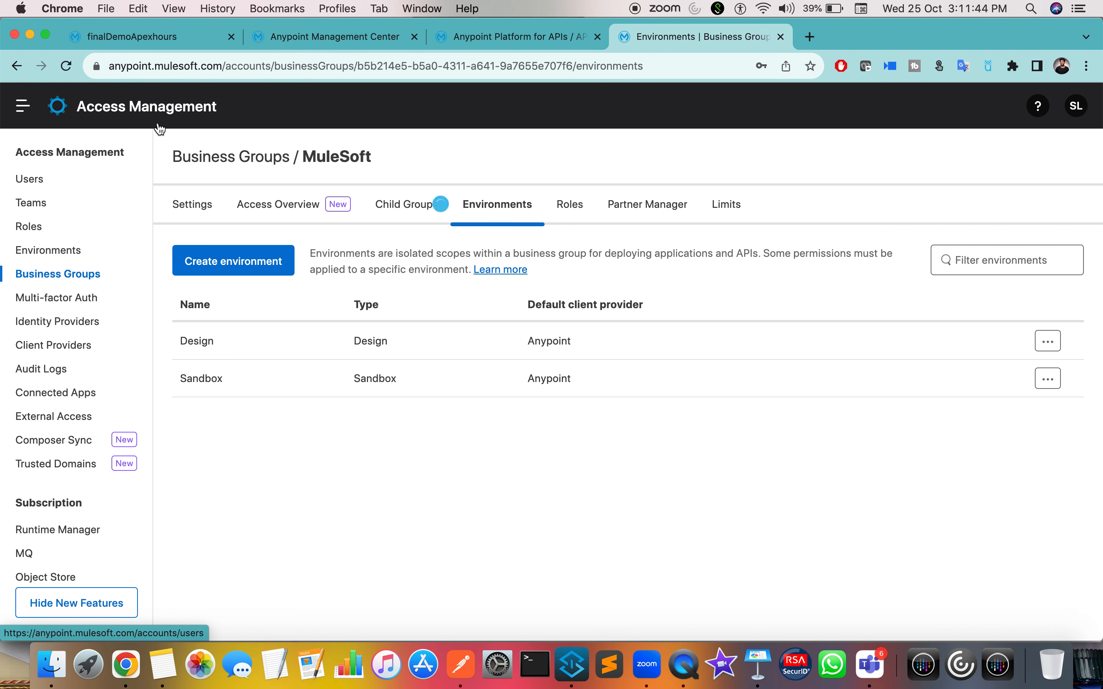
pyautogui.click(370, 41)
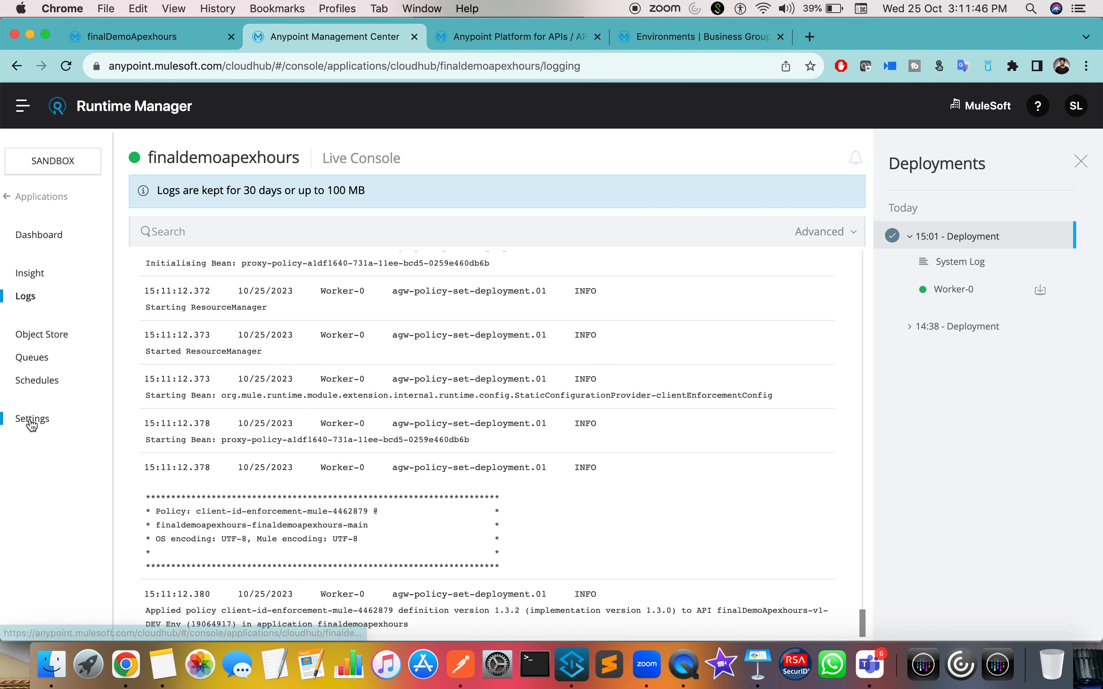
pyautogui.click(31, 421)
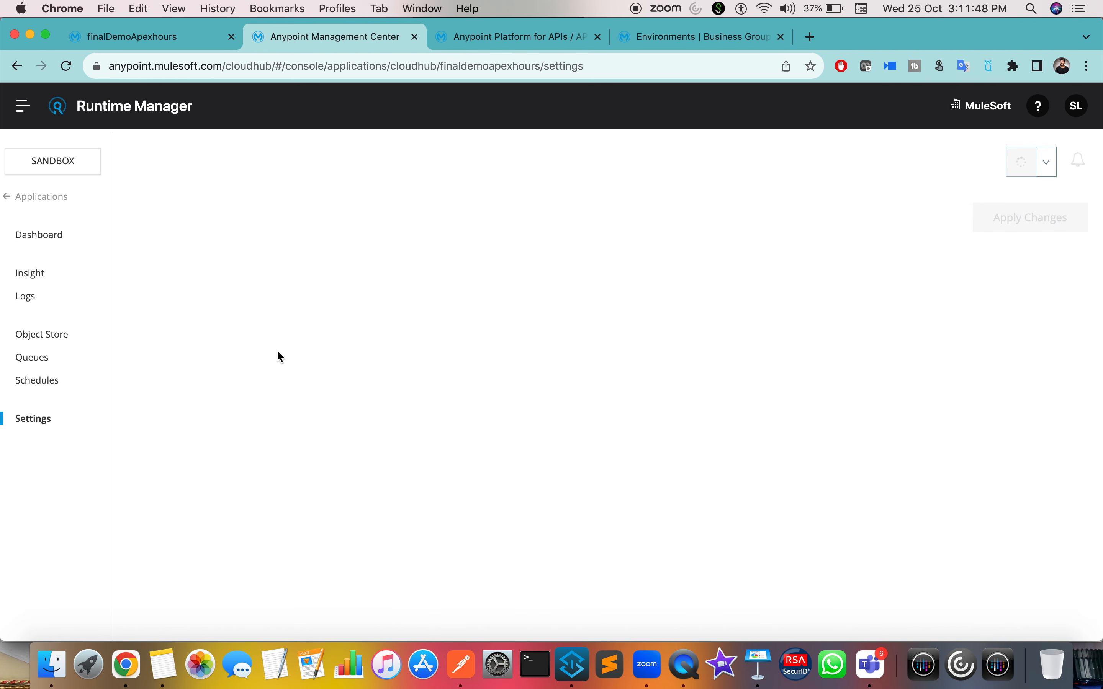
pyautogui.click(693, 64)
pyautogui.click(669, 40)
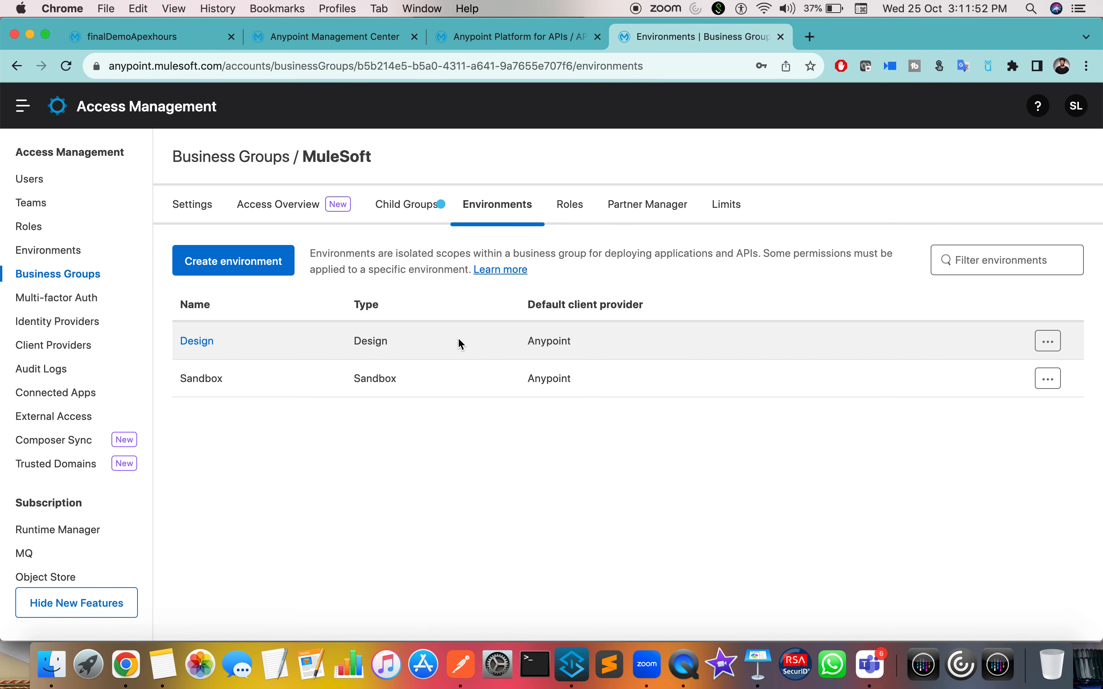
pyautogui.click(524, 36)
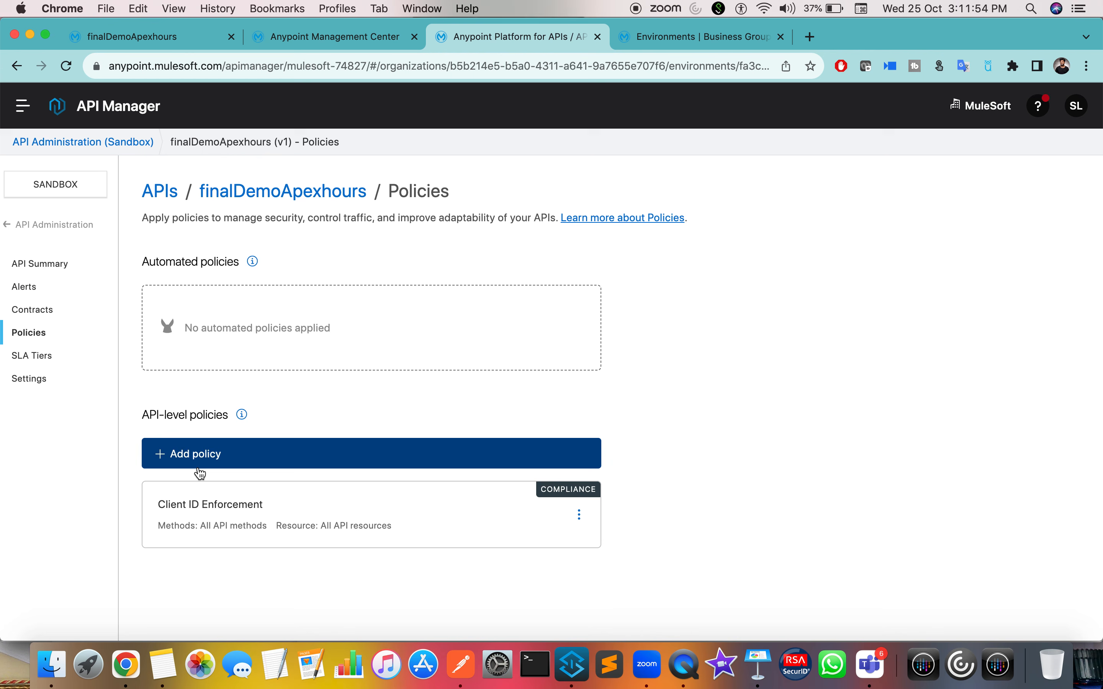
pyautogui.moveTo(177, 505); pyautogui.dragTo(241, 507)
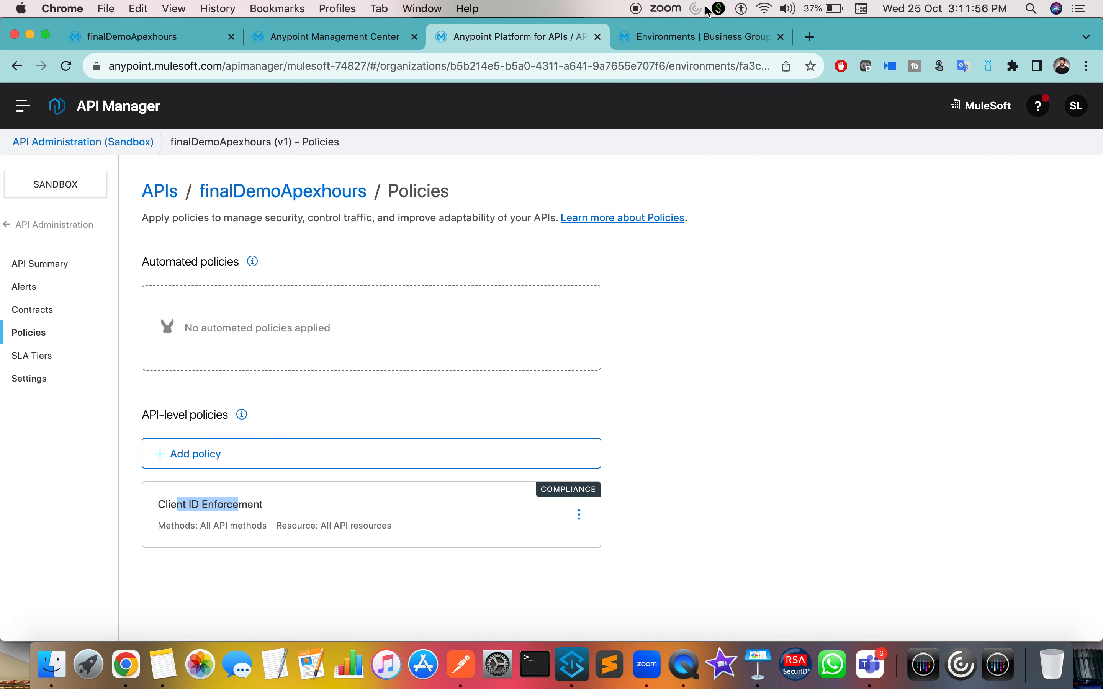
# Step: Reload the finalDemoApexhours Exchange page, recheck settings and policies, then return to it
pyautogui.click(139, 39)
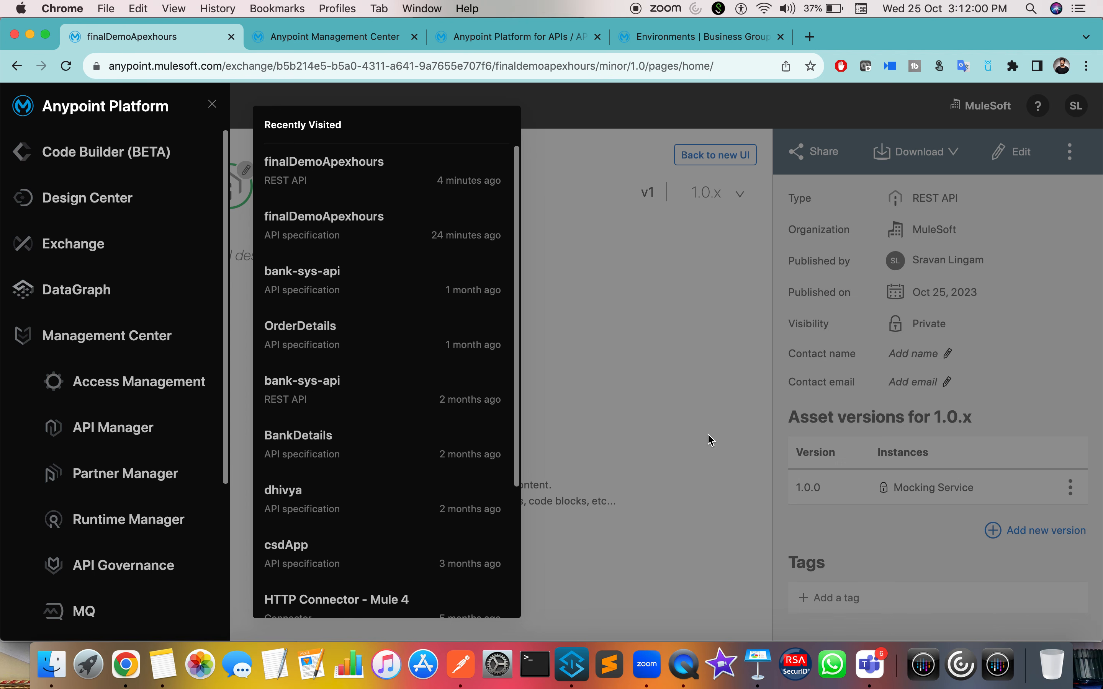
pyautogui.click(741, 374)
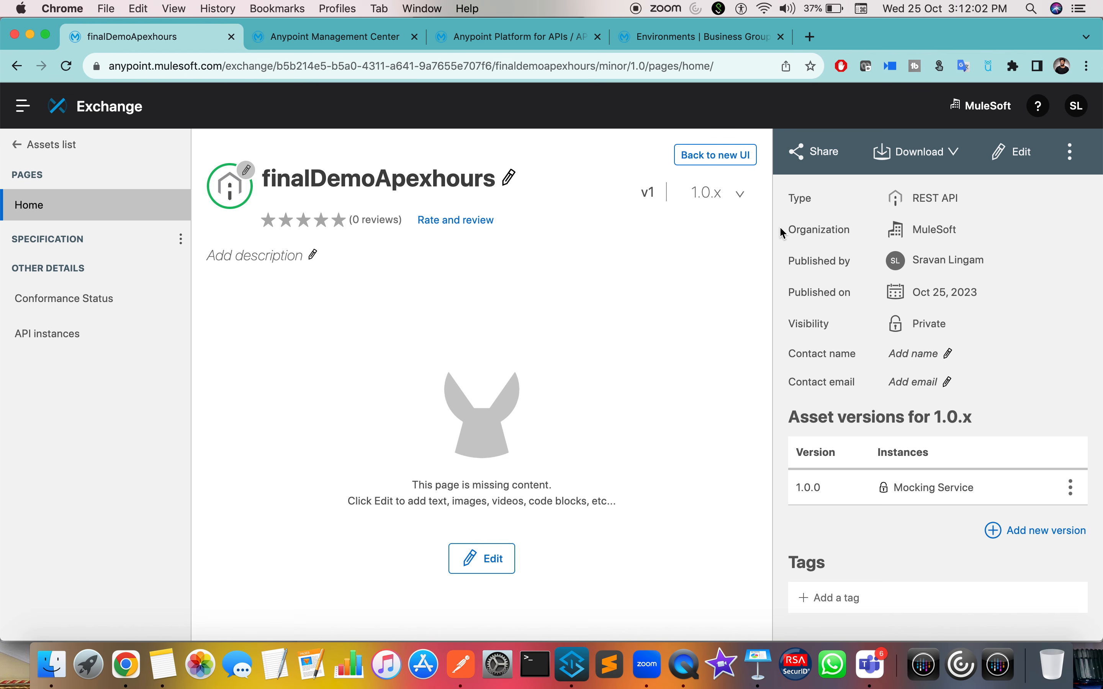
pyautogui.click(63, 68)
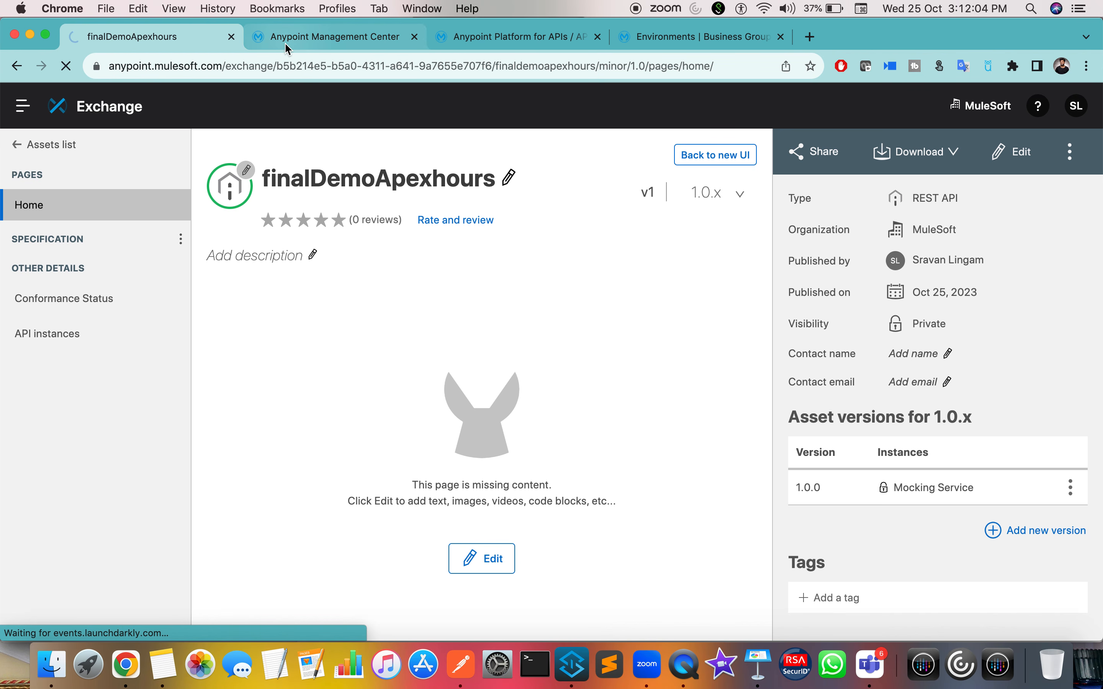
pyautogui.click(320, 41)
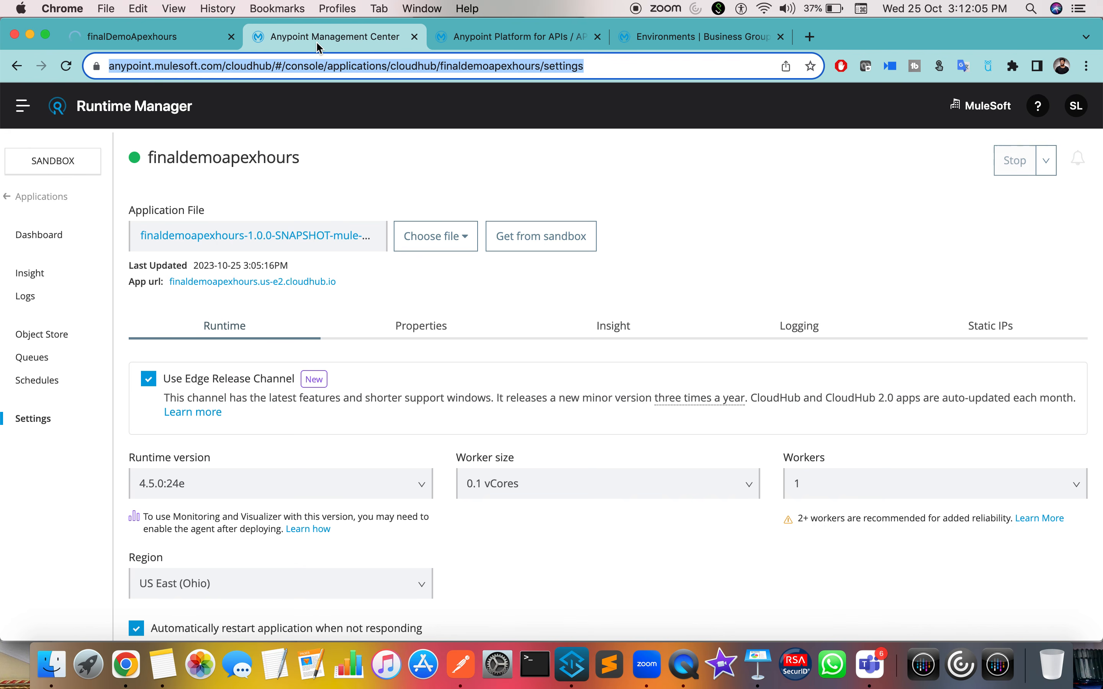
pyautogui.click(492, 43)
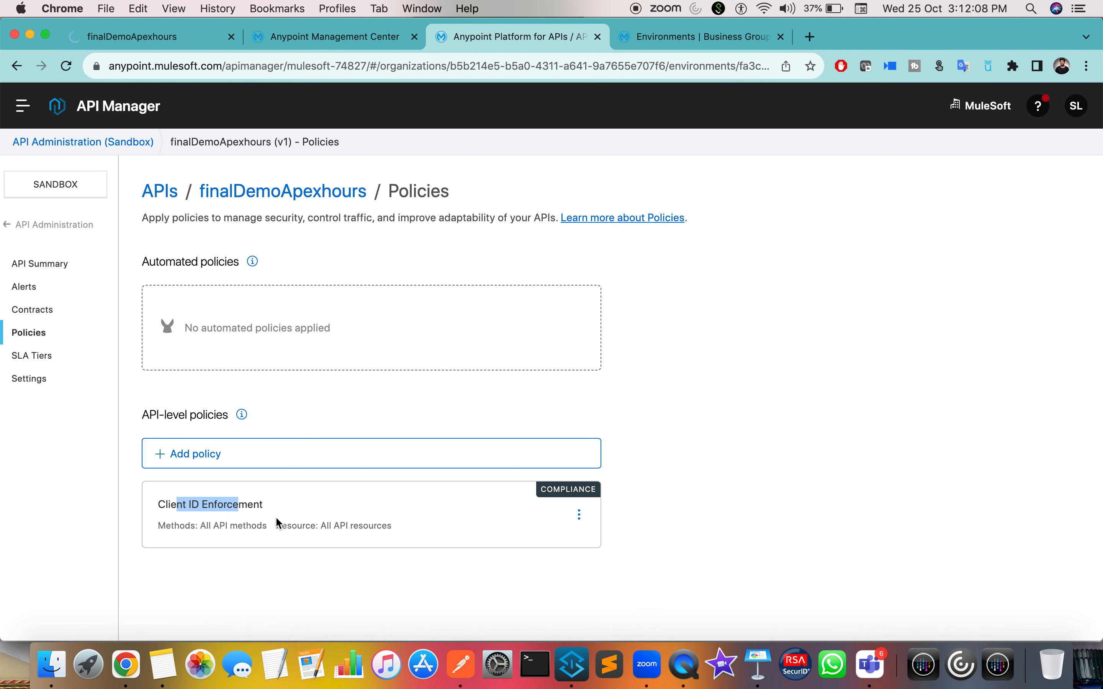
pyautogui.tripleClick(221, 505)
pyautogui.click(167, 41)
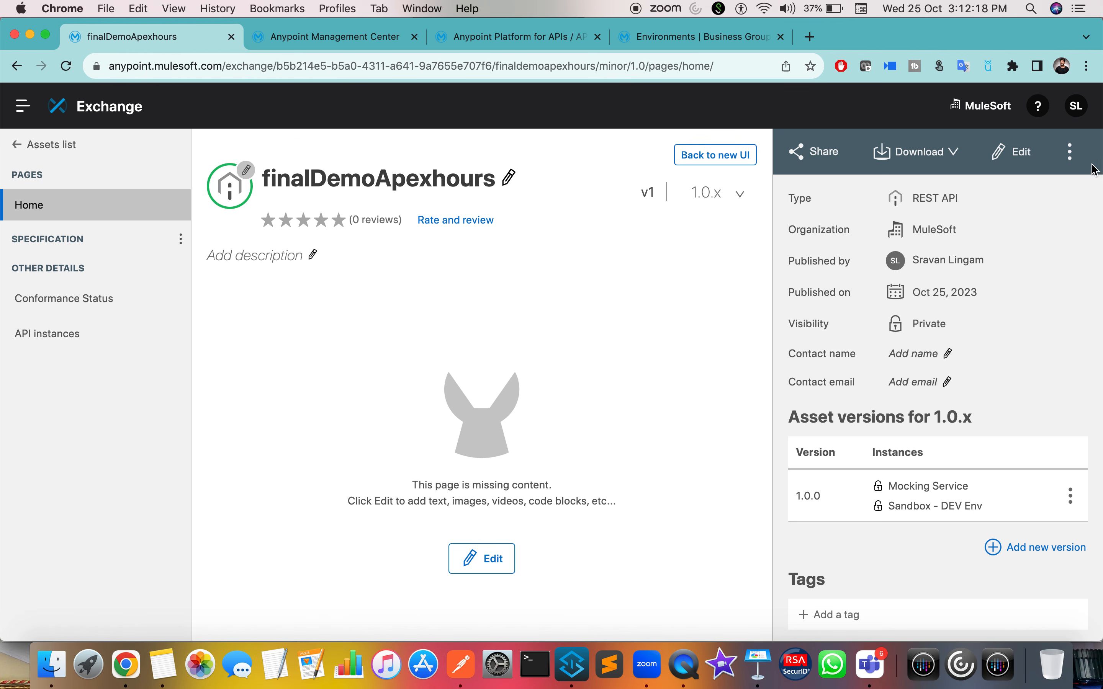
# Step: Begin a DEV Env access request with a new application, then cancel it
pyautogui.click(1069, 153)
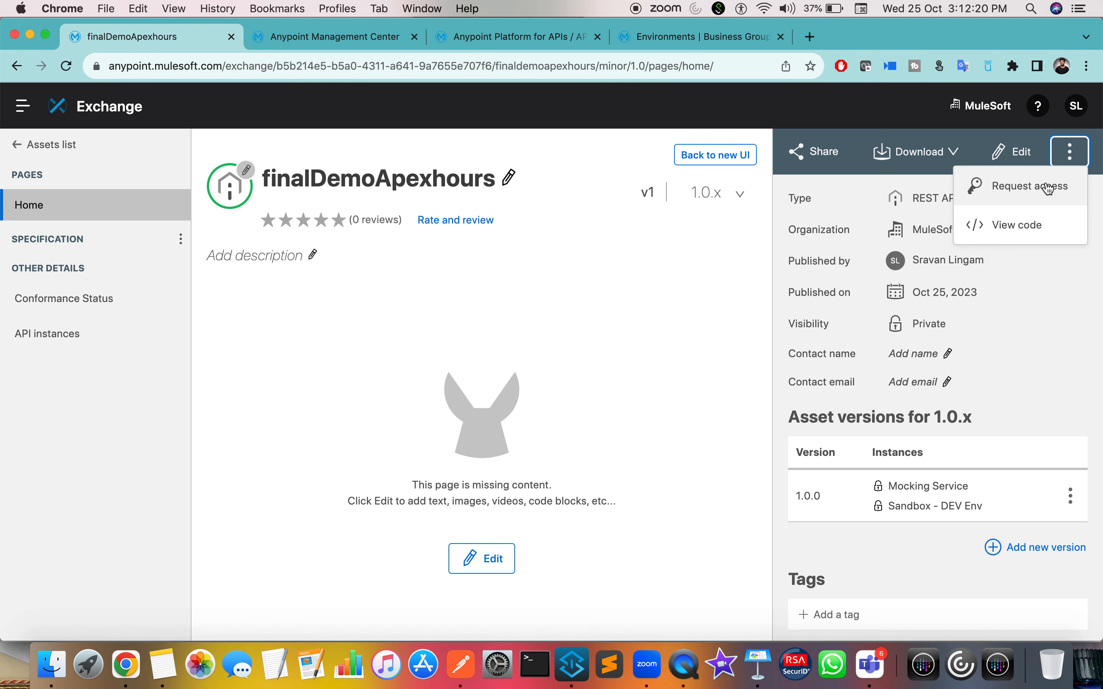
pyautogui.click(1029, 197)
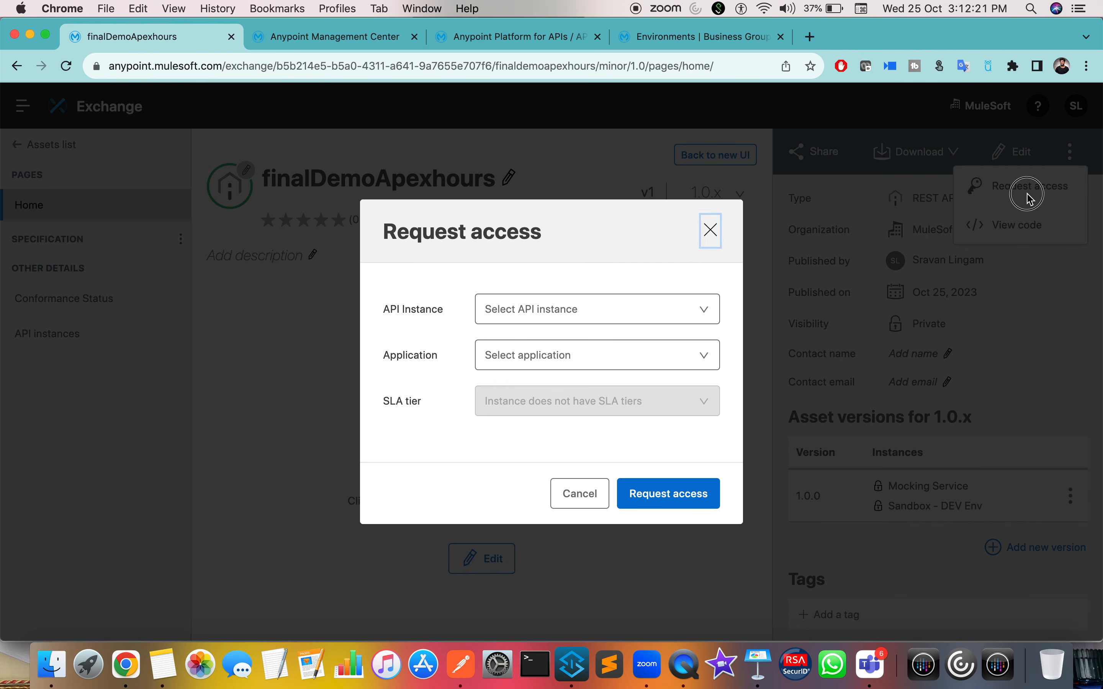
pyautogui.click(643, 319)
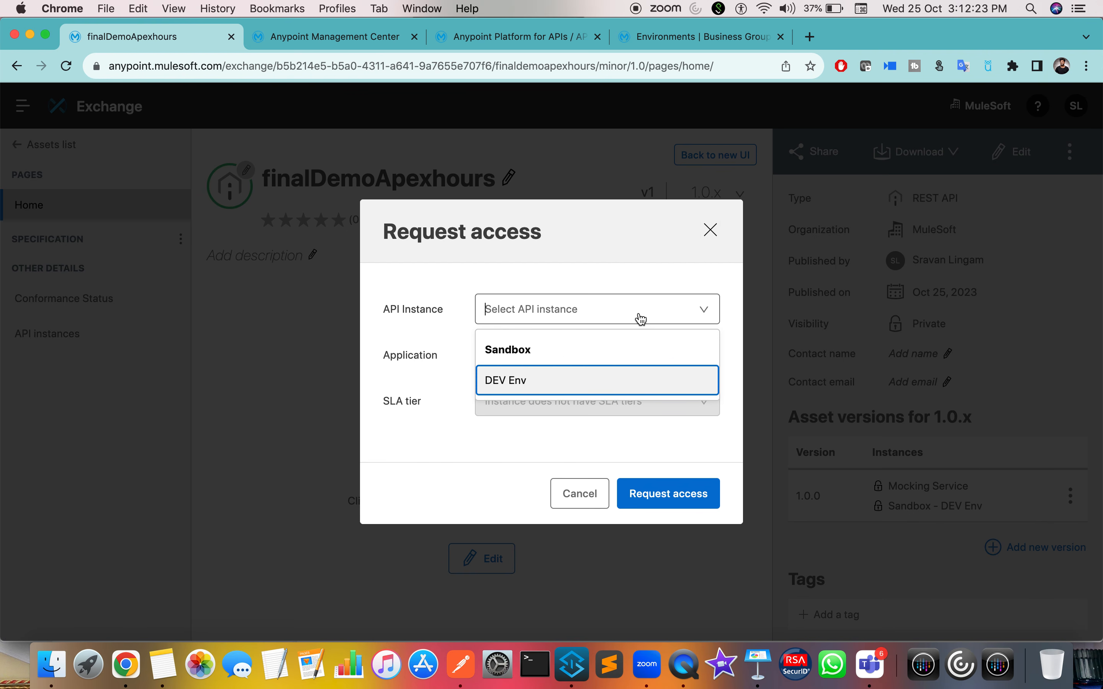
pyautogui.click(524, 380)
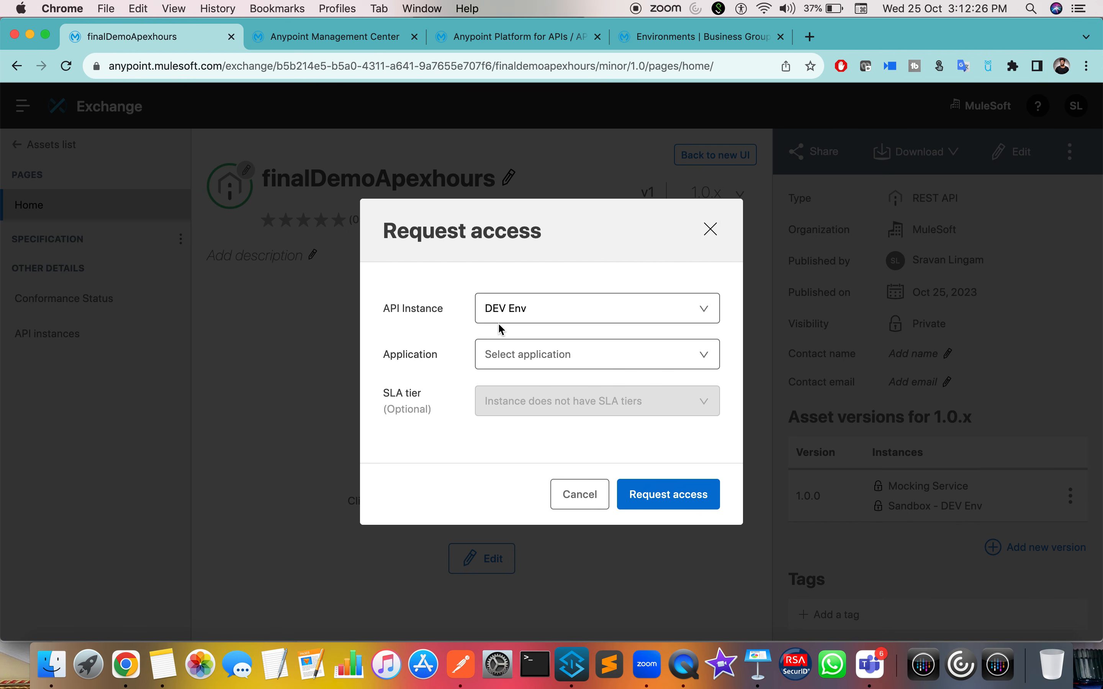
pyautogui.click(528, 364)
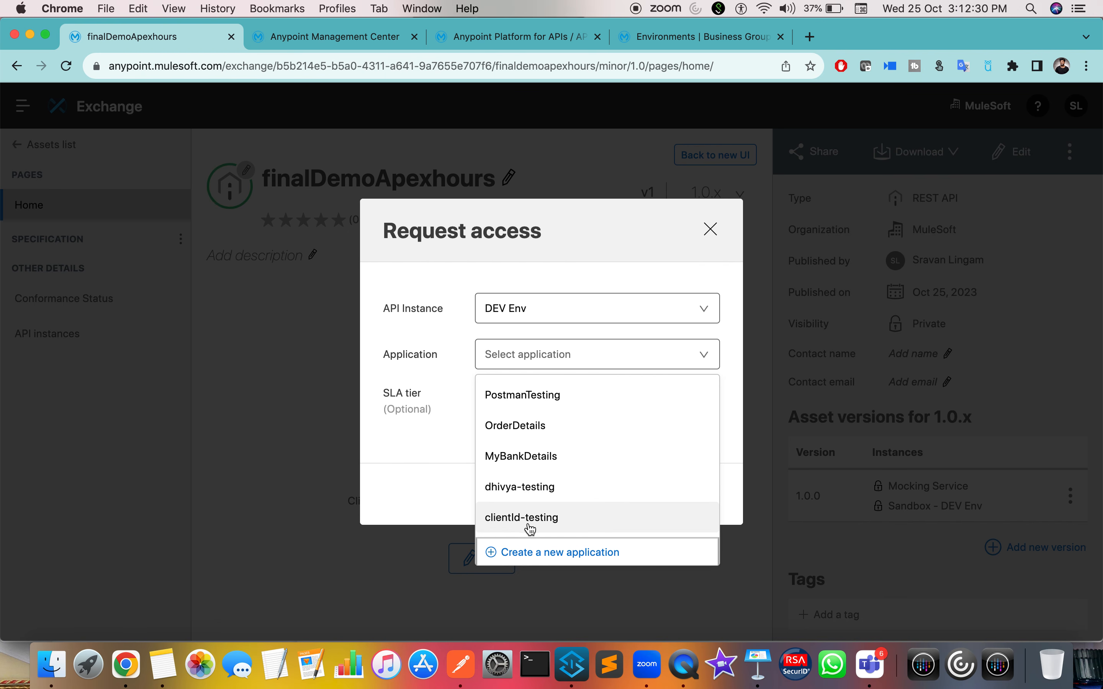
pyautogui.click(545, 562)
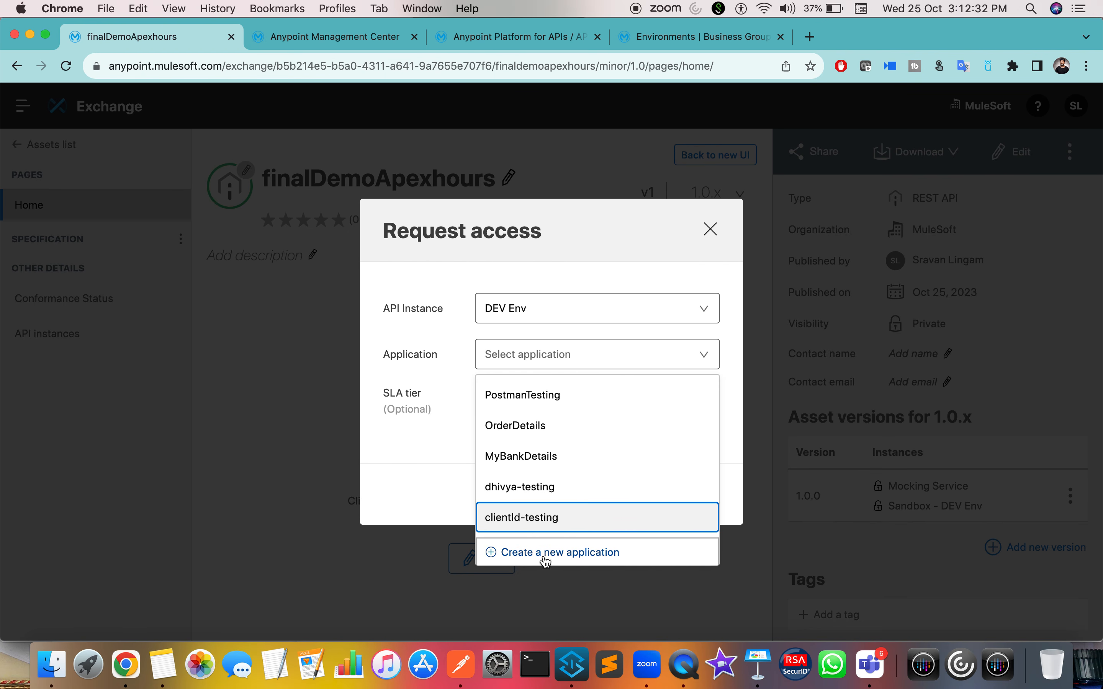
pyautogui.click(731, 523)
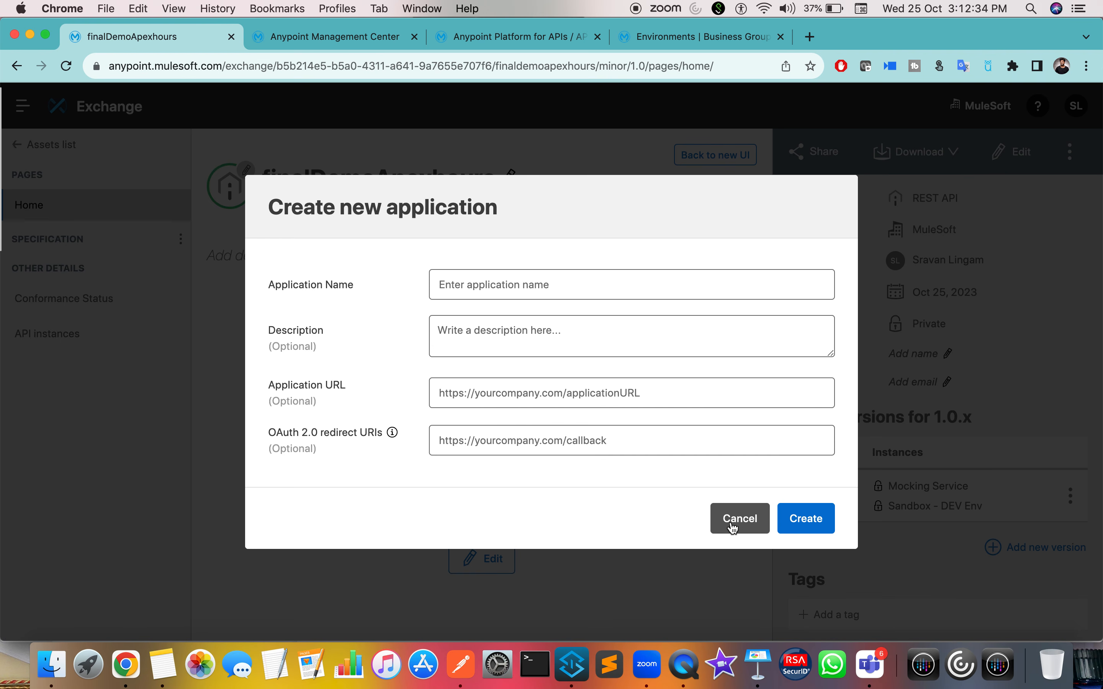
pyautogui.click(580, 500)
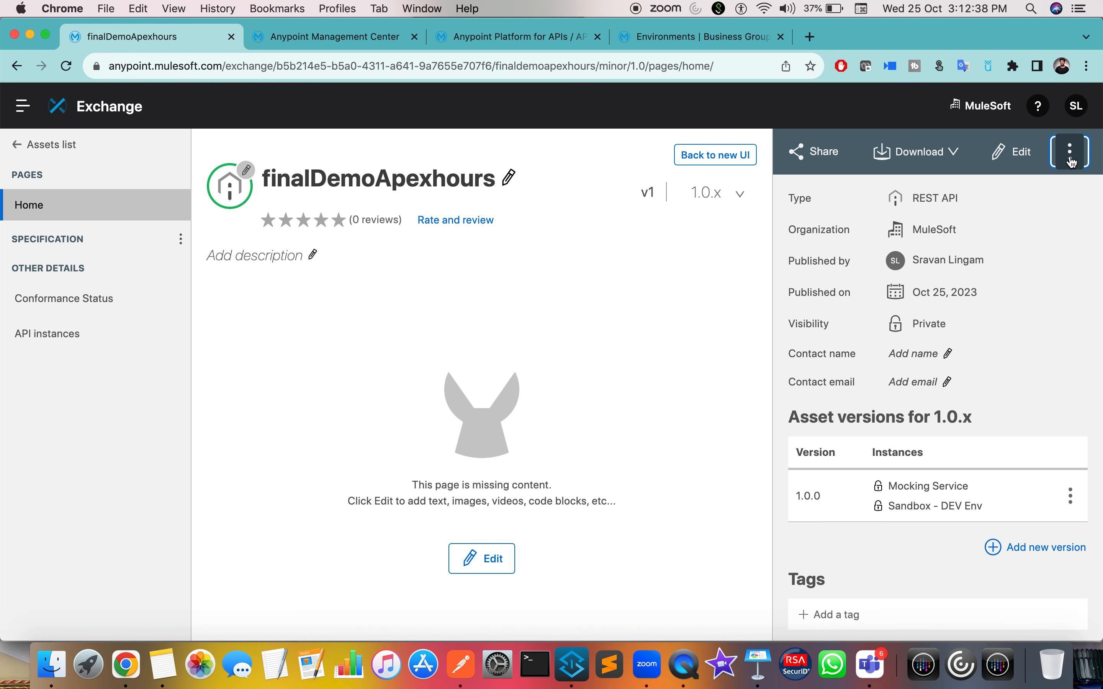
# Step: Request DEV Env access for a newly created application named 'API testing'
pyautogui.click(1071, 162)
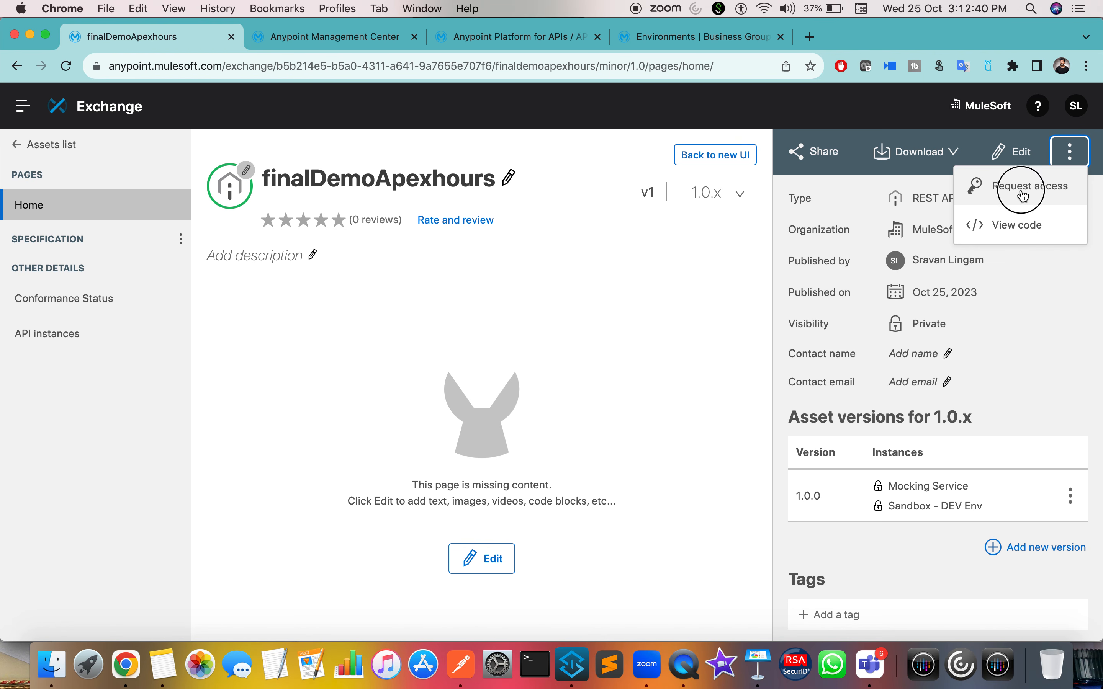
pyautogui.click(1023, 196)
pyautogui.click(606, 310)
pyautogui.click(547, 384)
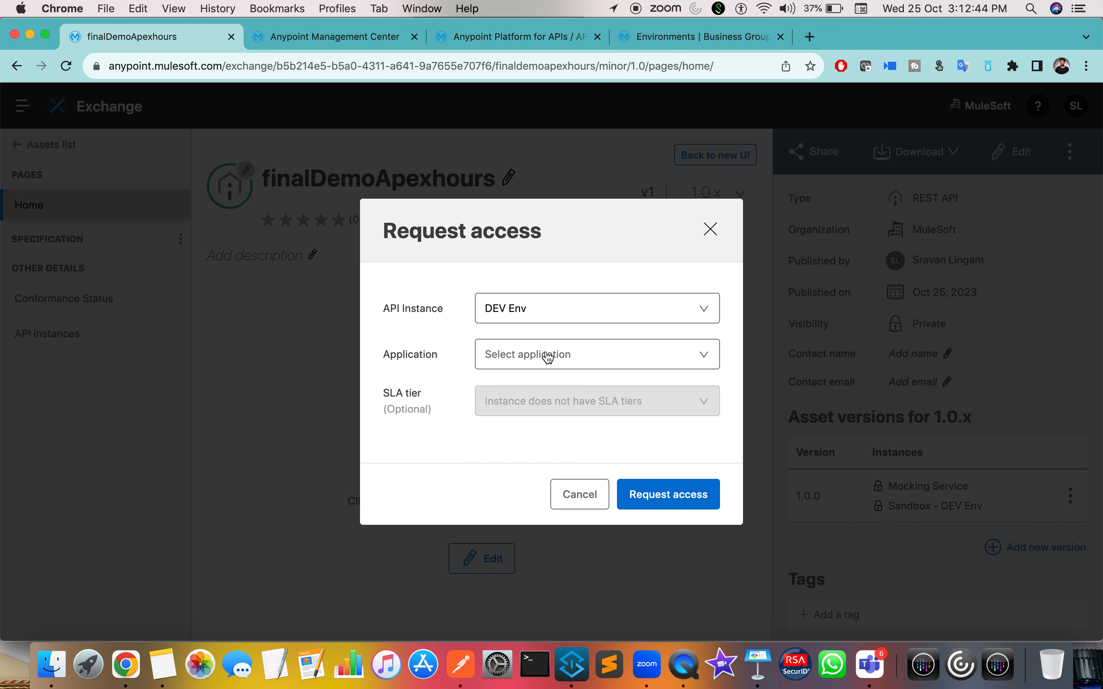
pyautogui.click(547, 358)
pyautogui.click(547, 553)
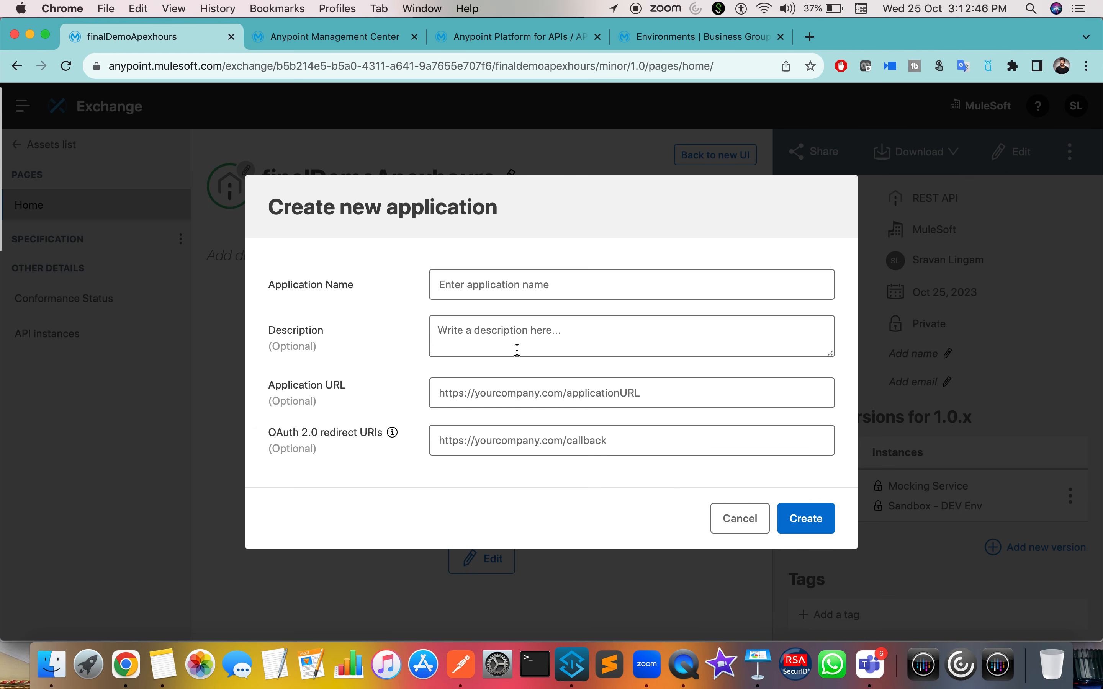
pyautogui.click(481, 293)
pyautogui.write('API')
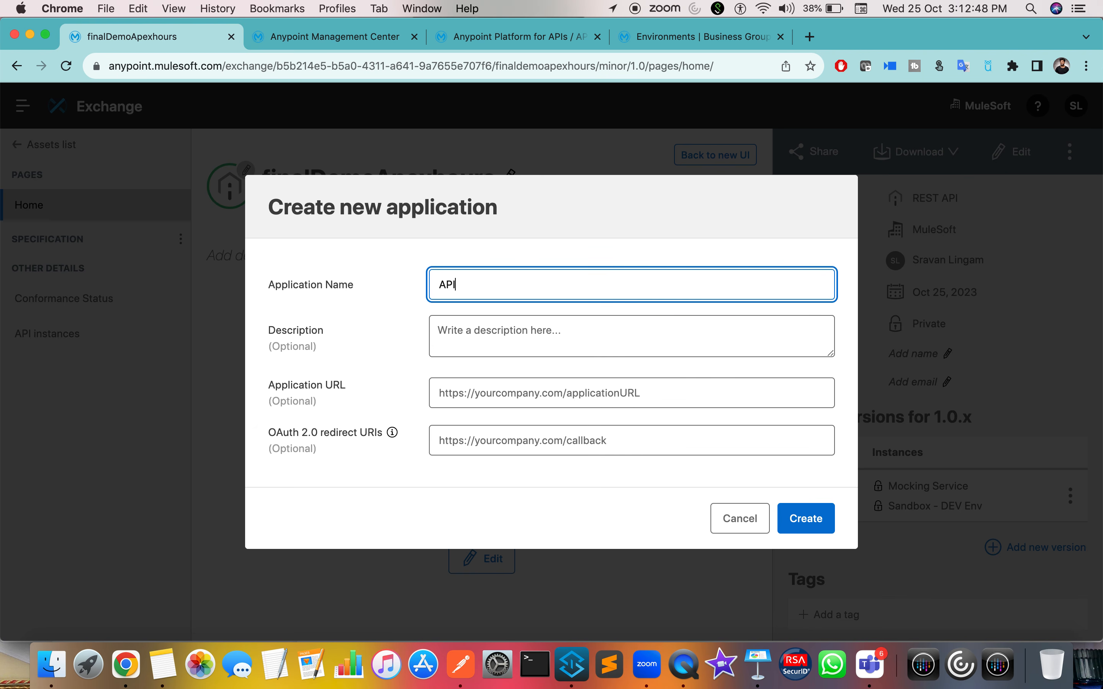
pyautogui.write(' testing')
pyautogui.click(825, 518)
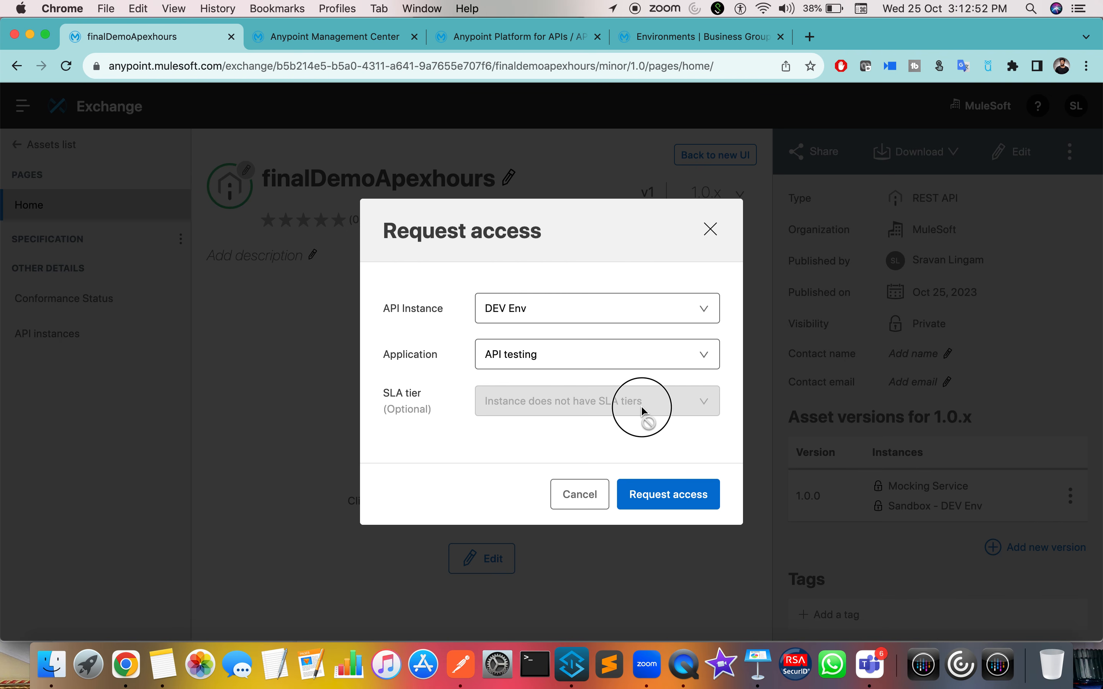
pyautogui.click(657, 497)
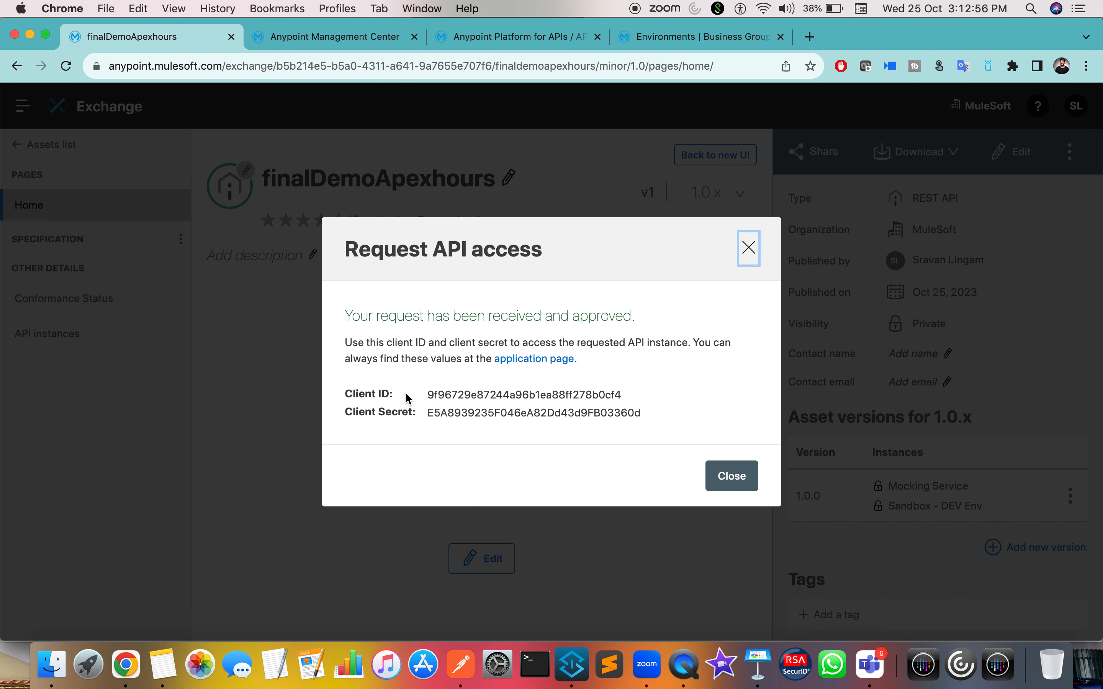
# Step: Copy the issued client ID and bring up Postman's authorization type list
pyautogui.doubleClick(360, 393)
pyautogui.doubleClick(377, 405)
pyautogui.click(479, 393)
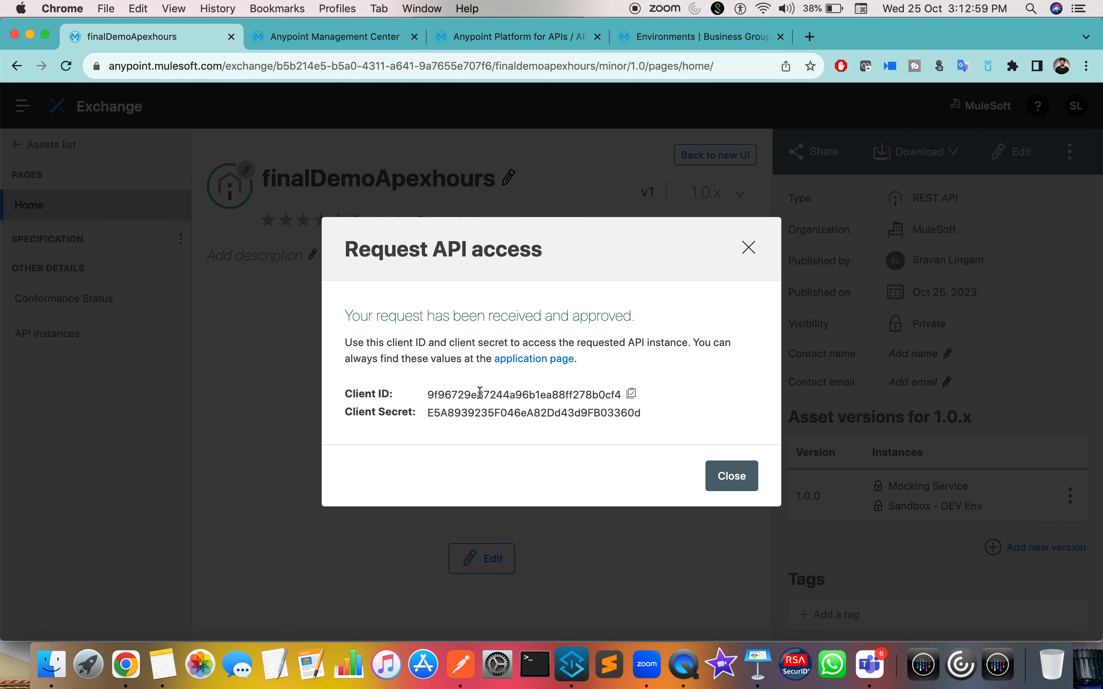
pyautogui.click(635, 397)
pyautogui.hotkey('ctrl', 'Right')
pyautogui.hotkey('ctrl', 'Right')
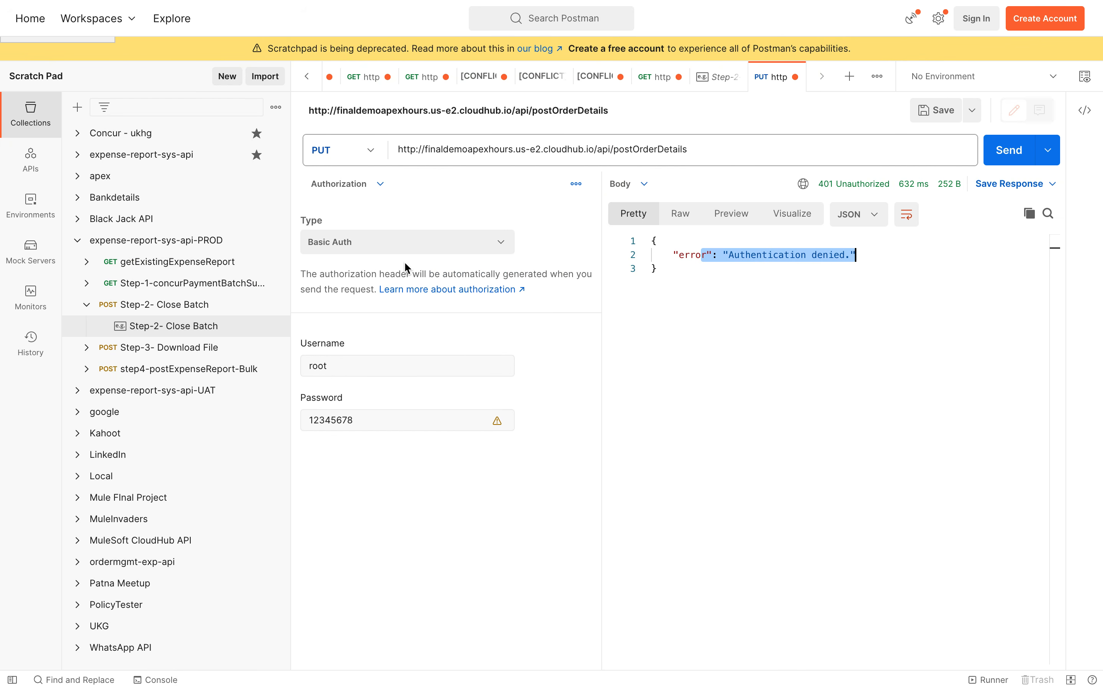
pyautogui.click(396, 250)
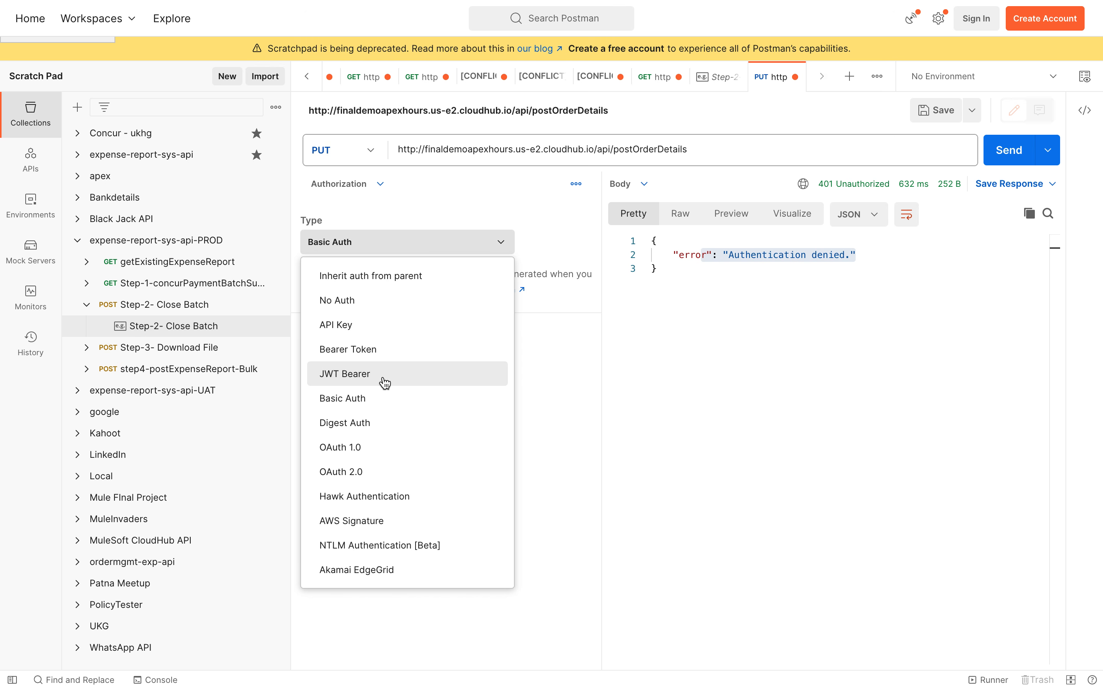
# Step: Turn off request authorization and add a client_id header holding the copied client ID
pyautogui.click(355, 302)
pyautogui.click(362, 184)
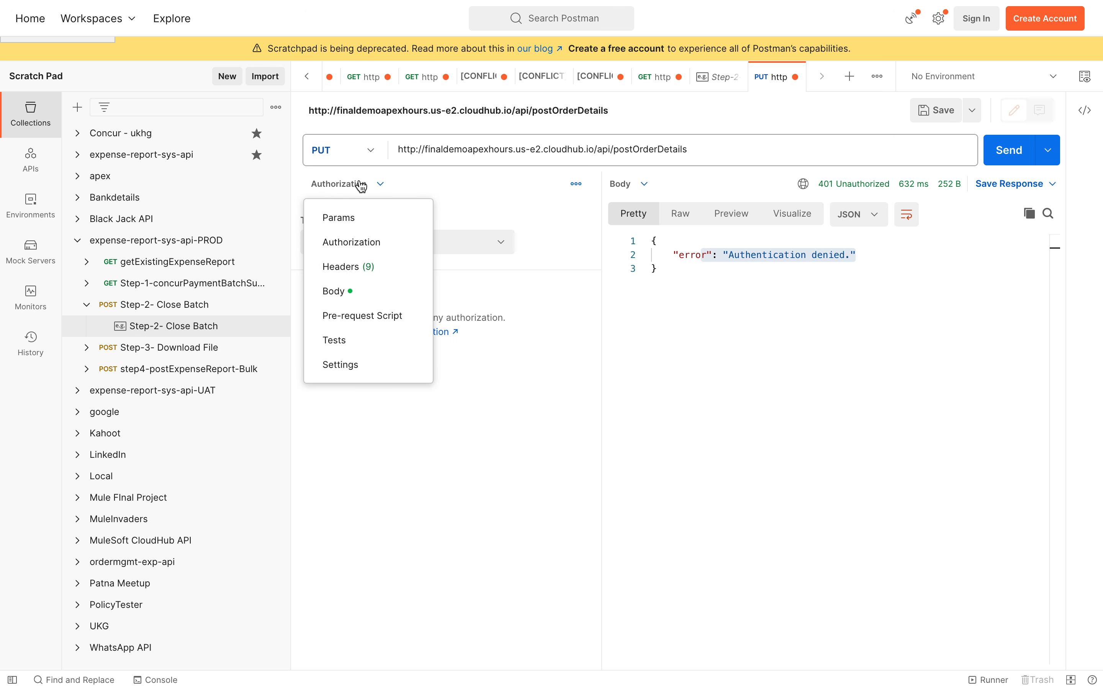
pyautogui.click(365, 266)
pyautogui.click(360, 486)
pyautogui.write('cli')
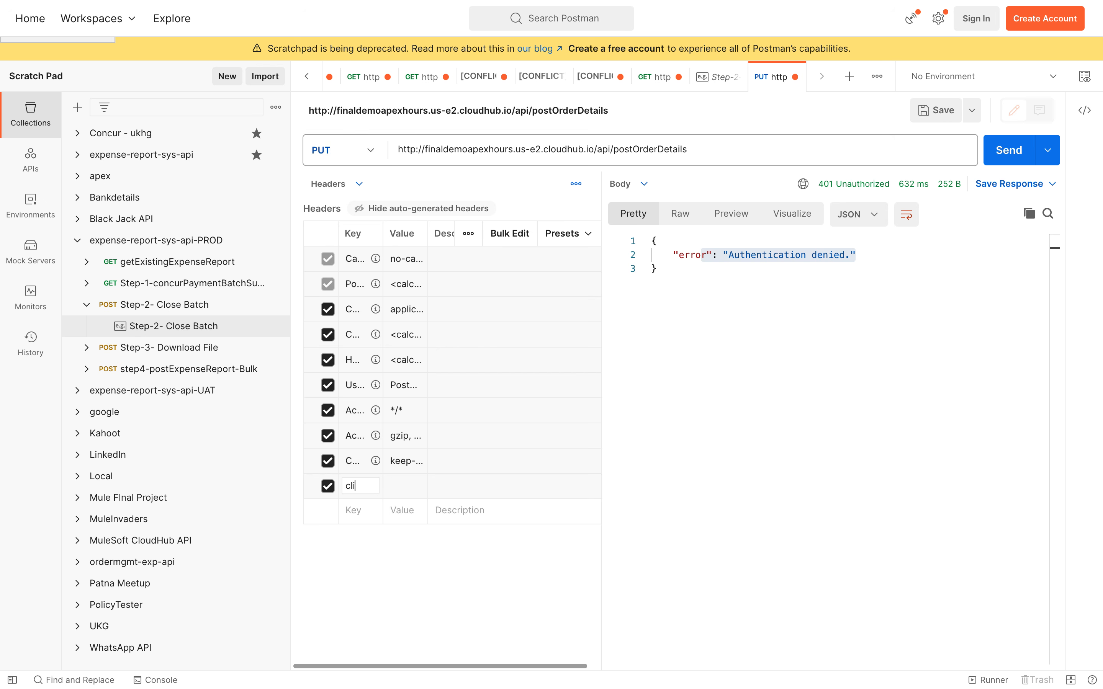
pyautogui.write('ent_id')
pyautogui.click(404, 489)
pyautogui.hotkey('ctrl', 'v')
# Step: Add a client_secret header with the secret copied from Exchange, and widen the headers pane
pyautogui.click(354, 510)
pyautogui.write('client_s')
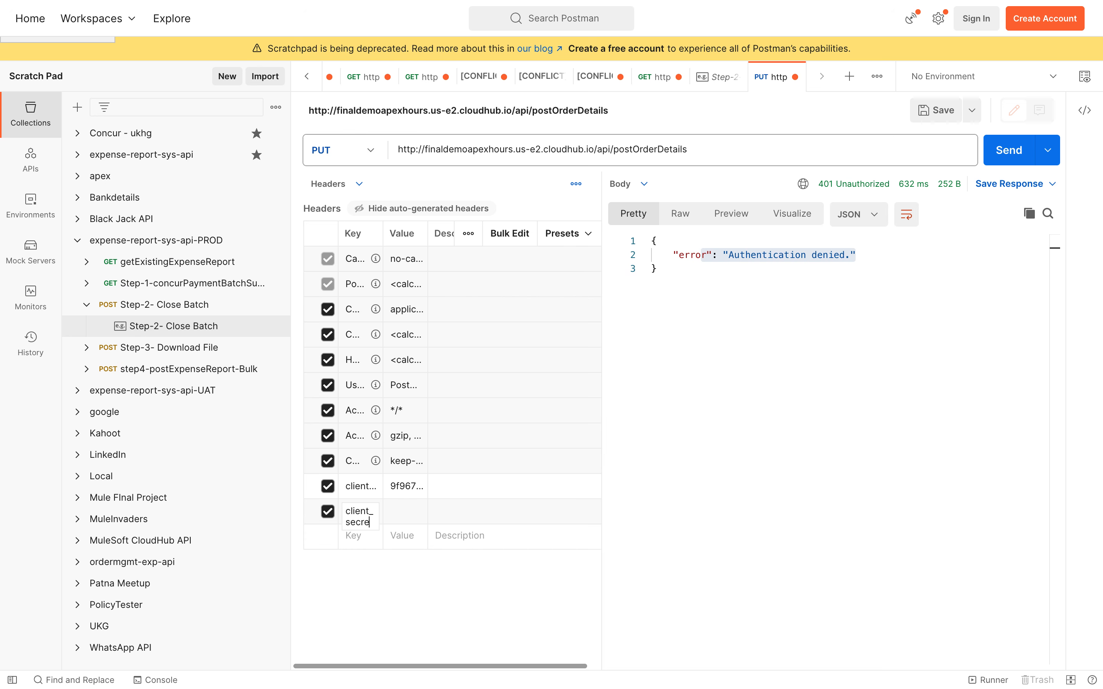
pyautogui.click(405, 513)
pyautogui.hotkey('ctrl', 'Left')
pyautogui.hotkey('ctrl', 'Left')
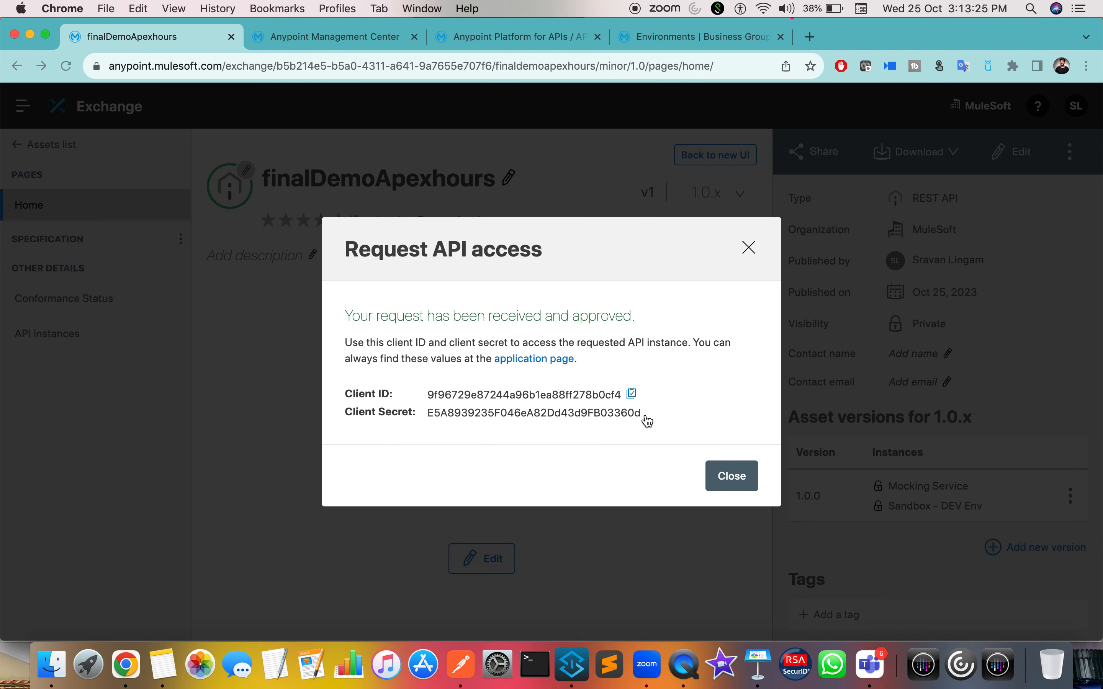
pyautogui.click(652, 413)
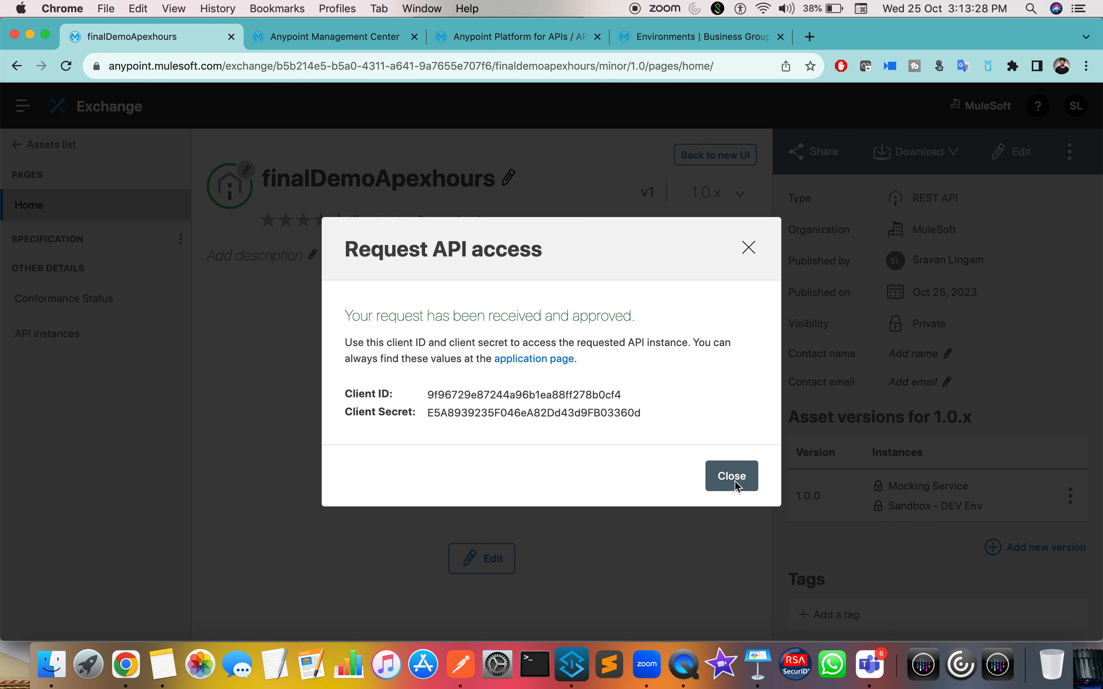
pyautogui.click(721, 483)
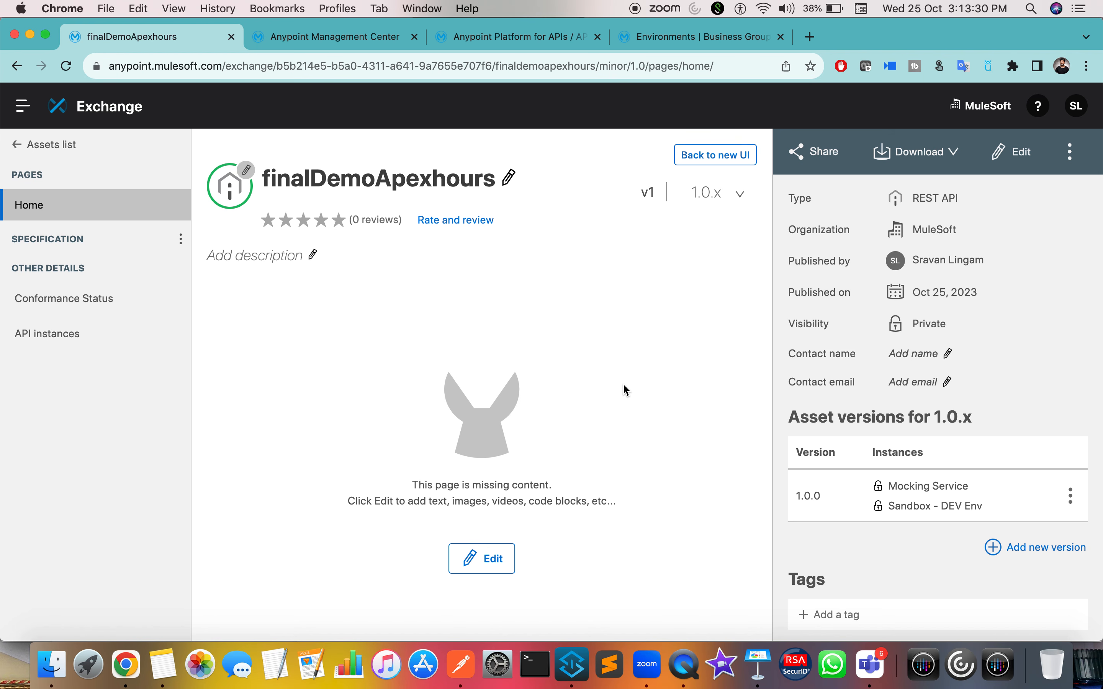
pyautogui.hotkey('ctrl', 'Right')
pyautogui.hotkey('ctrl', 'Right')
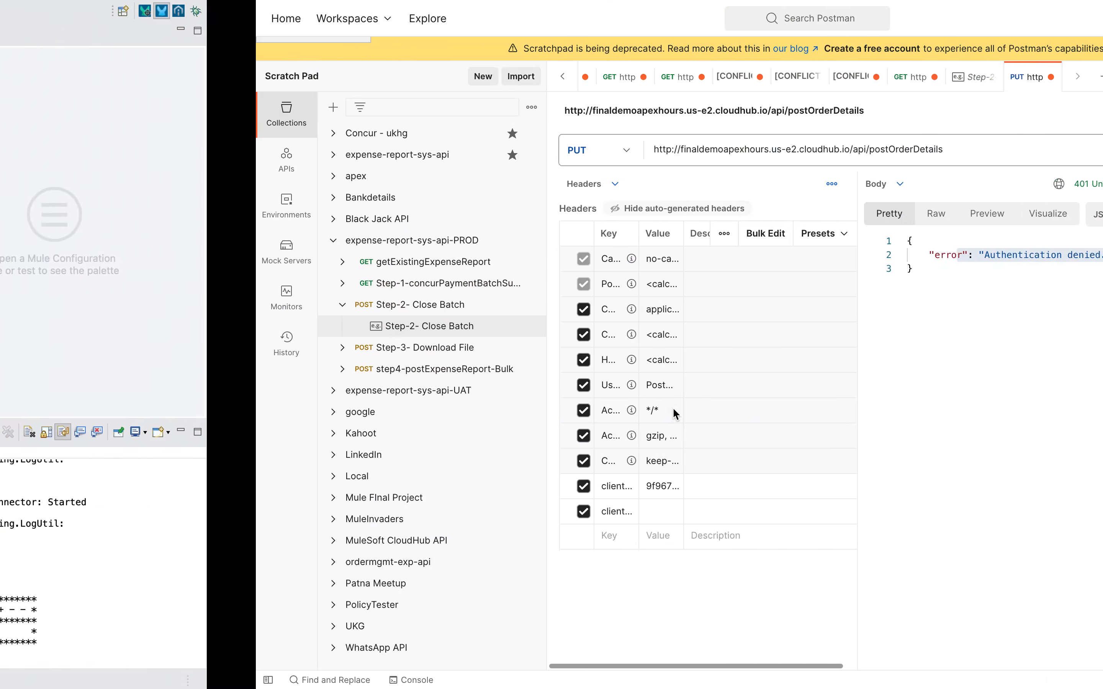
pyautogui.press('super+v')
pyautogui.click(460, 608)
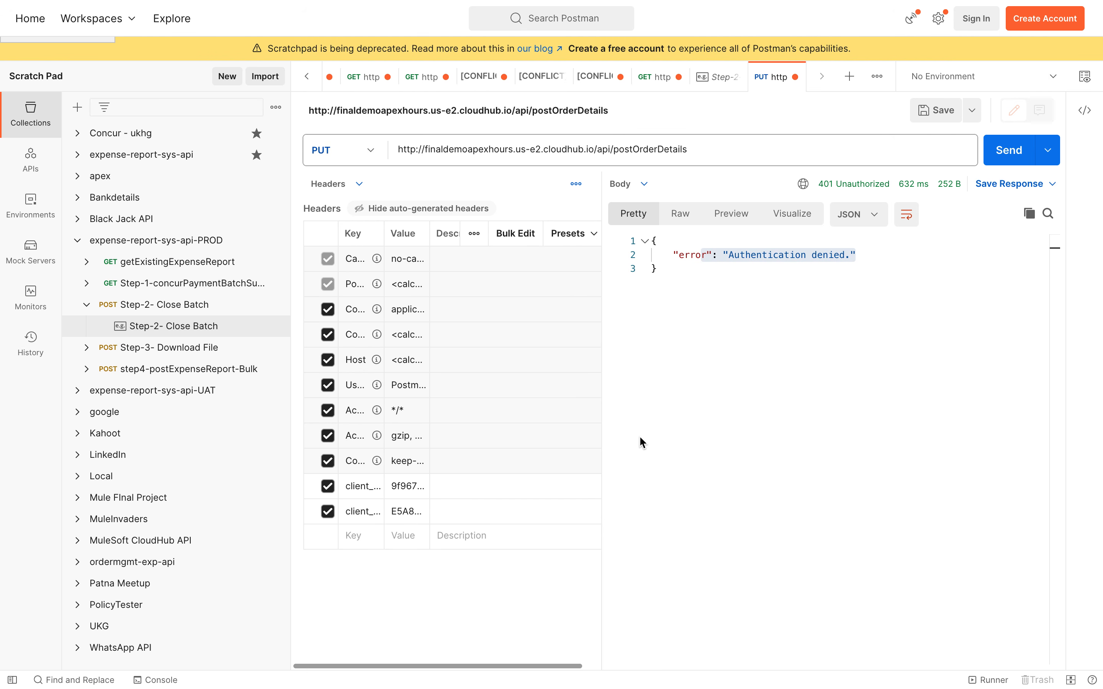
pyautogui.moveTo(601, 438); pyautogui.dragTo(729, 438)
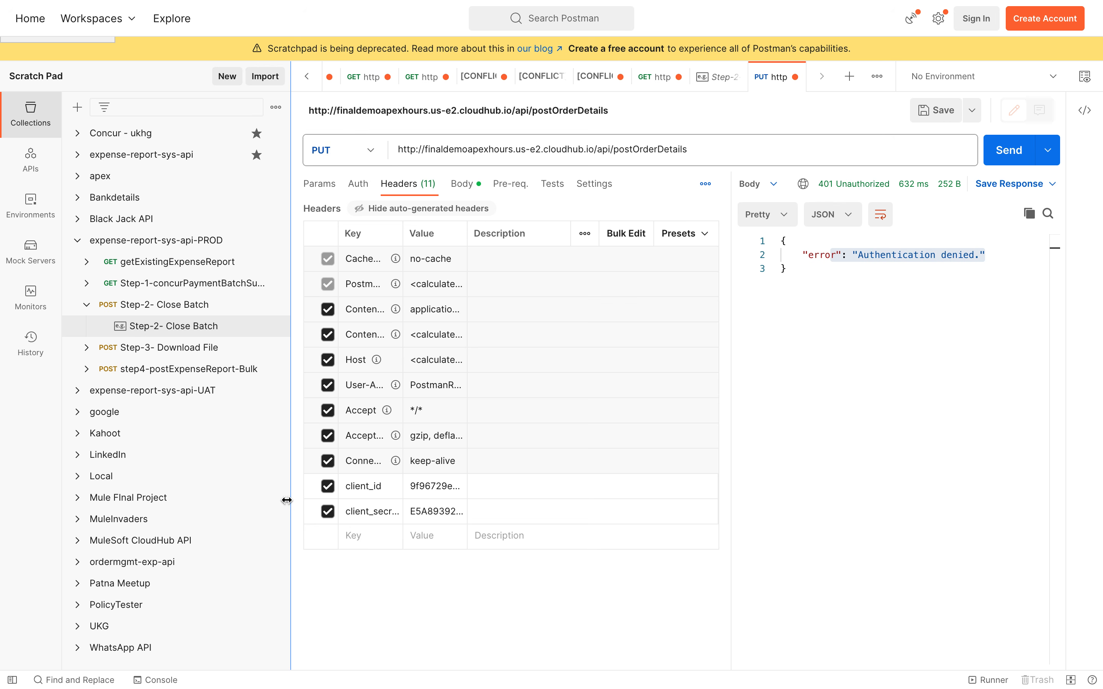
pyautogui.moveTo(731, 446); pyautogui.dragTo(892, 462)
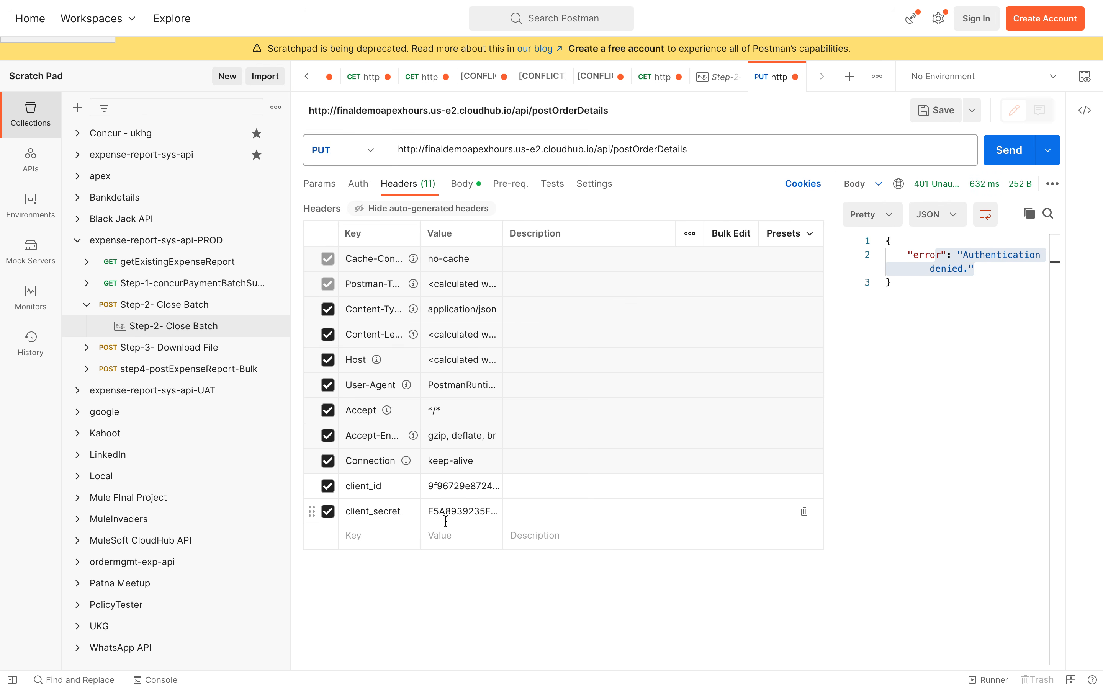
# Step: Send with client credentials for 200 OK, then disable both client headers and resend for 401
pyautogui.click(994, 168)
pyautogui.moveTo(834, 338); pyautogui.dragTo(624, 335)
pyautogui.moveTo(839, 313); pyautogui.dragTo(510, 170)
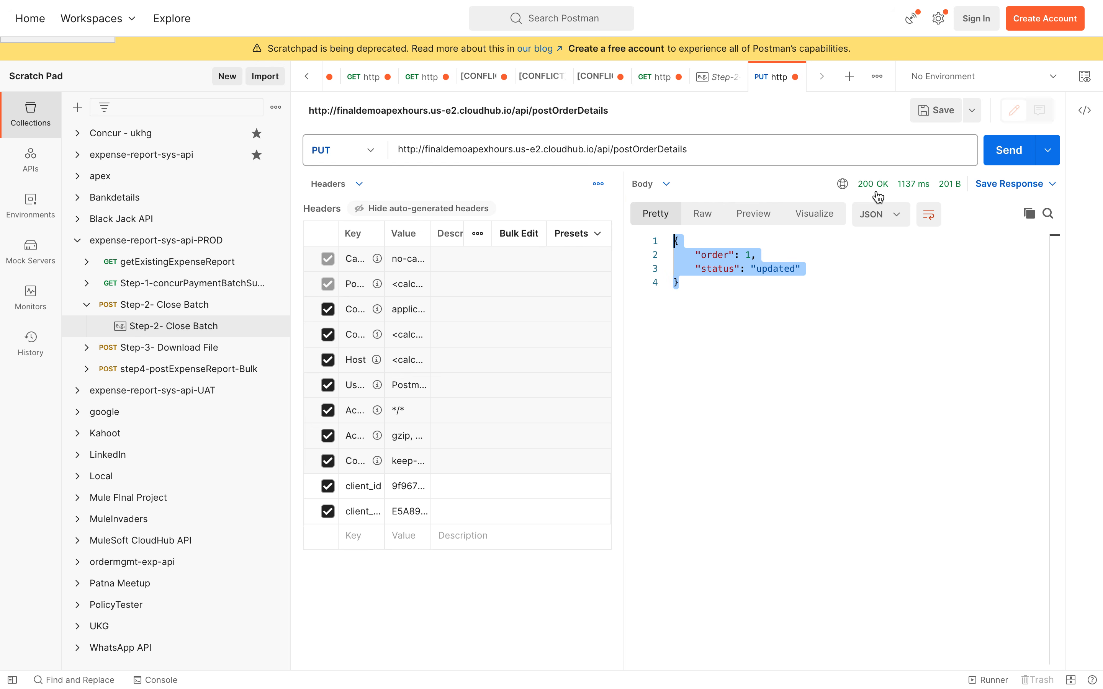
pyautogui.click(329, 493)
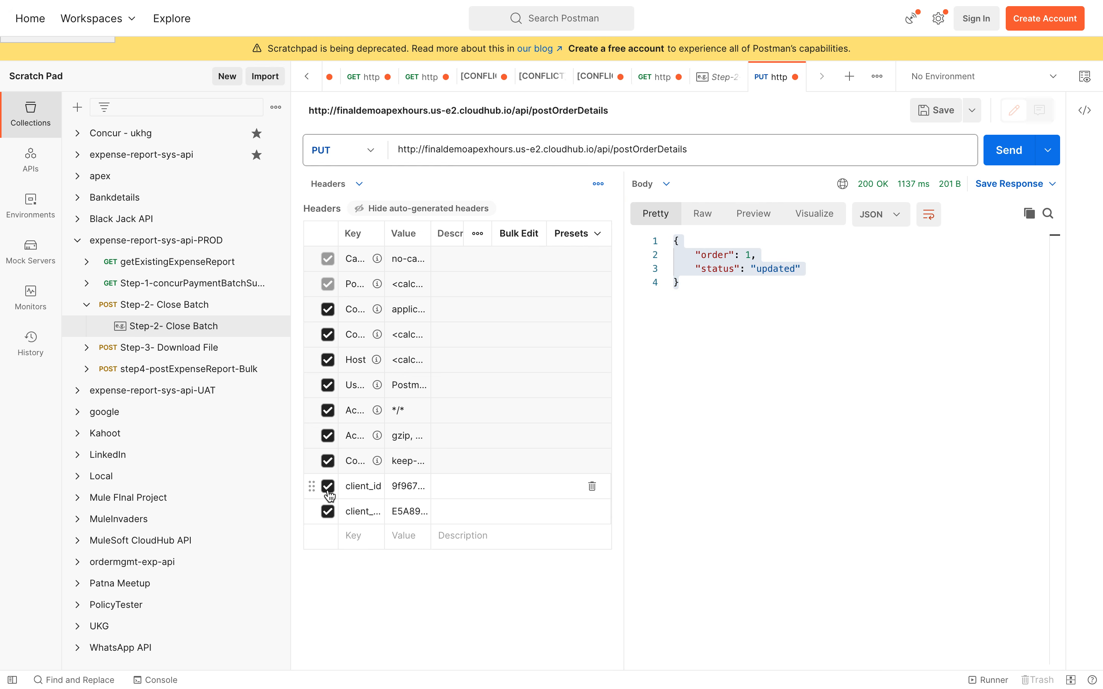
pyautogui.click(328, 512)
pyautogui.click(1007, 162)
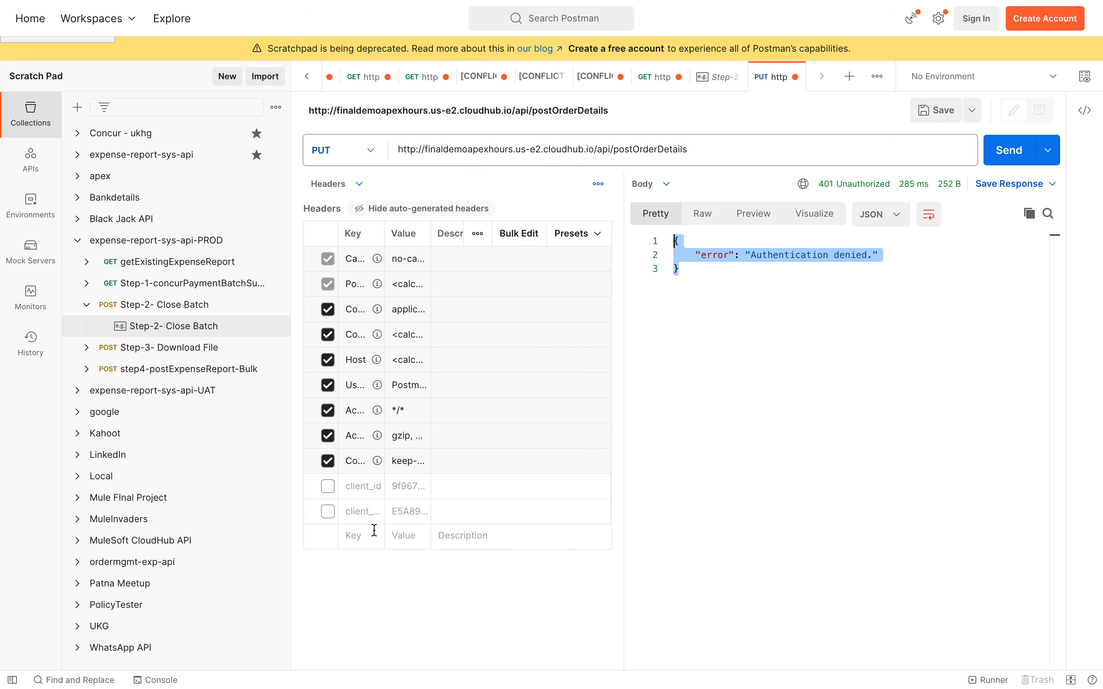
# Step: Re-enable client_id and client_secret headers and resend, getting 200 OK with status 'updated'
pyautogui.click(328, 487)
pyautogui.click(328, 512)
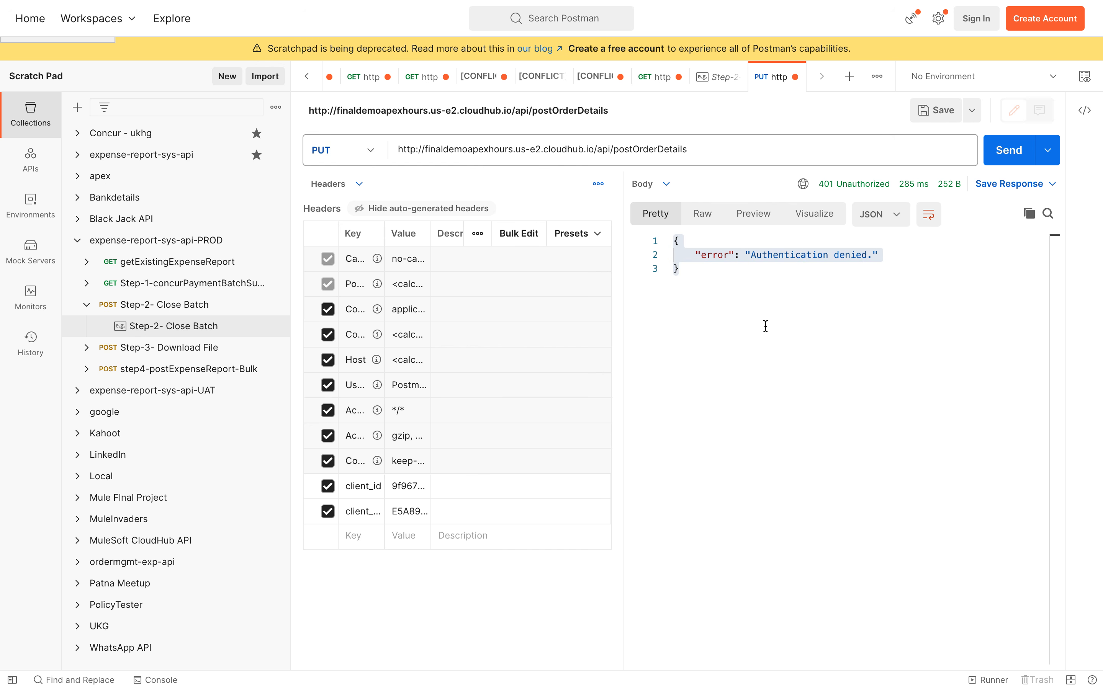
pyautogui.click(1009, 150)
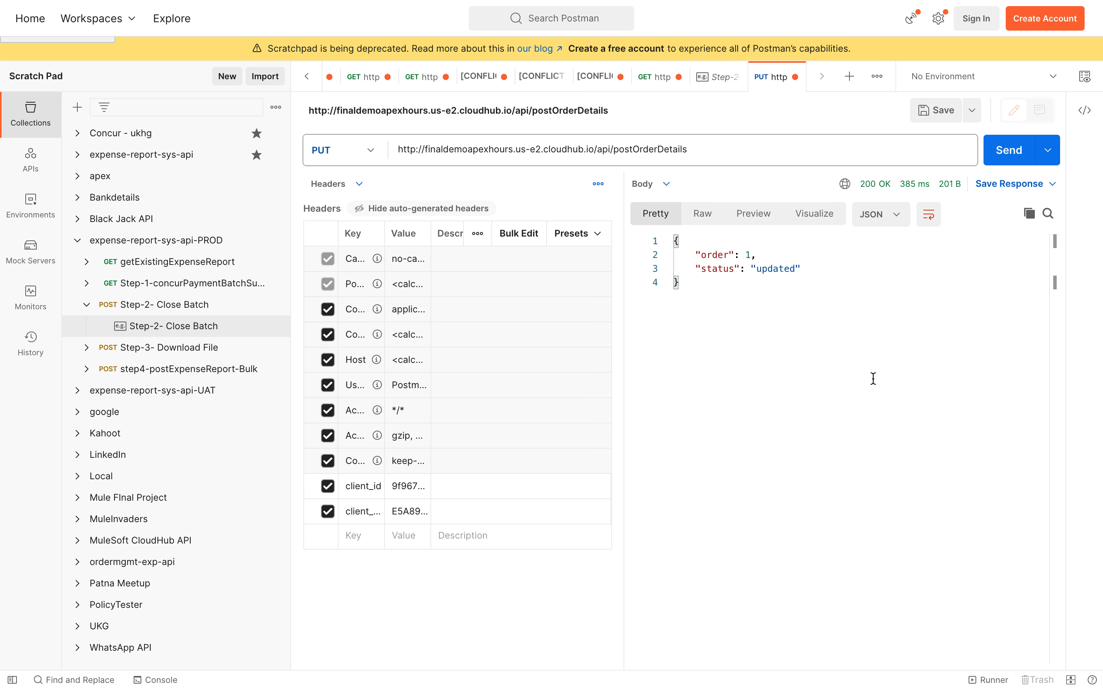
pyautogui.moveTo(873, 379); pyautogui.dragTo(537, 155)
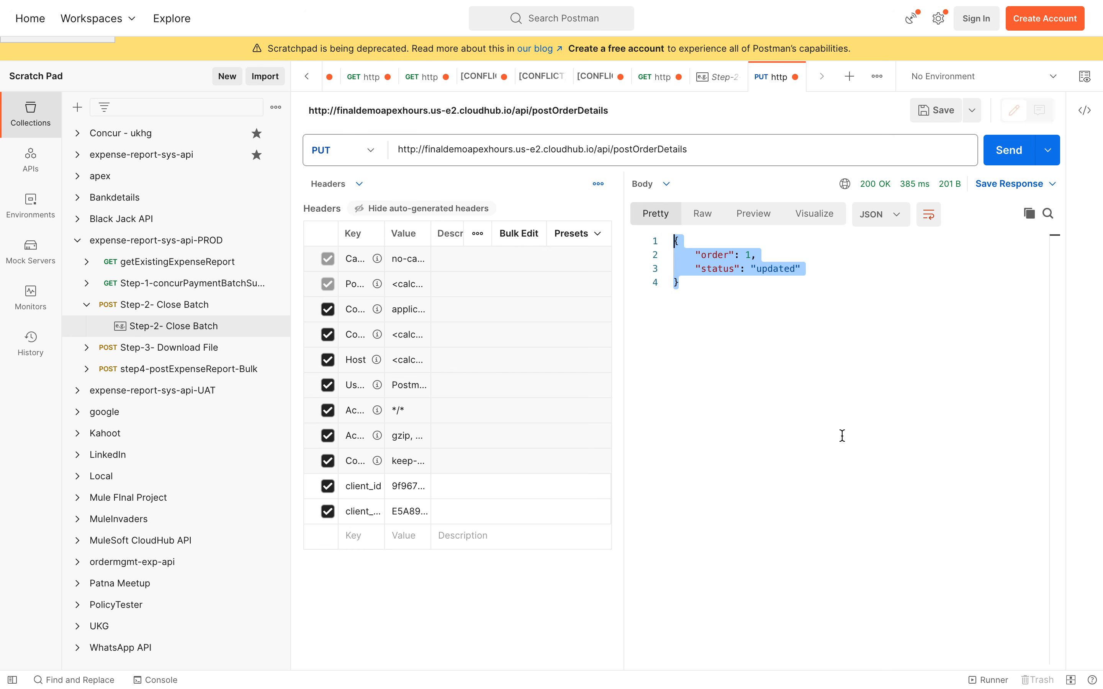
pyautogui.hotkey('ctrl', 'Left')
pyautogui.hotkey('ctrl', 'Left')
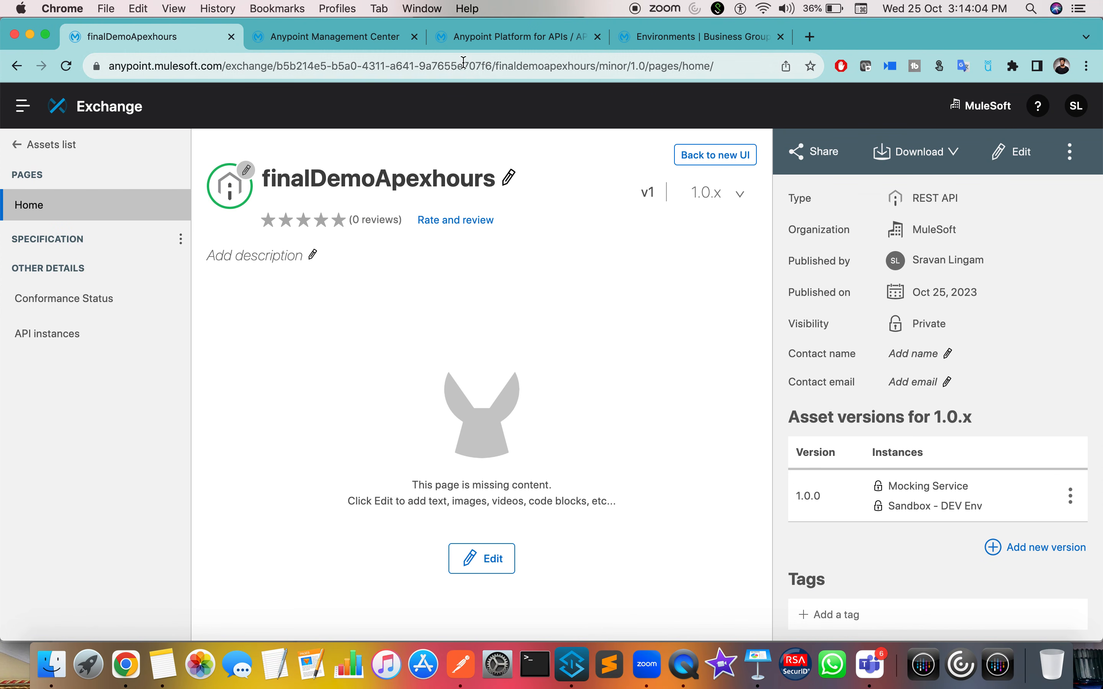
# Step: Review the API's Client ID Enforcement policy, then show the finaldemoapexhours application's properties
pyautogui.click(494, 42)
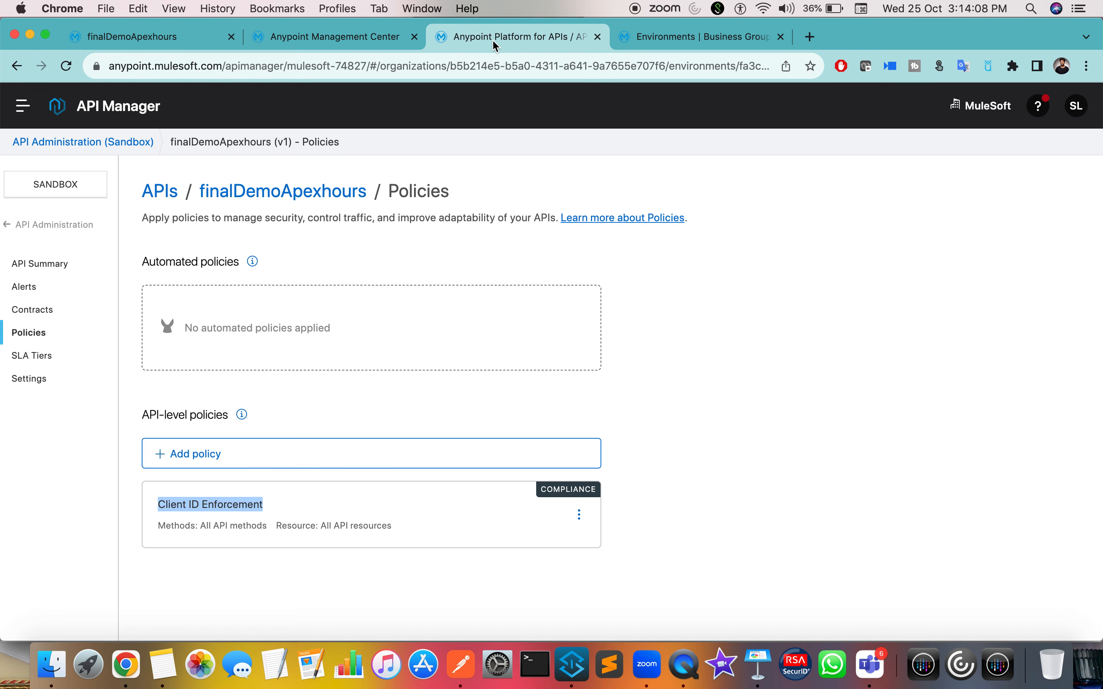
pyautogui.scroll(-2, 698, 369)
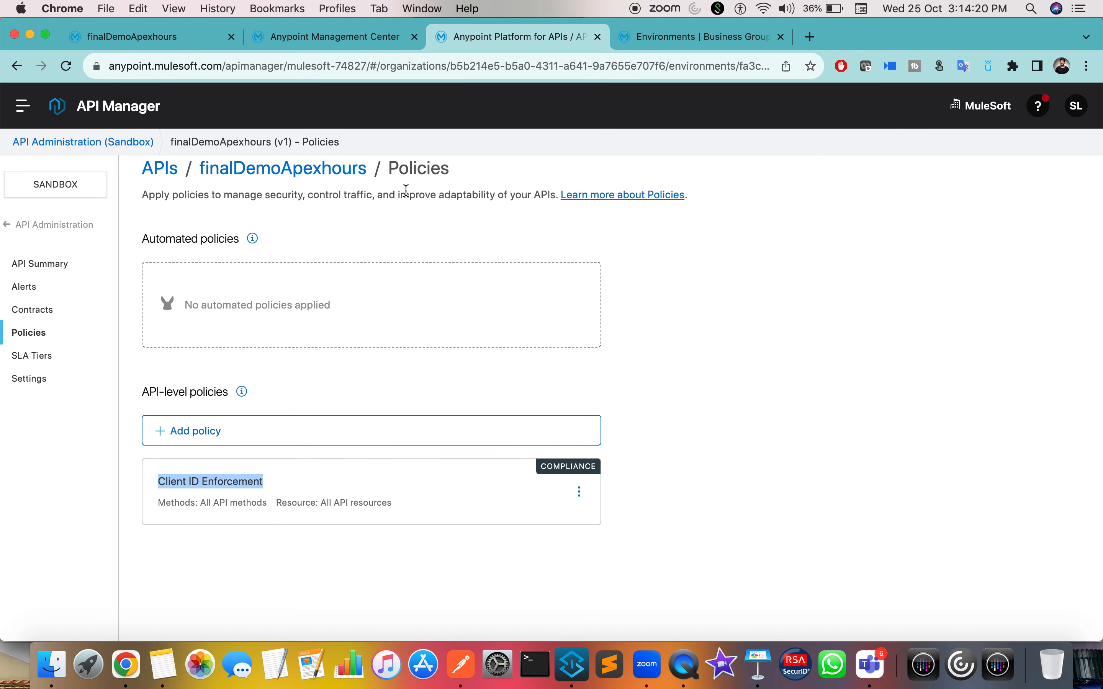
pyautogui.click(309, 40)
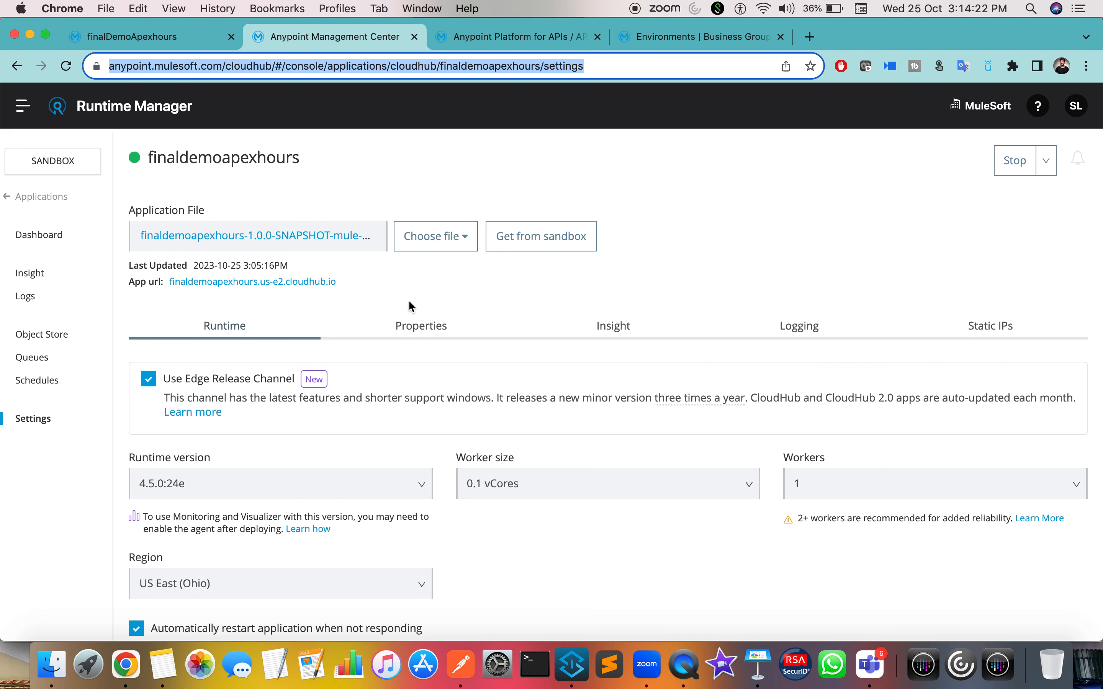
pyautogui.click(463, 326)
# Step: Compare the app's client_id and client_secret properties with the Postman request header values
pyautogui.doubleClick(289, 458)
pyautogui.doubleClick(303, 495)
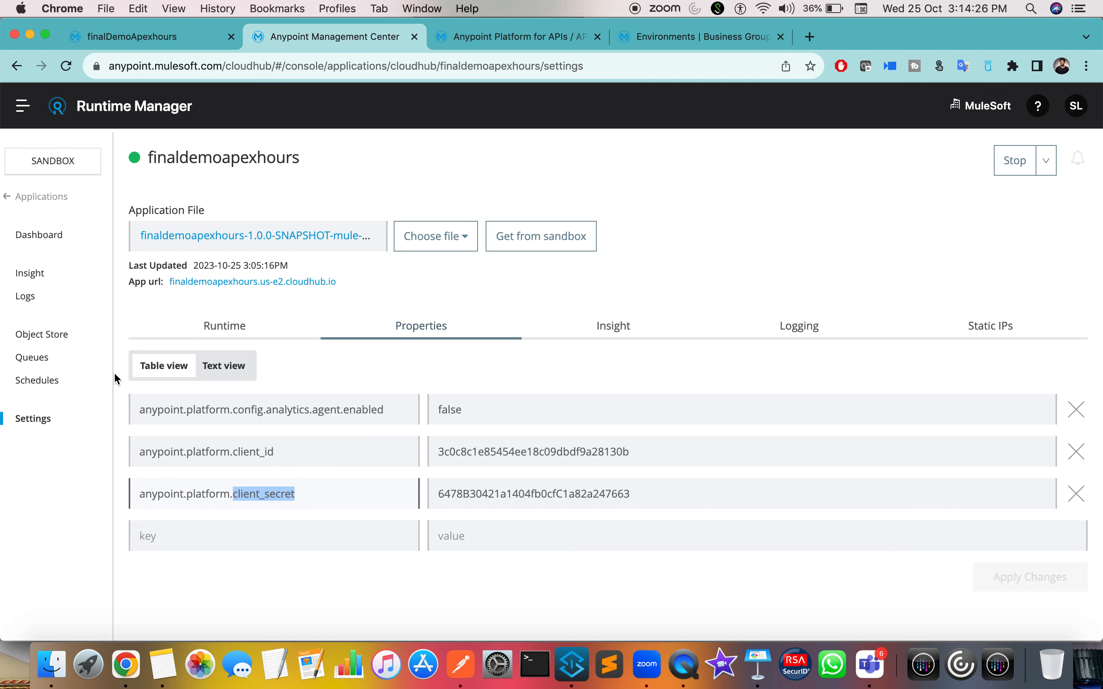
pyautogui.hotkey('ctrl', 'Right')
pyautogui.hotkey('ctrl', 'Right')
pyautogui.click(411, 493)
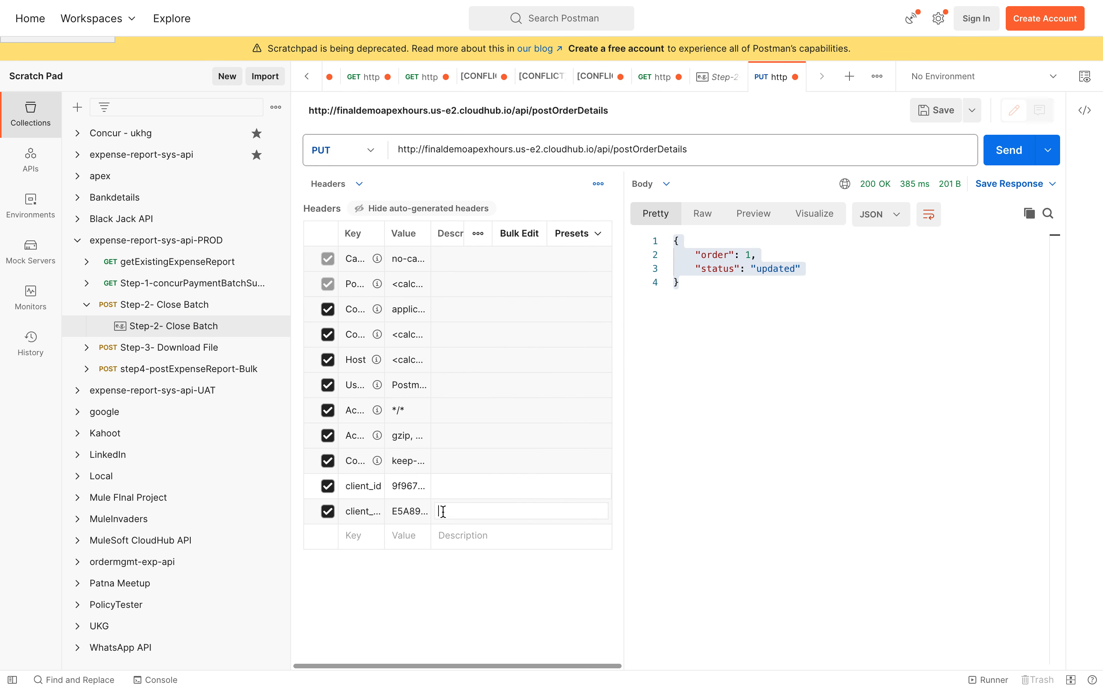
pyautogui.click(416, 511)
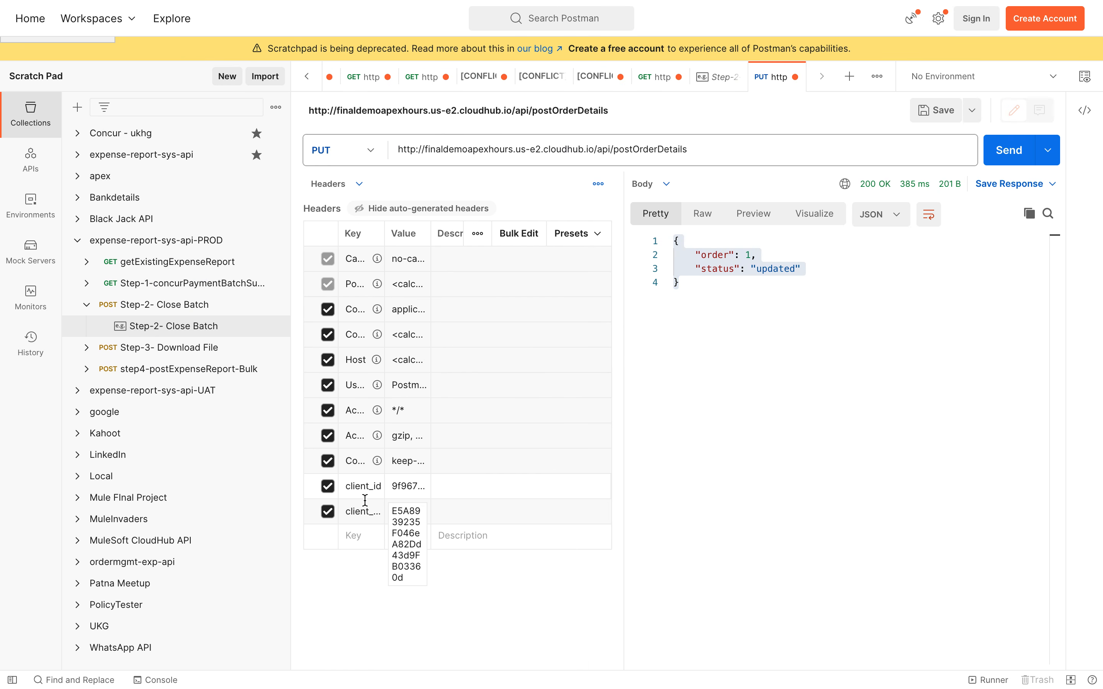
pyautogui.hotkey('ctrl', 'Left')
pyautogui.hotkey('ctrl', 'Left')
pyautogui.click(178, 460)
pyautogui.doubleClick(206, 494)
# Step: Return to the deployed applications list and bring up the 'Applying Policies without creating Proxy APIs' slide
pyautogui.click(44, 197)
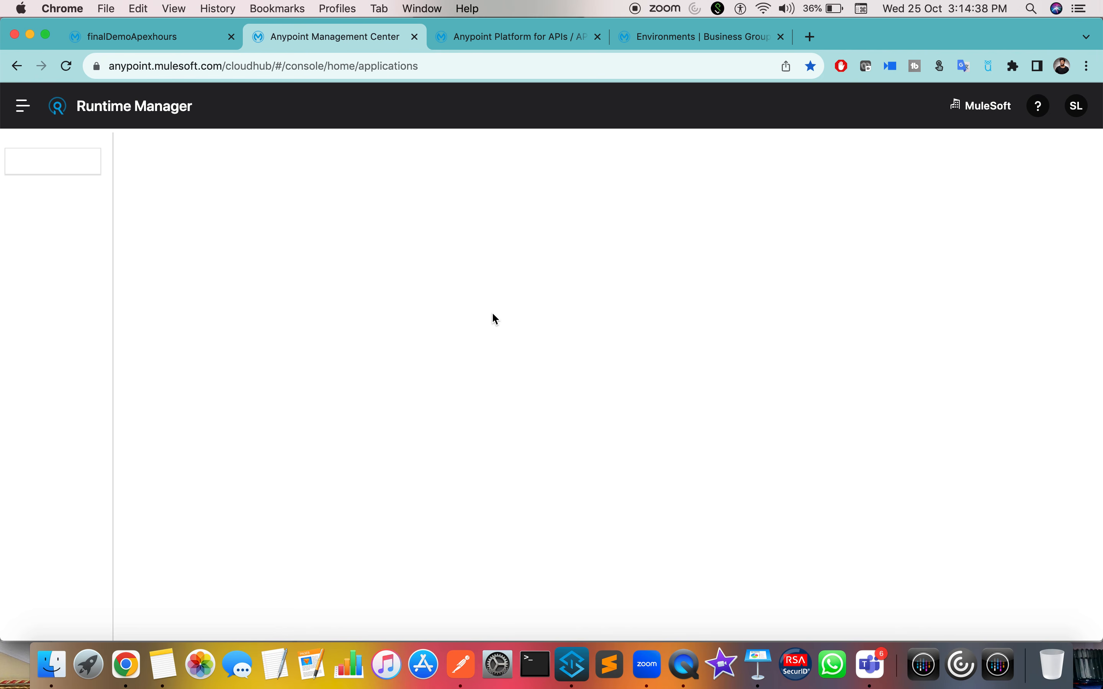
pyautogui.hotkey('ctrl', 'Right')
pyautogui.hotkey('ctrl', 'Right')
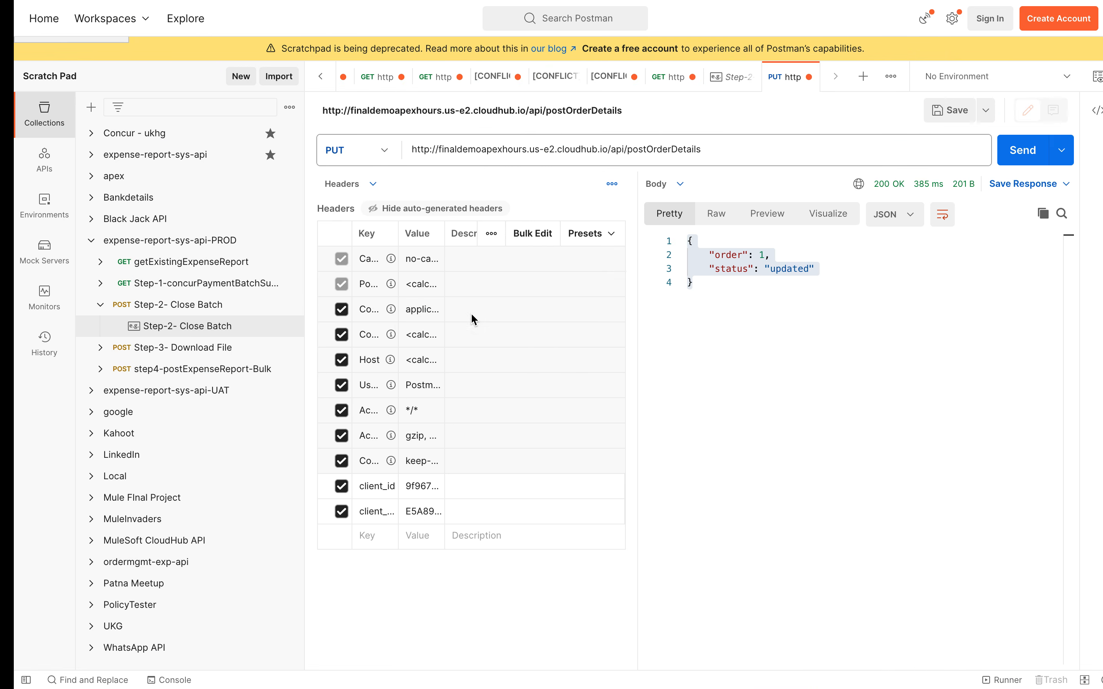
pyautogui.hotkey('ctrl', 'Left')
pyautogui.hotkey('ctrl', 'Left')
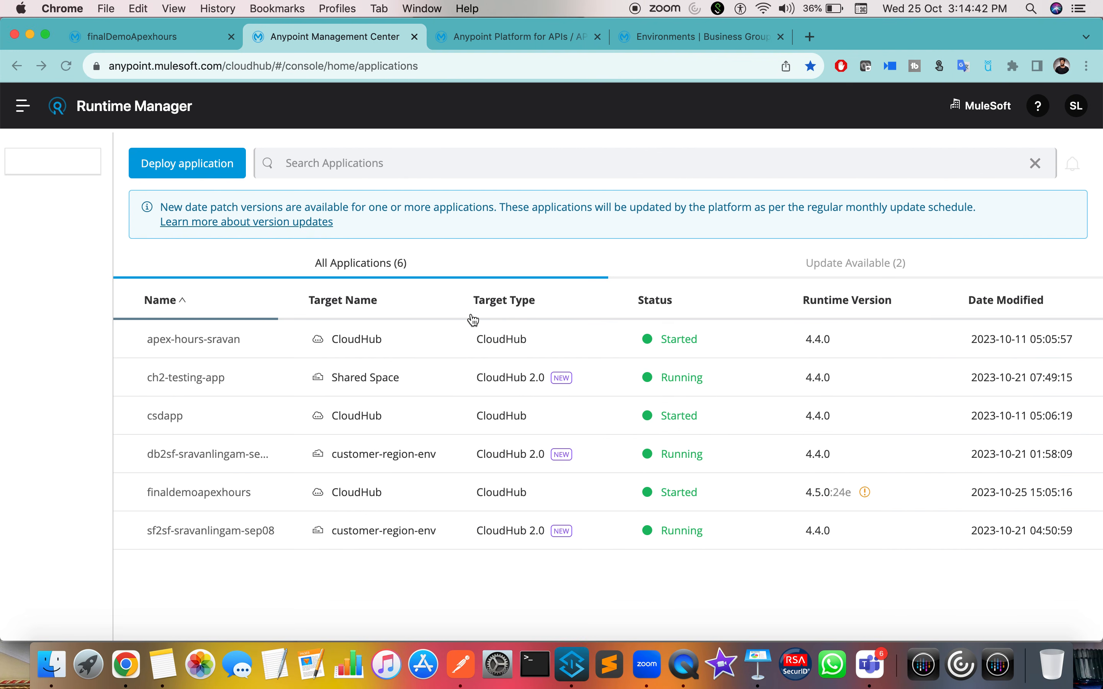
pyautogui.hotkey('ctrl', 'Left')
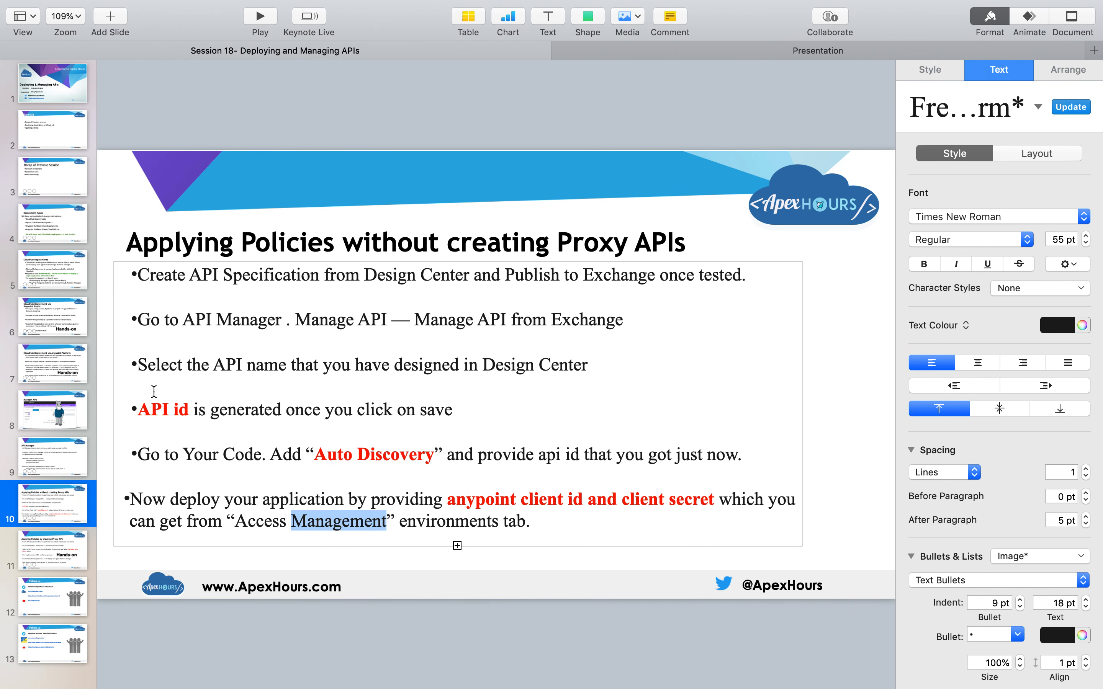
# Step: Play the presentation full-screen from the Follow us slide and advance to the next slide
pyautogui.click(67, 606)
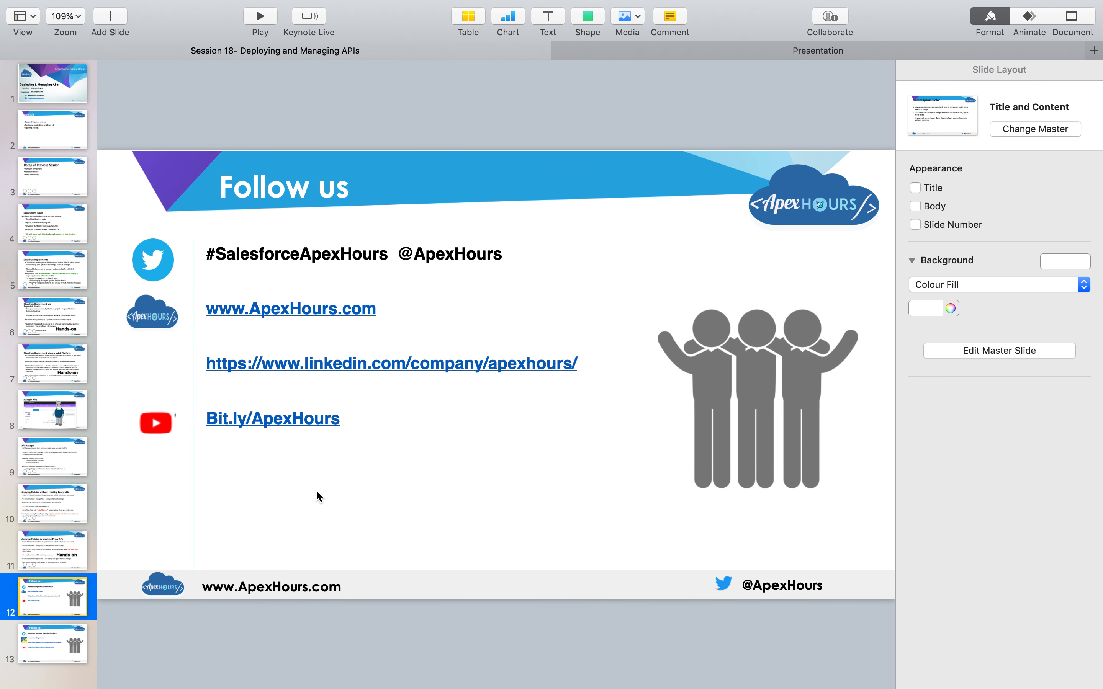
pyautogui.click(258, 20)
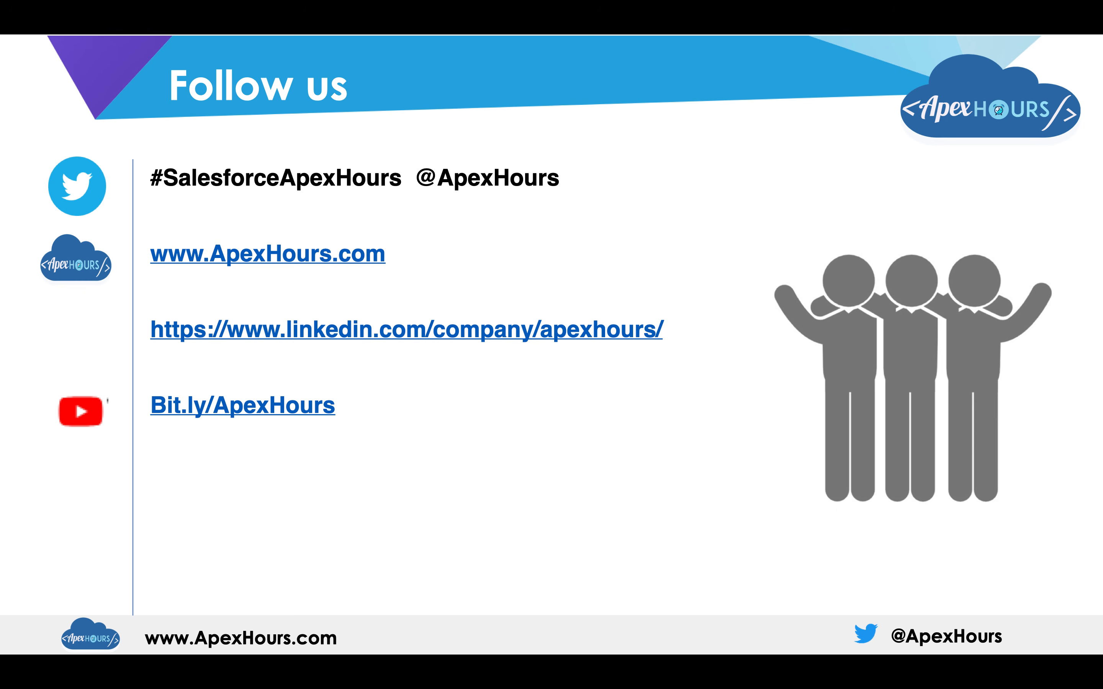
pyautogui.press('Right')
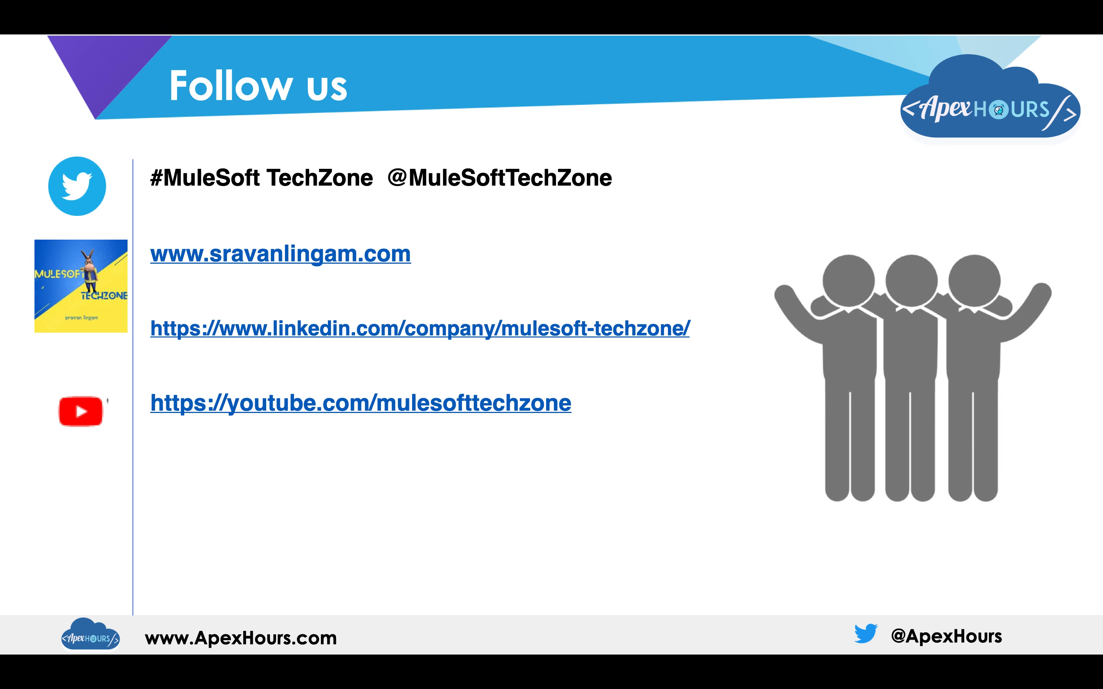